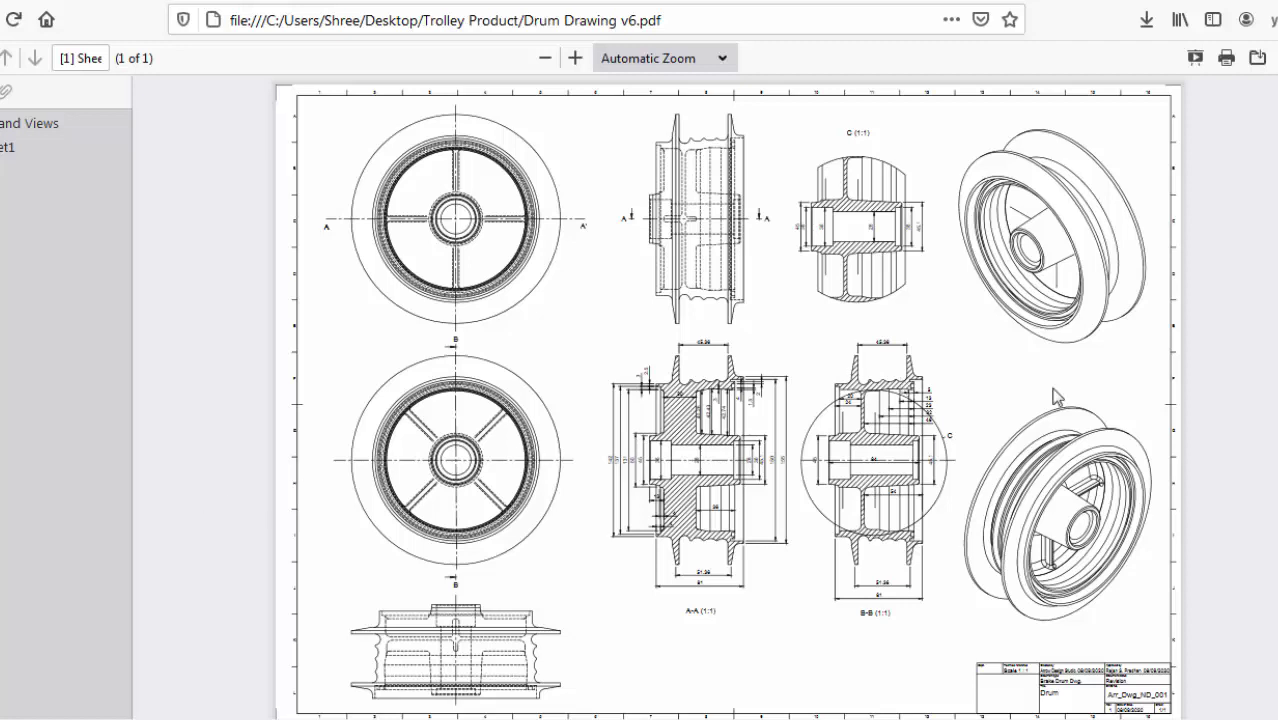
- Examine the orthographic, section and isometric views of the brake drum drawing
scroll(726, 397, "down", 1)
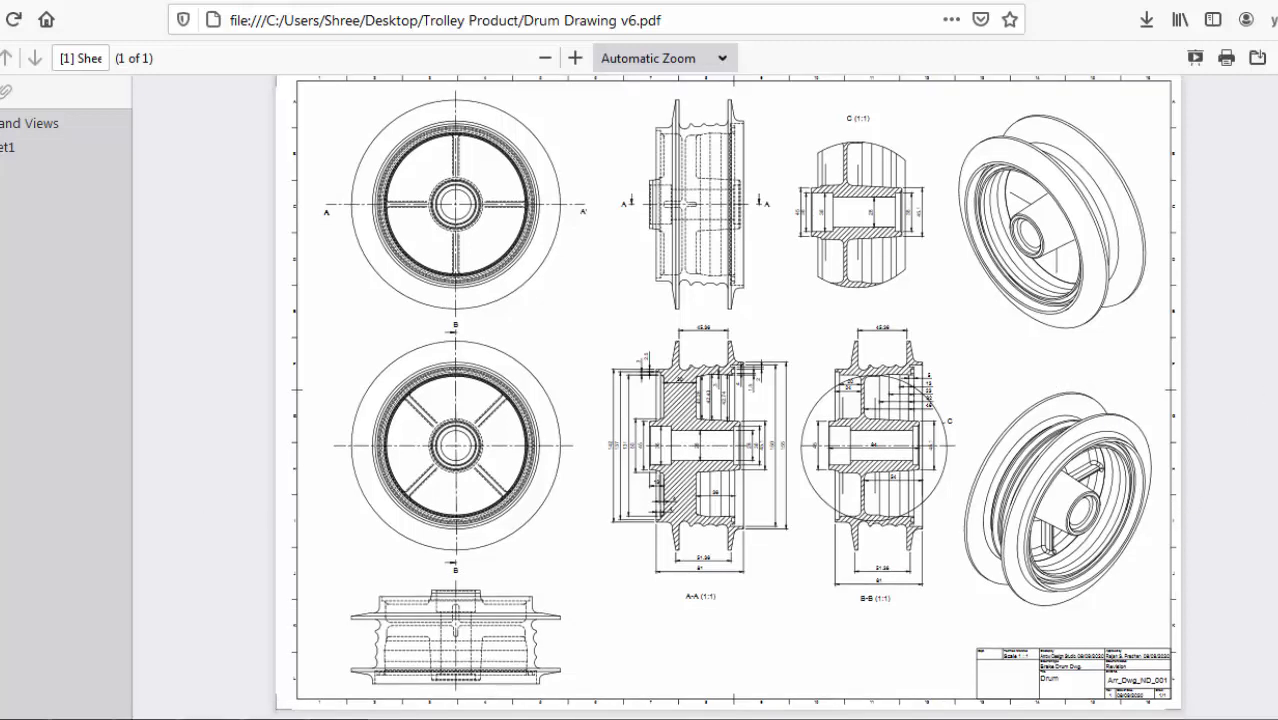
scroll(1107, 533, "down", 1, "ctrl")
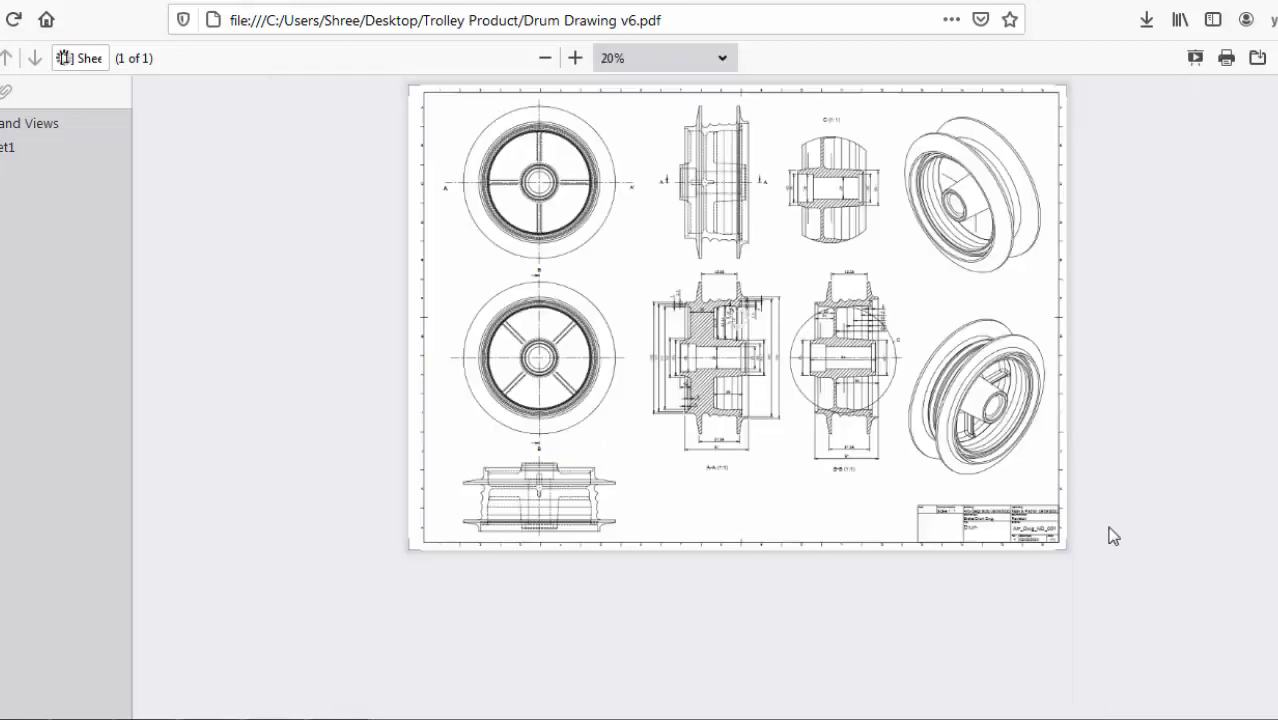
scroll(1100, 500, "up", 2, "ctrl")
scroll(1092, 461, "up", 2, "ctrl")
scroll(1025, 622, "down", 4)
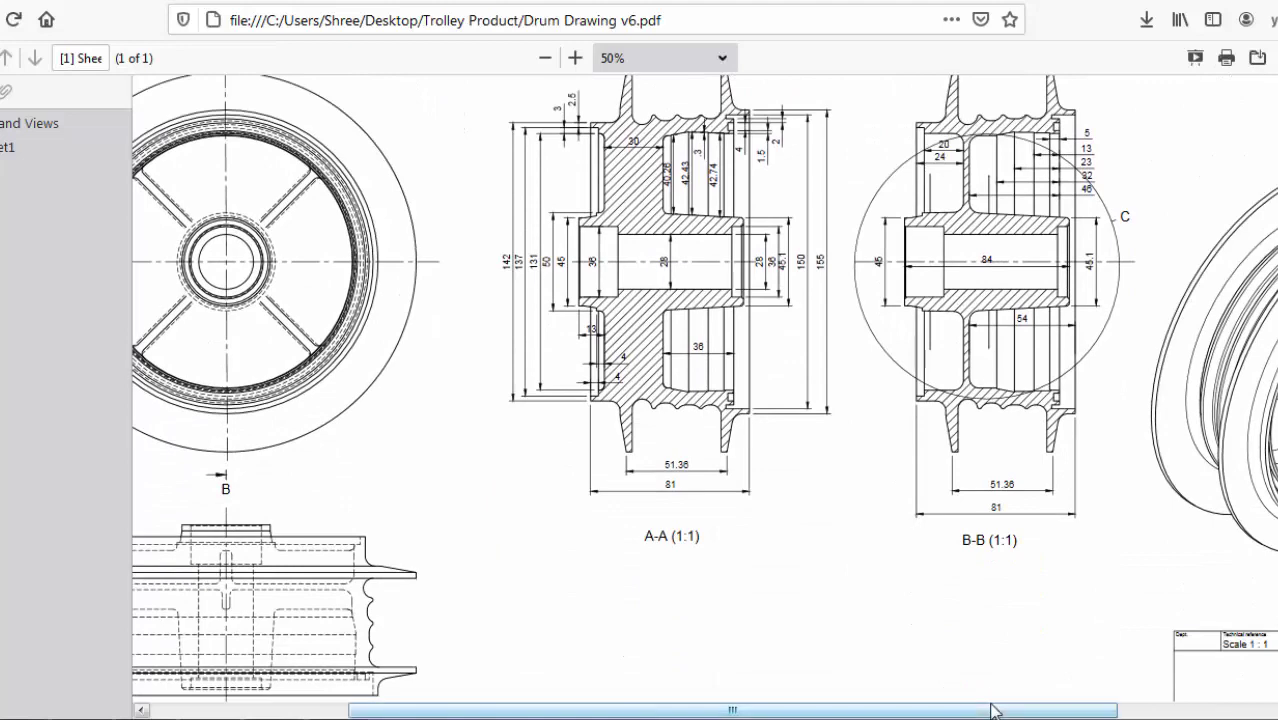
left_click_drag(993, 709, 1157, 716)
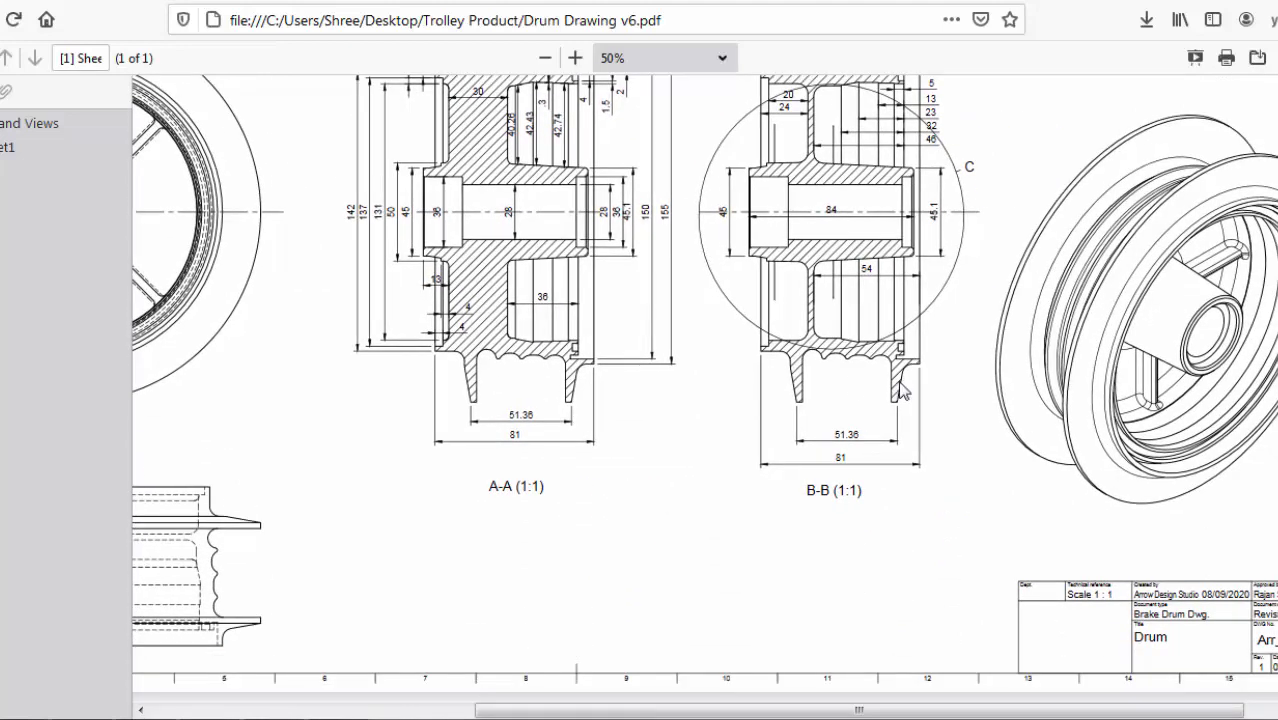
scroll(845, 422, "up", 3)
scroll(845, 422, "down", 1, "ctrl")
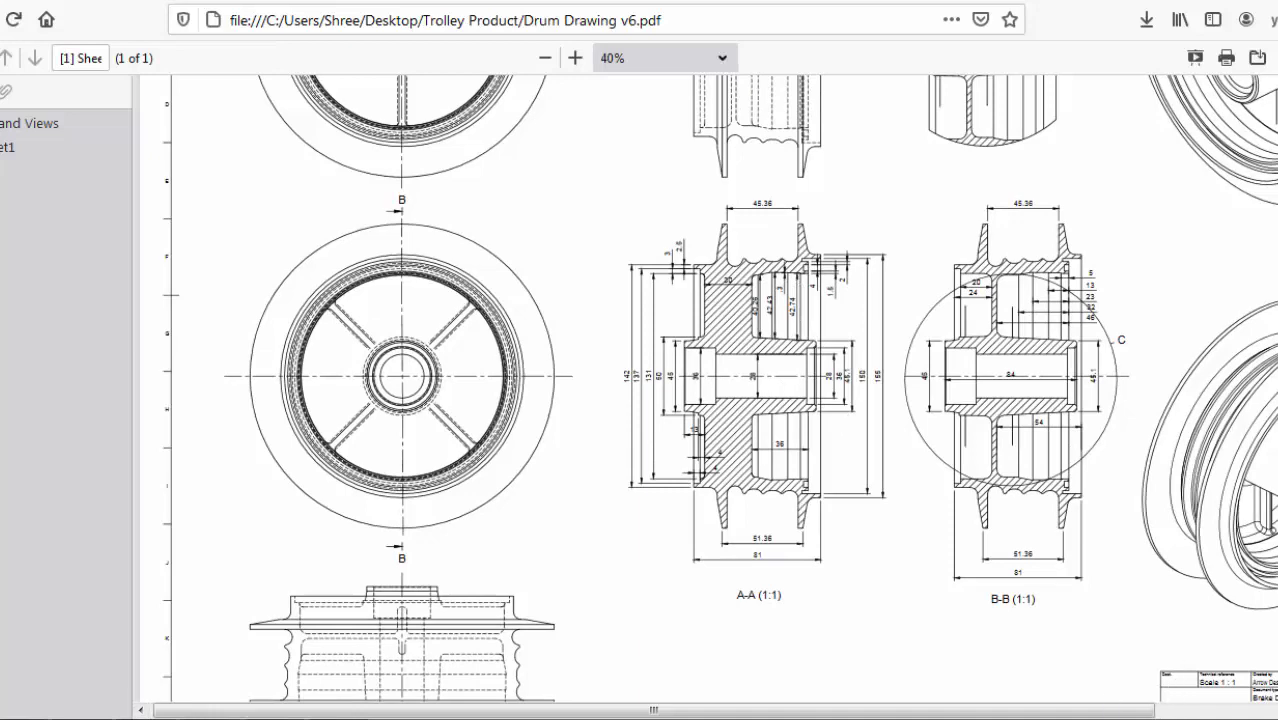
scroll(706, 389, "down", 1)
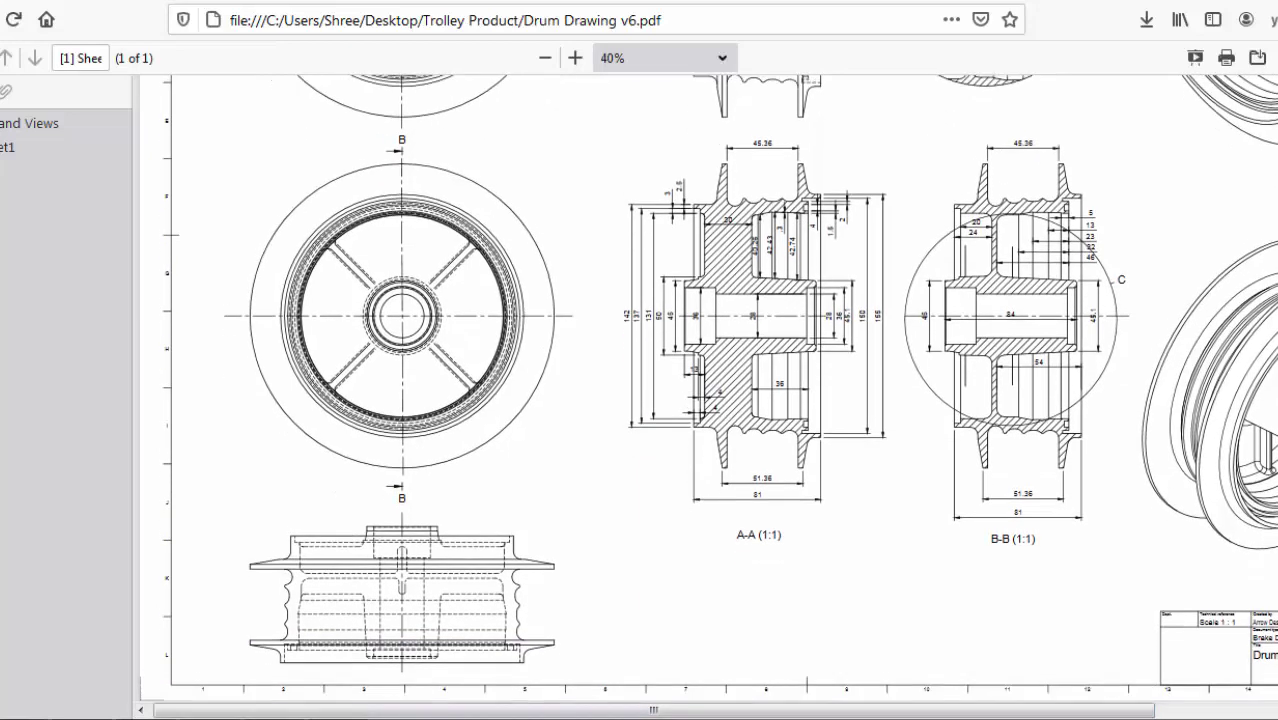
left_click_drag(1148, 709, 1256, 709)
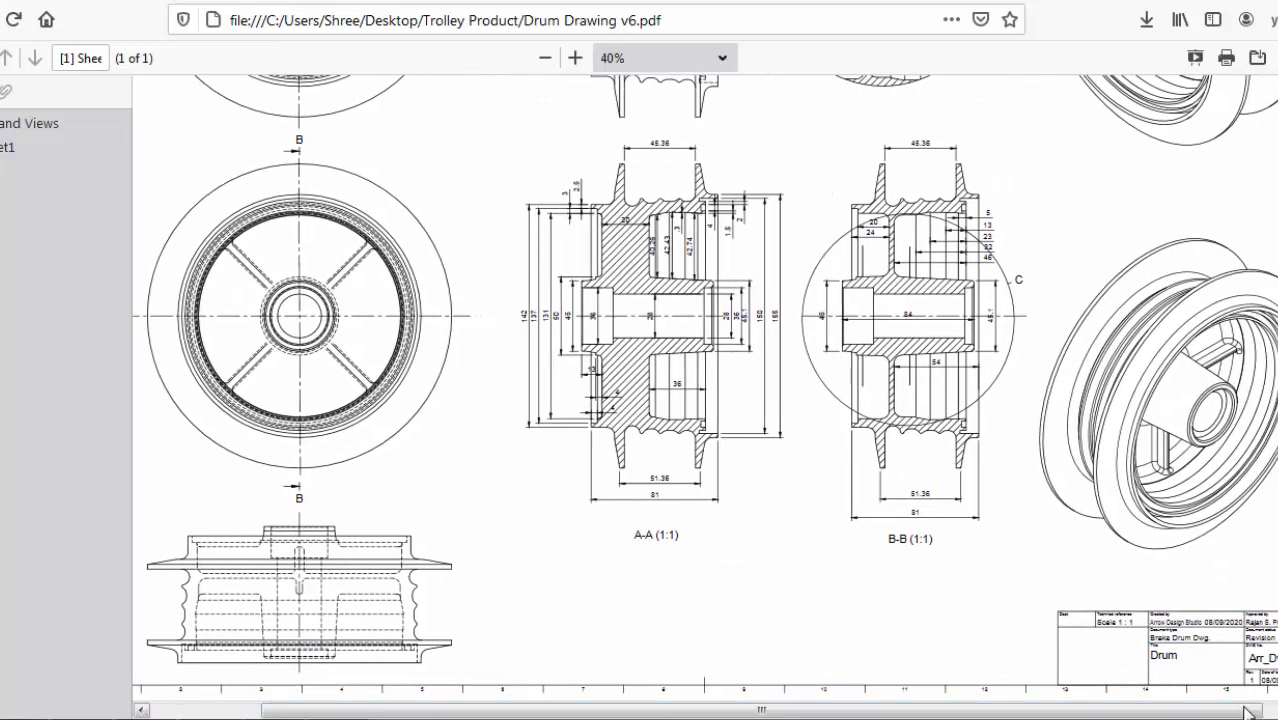
scroll(704, 685, "up", 2)
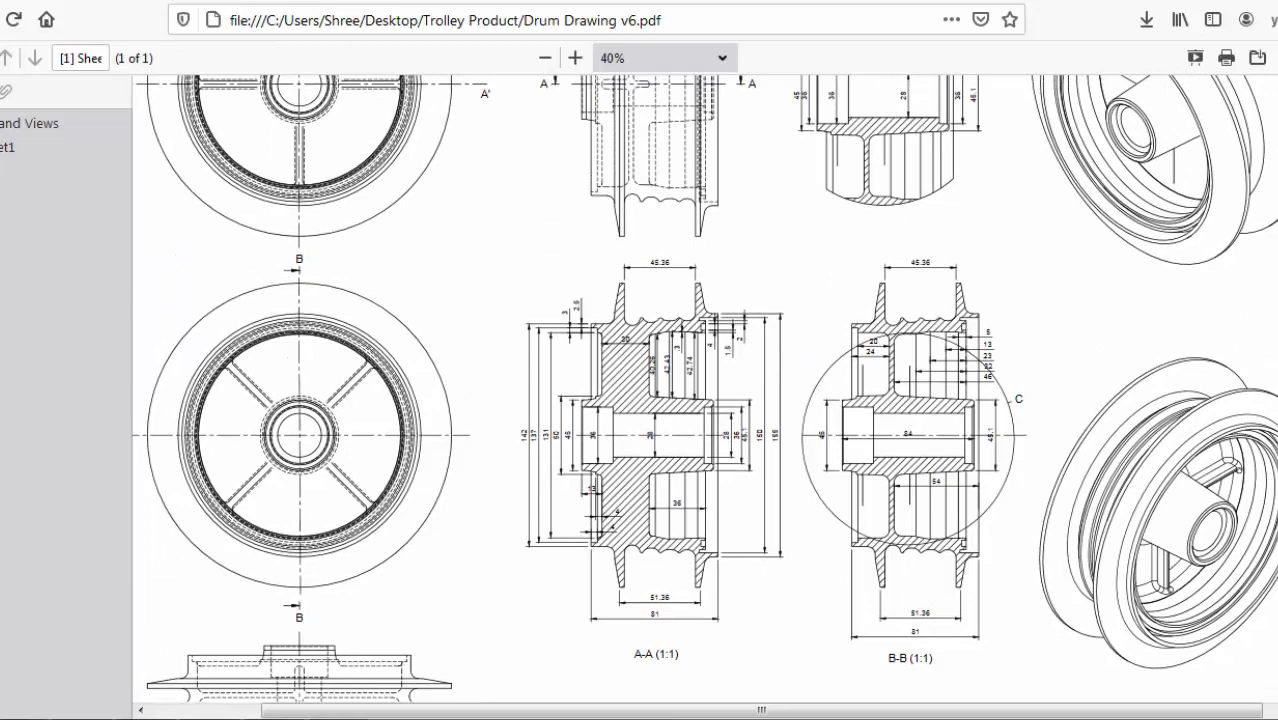
scroll(706, 389, "up", 3)
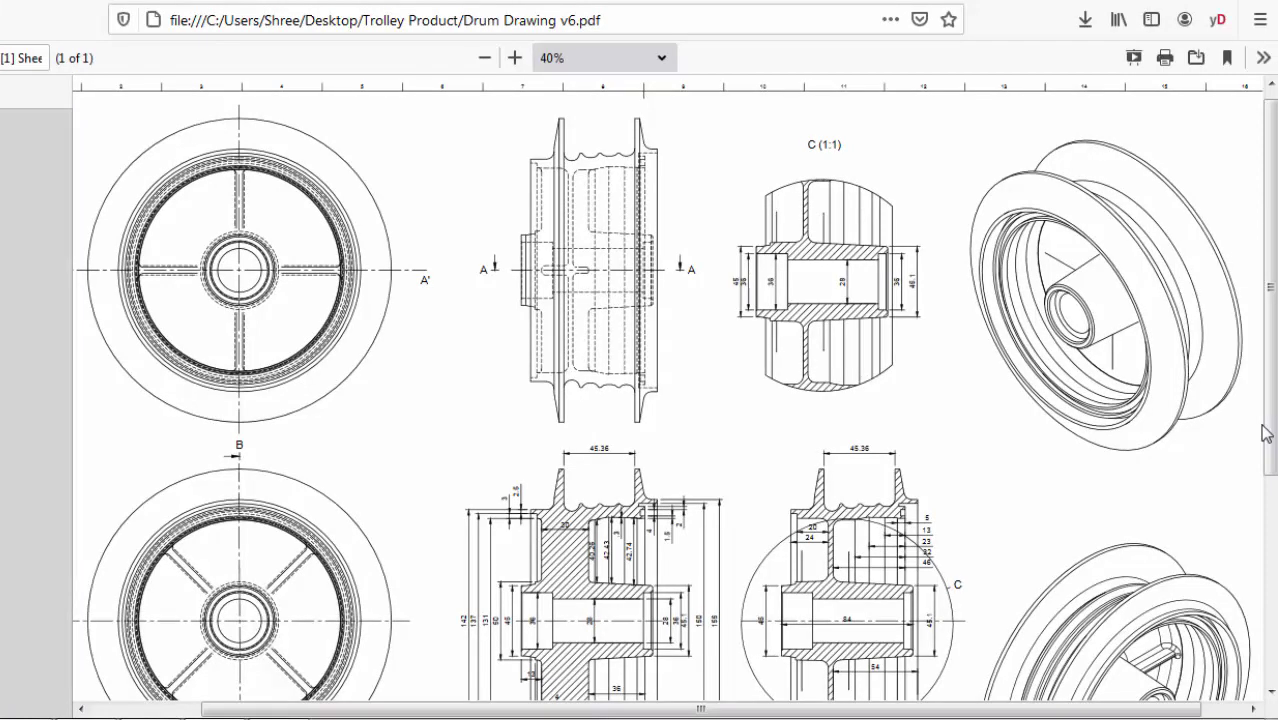
- Examine detail C and the dimensions of sections A-A and B-B in the drum drawing up close
scroll(1077, 433, "down", 2)
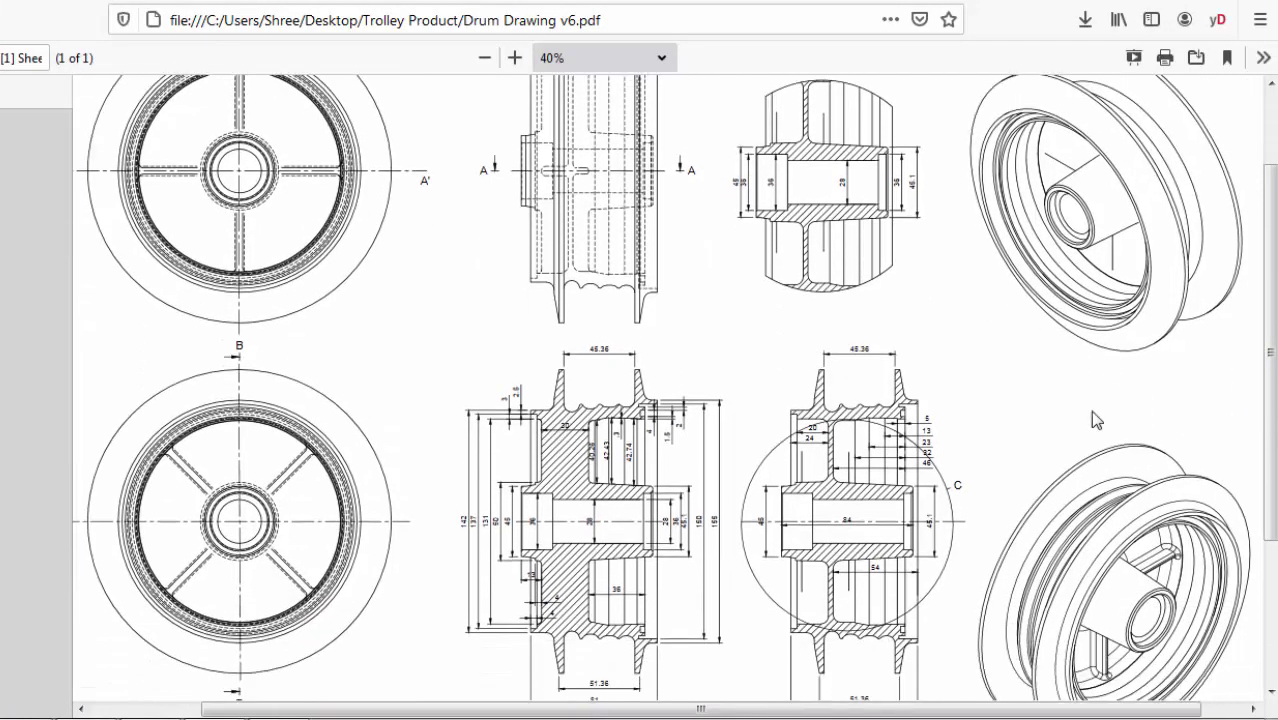
scroll(392, 231, "up", 2)
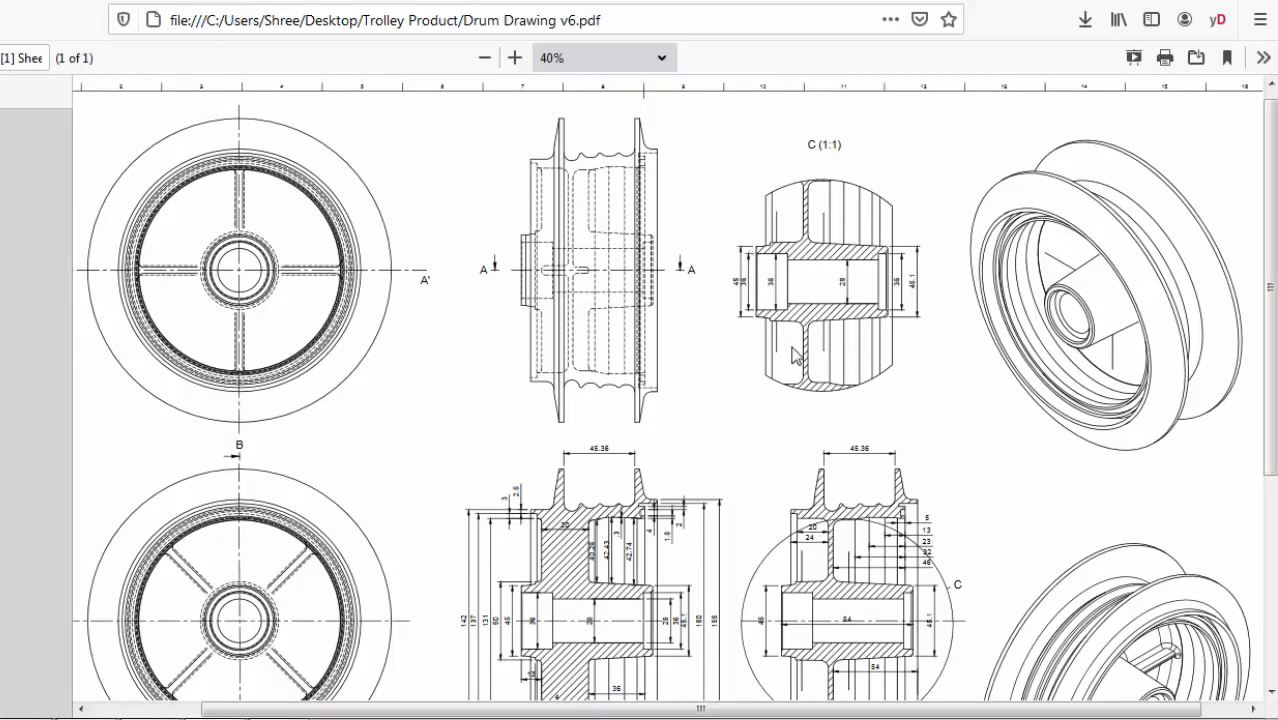
scroll(790, 385, "up", 1)
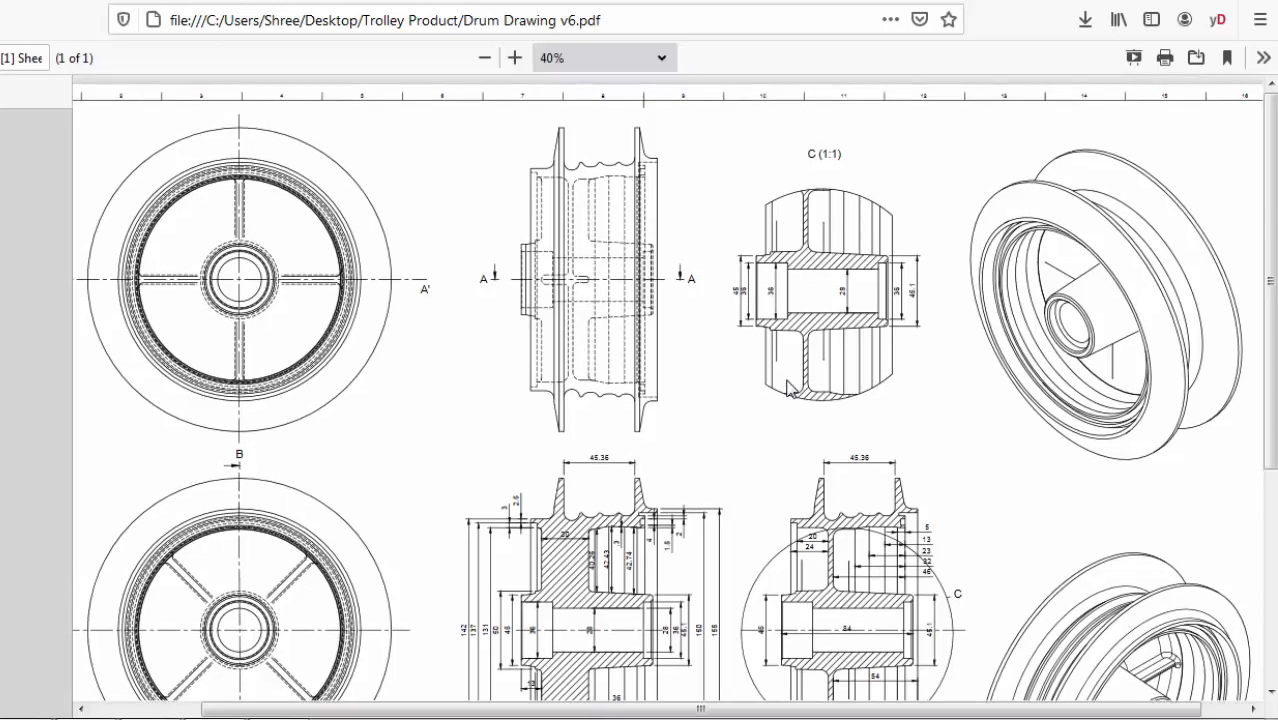
scroll(780, 392, "down", 5)
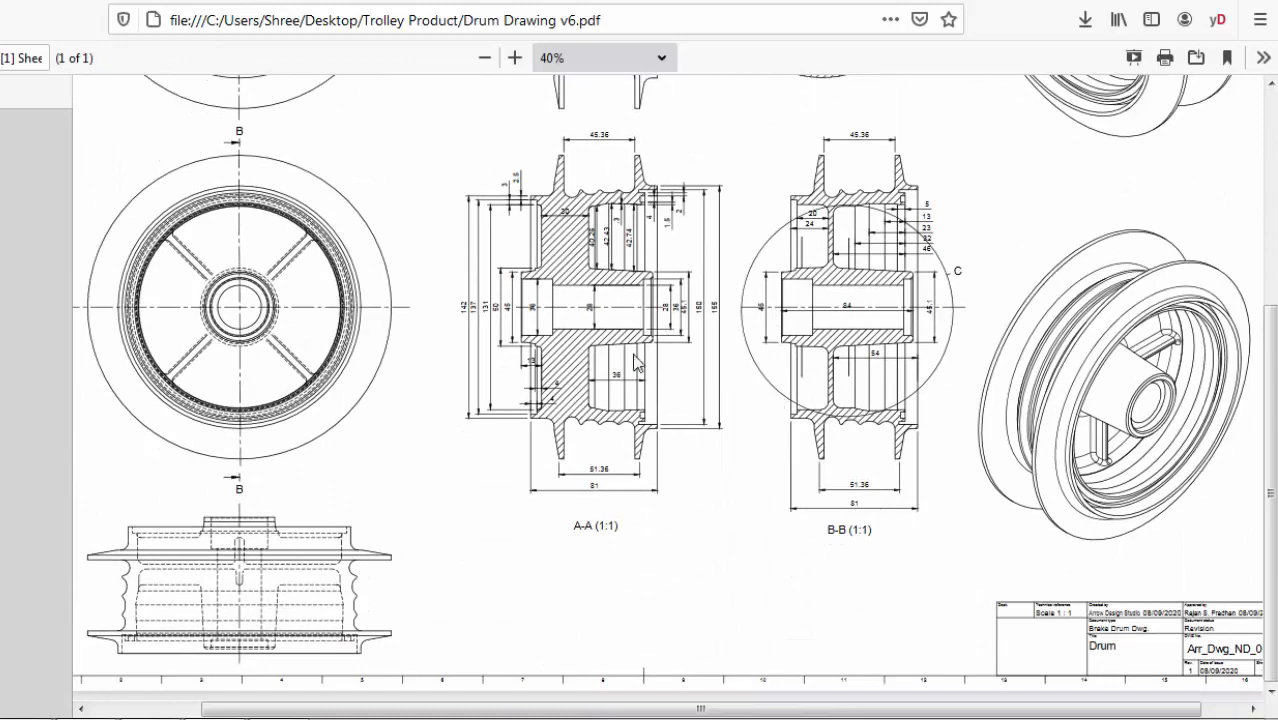
scroll(575, 237, "up", 5)
scroll(675, 525, "down", 3)
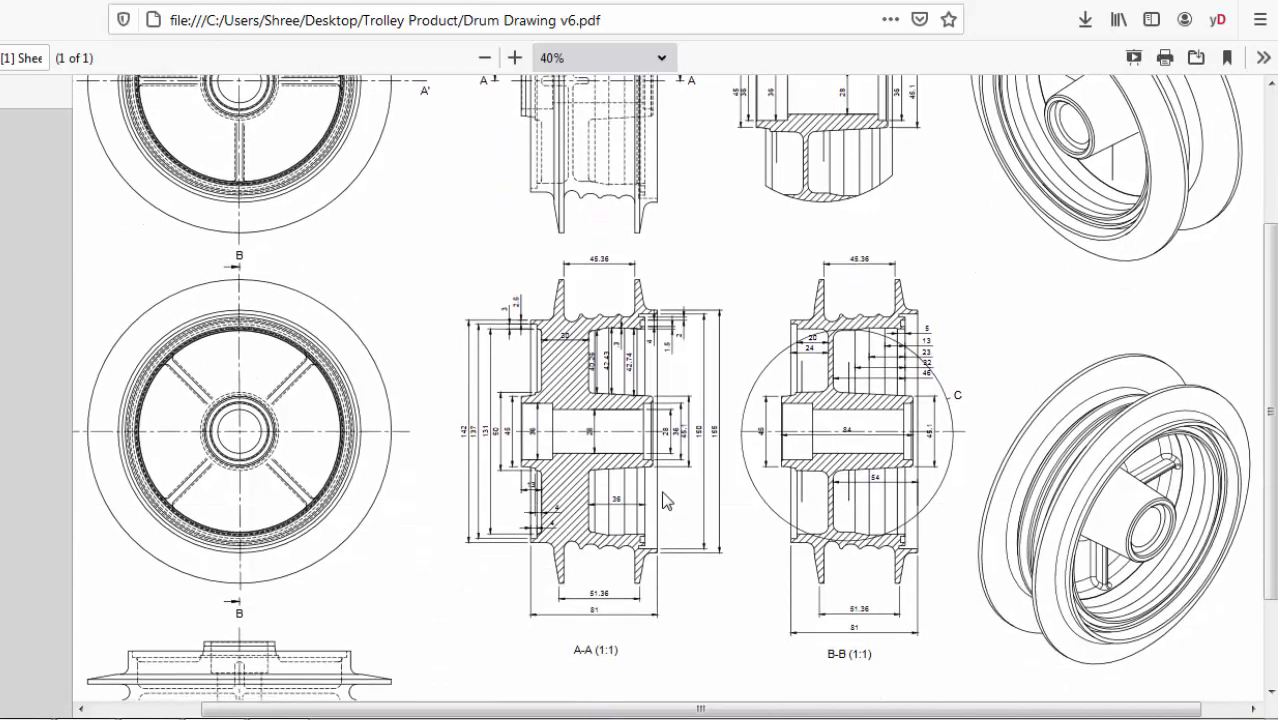
scroll(598, 492, "up", 5, "ctrl")
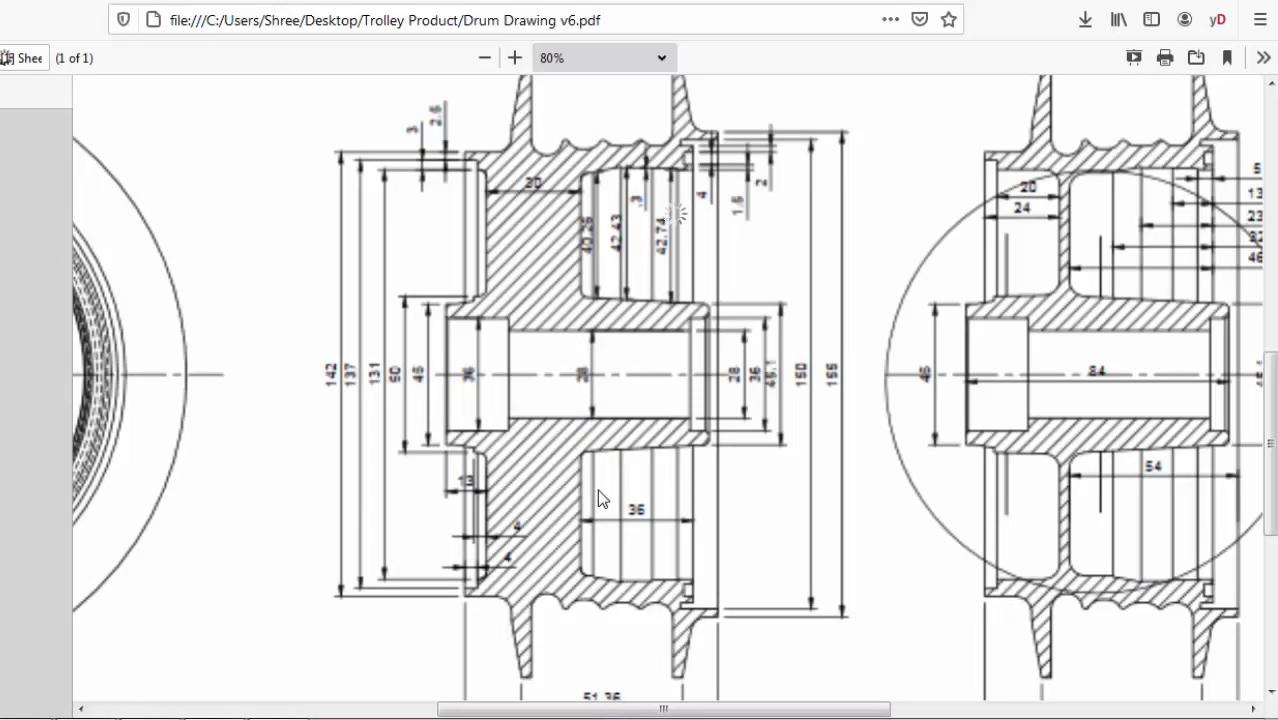
scroll(597, 489, "down", 1, "ctrl")
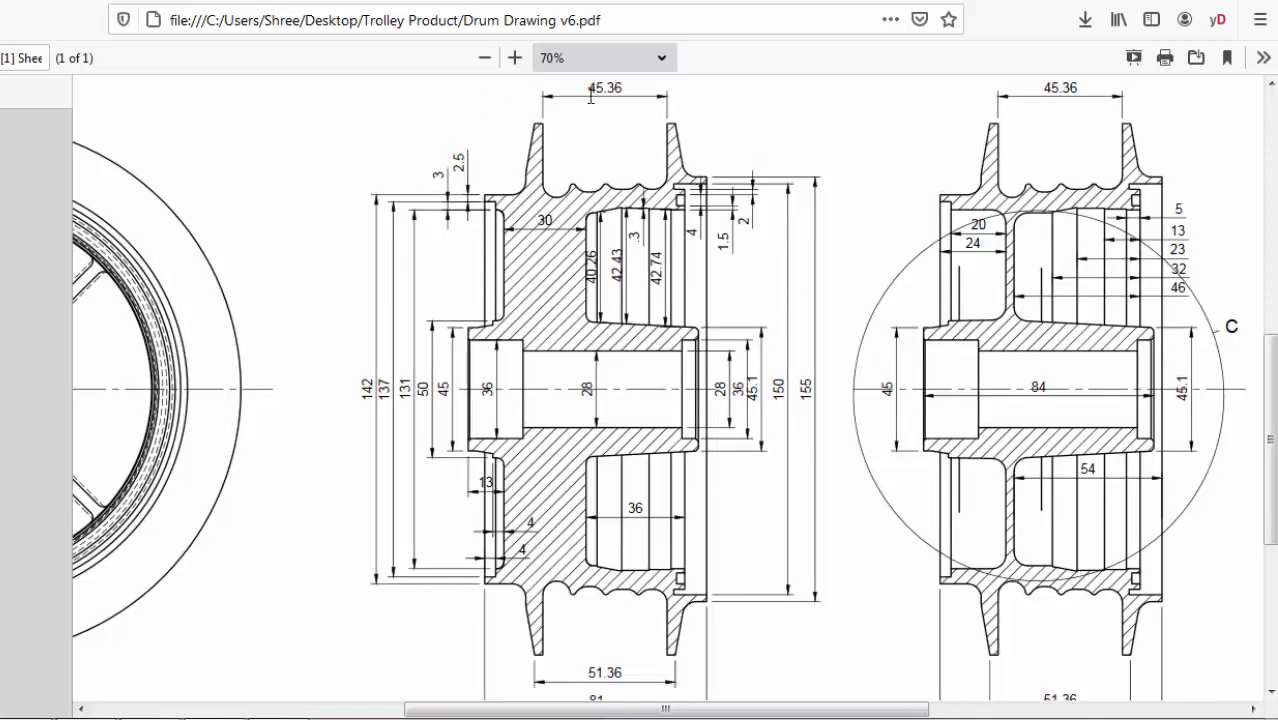
scroll(450, 140, "up", 2)
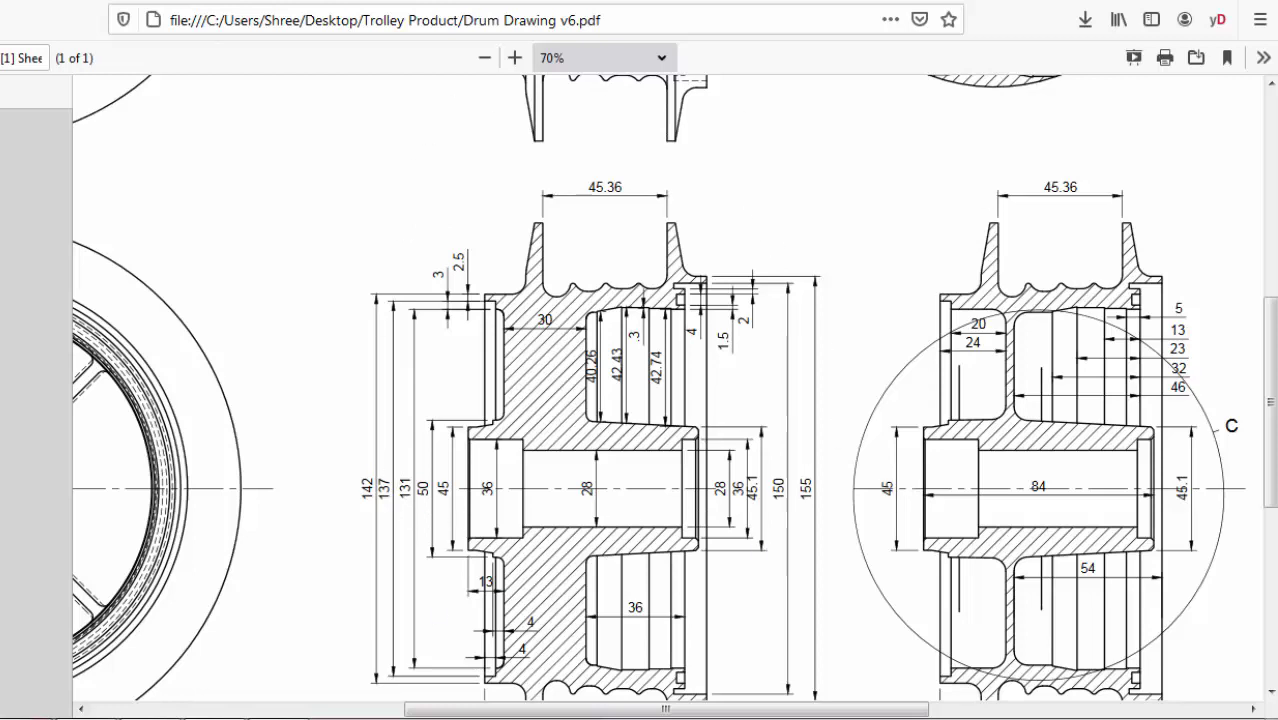
- Switch to Fusion 360 and inspect the drum model from both sides
key("alt+Tab")
middle_click_drag(300, 365, 440, 375)
middle_click_drag(471, 436, 320, 458, "shift")
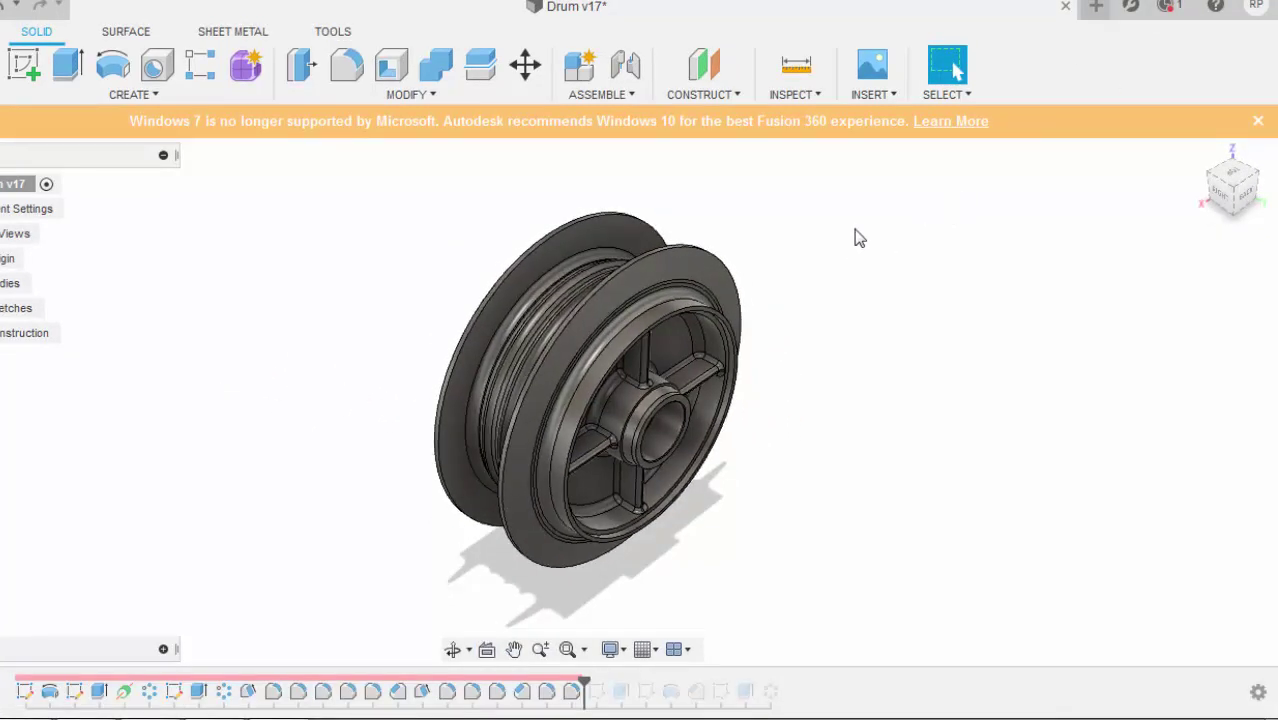
middle_click_drag(854, 238, 950, 246, "shift")
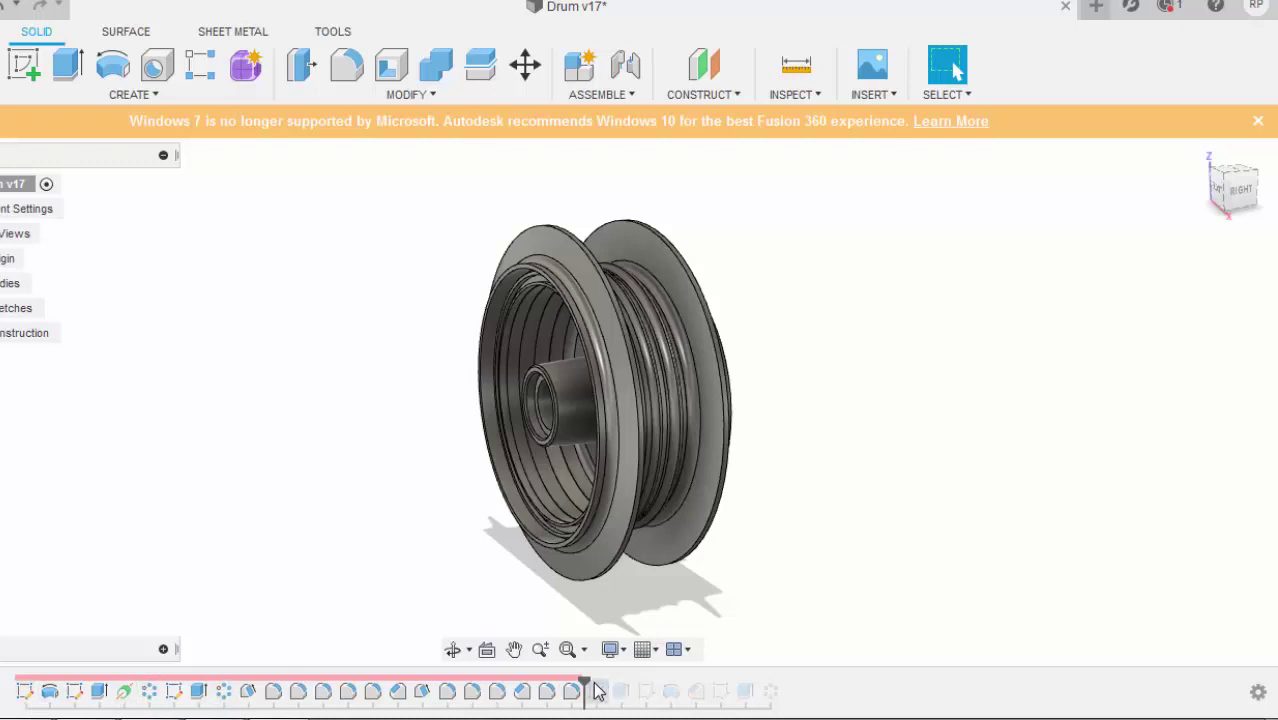
- Roll the design history back to before the first feature and show the origin planes
left_click_drag(584, 680, 14, 682)
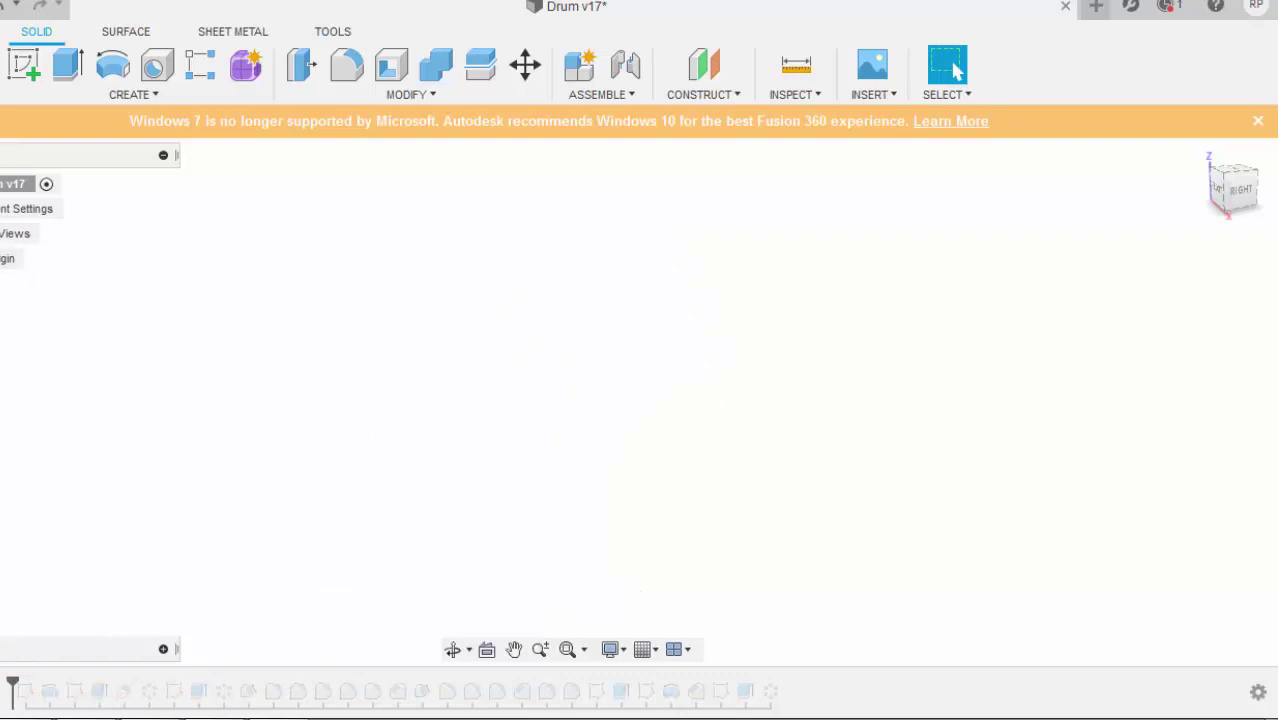
left_click(3, 258)
middle_click_drag(515, 442, 551, 508)
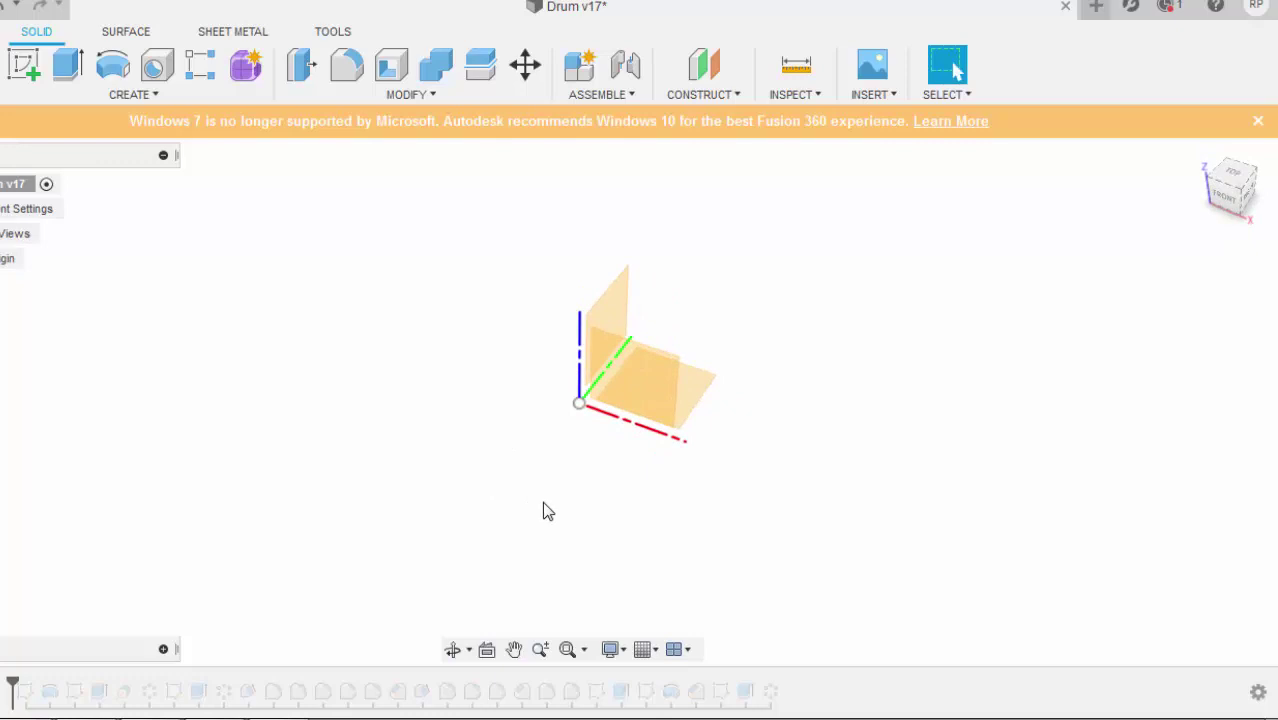
left_click(24, 64)
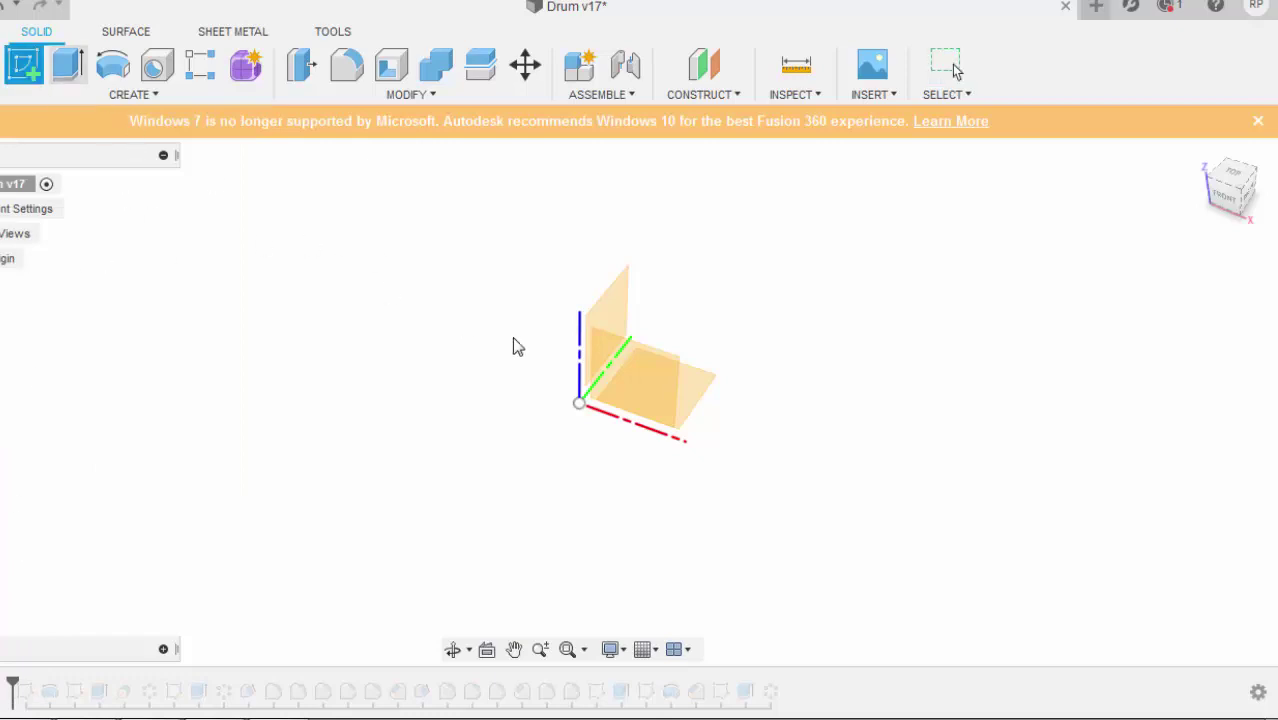
left_click(614, 311)
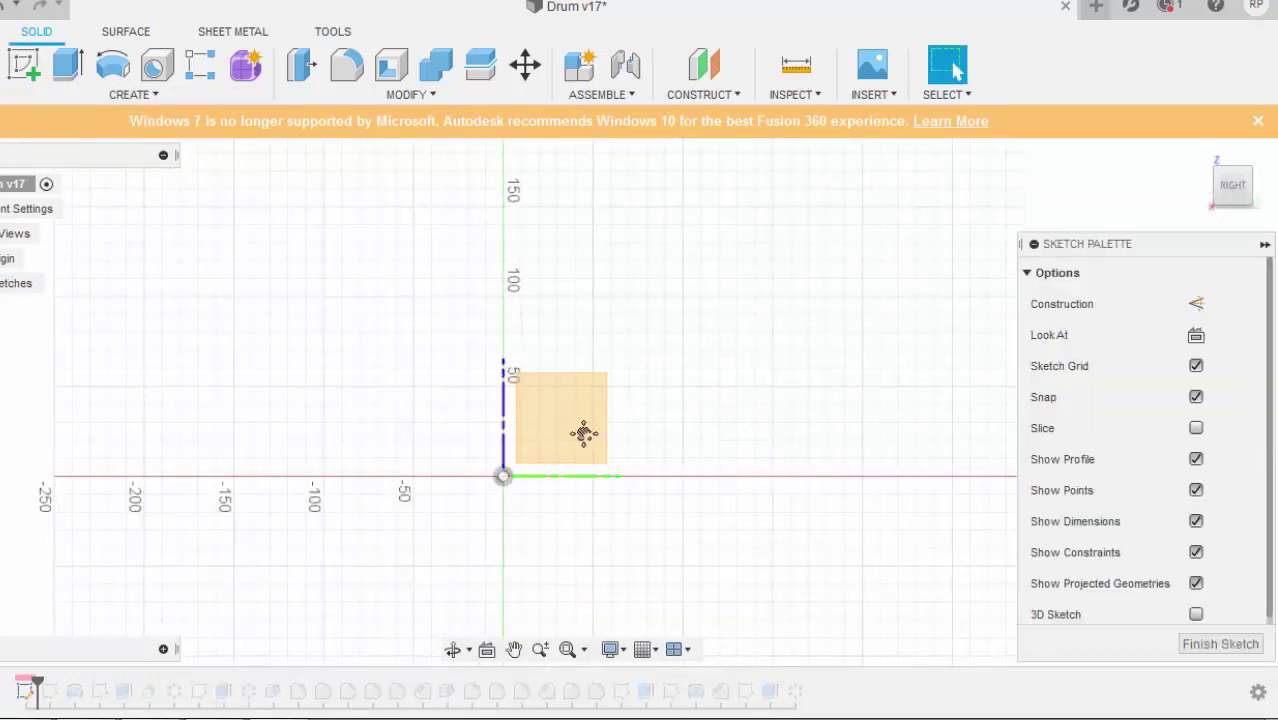
key("alt+Tab")
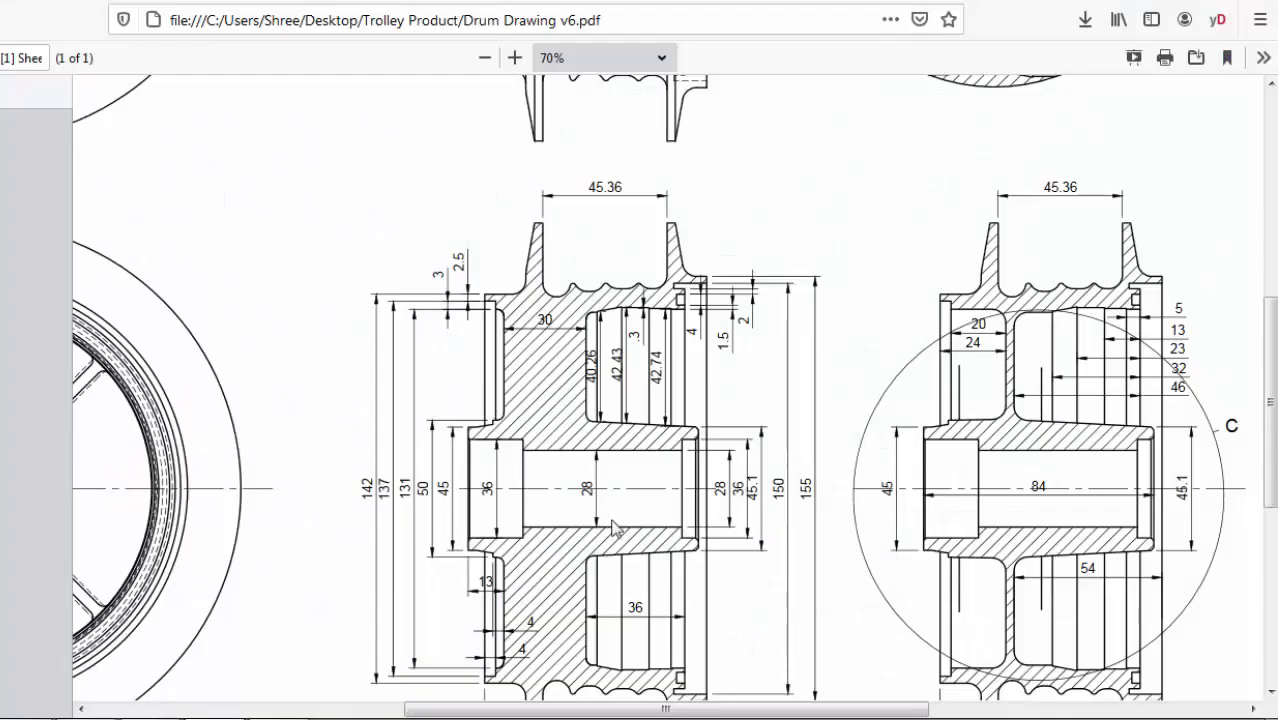
key("alt+Tab")
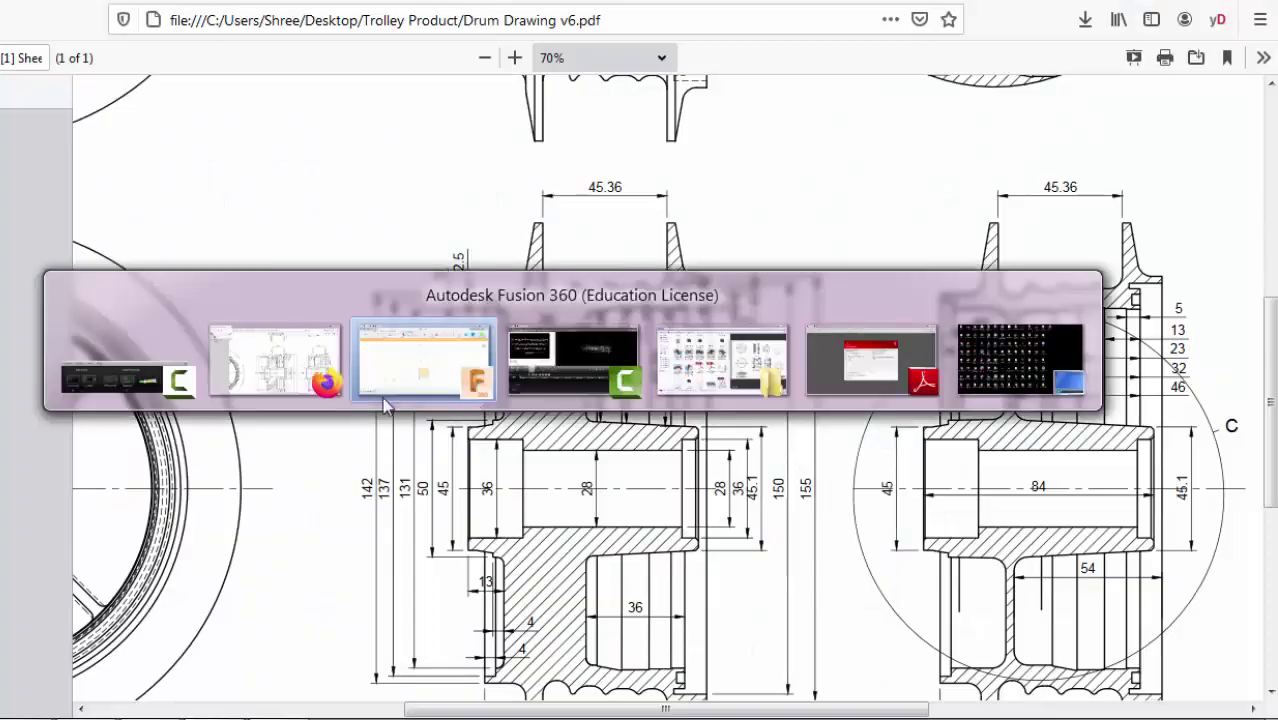
key("ctrl+z")
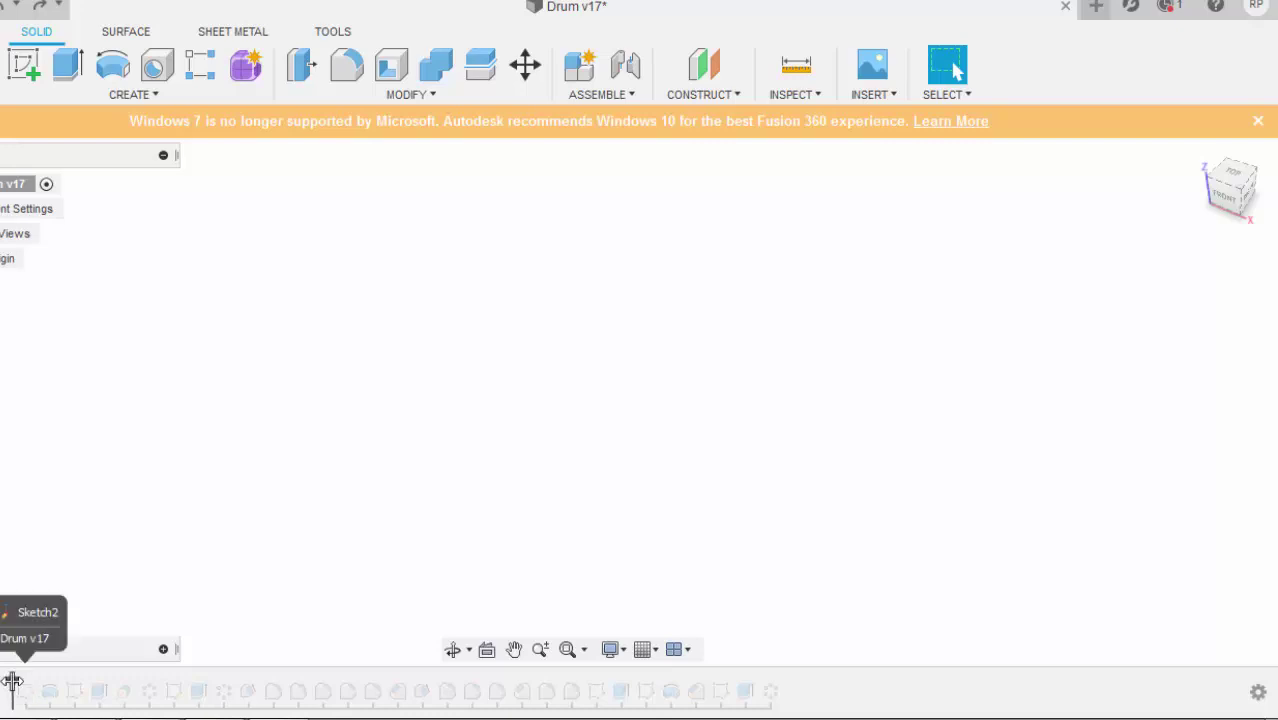
- Restore the first sketch in the design history, open it for editing and hide its dimensions
left_click_drag(12, 676, 36, 678)
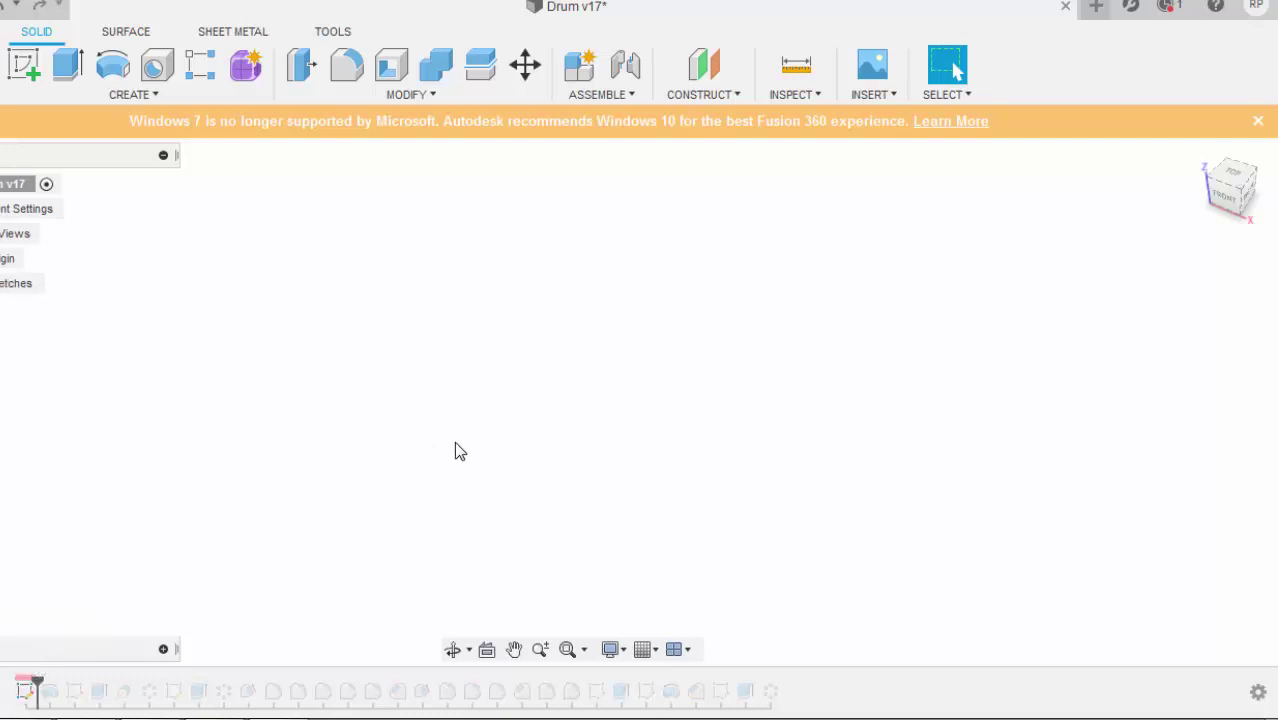
double_click(18, 696)
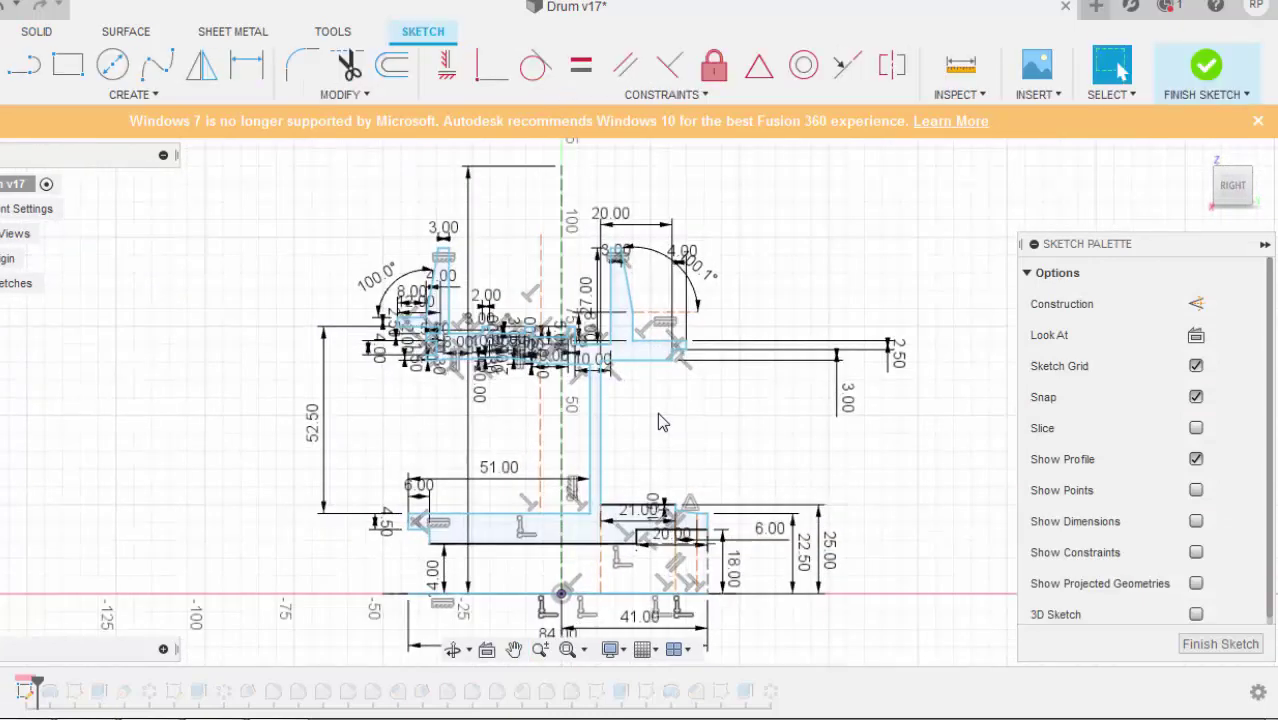
left_click(1196, 526)
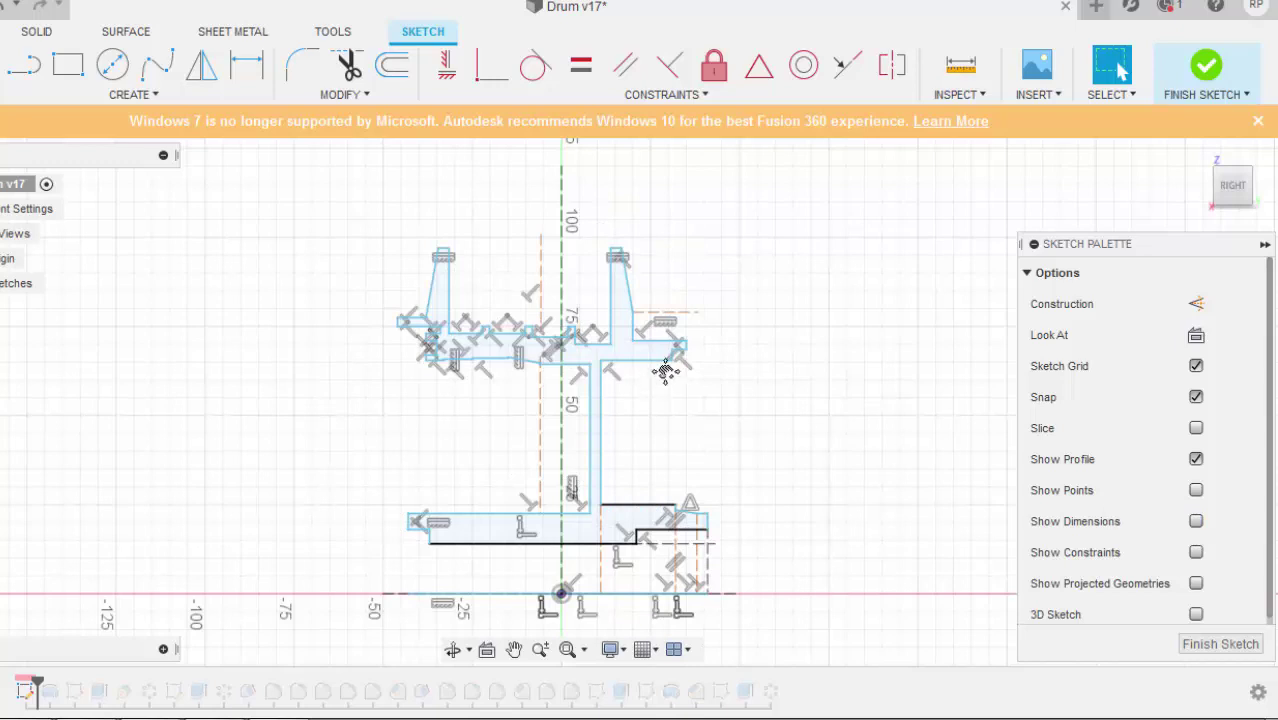
scroll(638, 350, "down", 4)
scroll(637, 350, "up", 5)
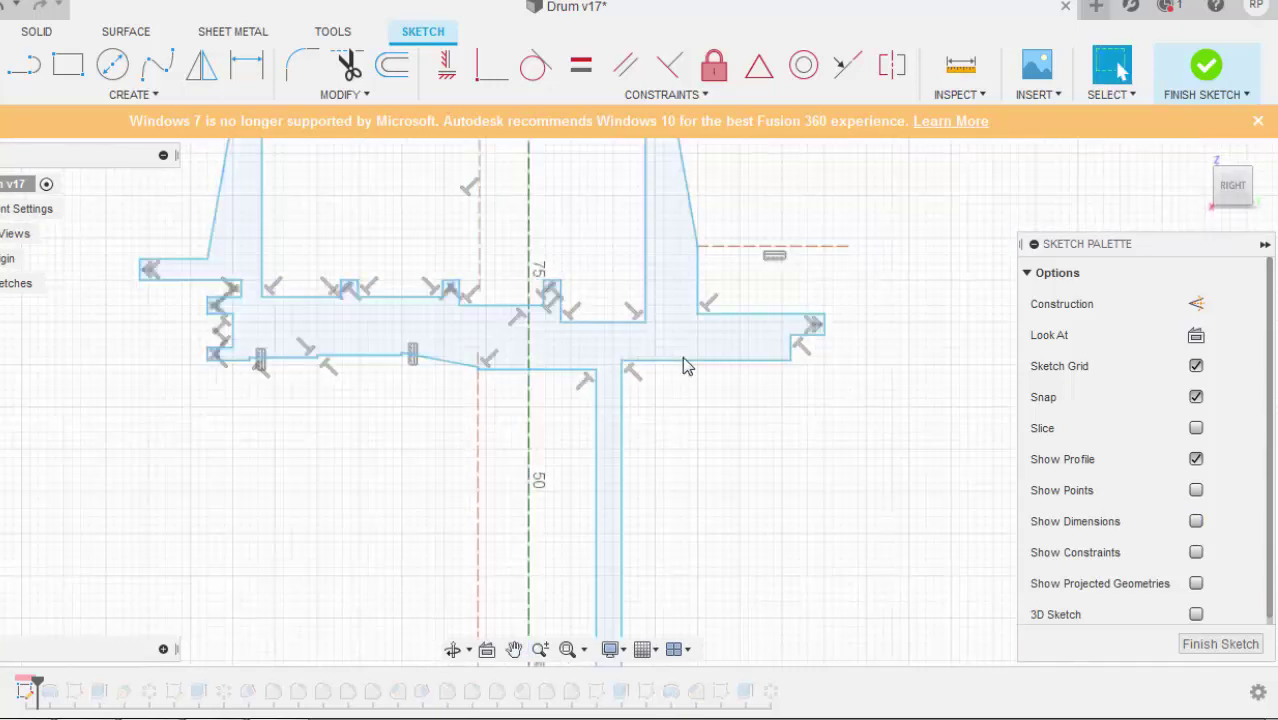
scroll(713, 400, "down", 2)
middle_click(725, 360)
middle_click(725, 360)
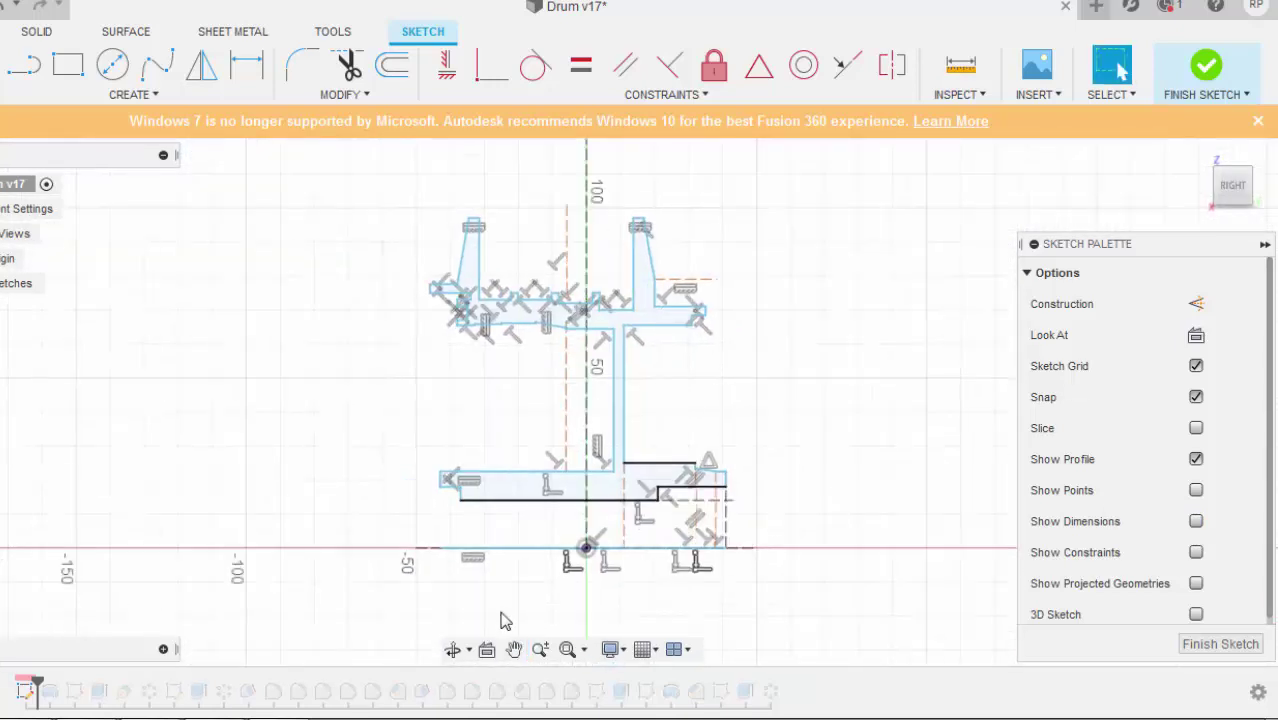
- Switch to the PDF drawing in Firefox and compare its section B-B with the drum's profile sketch in Fusion 360
left_click(275, 717)
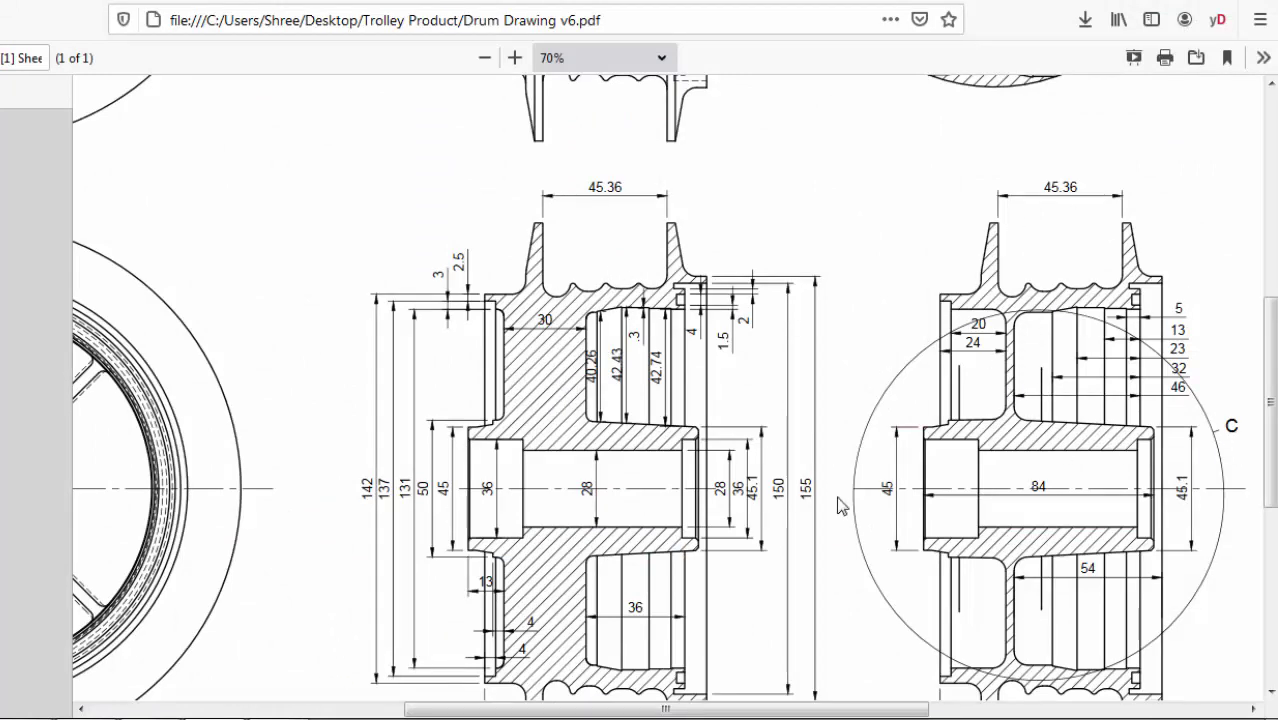
left_click_drag(604, 712, 754, 712)
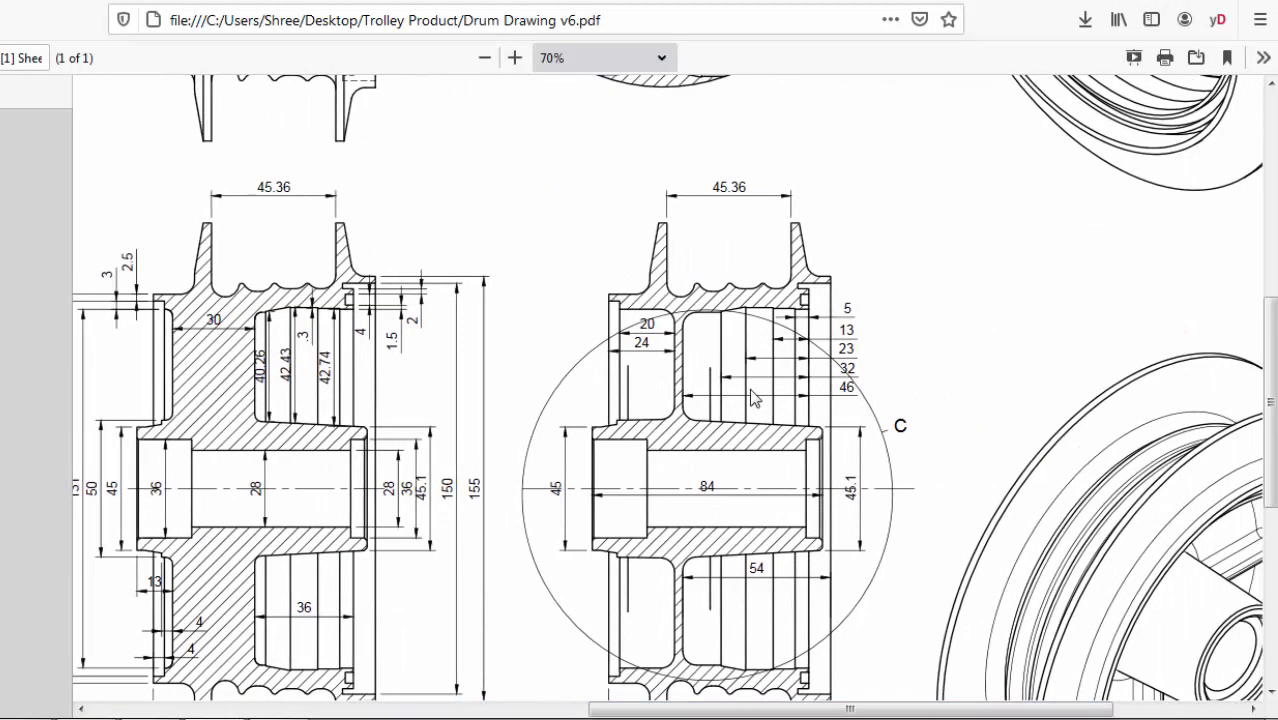
key("alt+Tab")
scroll(807, 405, "up", 3)
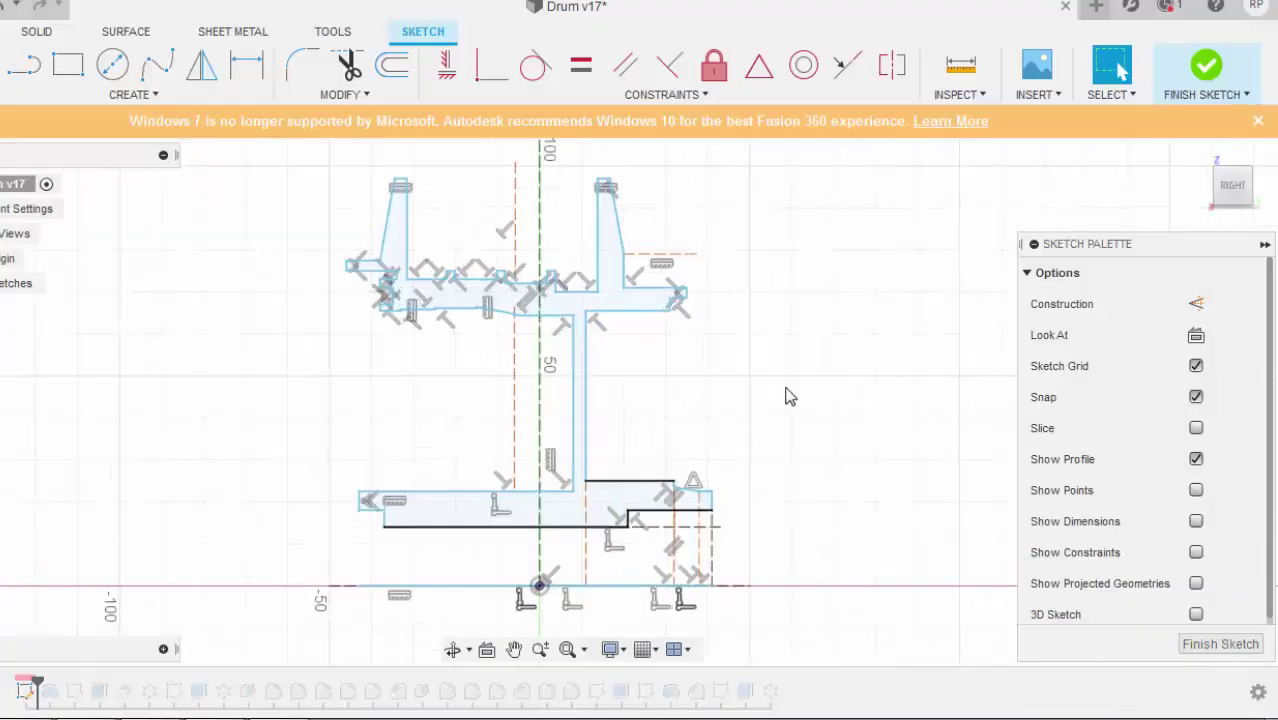
key("alt+Tab")
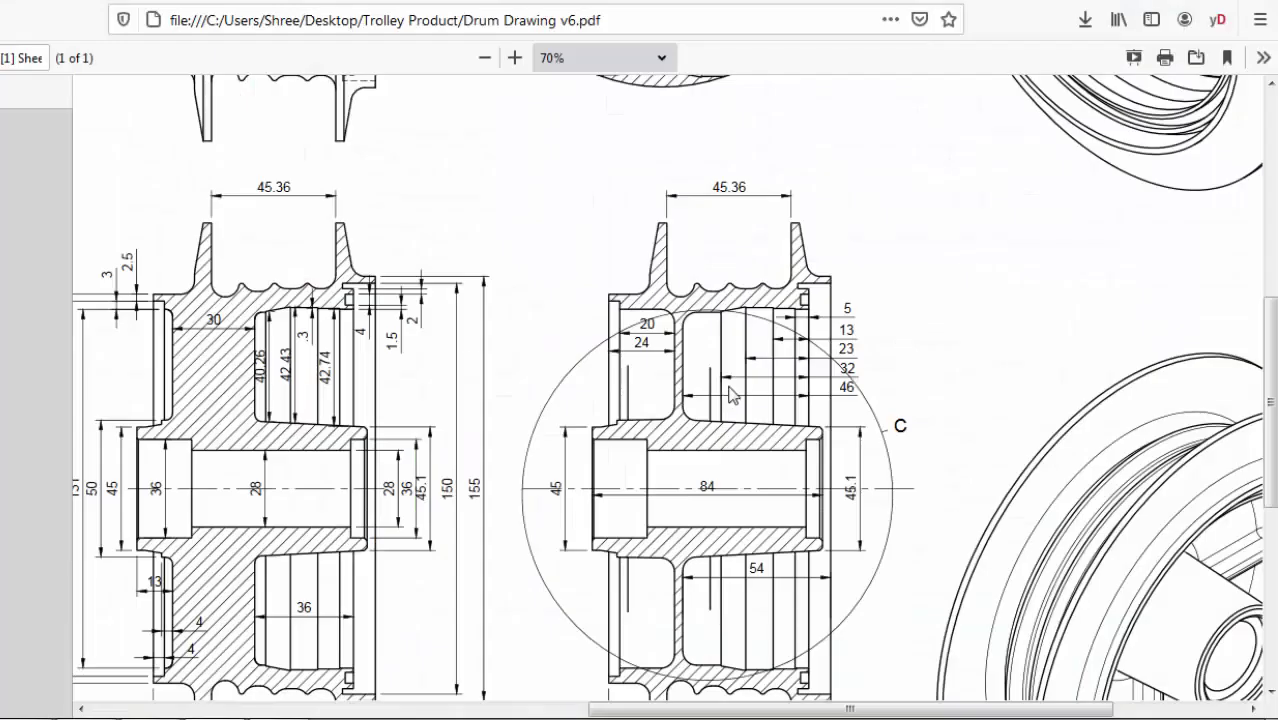
- Switch to Fusion 360 and examine the rim grooves in the drum's profile sketch up close
key("alt+Tab")
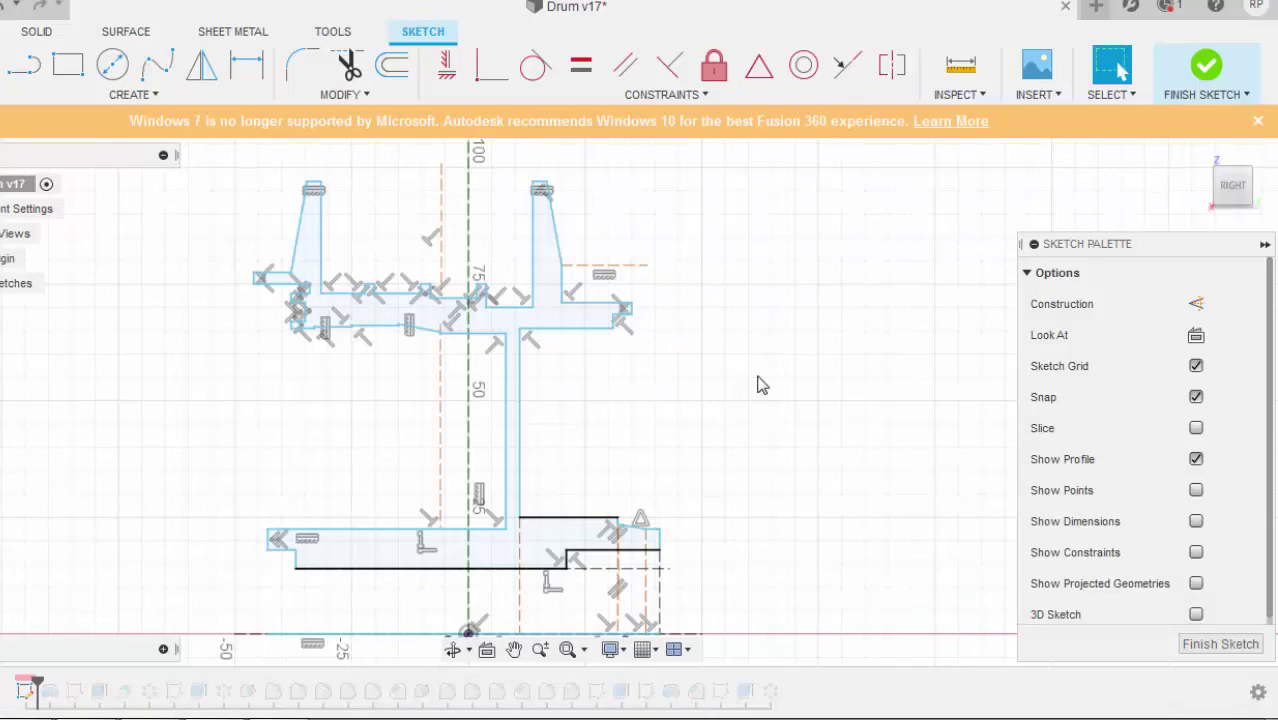
scroll(485, 294, "up", 5)
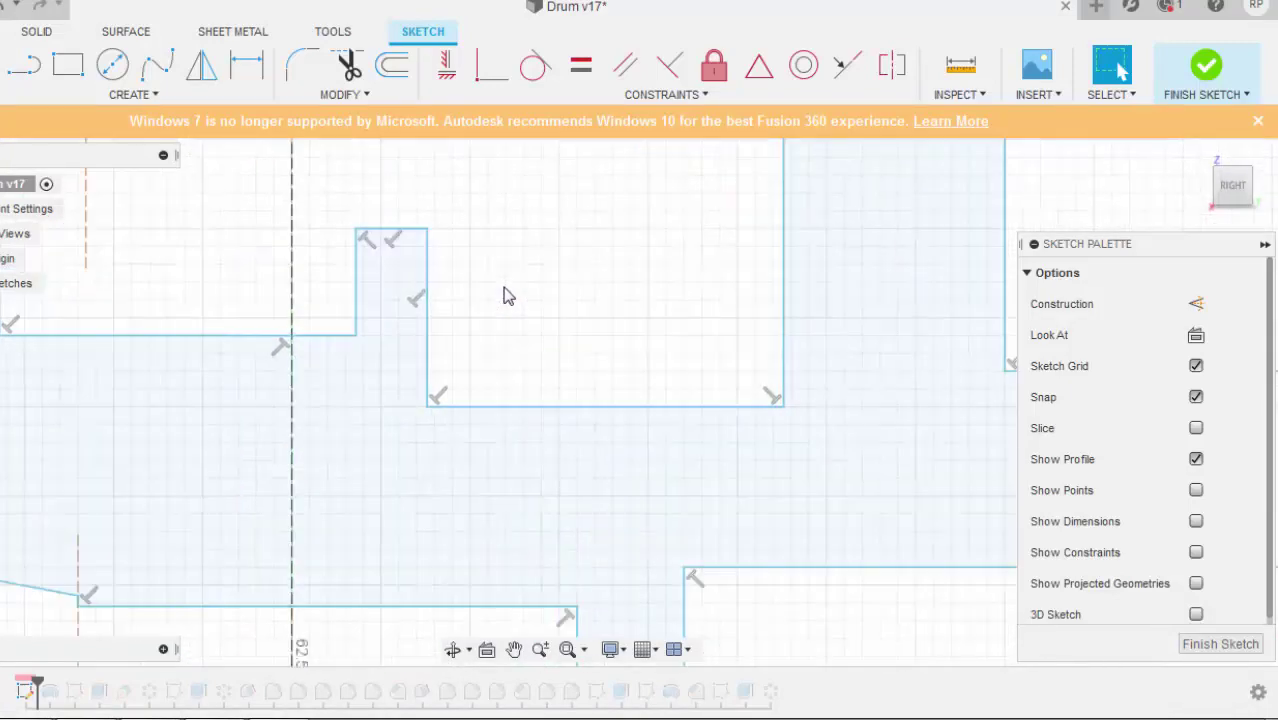
scroll(506, 314, "down", 6)
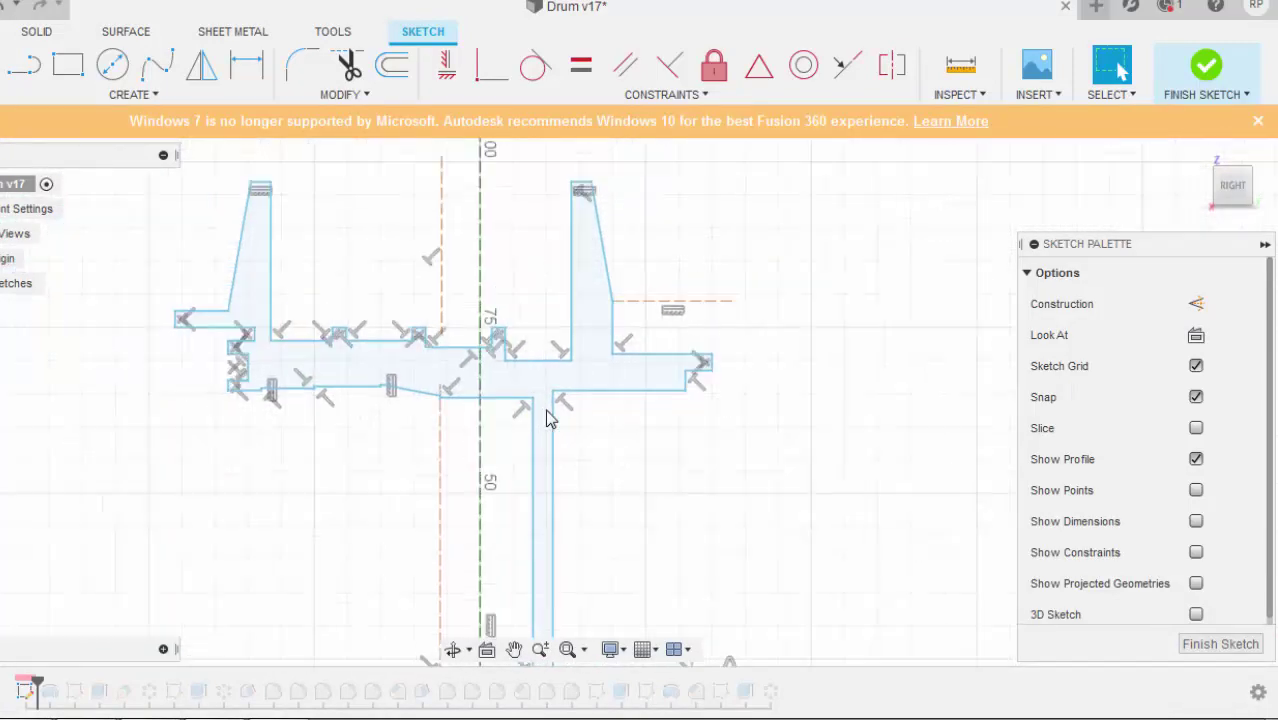
- Try moving the web's edge line in the profile sketch and undo the change
mouse_move(560, 430)
left_mouse_down()
mouse_move(619, 434)
mouse_move(703, 508)
left_mouse_up()
key("Escape")
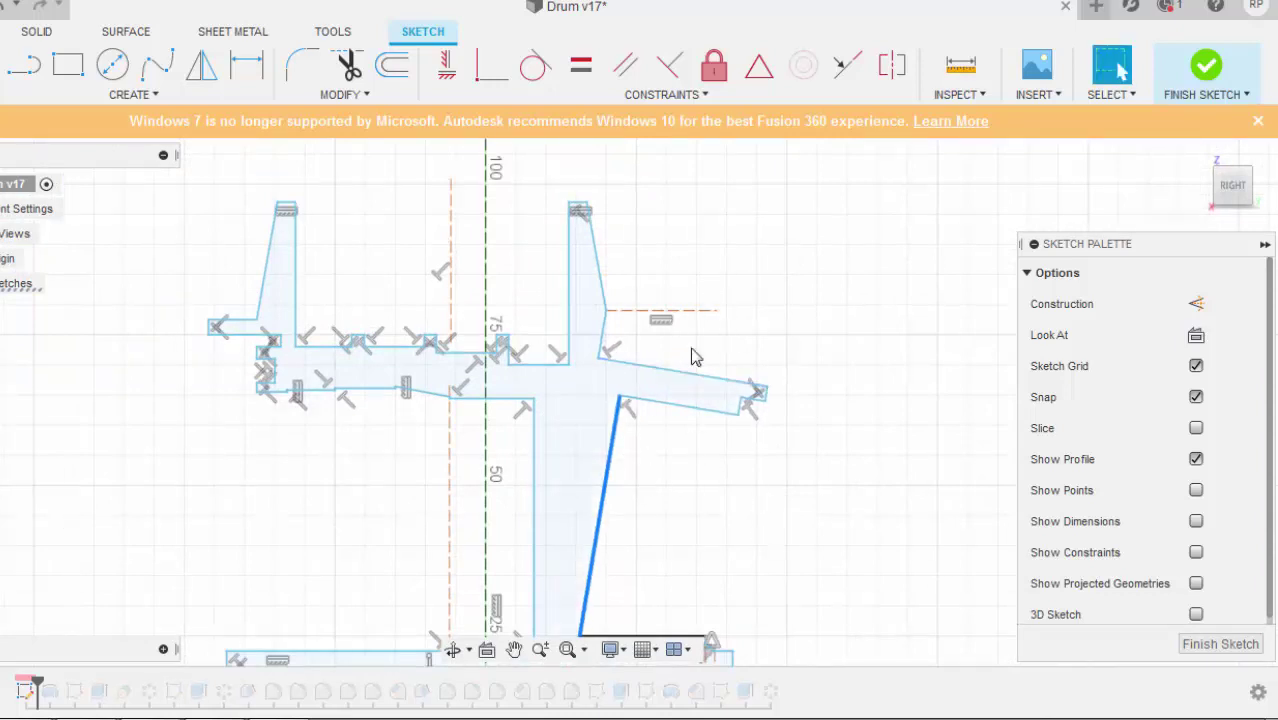
key("ctrl+z")
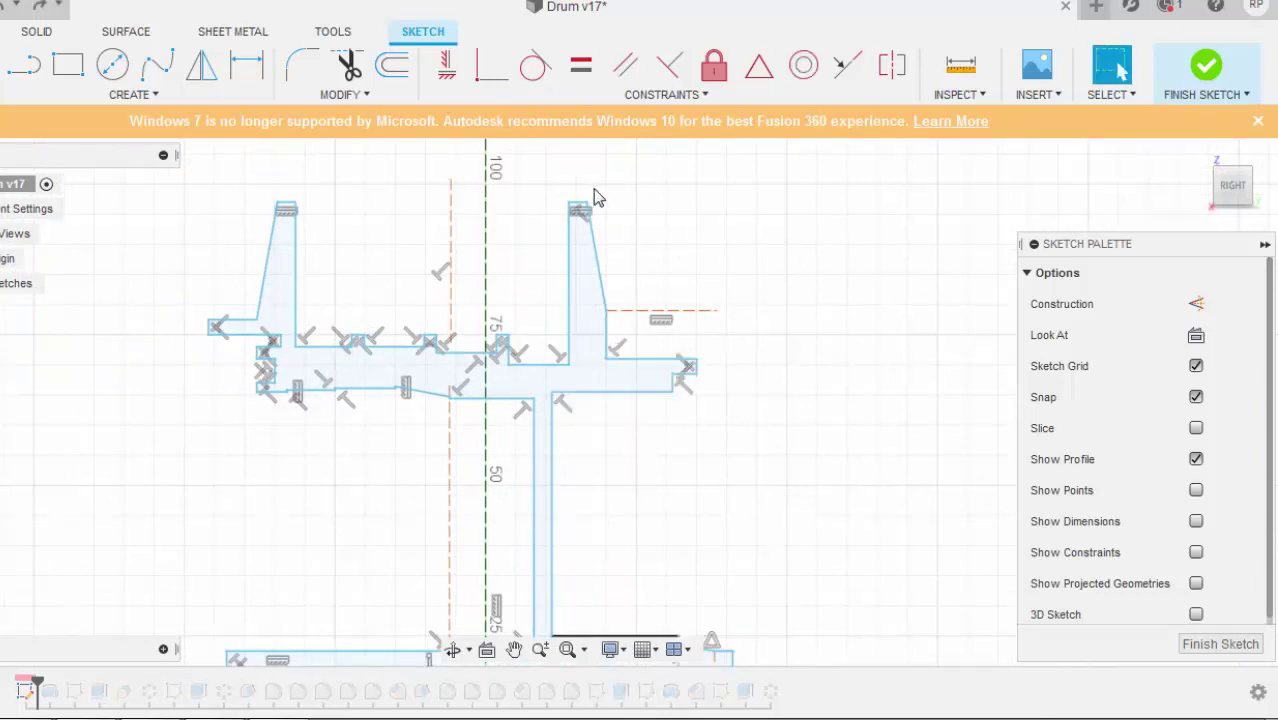
- Examine the closed drum profile from the flanges down to the hub and its distance from the centreline
middle_click_drag(613, 214, 590, 227)
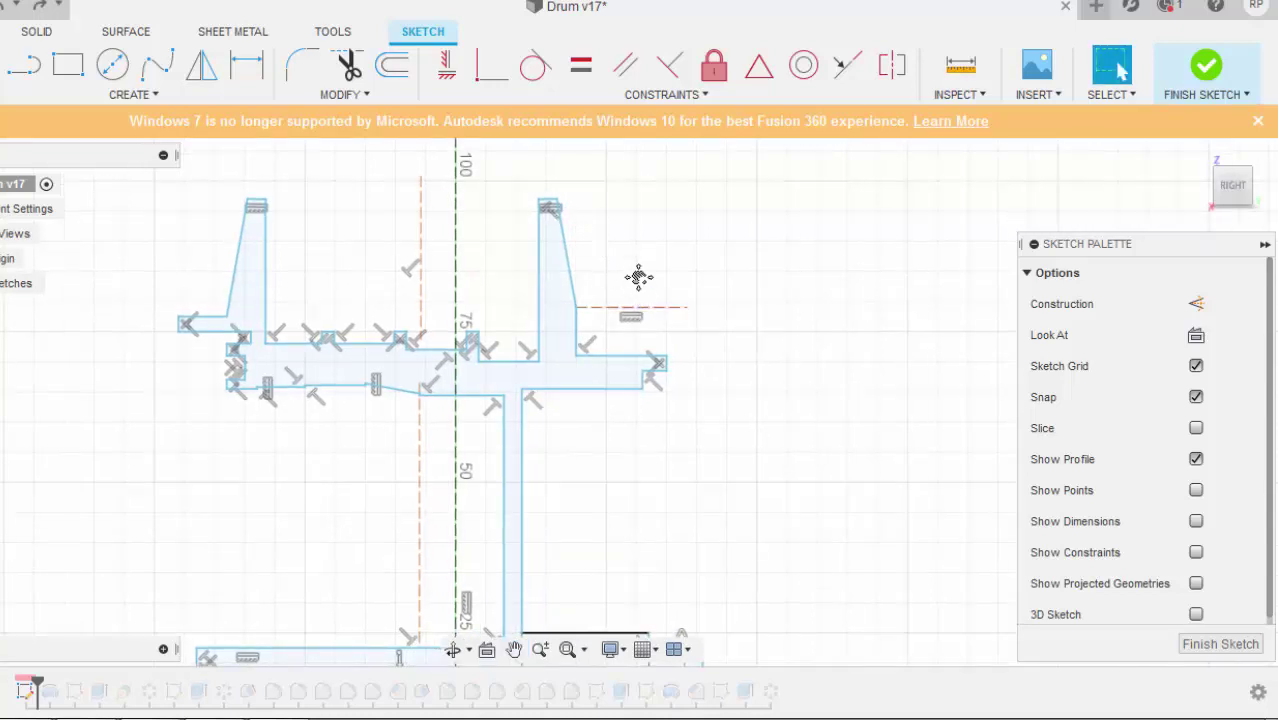
middle_click_drag(639, 277, 642, 268)
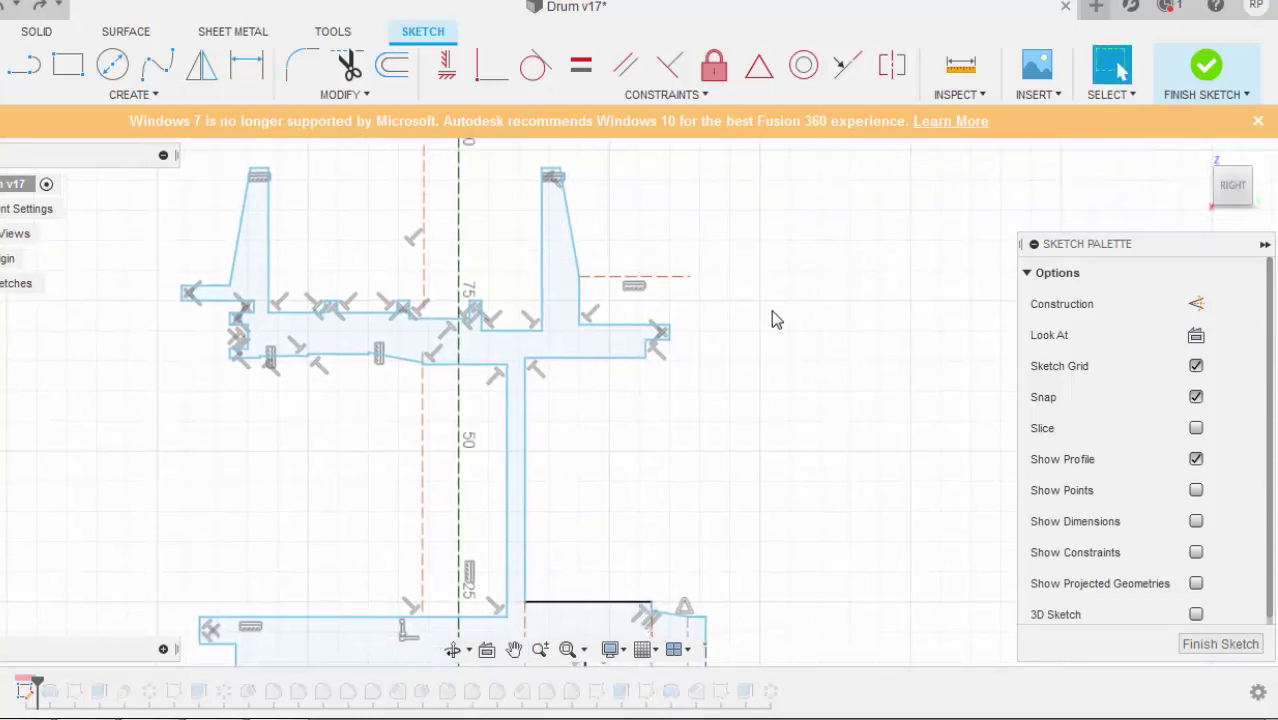
scroll(776, 319, "down", 2)
mouse_move(776, 319)
middle_mouse_down()
mouse_move(741, 281)
mouse_move(730, 303)
middle_mouse_up()
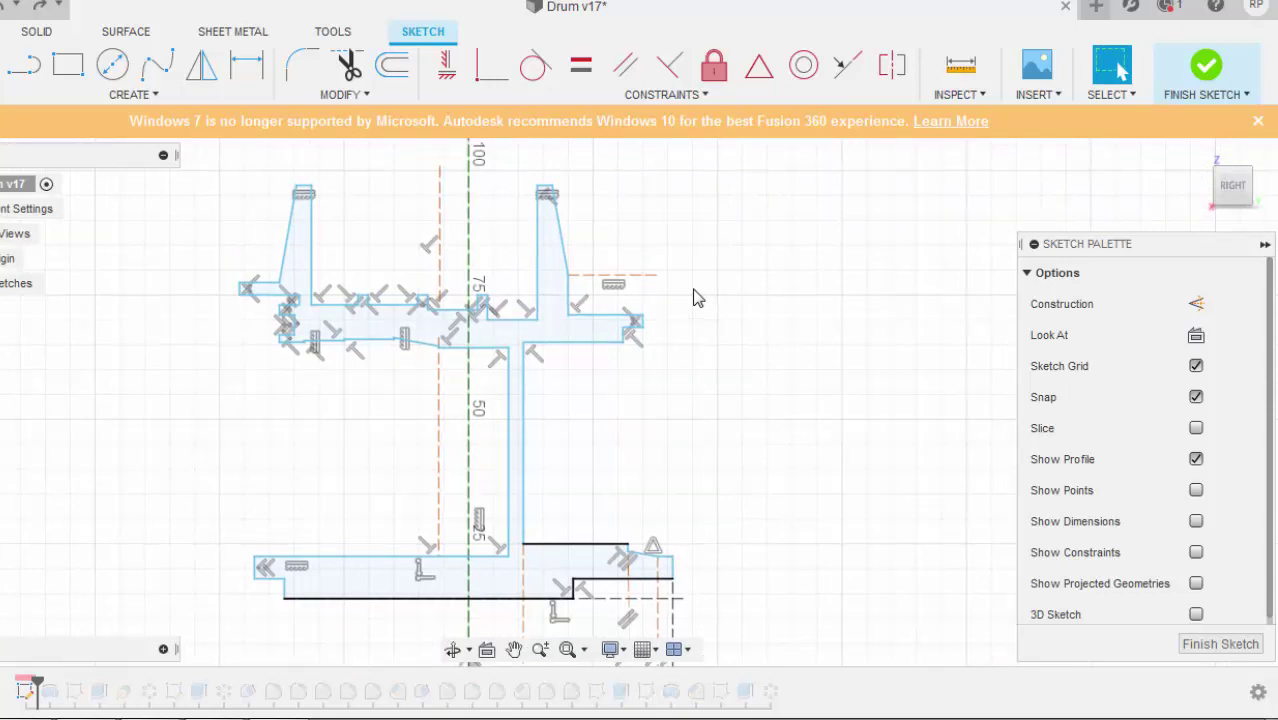
scroll(697, 558, "up", 3)
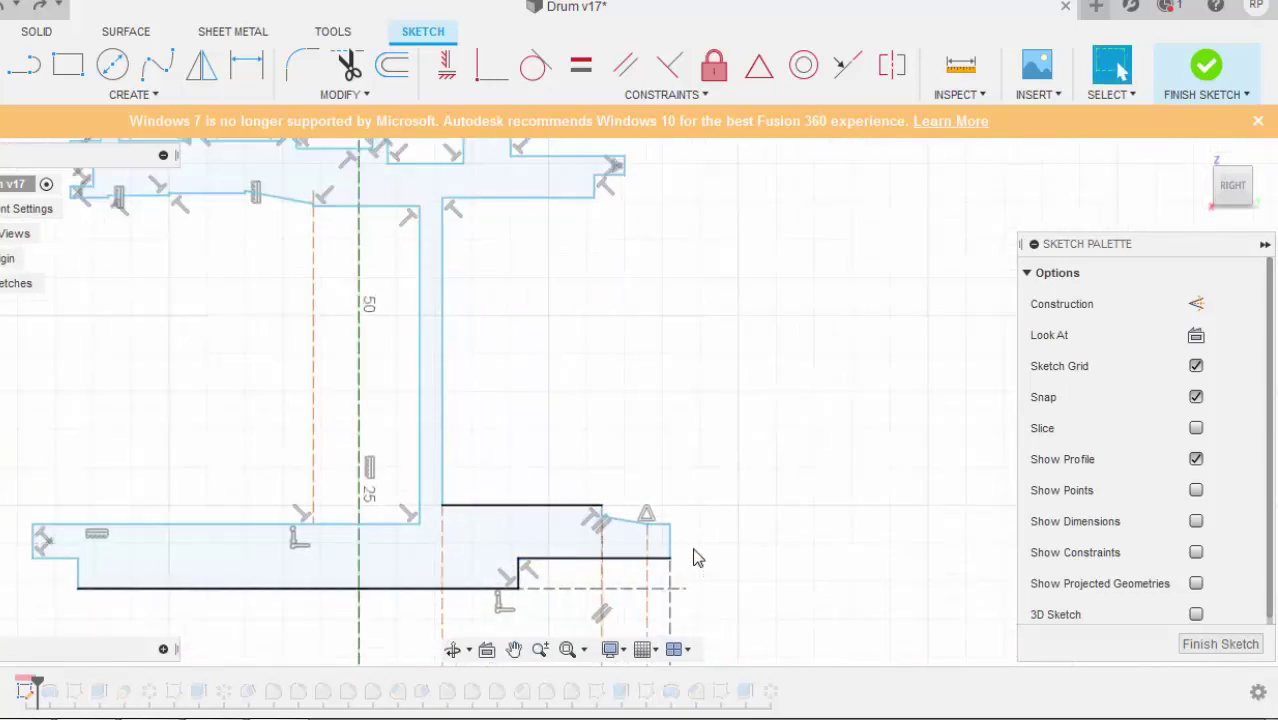
scroll(425, 595, "down", 3)
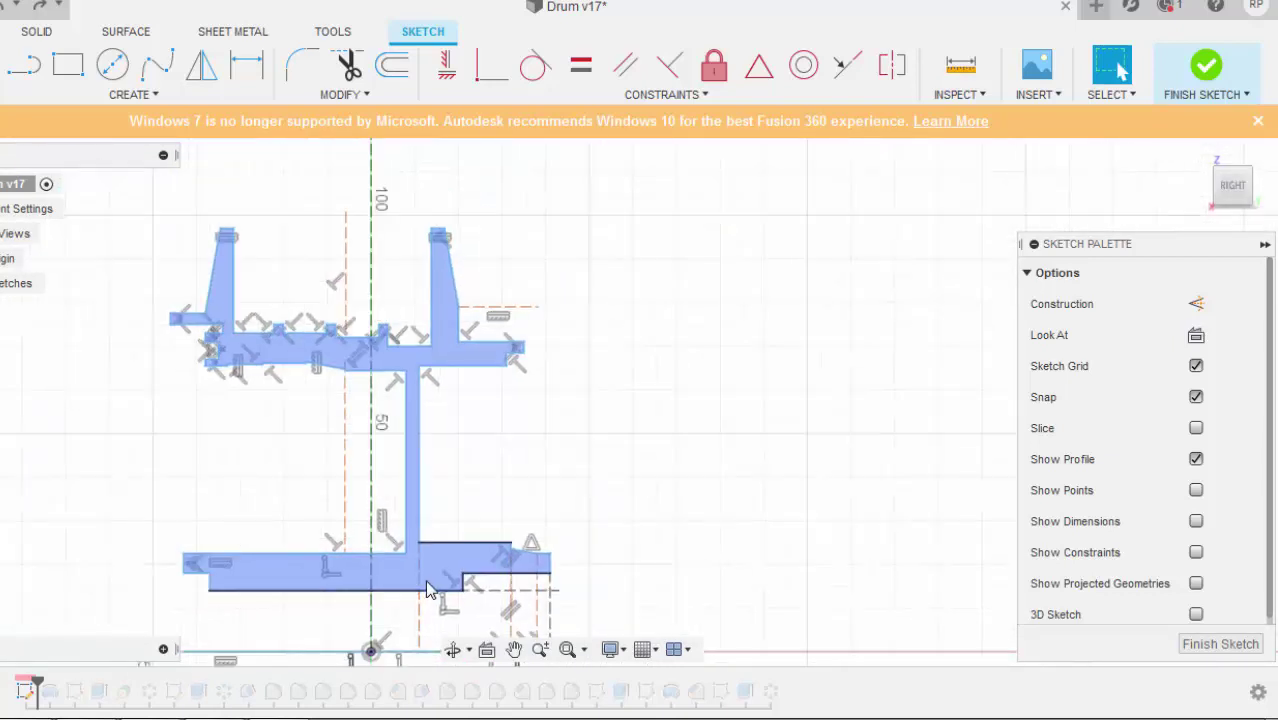
left_click(427, 582)
middle_click_drag(697, 343, 691, 280)
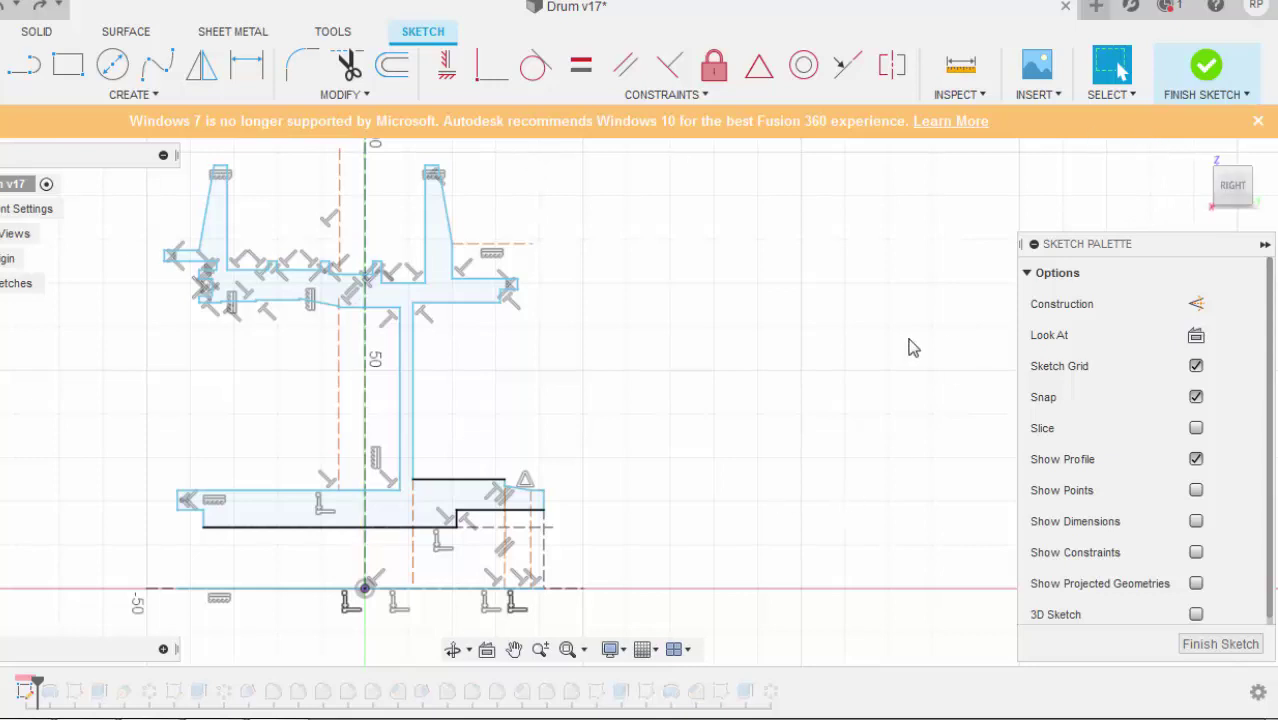
- Remove the horizontal centreline through the origin beneath the hub profile
left_click(557, 590)
key("x")
key("d")
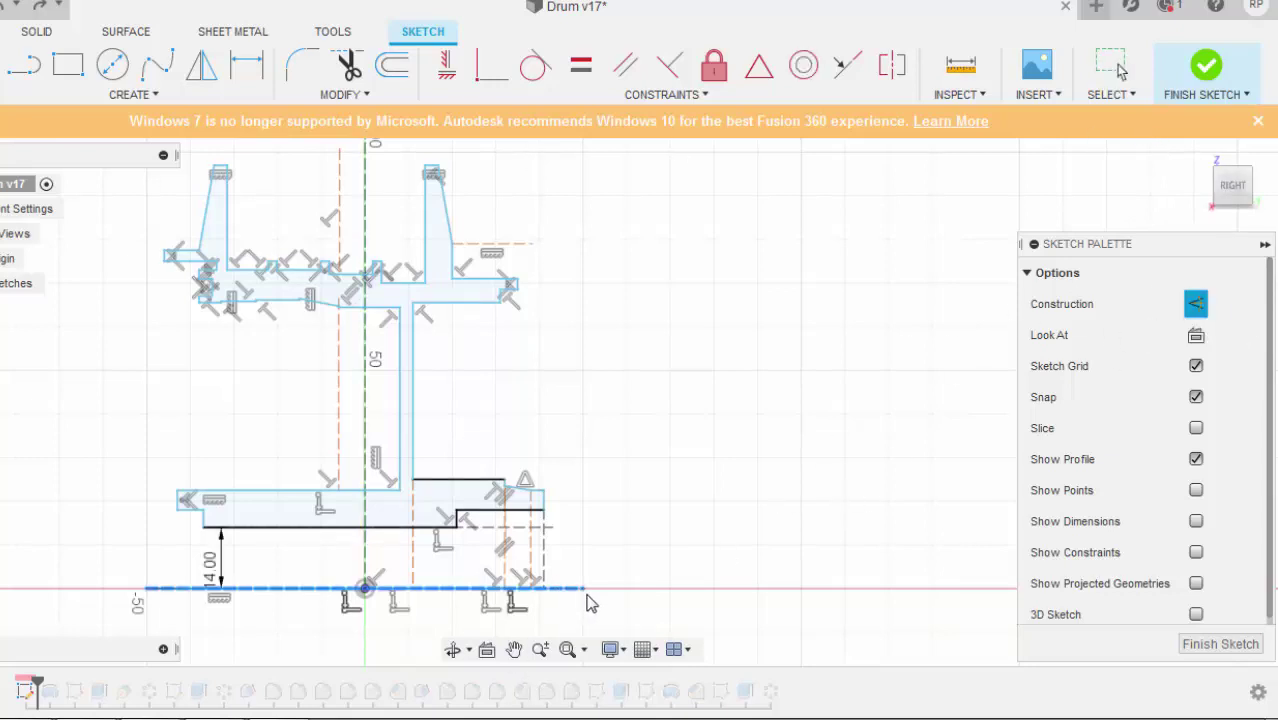
key("ctrl+z")
middle_click_drag(530, 447, 522, 406)
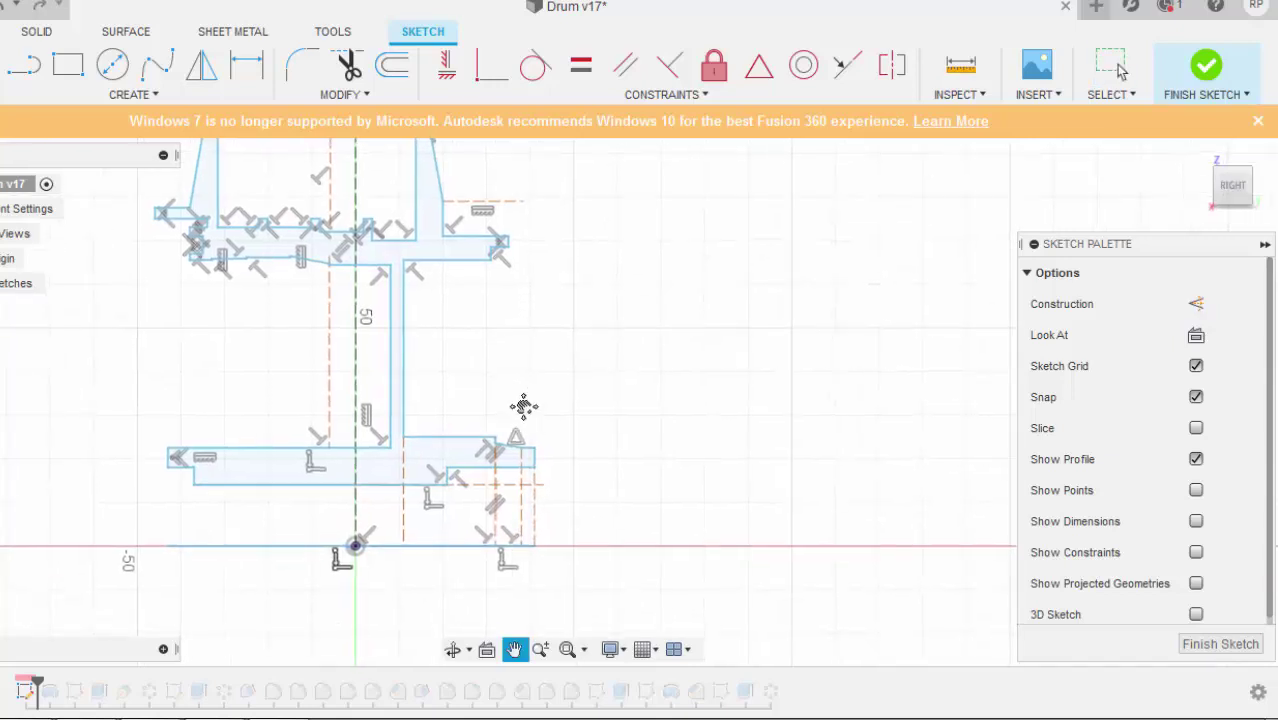
- Draw a horizontal construction line through the origin, extending past both ends of the hub profile
key("l")
left_click(576, 548)
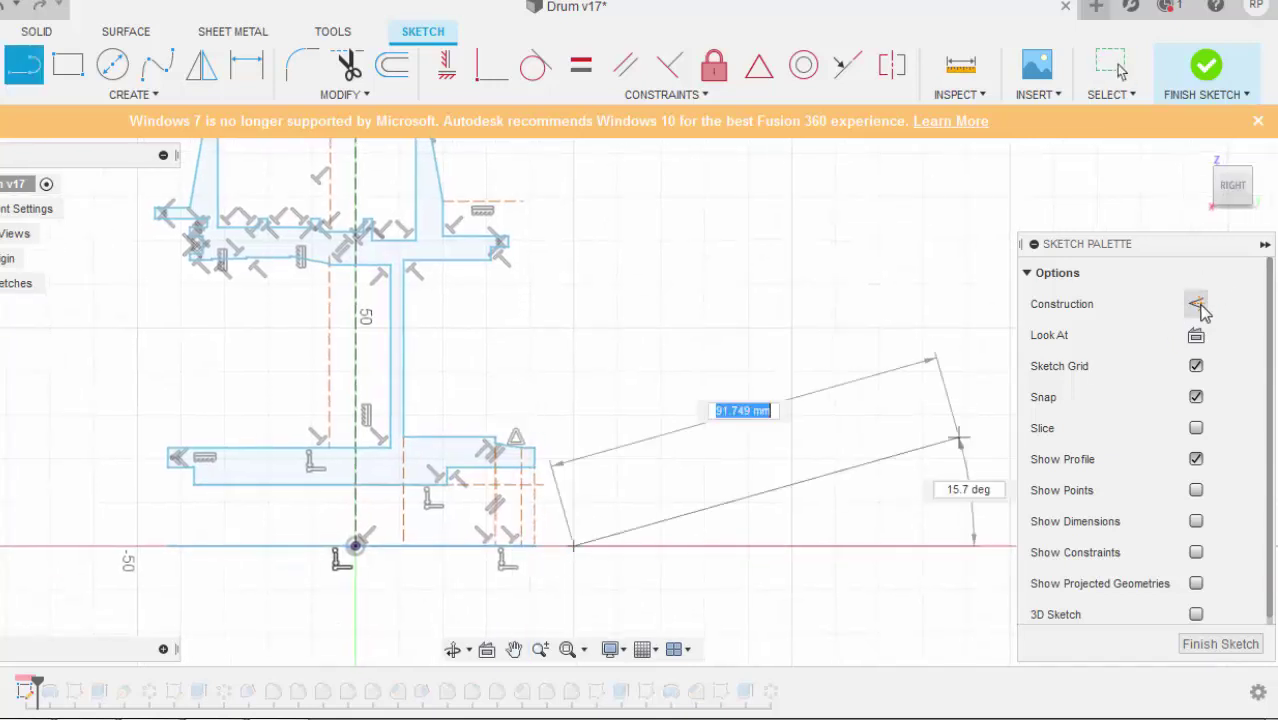
left_click(1196, 304)
left_click(52, 549)
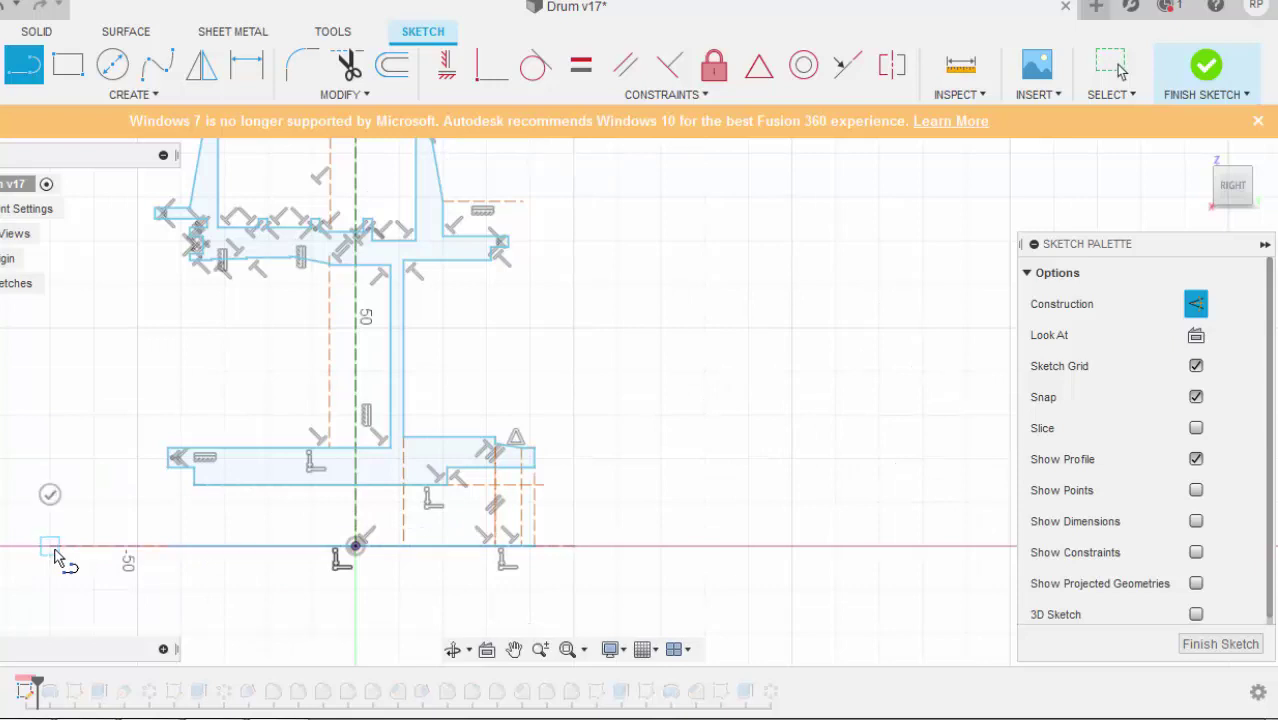
key("Escape")
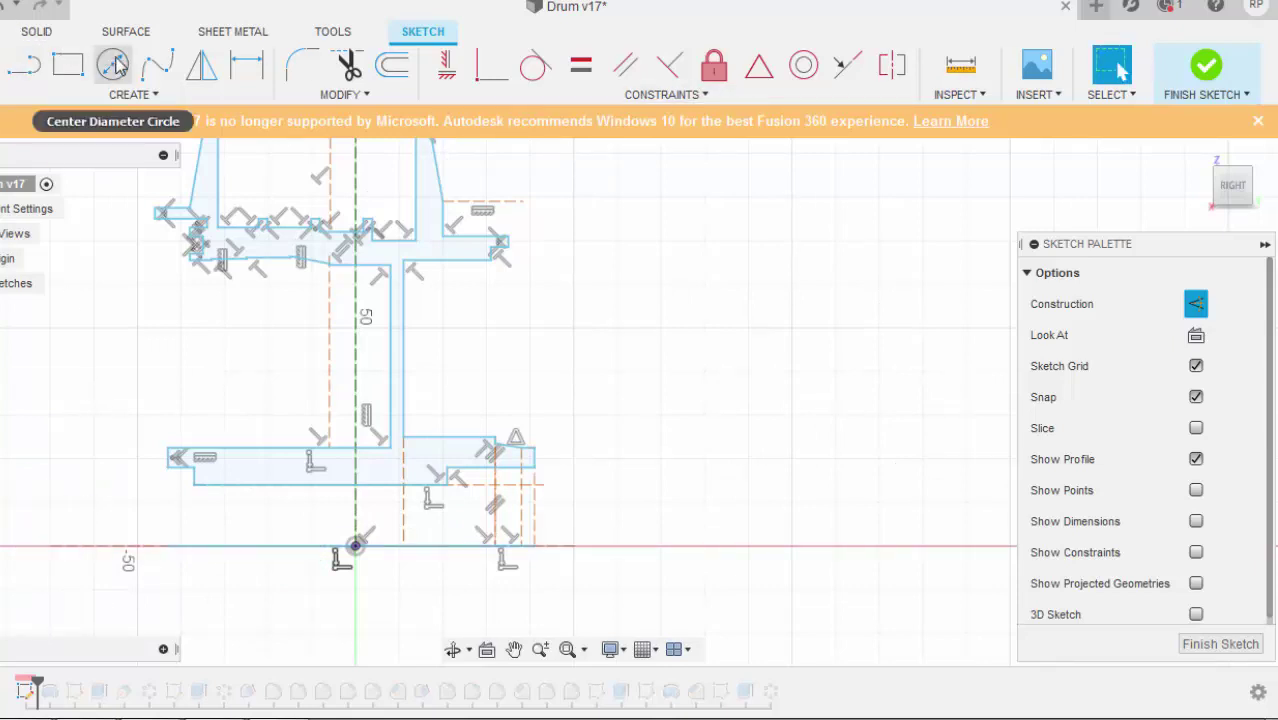
- Set up a 360-degree Revolve of the closed drum profile about the origin's Y axis
left_click(33, 31)
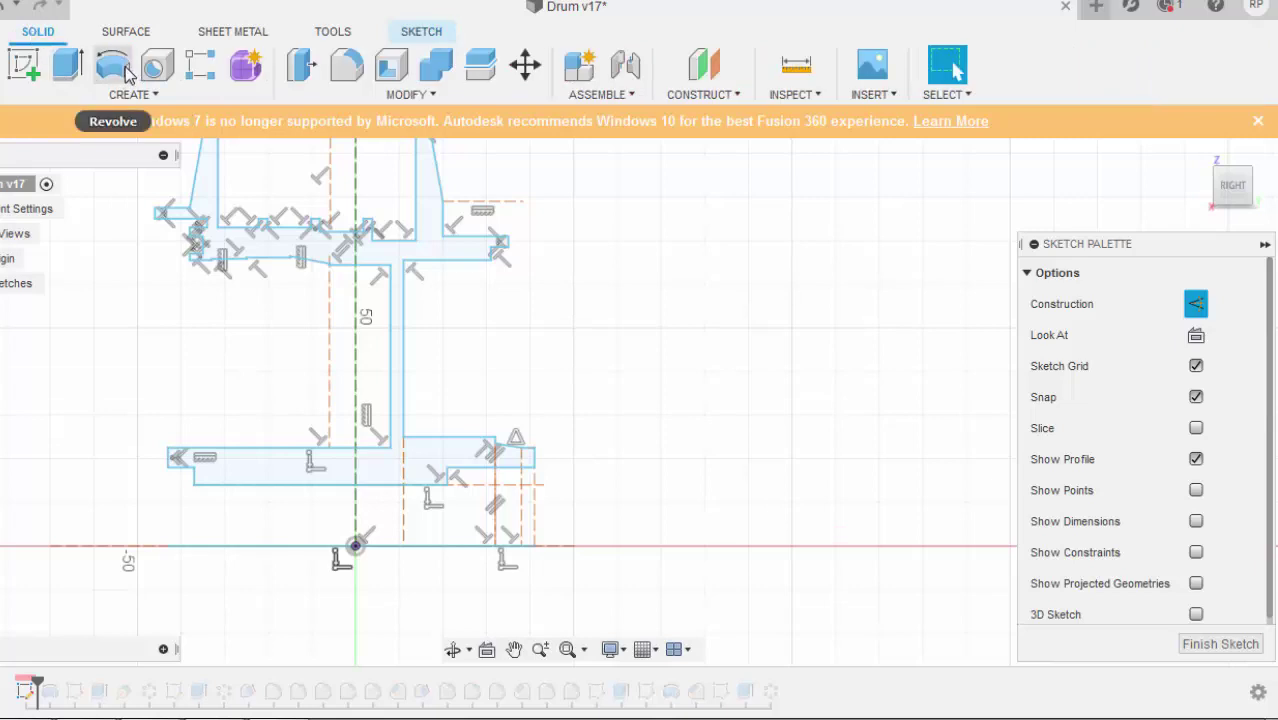
left_click(430, 247)
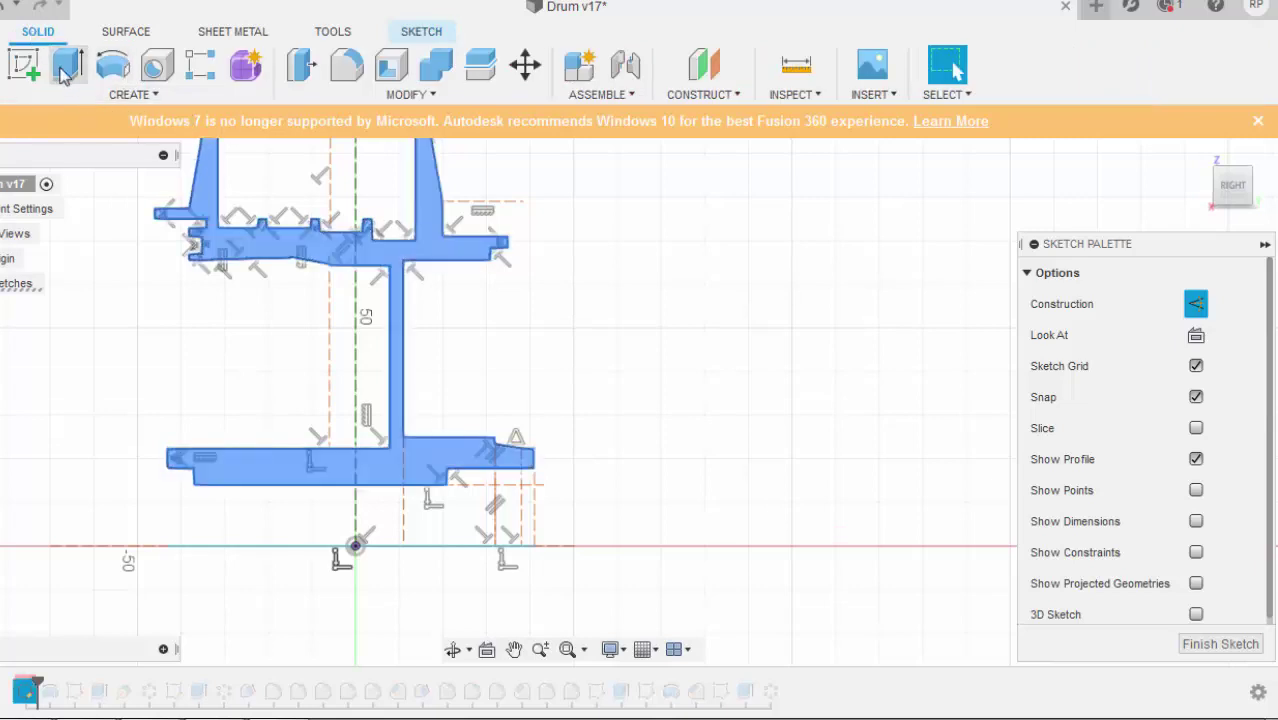
left_click(113, 70)
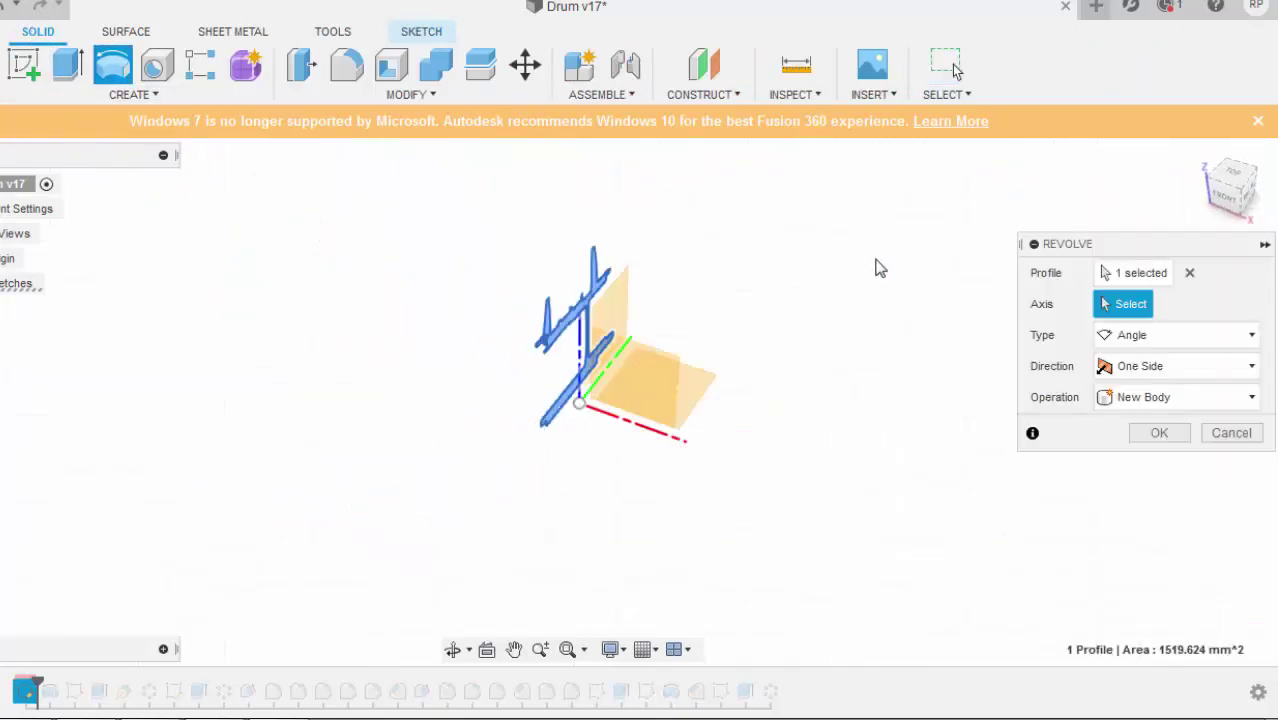
left_click(596, 395)
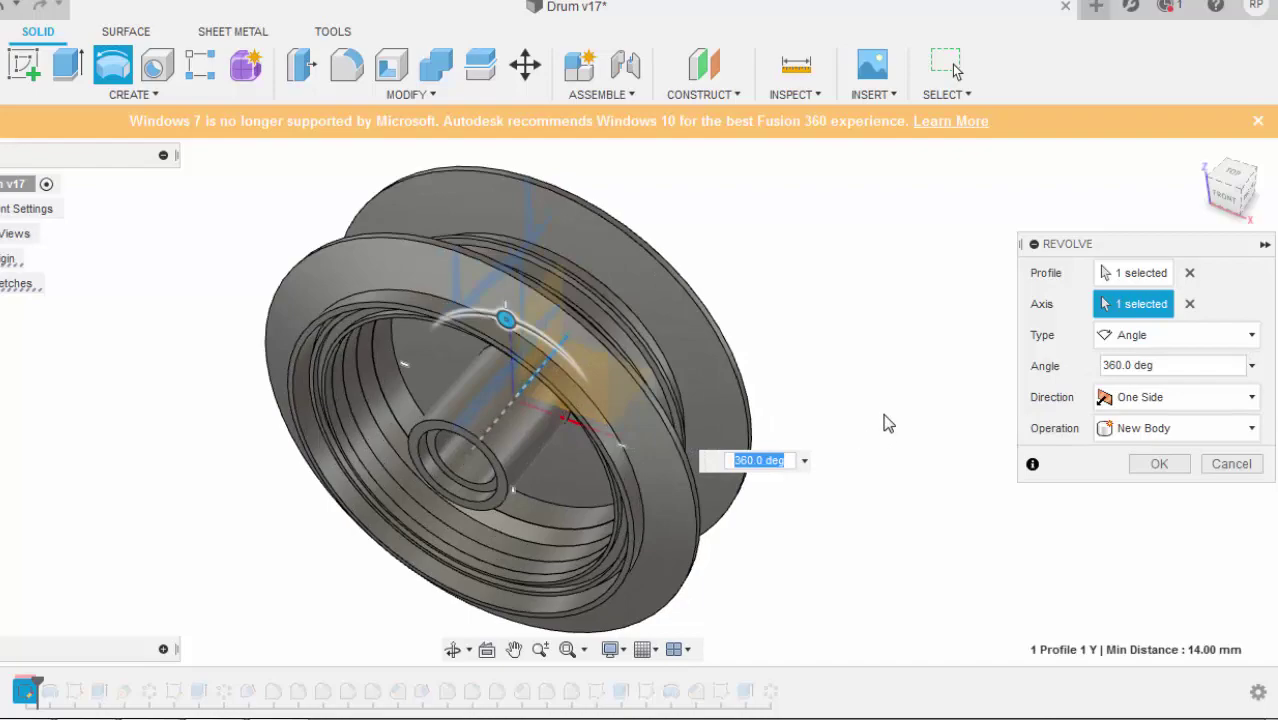
middle_click_drag(887, 422, 701, 353, "shift")
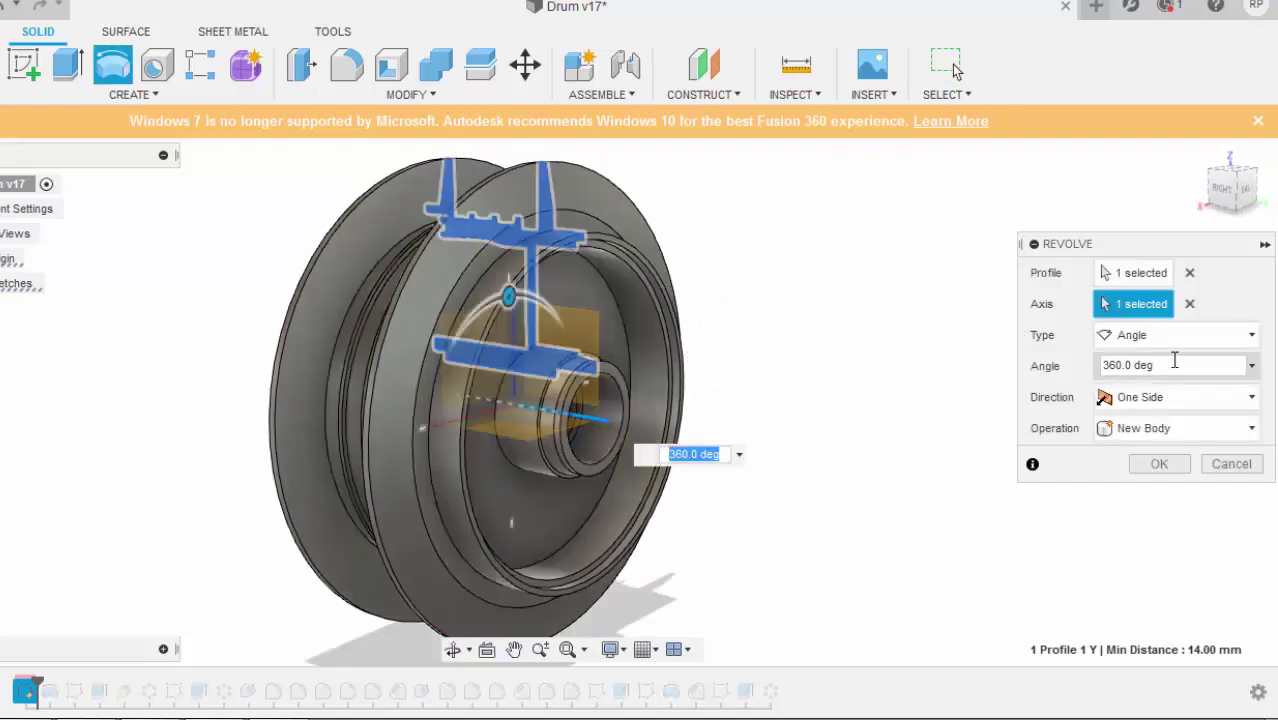
- Try the Full revolve type, return it to Angle and preview the drum at 180 degrees
left_click(1182, 340)
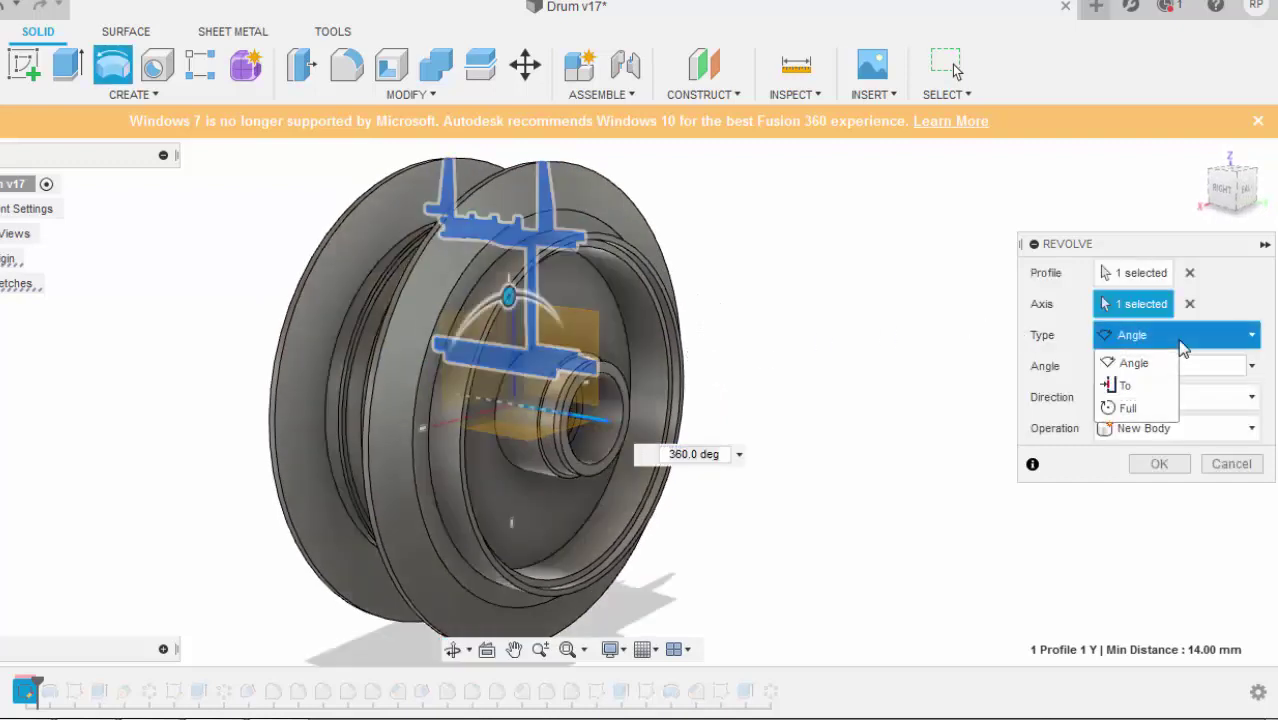
left_click(1127, 408)
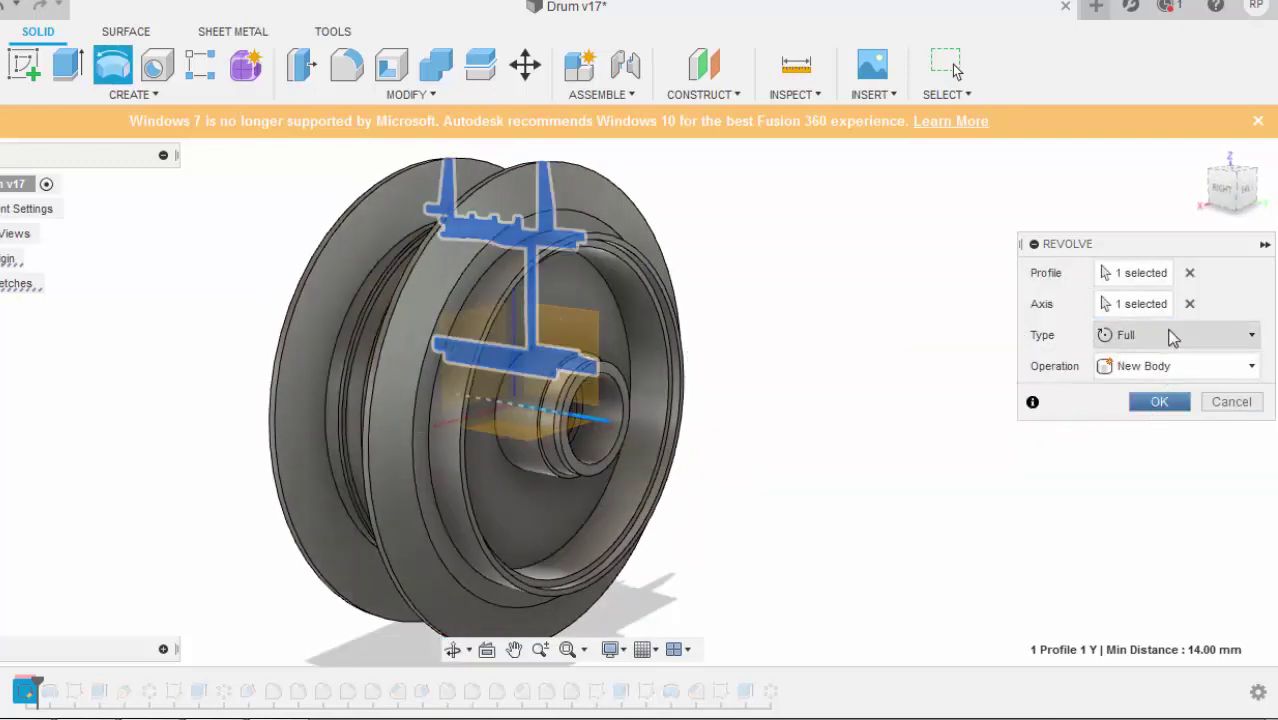
left_click(1172, 338)
left_click(1162, 358)
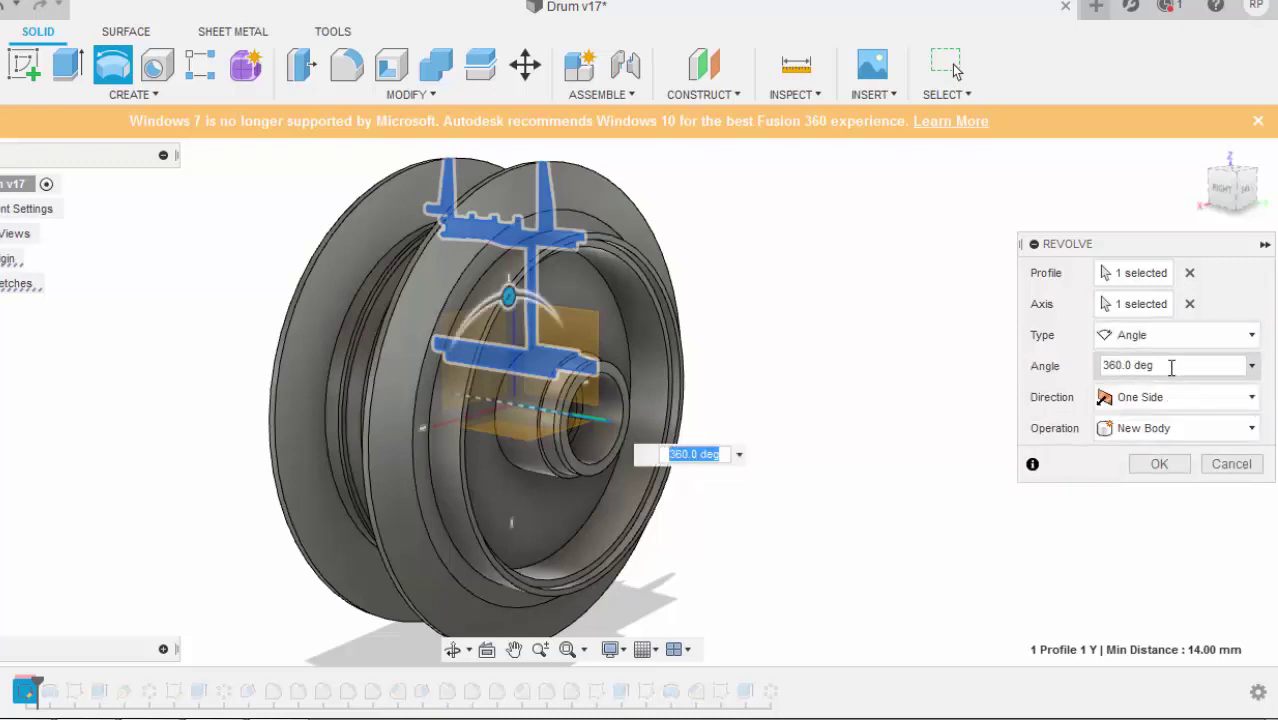
double_click(1172, 367)
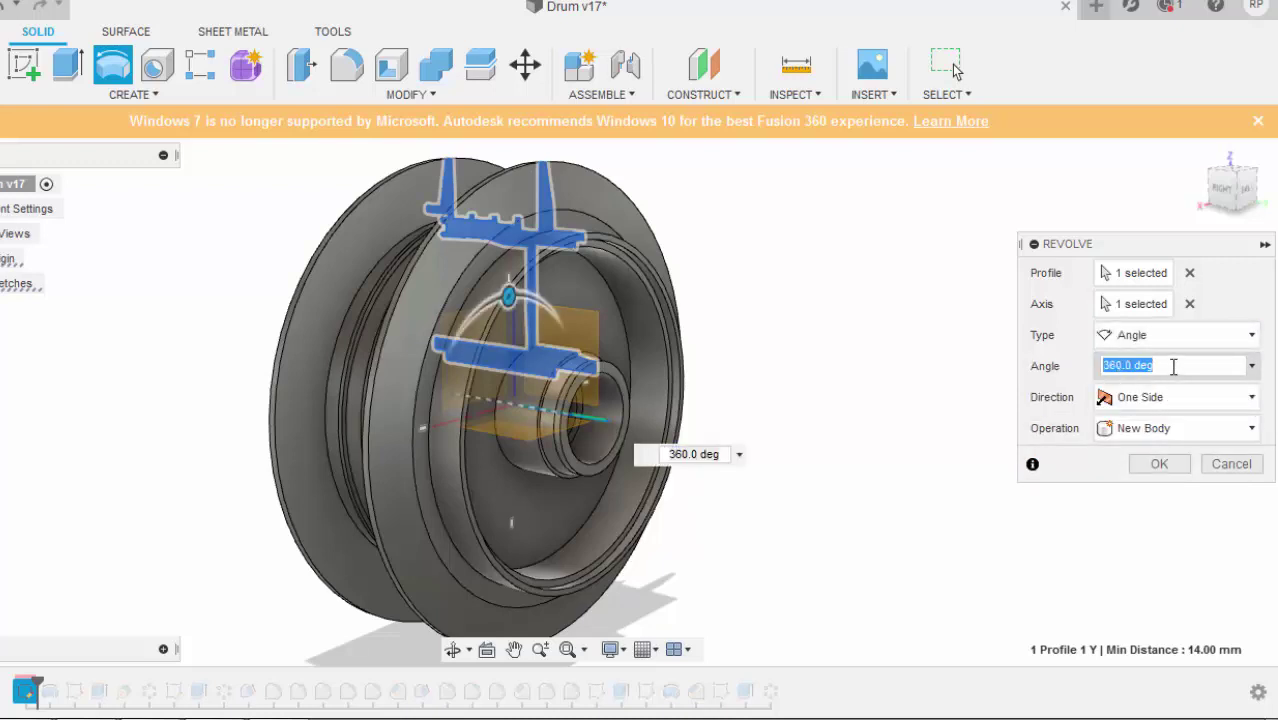
type("180")
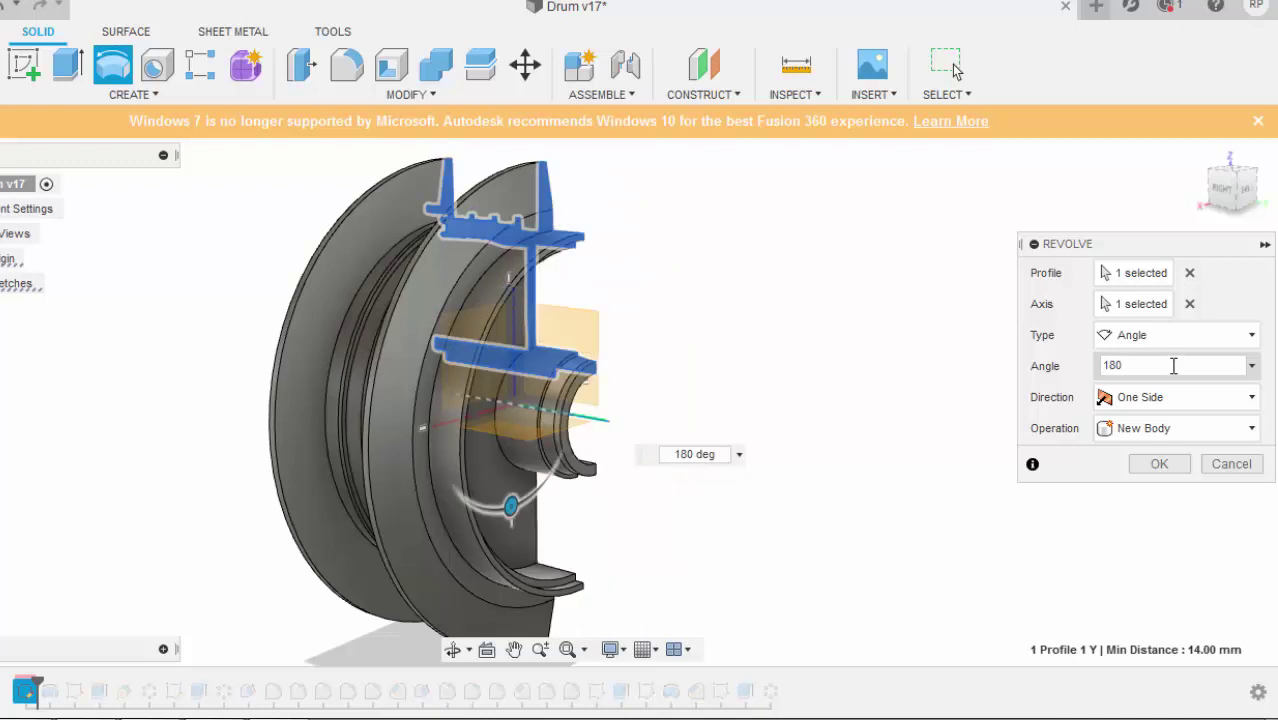
middle_click_drag(963, 348, 770, 310, "shift")
- Set the revolve angle to 360 degrees, create it as a new body and undo the revolve
left_click(1159, 366)
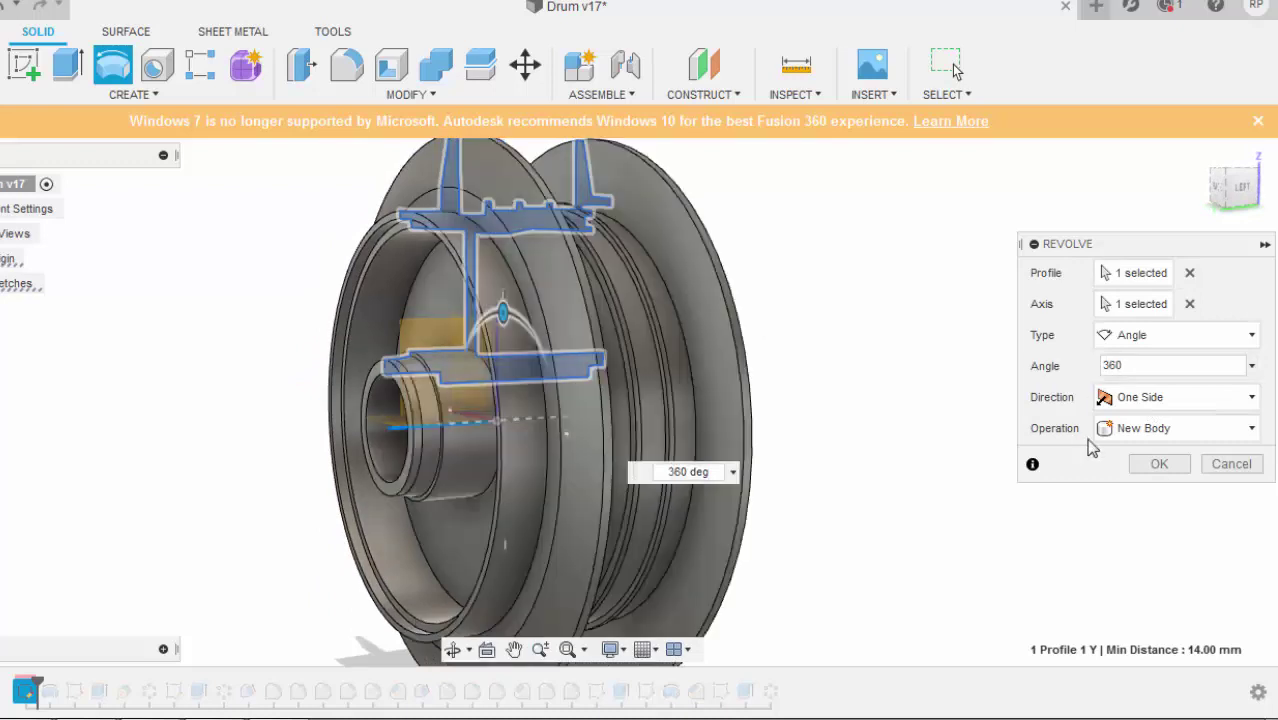
left_click(1157, 466)
middle_click_drag(1004, 388, 908, 380, "shift")
key("ctrl+z")
- Reopen and finish the profile sketch, and roll the design history forward past the first revolve
double_click(30, 688)
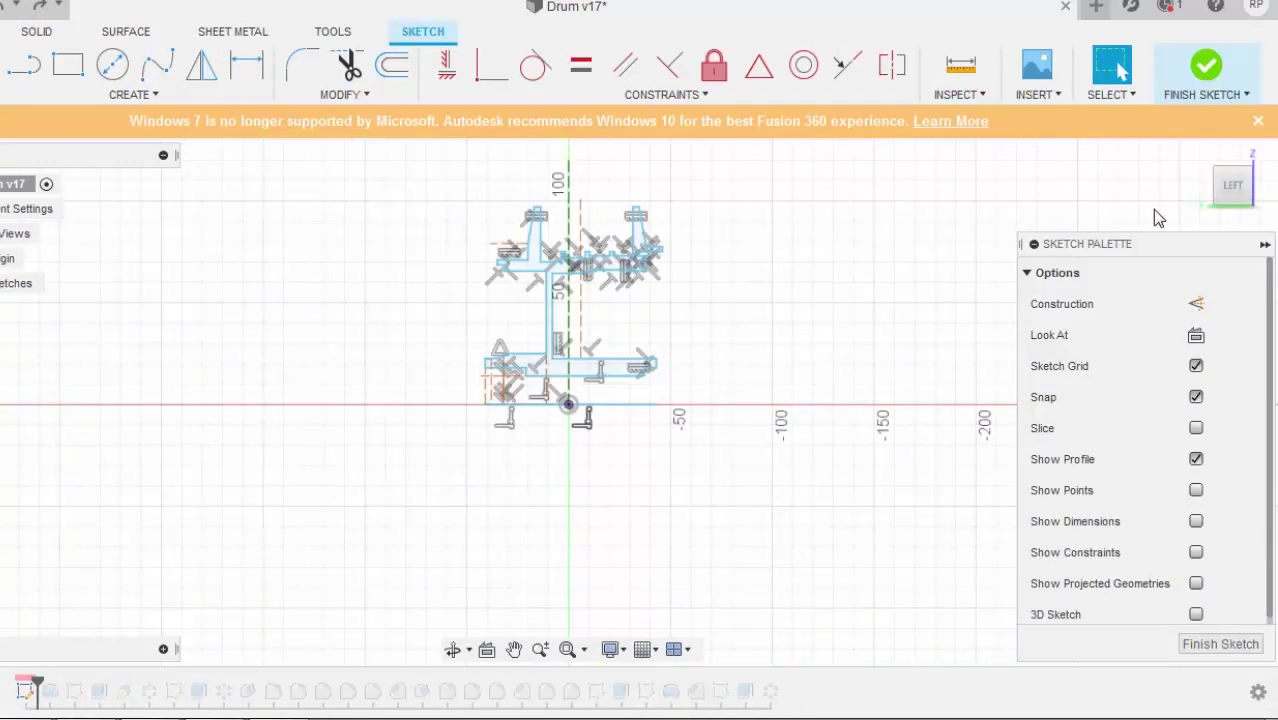
left_click(1205, 65)
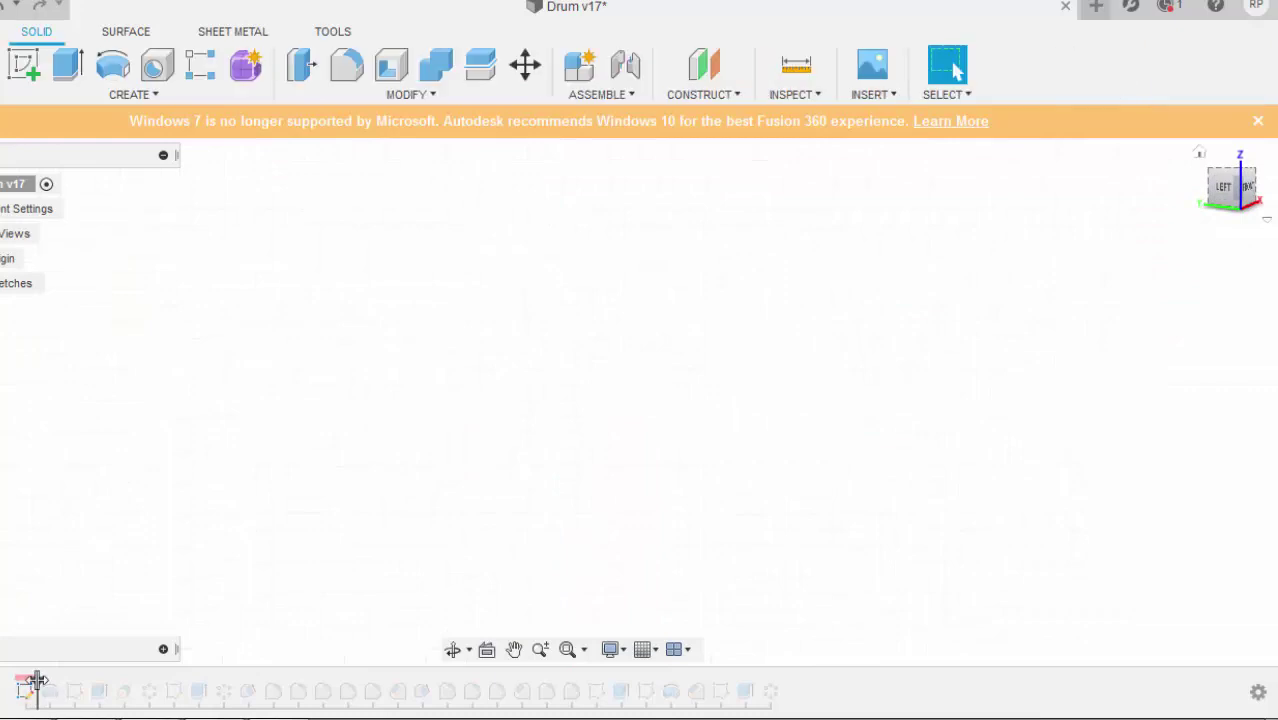
left_click_drag(37, 680, 62, 680)
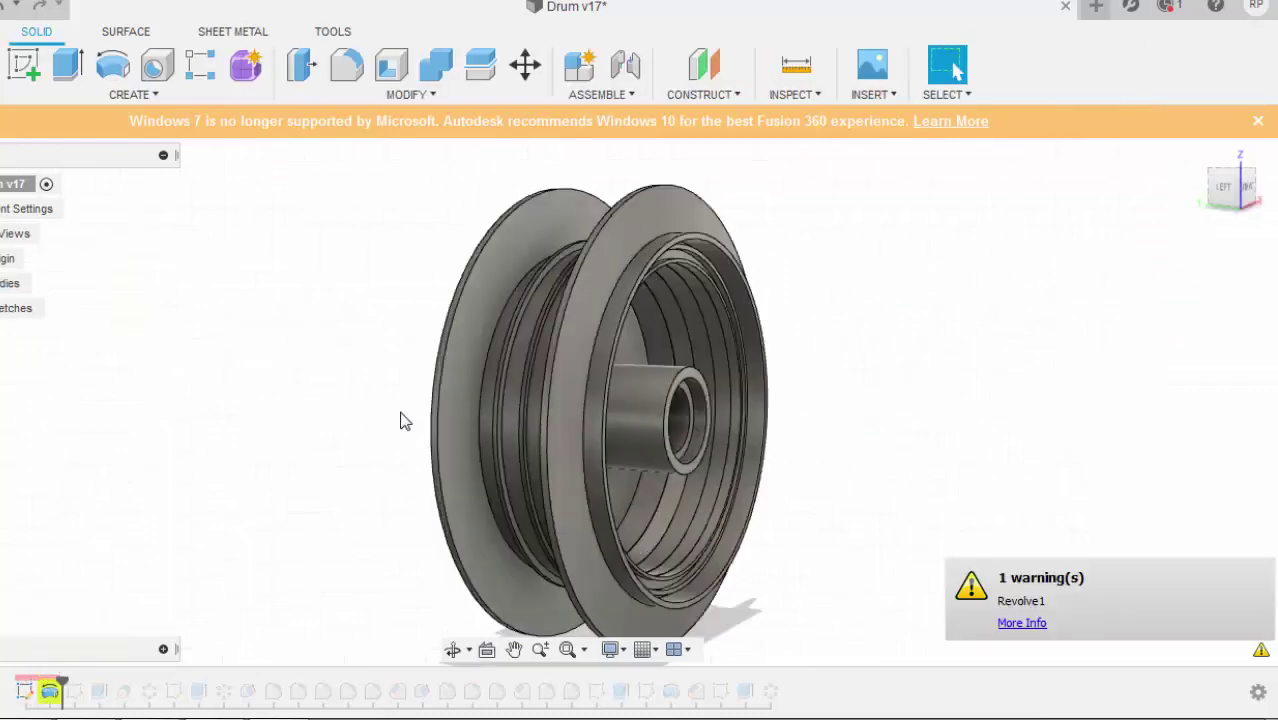
middle_click_drag(400, 412, 384, 462, "shift")
middle_click_drag(505, 455, 417, 440)
- Step through the undo history until the complete drum with its ribs and fillets is restored
key("ctrl+z")
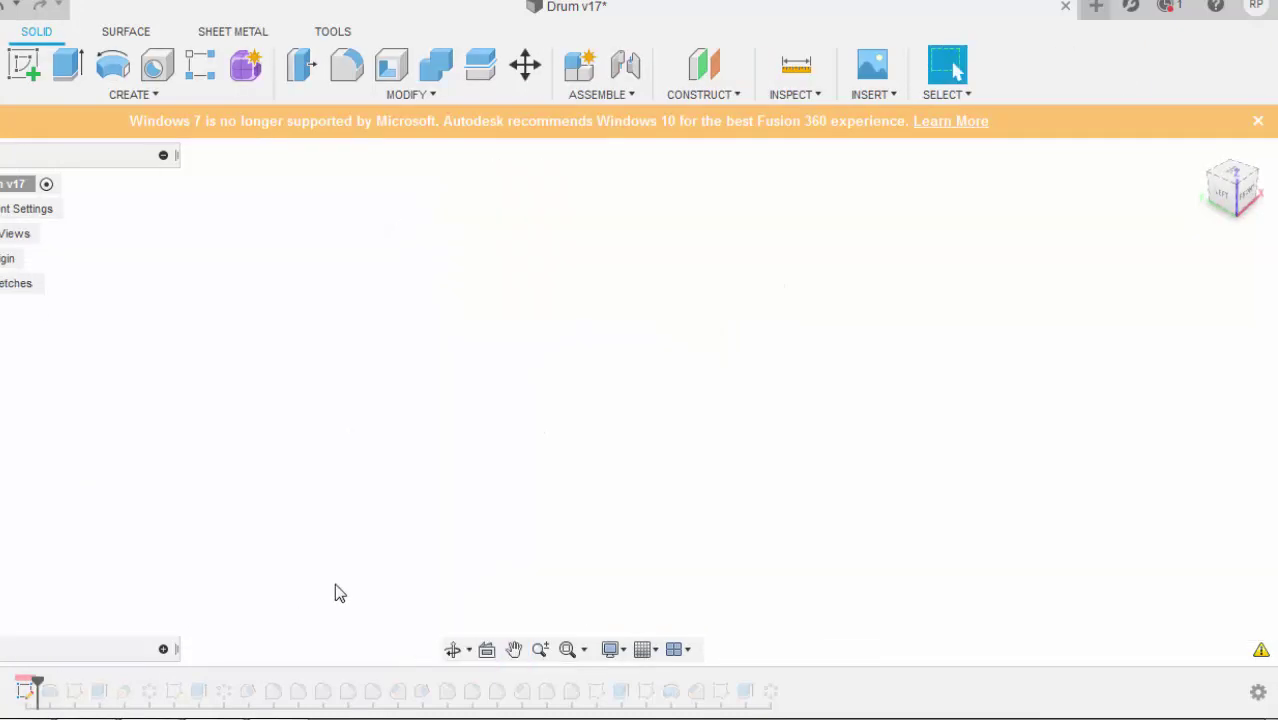
key("ctrl+z")
key("ctrl+z")
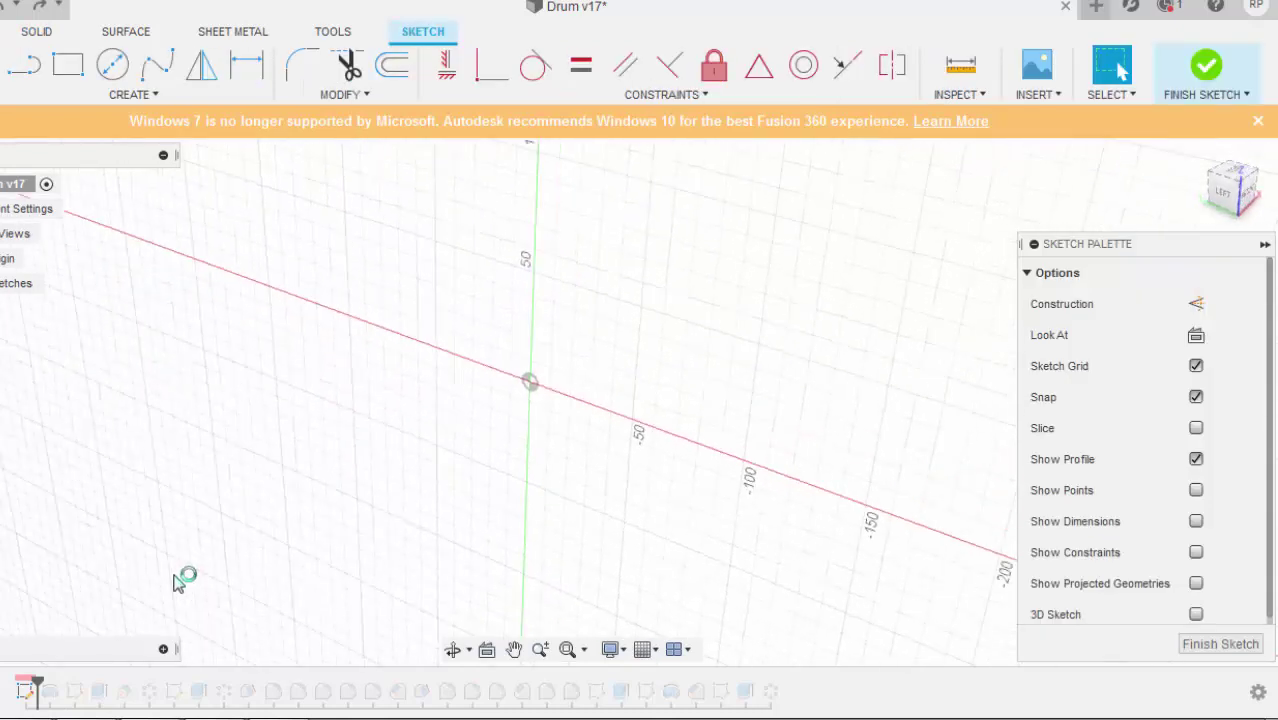
key("ctrl+y")
key("ctrl+y")
key("ctrl+y")
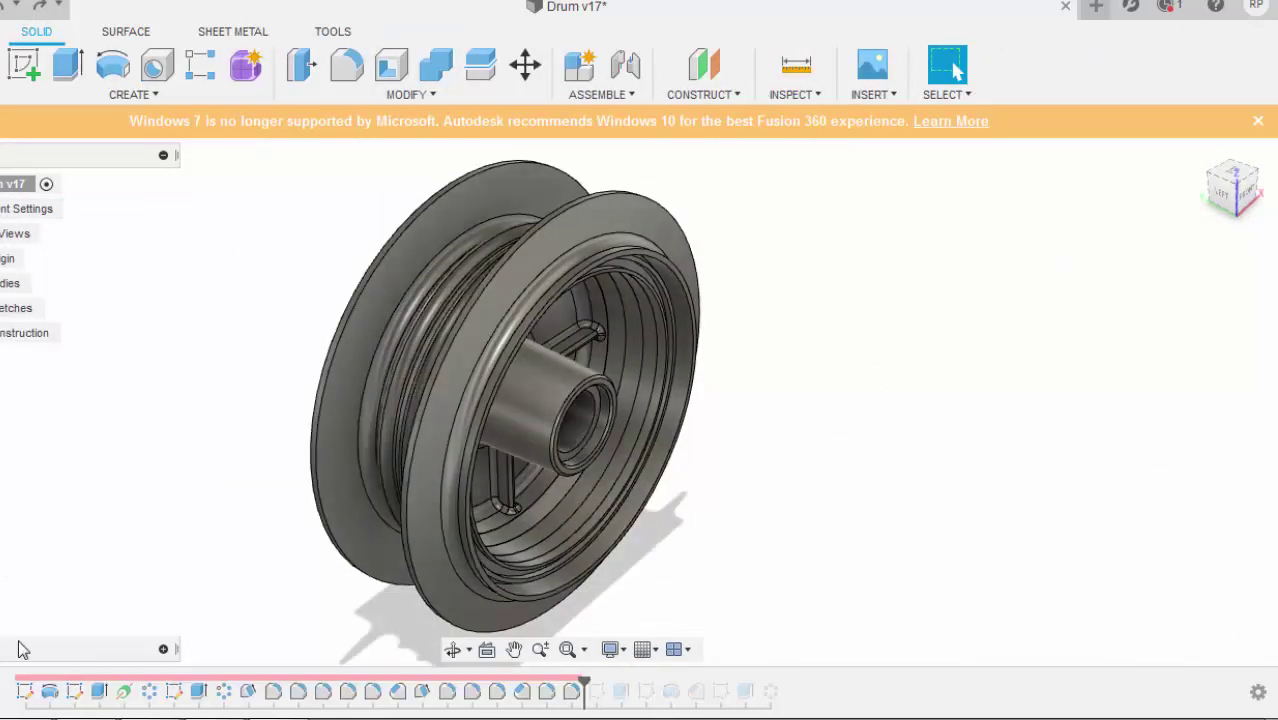
middle_click_drag(269, 503, 291, 496)
- Roll the design history back to just after the first revolve and inspect the plain revolved drum
mouse_move(583, 686)
left_mouse_down()
mouse_move(106, 663)
mouse_move(25, 674)
mouse_move(38, 688)
mouse_move(58, 680)
left_mouse_up()
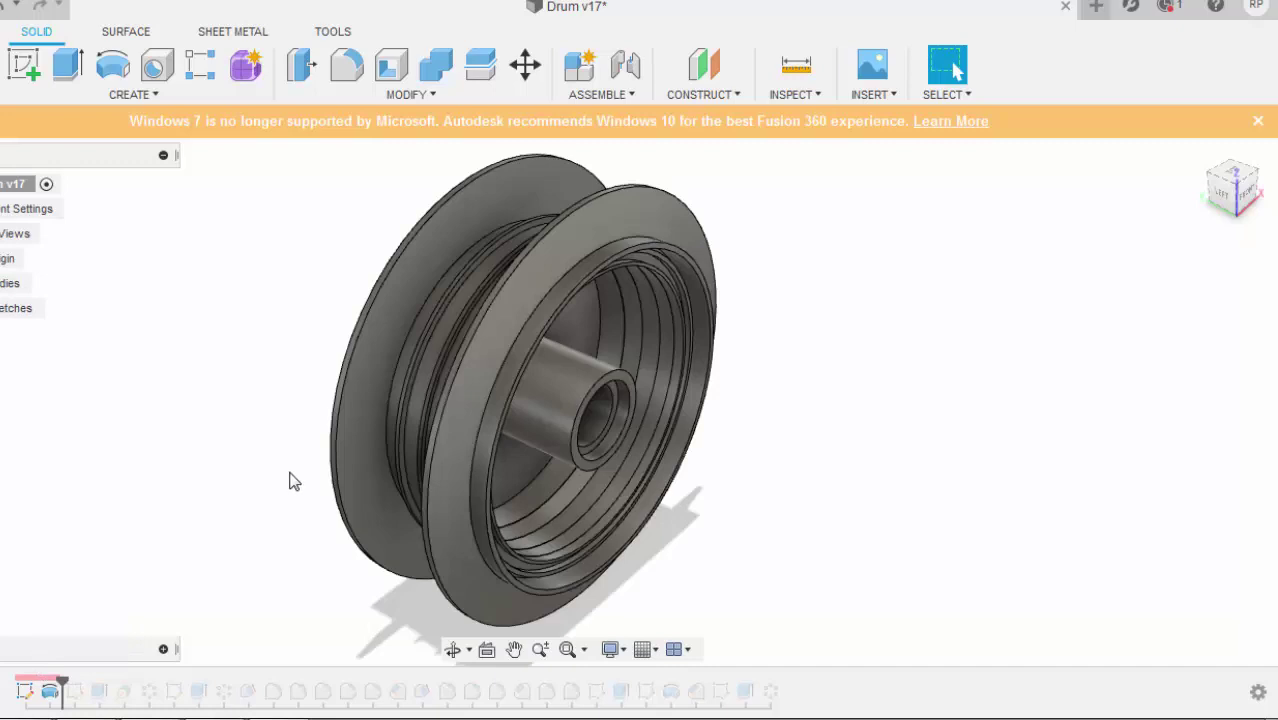
middle_click_drag(289, 471, 247, 438, "shift")
key("Escape")
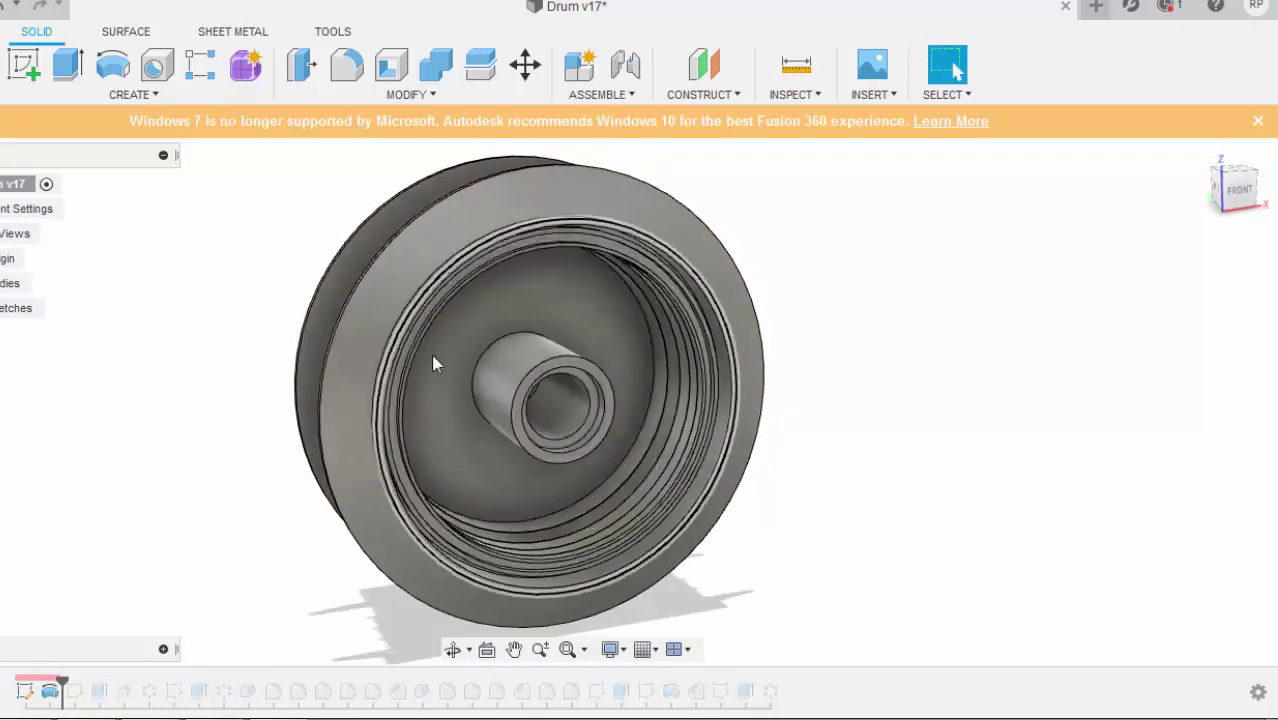
- Roll the design history forward past the sketch after the first revolve, then open that sketch and examine the rib profile from the back
middle_click_drag(425, 391, 474, 337, "shift")
left_click_drag(475, 335, 431, 385)
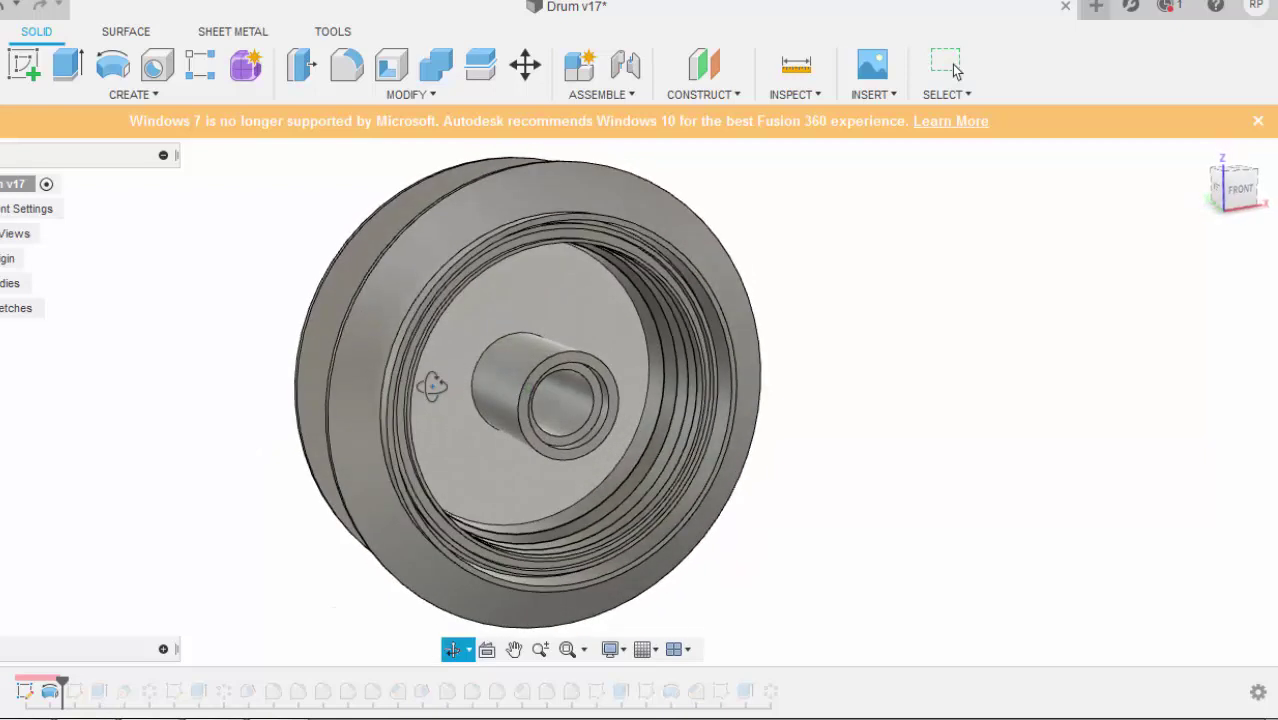
key("Escape")
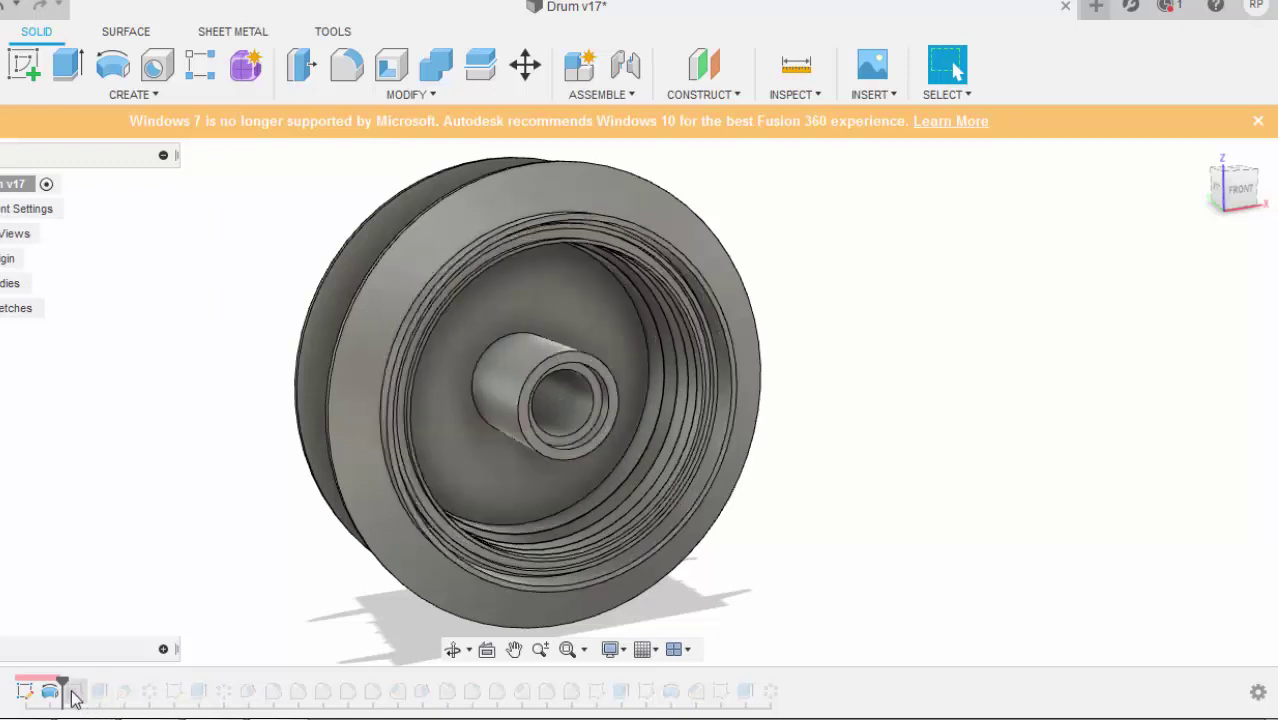
left_click_drag(63, 680, 79, 675)
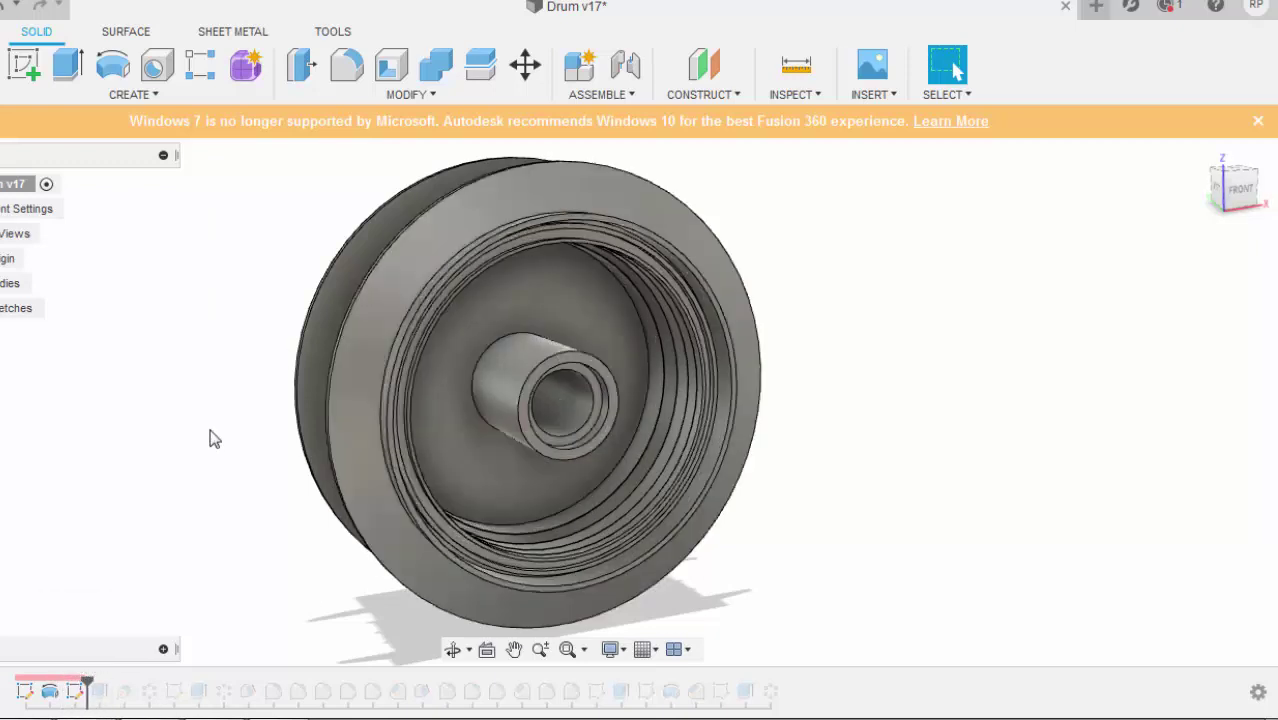
left_click(77, 697)
double_click(77, 697)
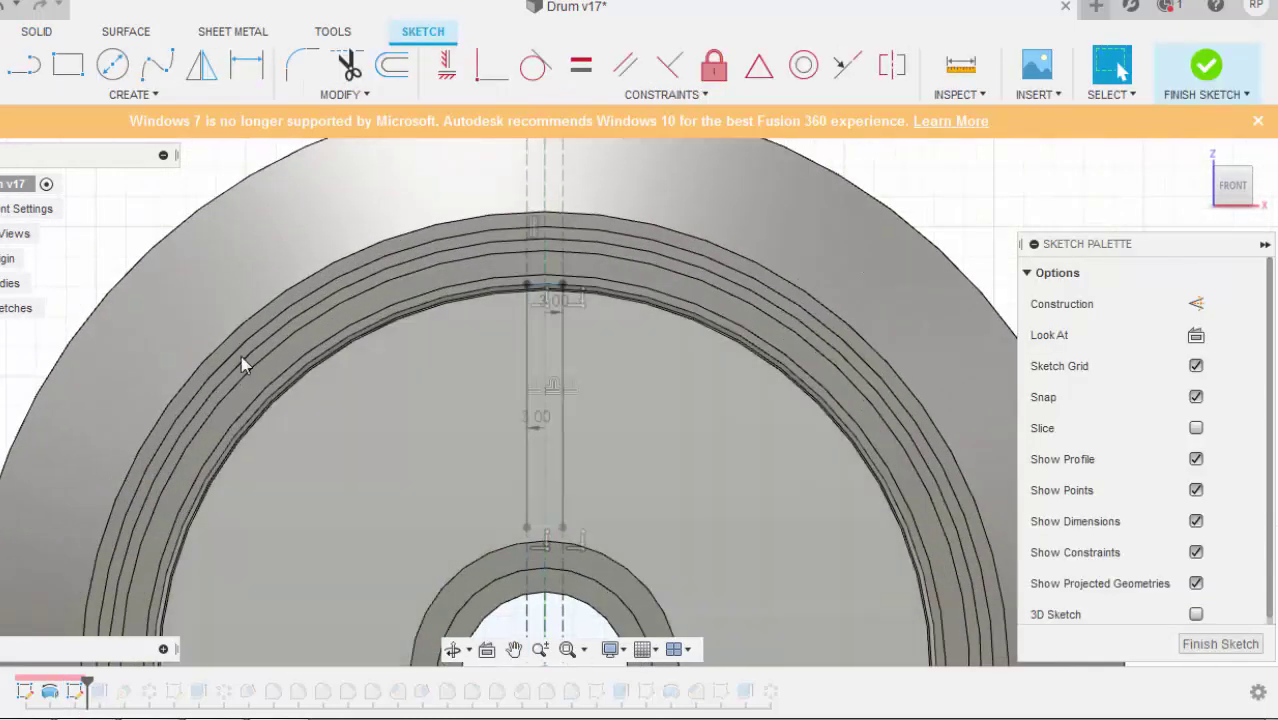
scroll(222, 286, "down", 3)
mouse_move(280, 369)
middle_mouse_down("shift")
mouse_move(243, 320)
mouse_move(225, 352)
middle_mouse_up("shift")
scroll(447, 383, "up", 3)
mouse_move(505, 366)
middle_mouse_down("shift")
mouse_move(295, 377)
mouse_move(265, 391)
middle_mouse_up("shift")
- Try extruding the narrow rib profile 10 mm on one side, joined to the drum, and cancel the extrusion
left_click(424, 446)
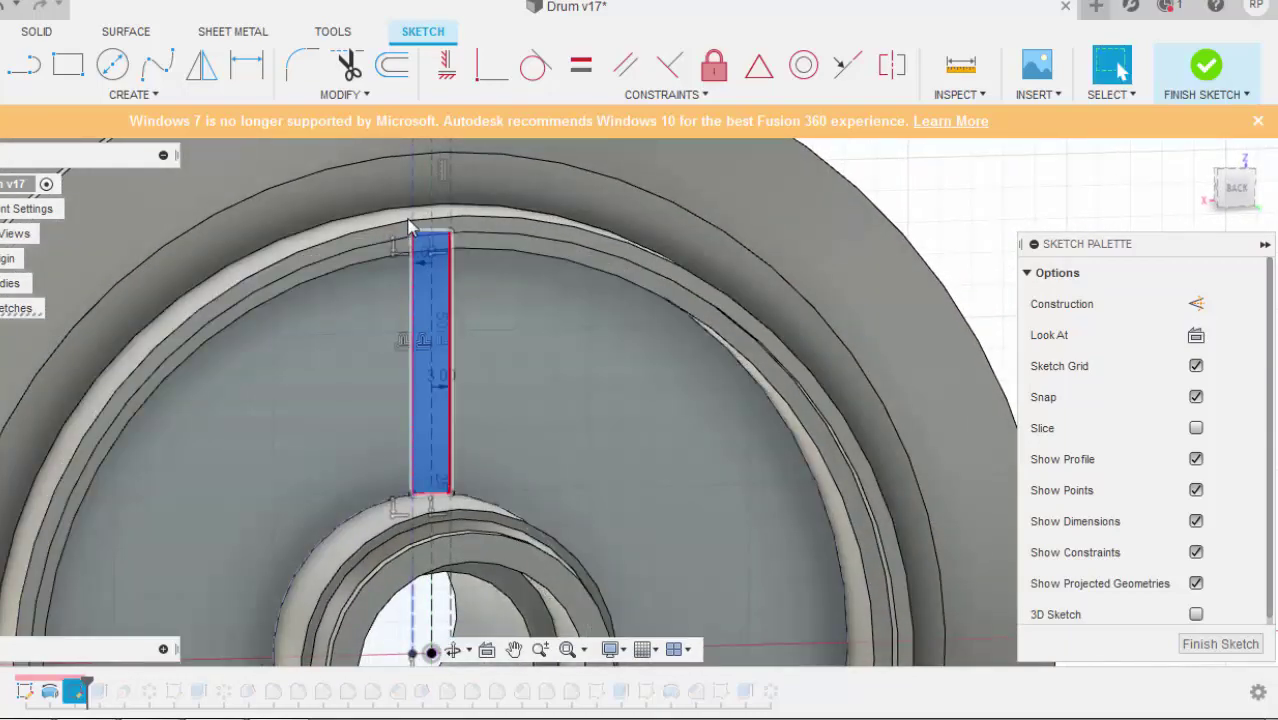
key("e")
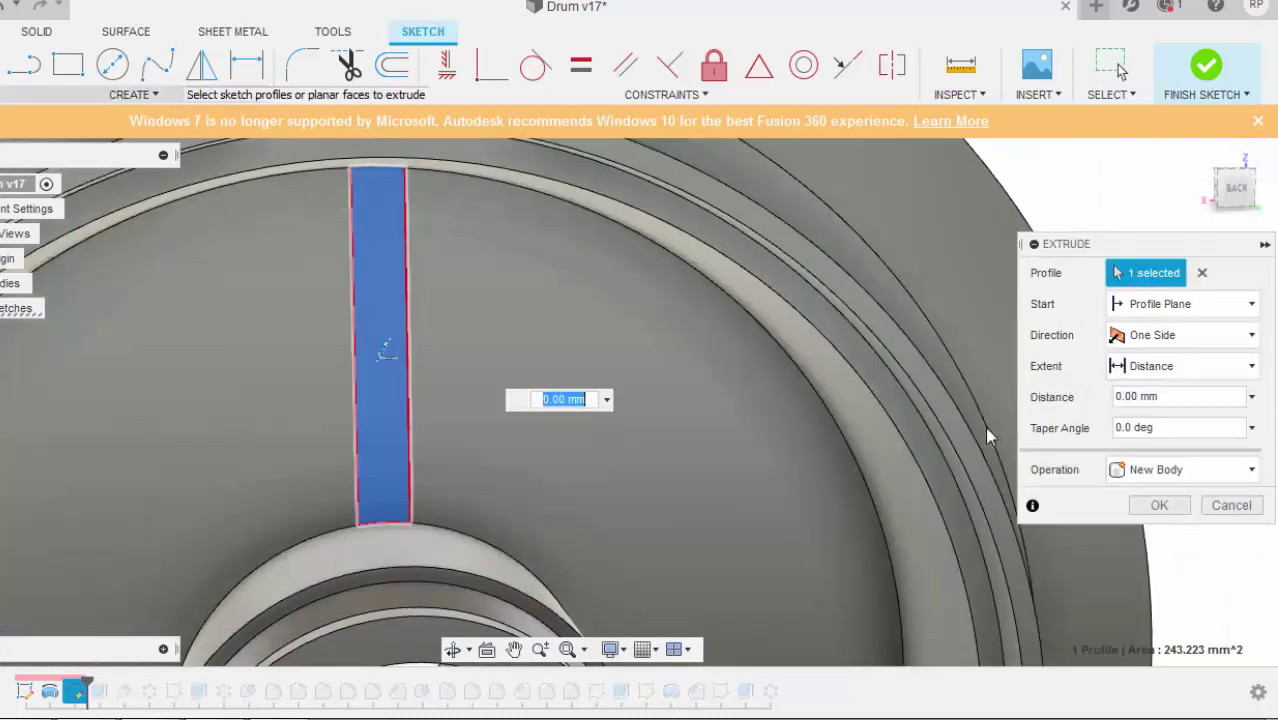
key("Escape")
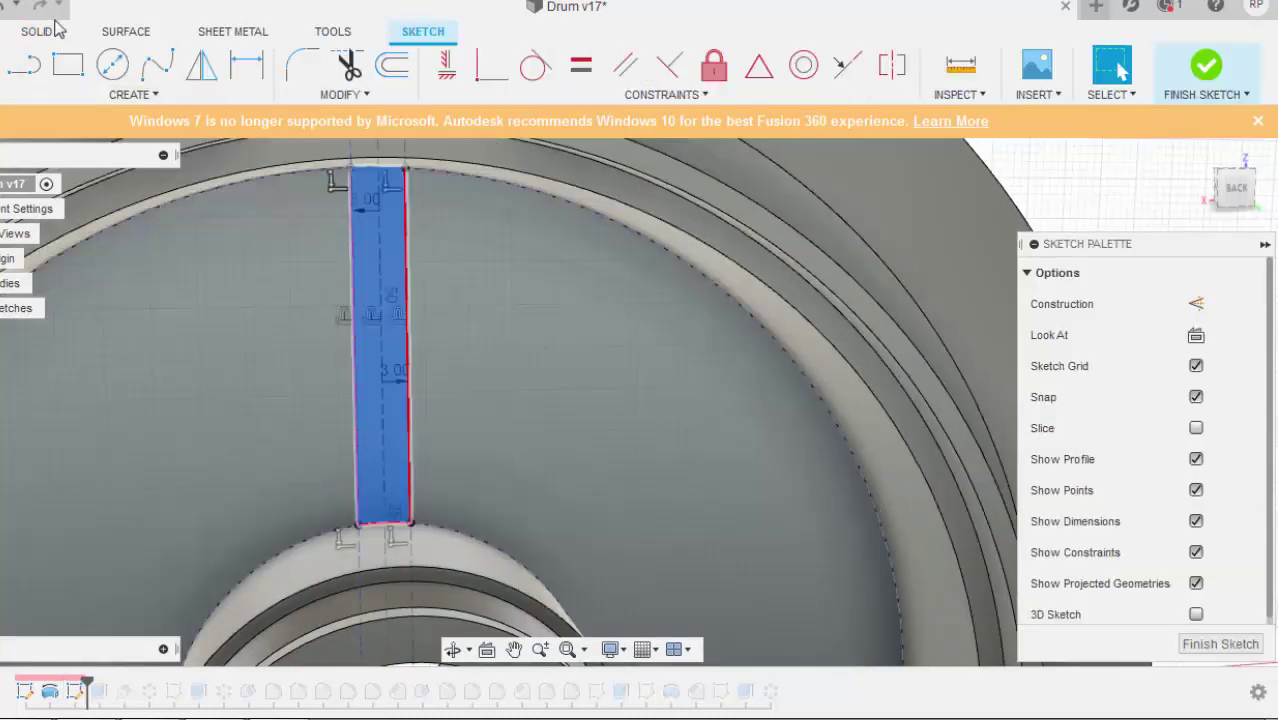
left_click(38, 31)
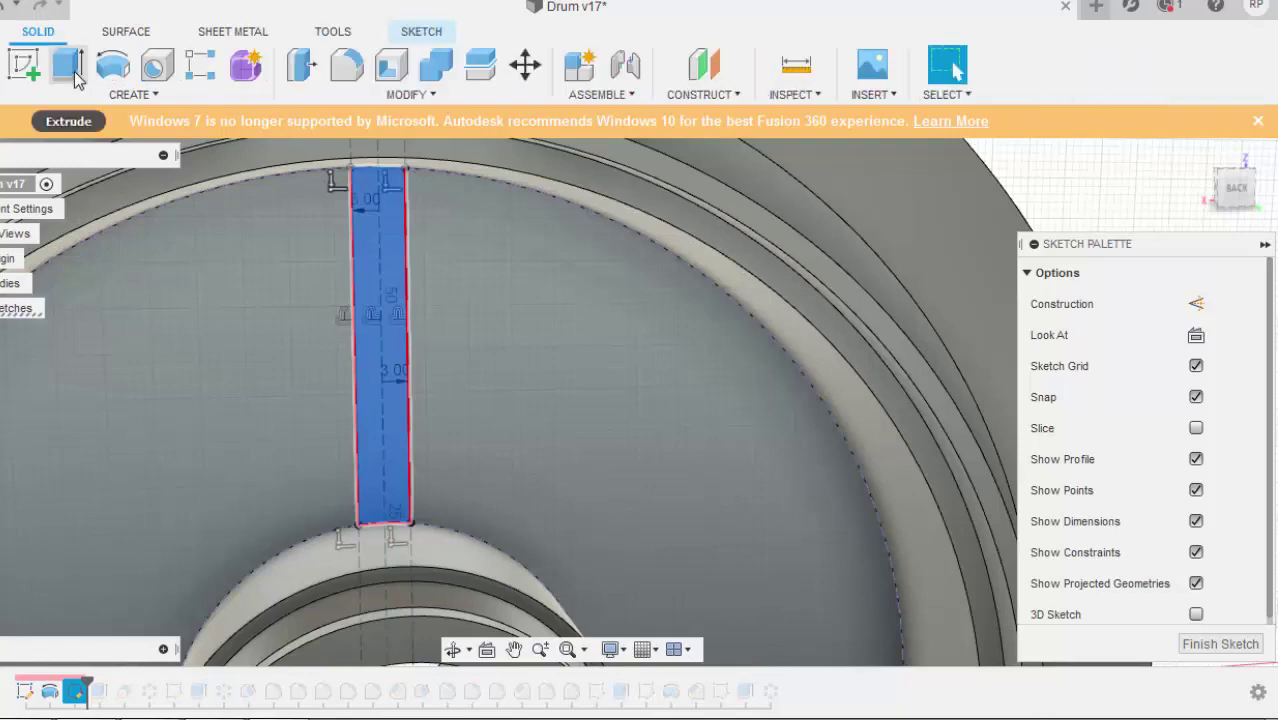
left_click(69, 72)
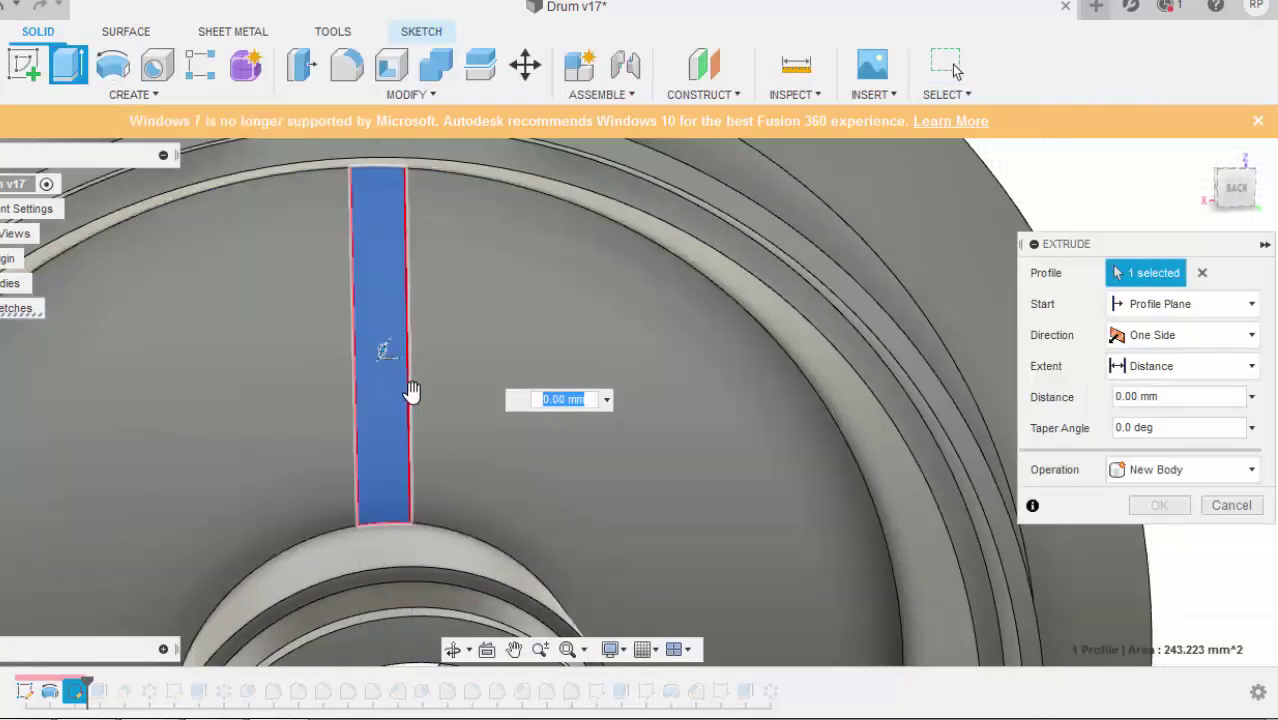
mouse_move(411, 391)
middle_mouse_down("shift")
mouse_move(454, 414)
mouse_move(403, 371)
middle_mouse_up("shift")
left_click_drag(403, 371, 446, 388)
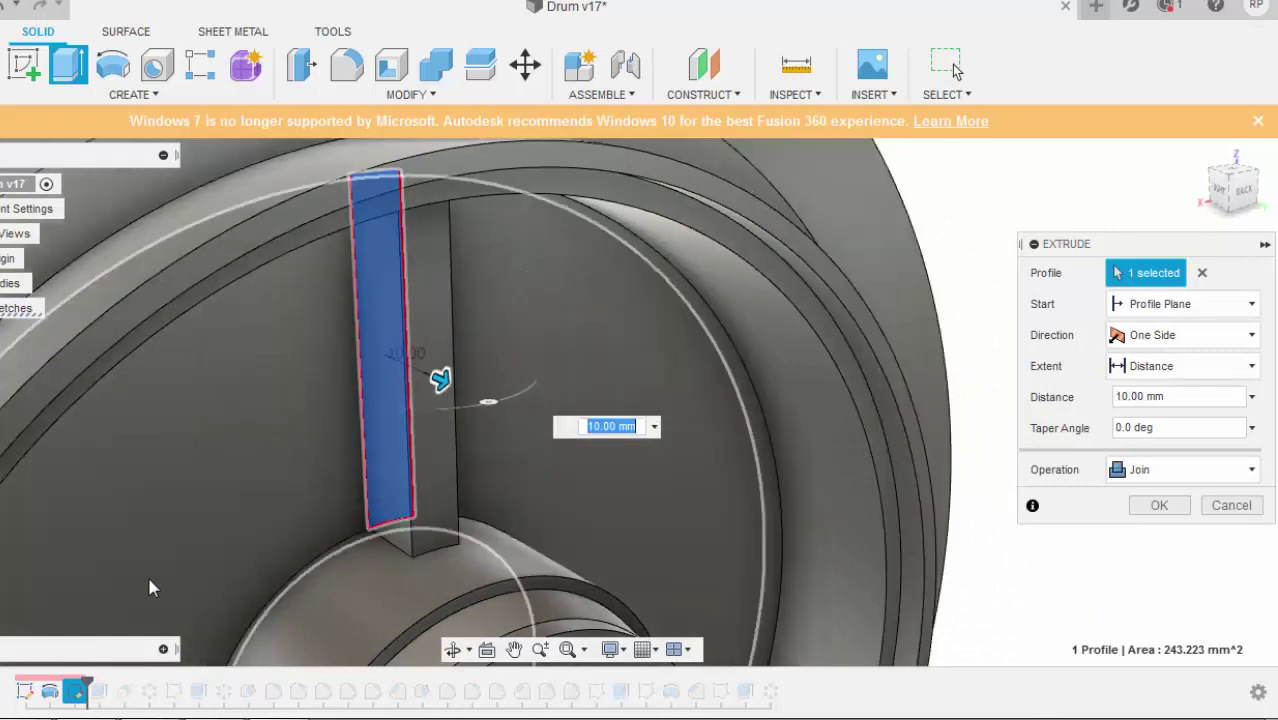
key("Escape")
key("ctrl+z")
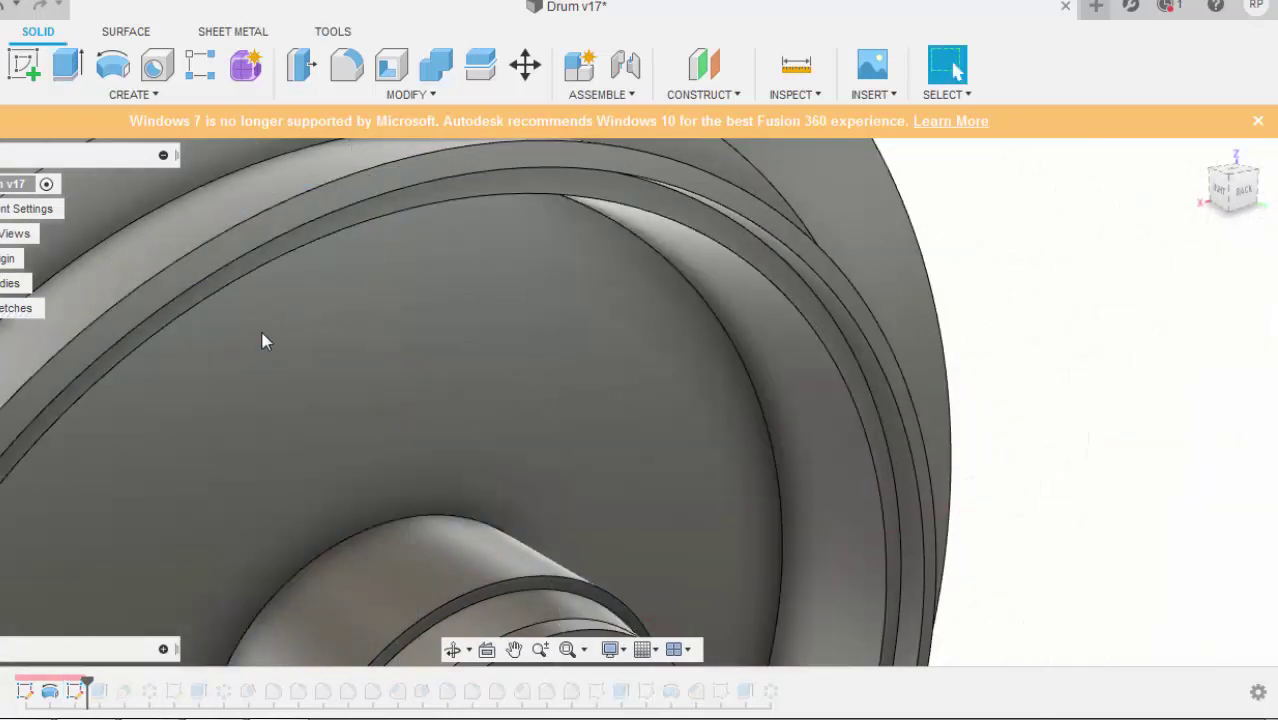
- Roll the design history forward past the first rib extrusion and the construction axis, and inspect the single rib from the back
mouse_move(87, 687)
left_mouse_down()
mouse_move(69, 685)
mouse_move(111, 683)
left_mouse_up()
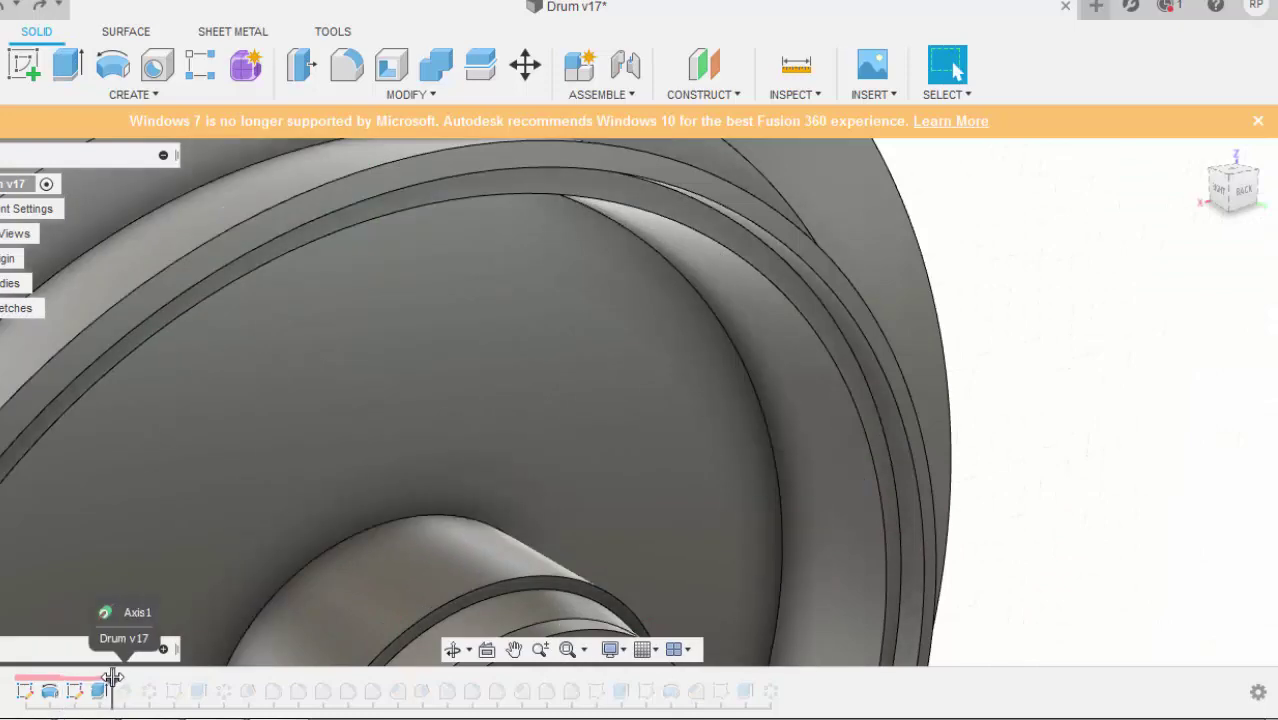
scroll(786, 466, "down", 2)
scroll(754, 467, "down", 3)
middle_click_drag(808, 404, 733, 392)
middle_click_drag(839, 438, 708, 425, "shift")
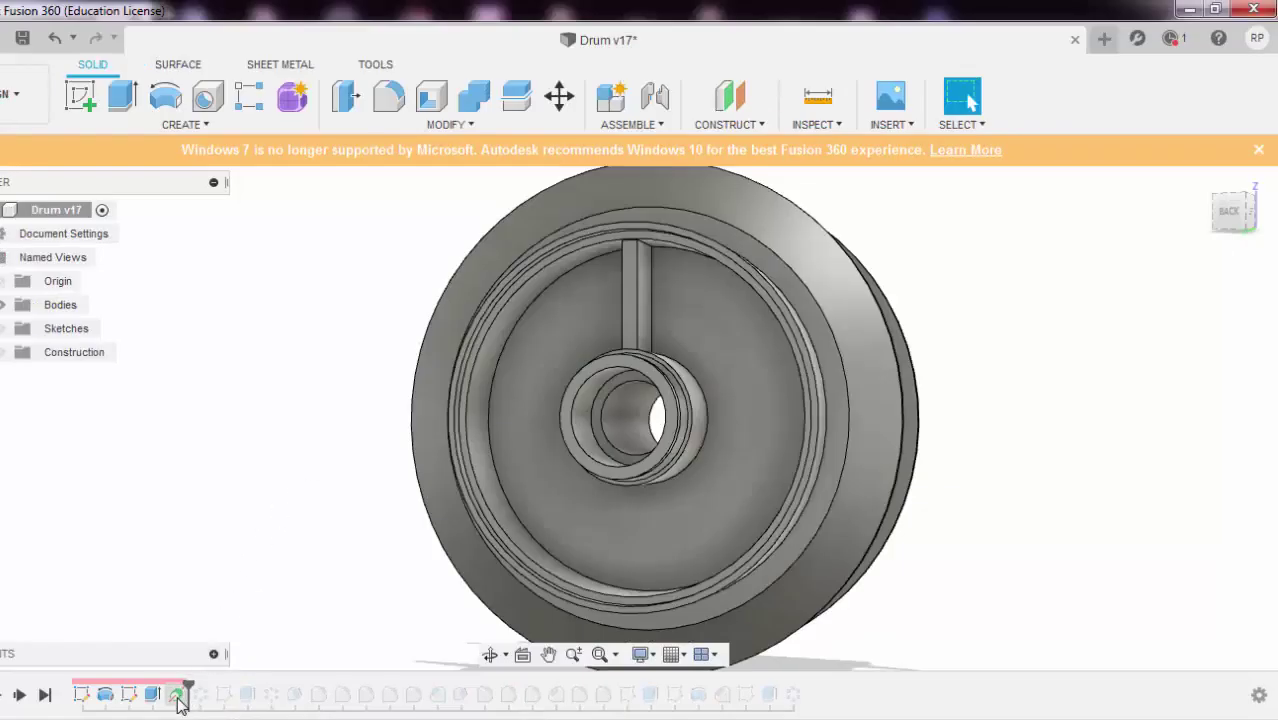
middle_click_drag(308, 491, 304, 510, "shift")
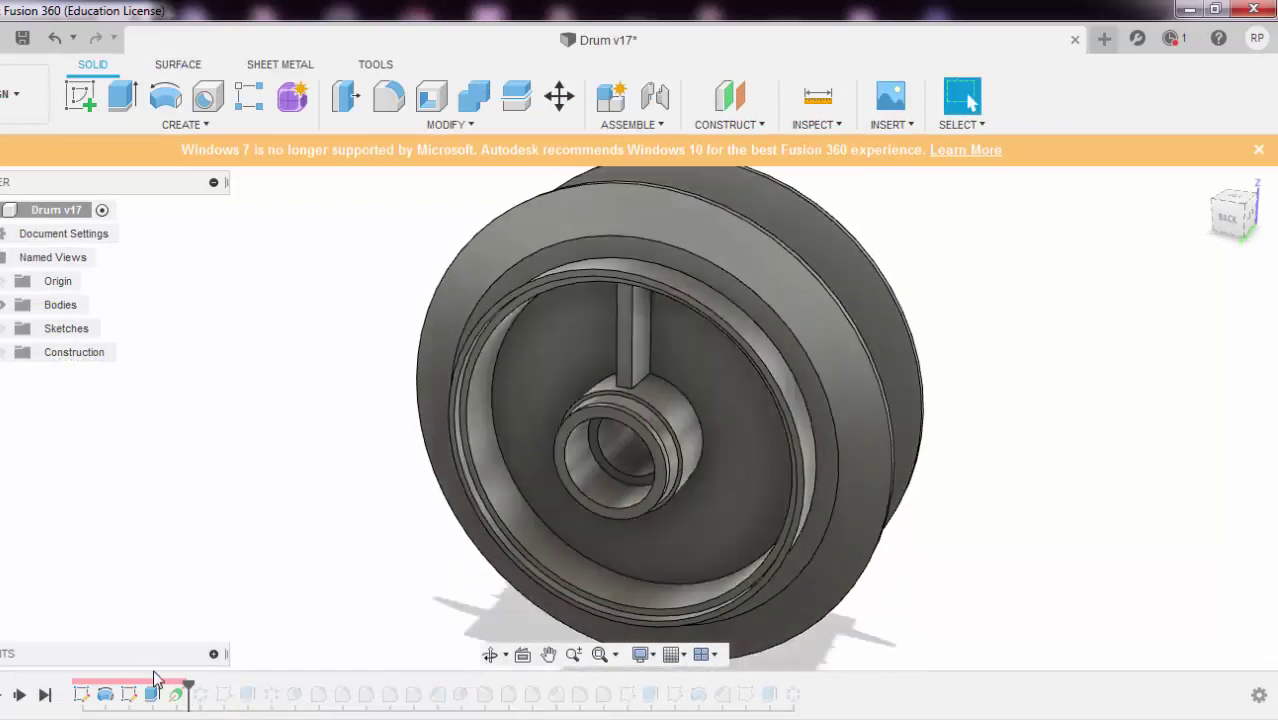
- Roll the design history back before the construction axis and forward past it again, and show the axis through the hub
left_click_drag(193, 684, 165, 686)
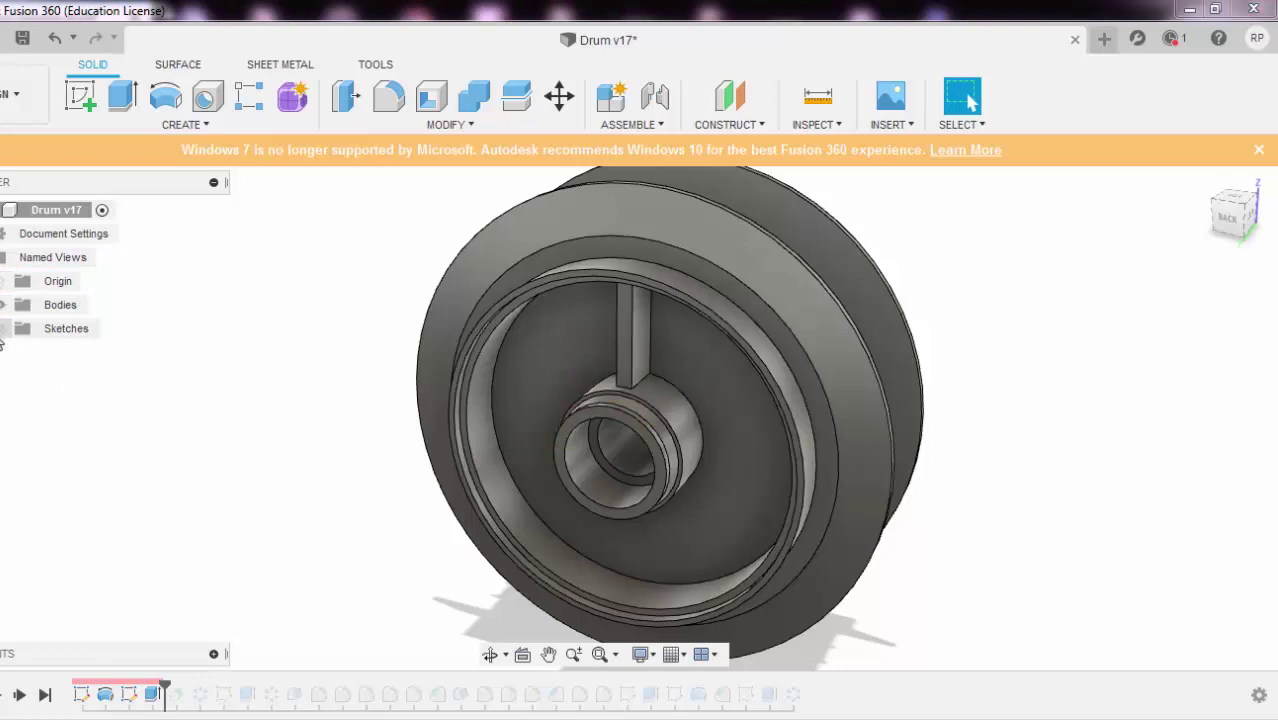
left_click_drag(164, 682, 178, 679)
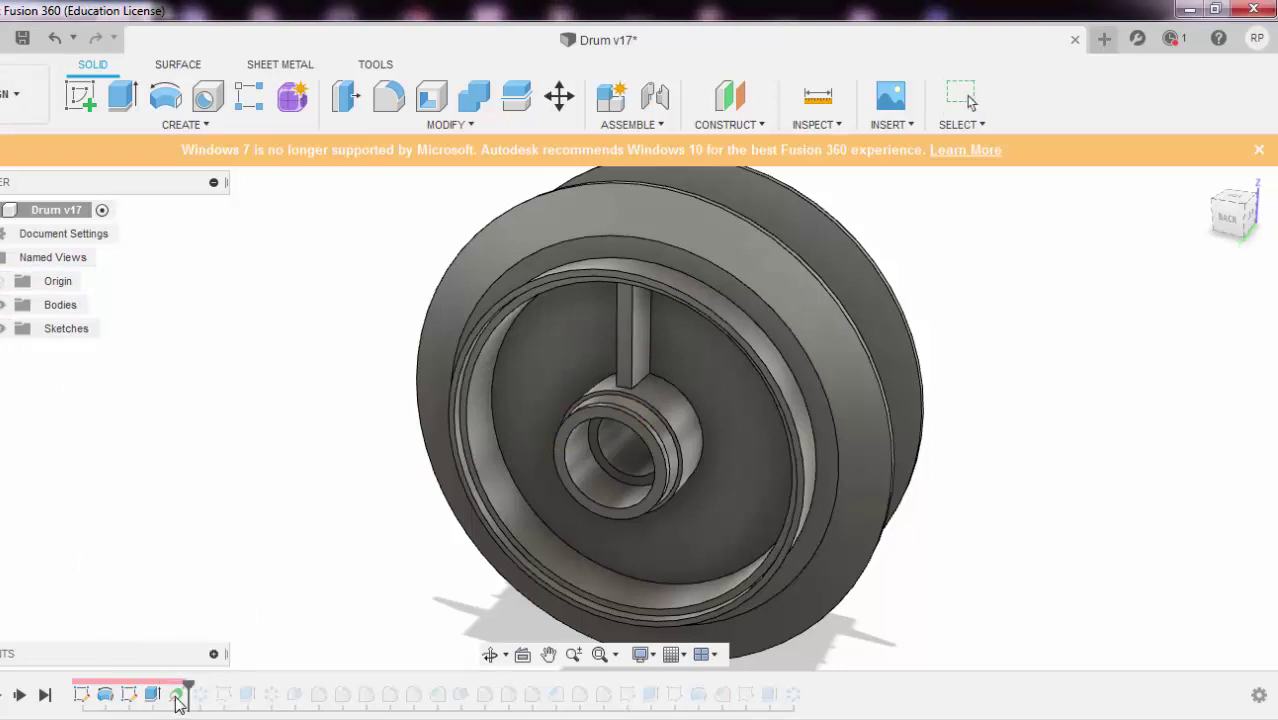
left_click(2, 358)
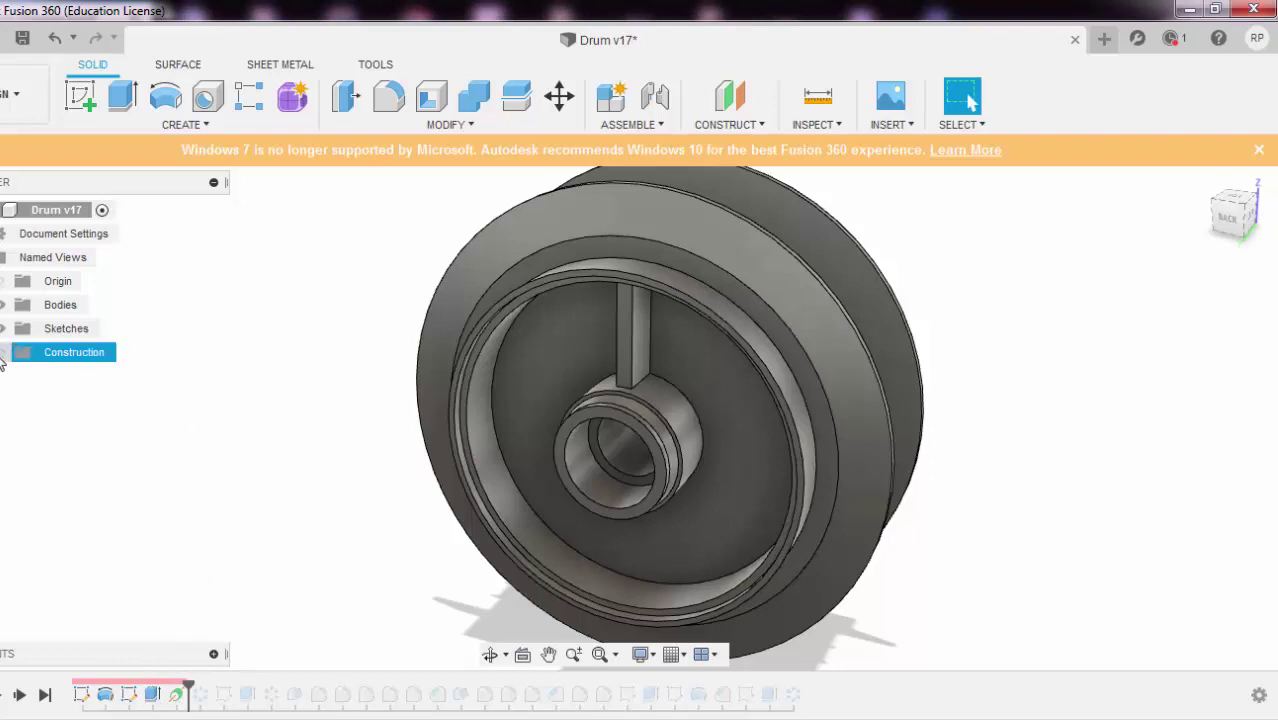
left_click(2, 356)
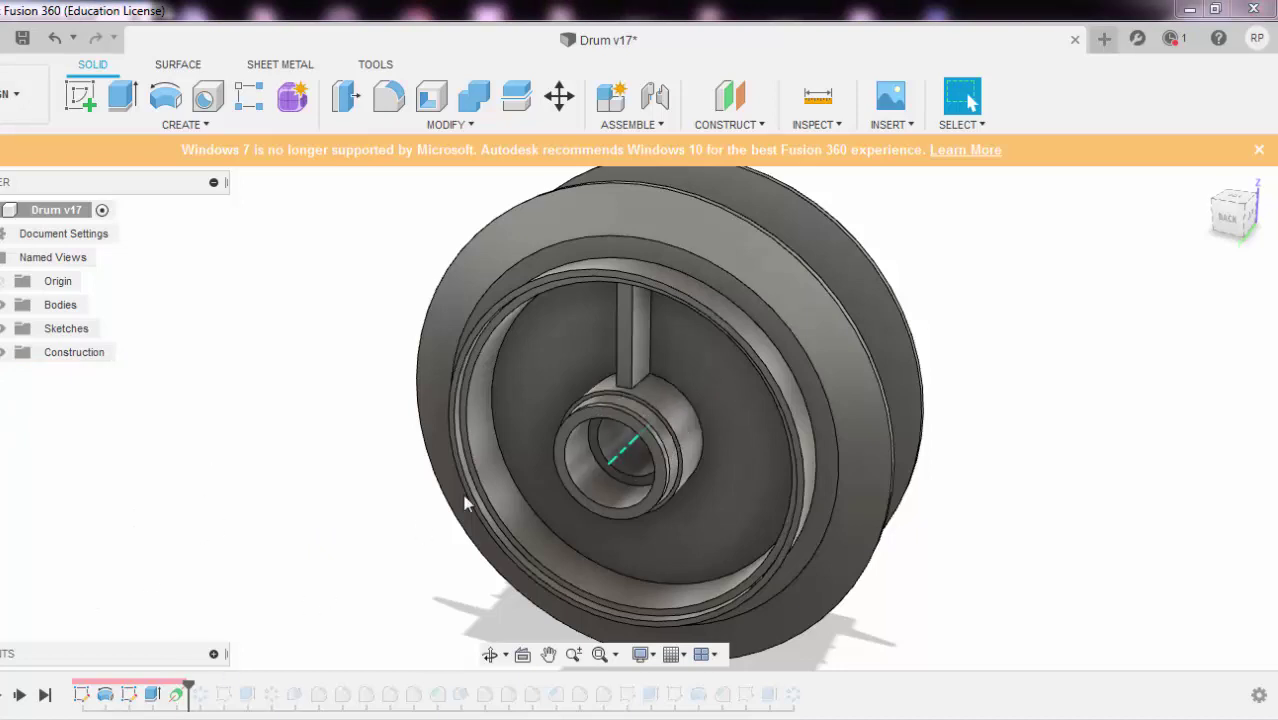
middle_click_drag(375, 488, 363, 488)
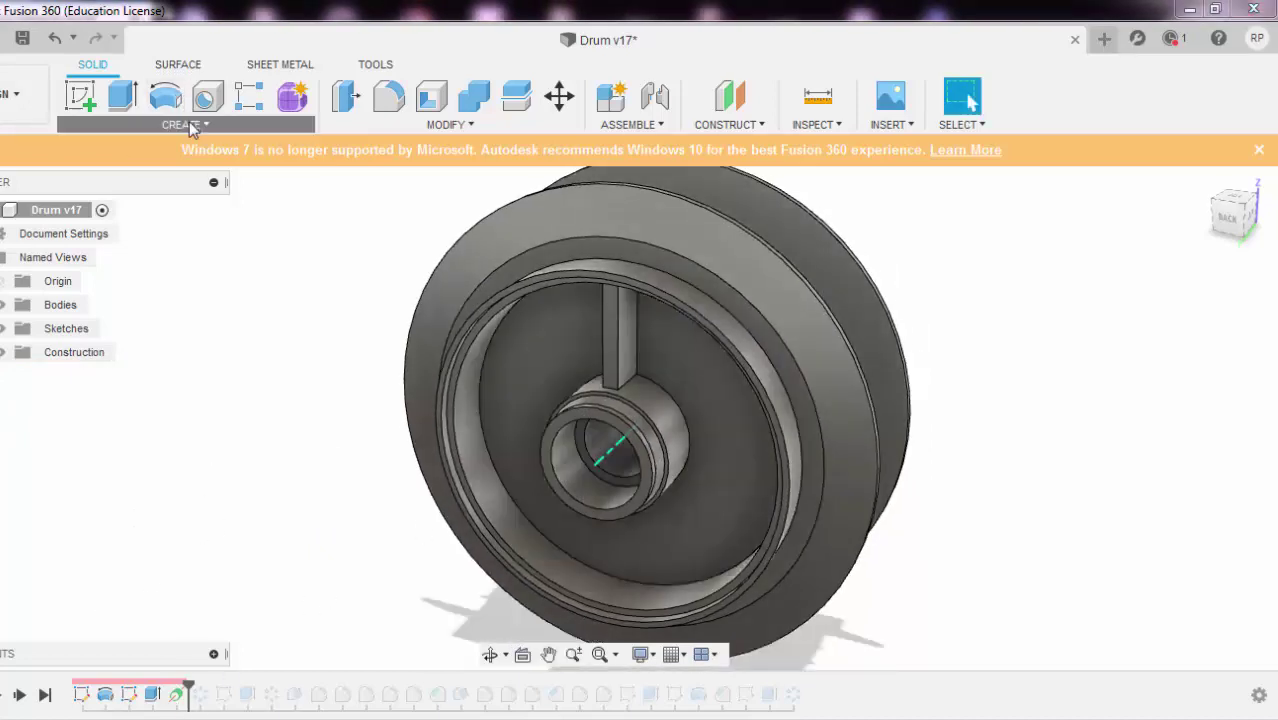
- Circular-pattern the rib extrusion feature fully around the hub axis with a quantity of 4, then undo the pattern
left_click(190, 121)
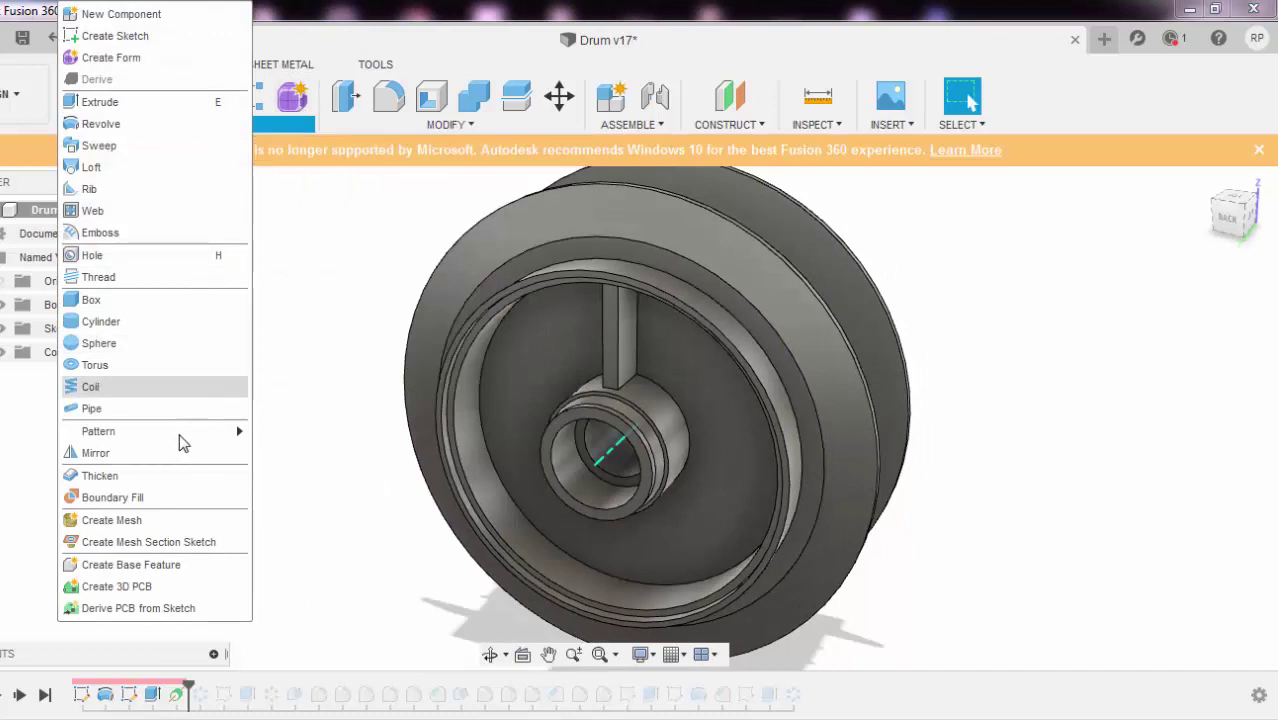
mouse_move(177, 434)
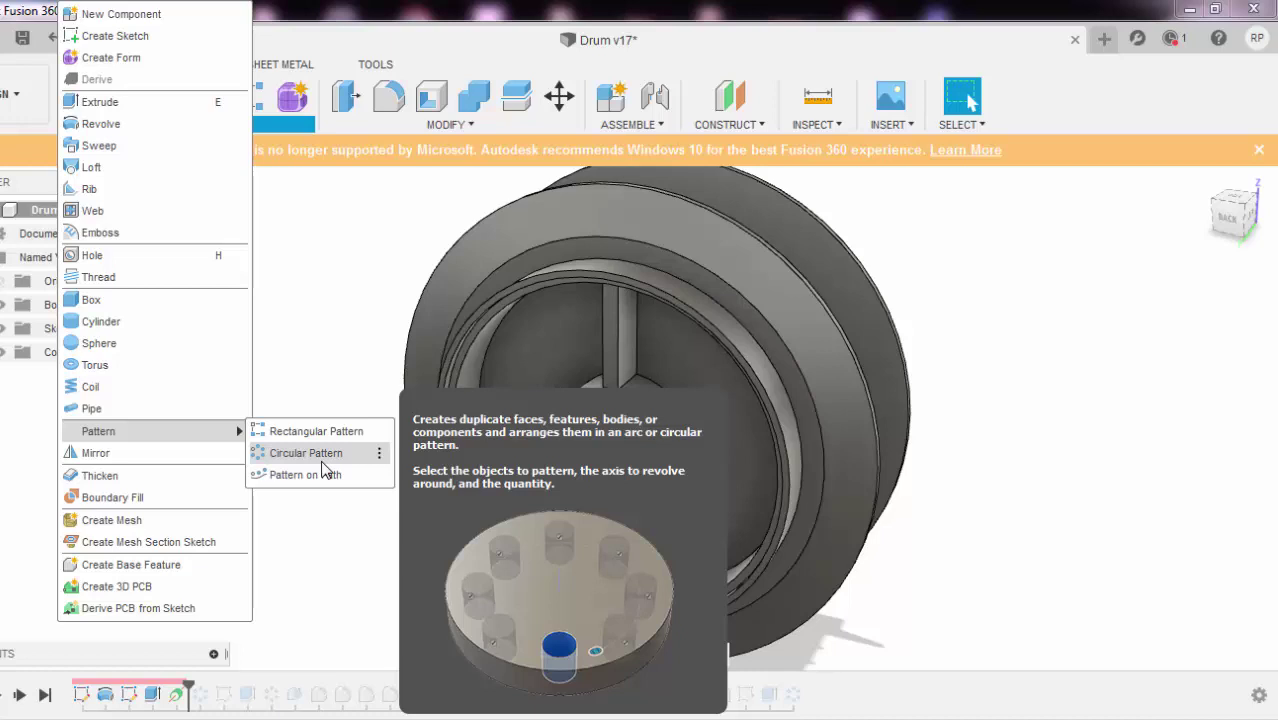
left_click(322, 461)
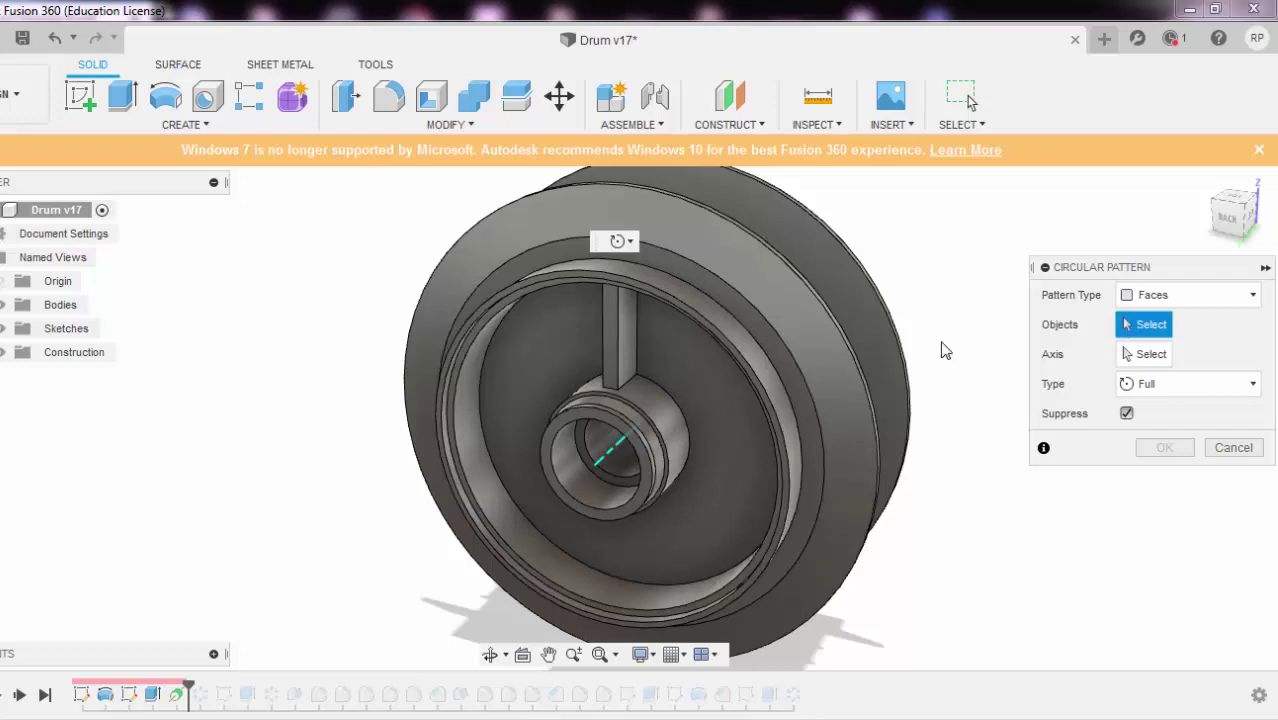
left_click(1195, 298)
left_click(1170, 364)
left_click(629, 358)
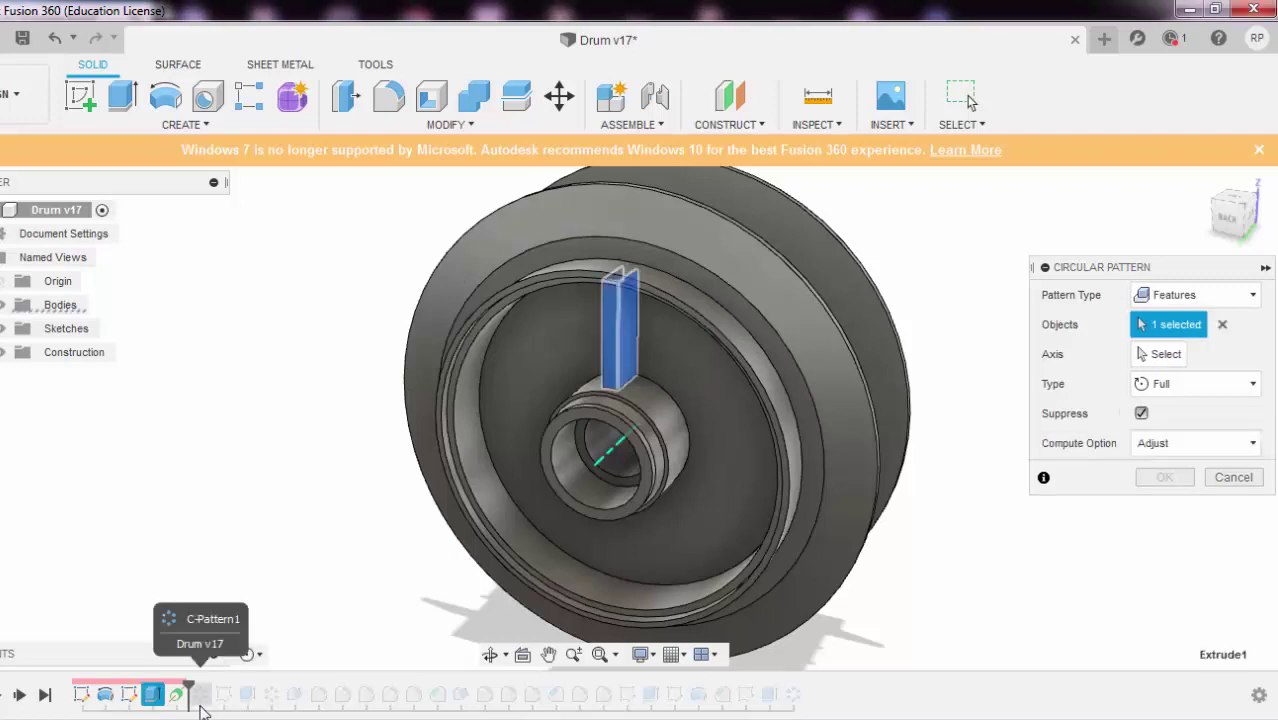
left_click(1160, 354)
left_click(608, 455)
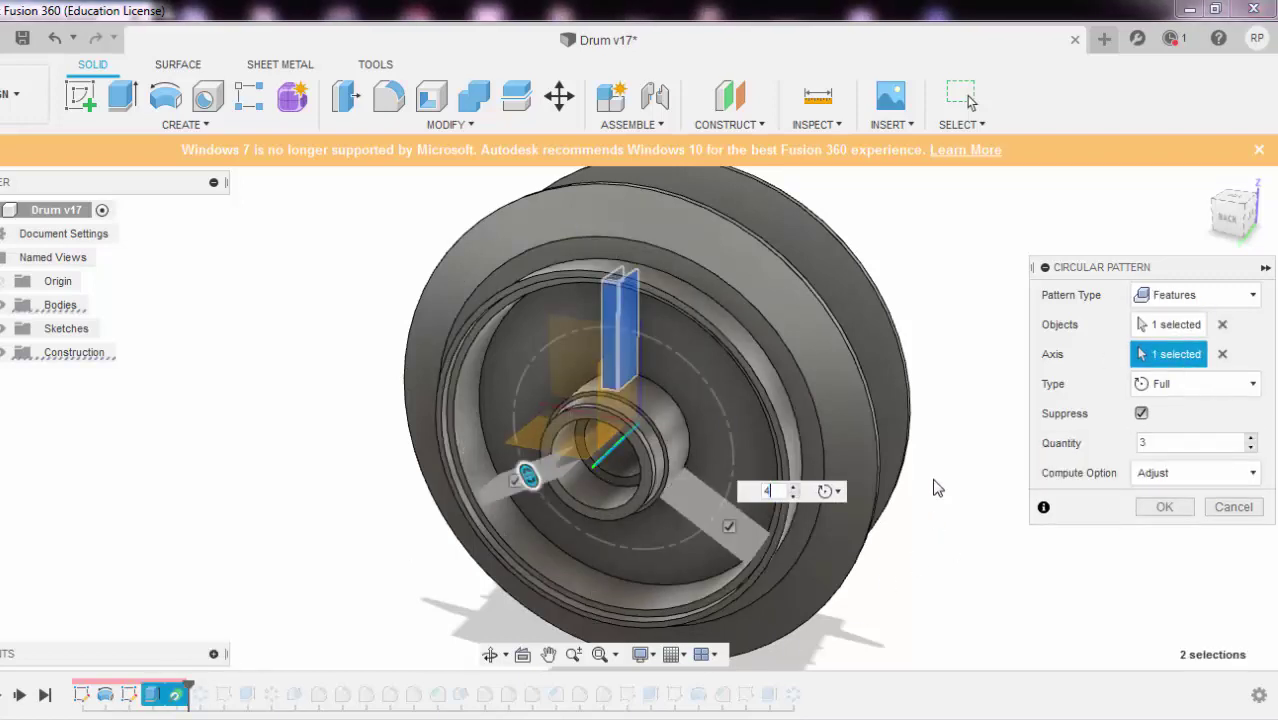
type("4")
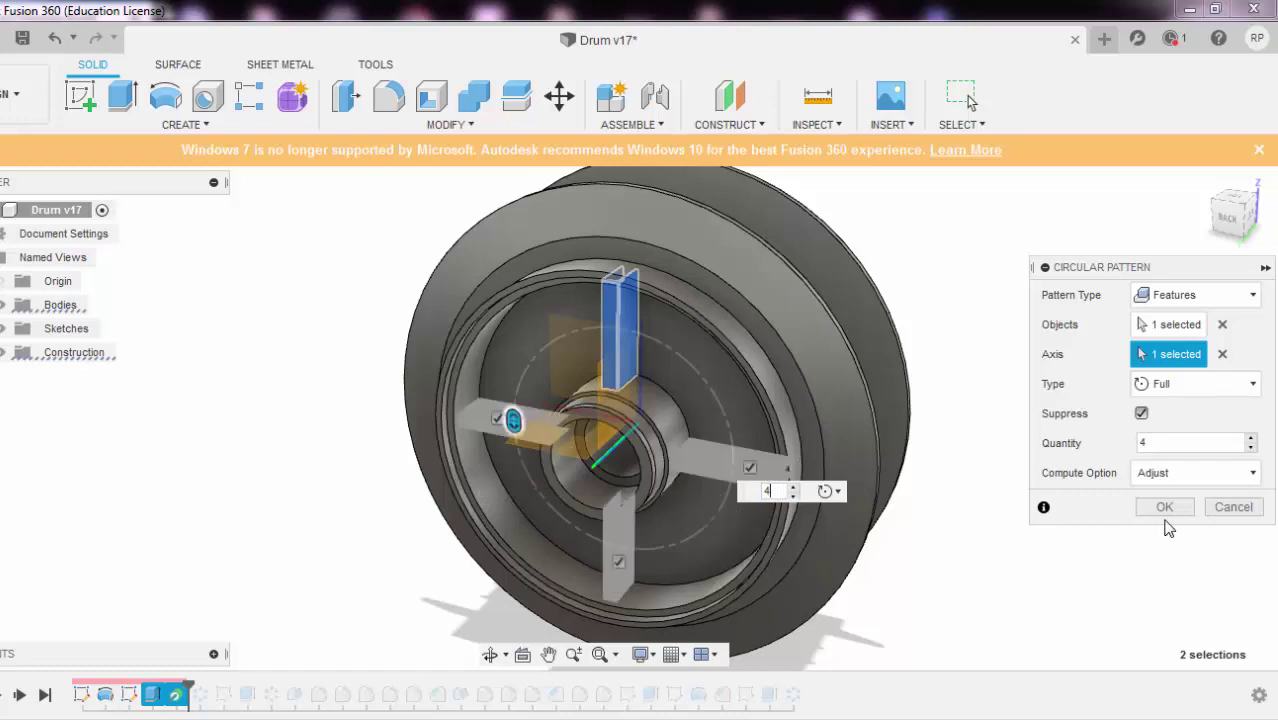
left_click(1165, 507)
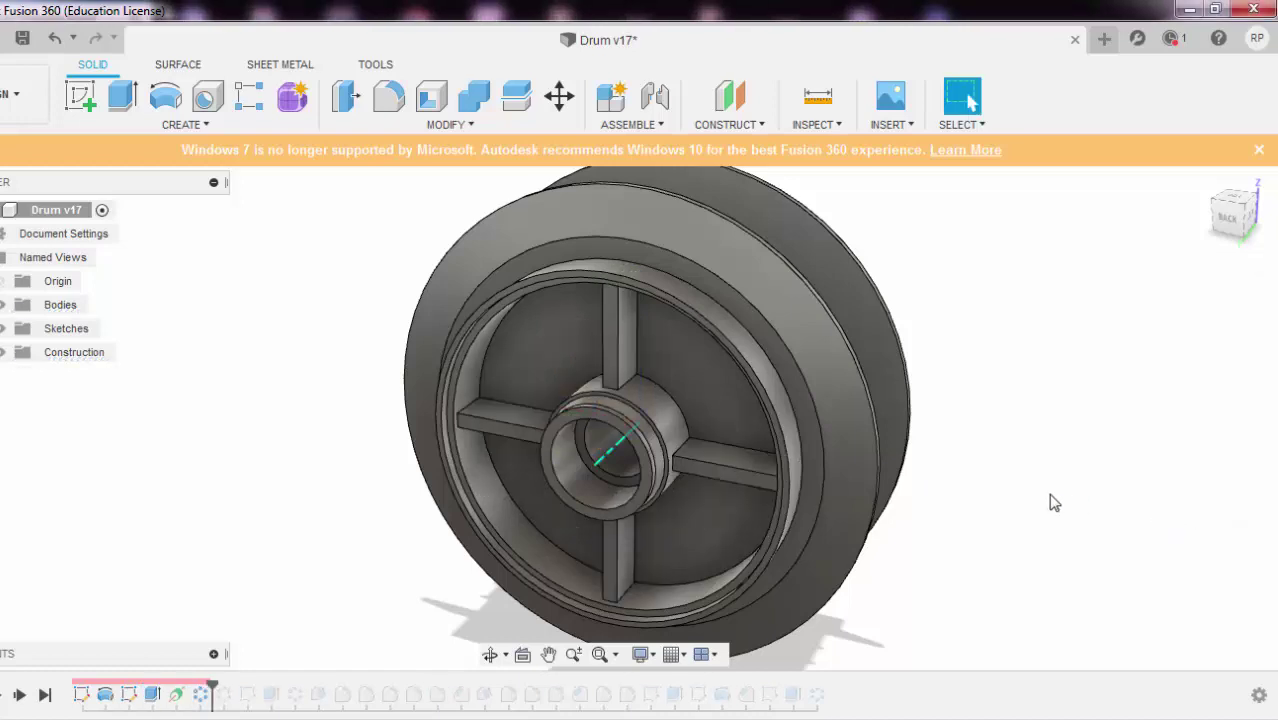
key("ctrl+z")
key("ctrl+z")
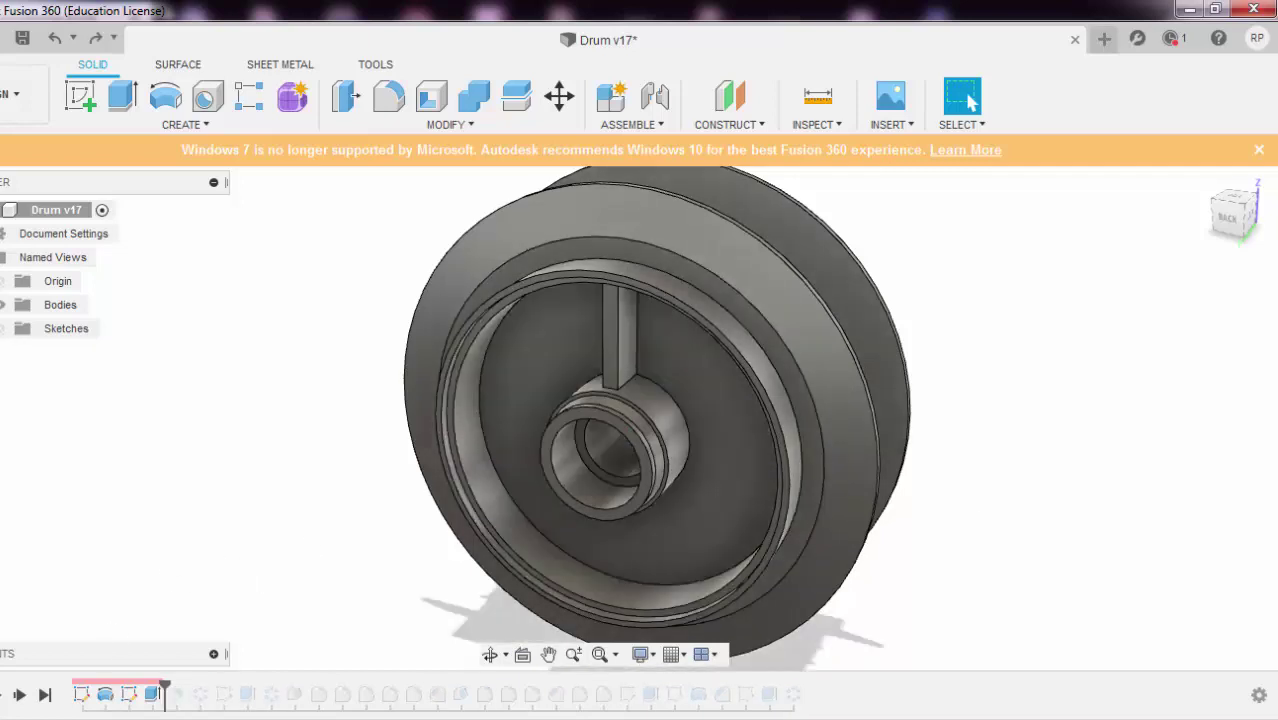
- Roll the design history forward past the first circular pattern and the following sketch, open that sketch to examine it, and finish it
left_click_drag(167, 686, 212, 686)
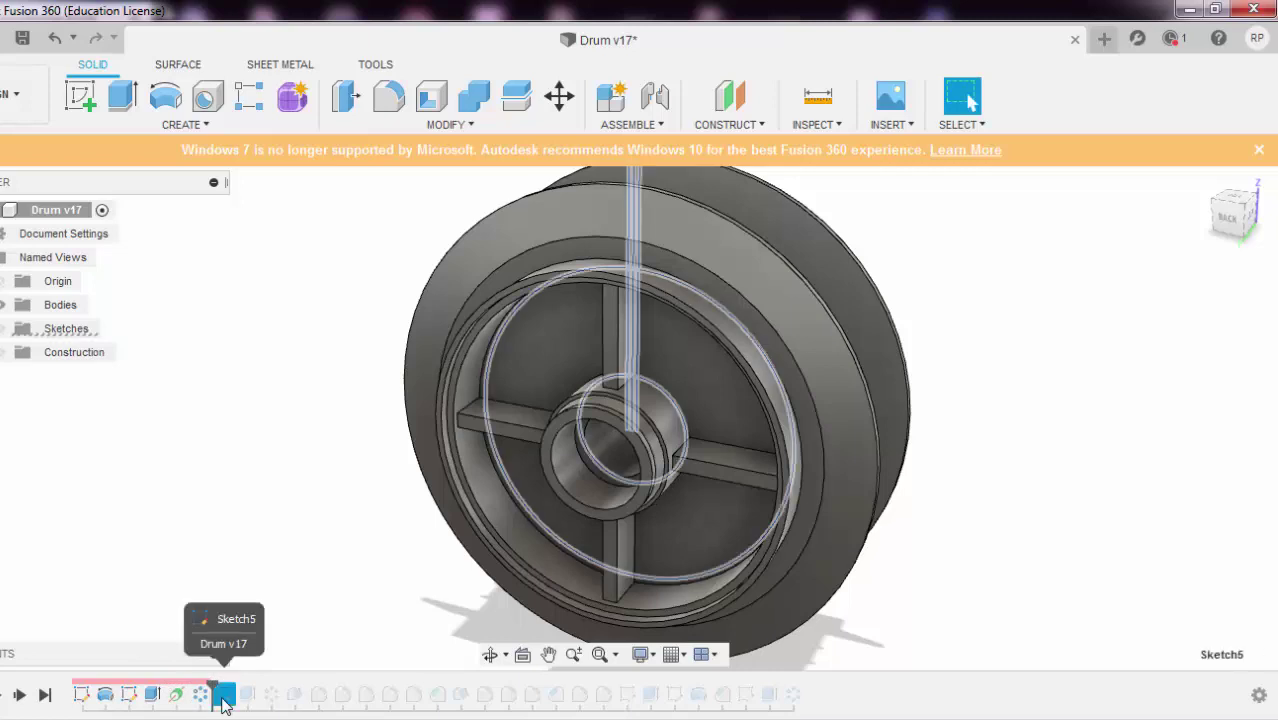
mouse_move(374, 428)
middle_mouse_down("shift")
mouse_move(203, 396)
mouse_move(162, 398)
mouse_move(148, 427)
middle_mouse_up("shift")
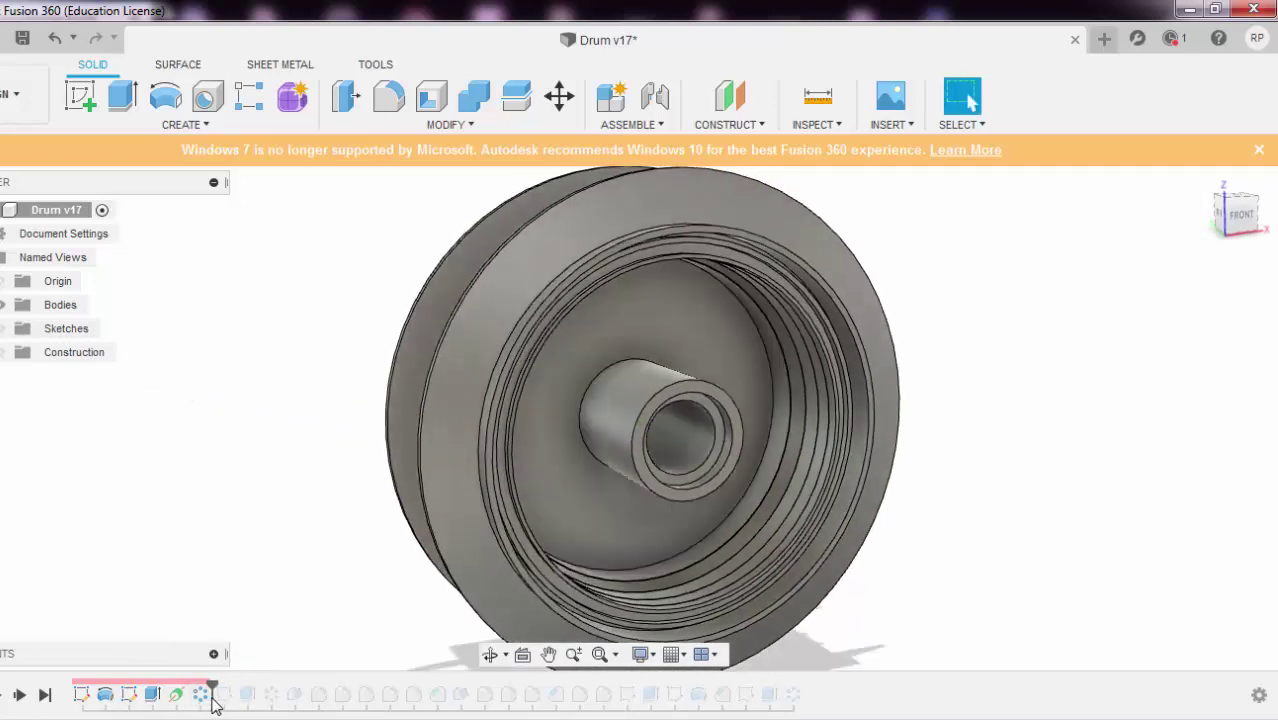
left_click_drag(212, 684, 230, 679)
double_click(222, 695)
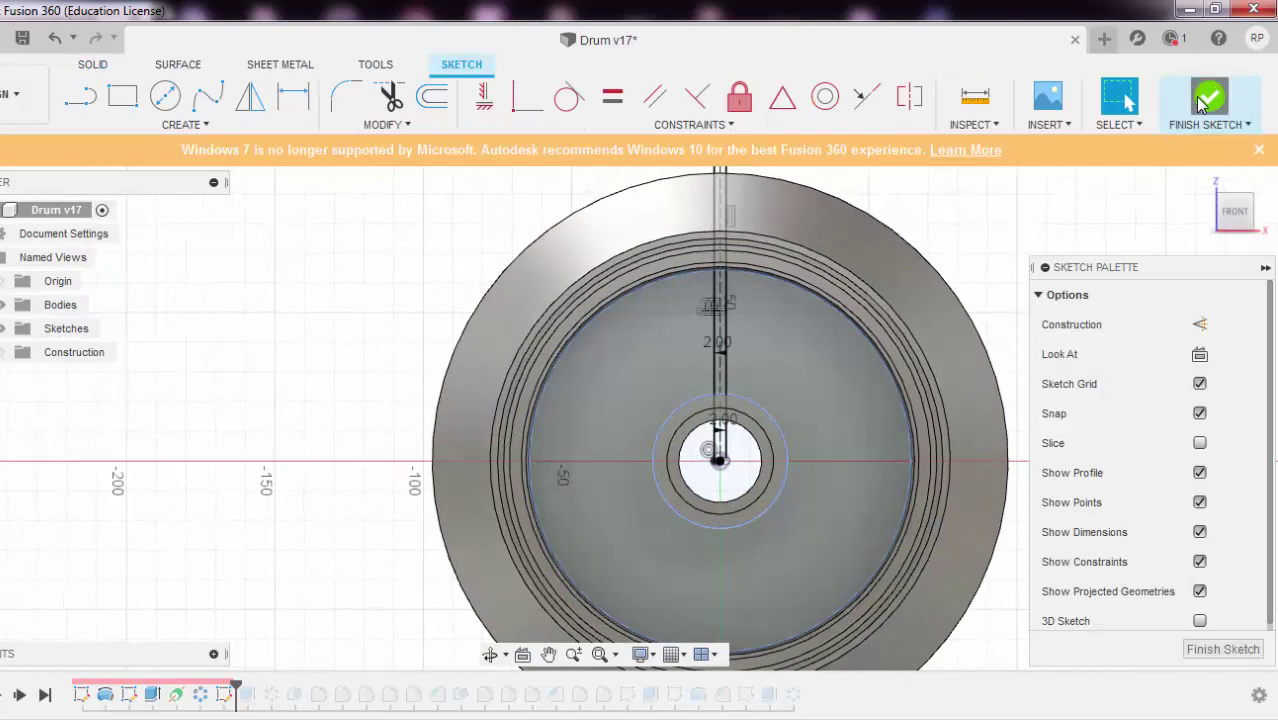
left_click(1201, 103)
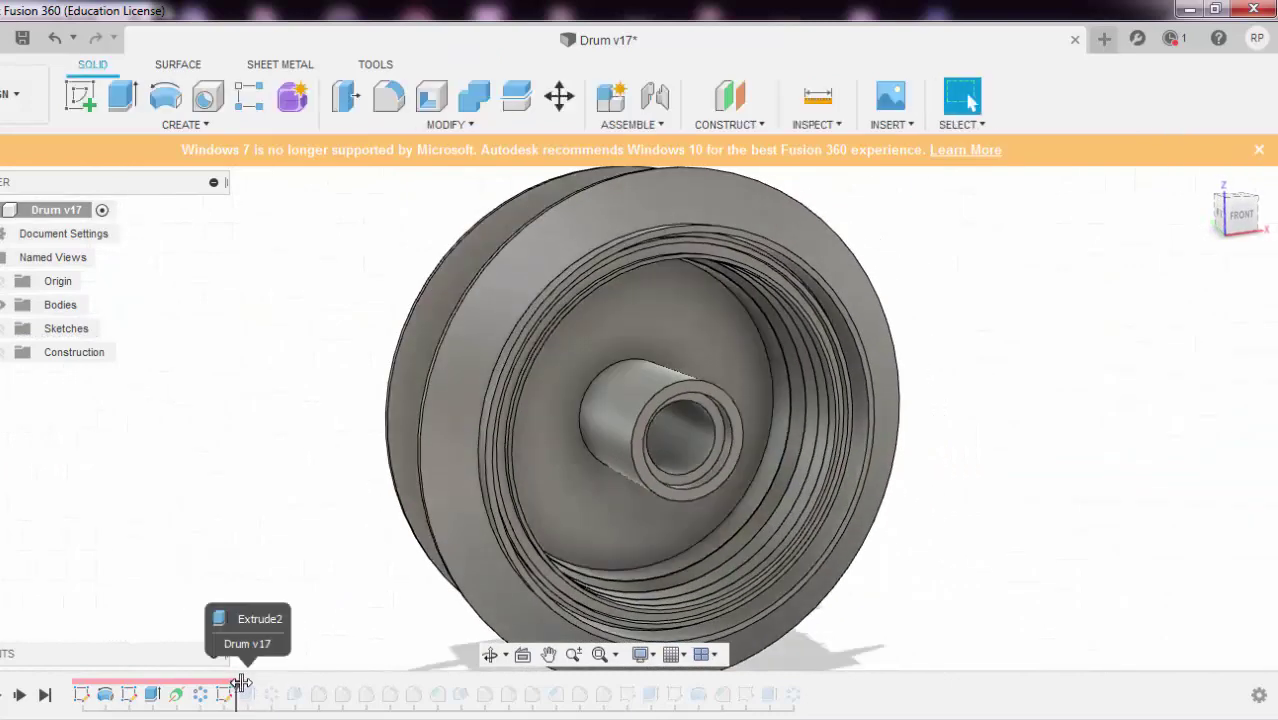
- Roll the design history forward past the second extrusion and its circular pattern, and highlight the patterned front-side ribs
left_click_drag(240, 683, 284, 685)
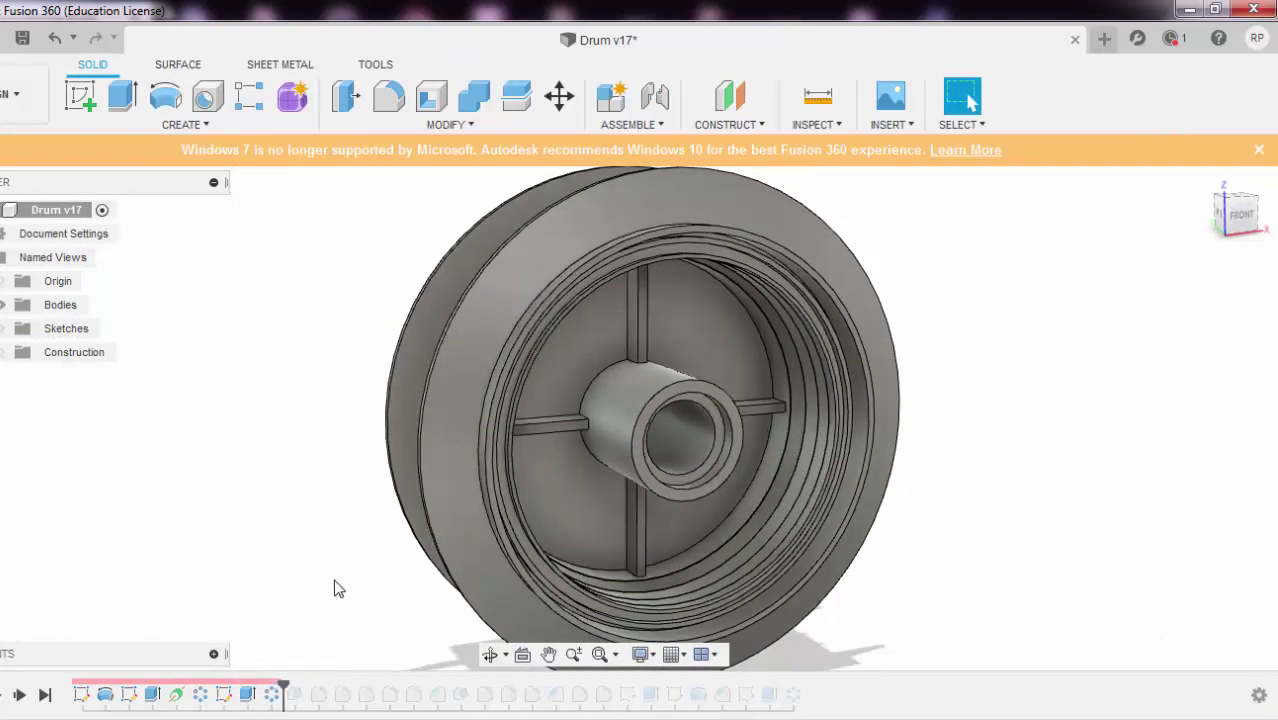
left_click(271, 694)
left_click(350, 450)
- Roll the design history forward past the draft, examine its hub face from the back, and roll back to just before the draft
left_click_drag(282, 685, 294, 685)
scroll(944, 372, "up", 1)
left_click(294, 695)
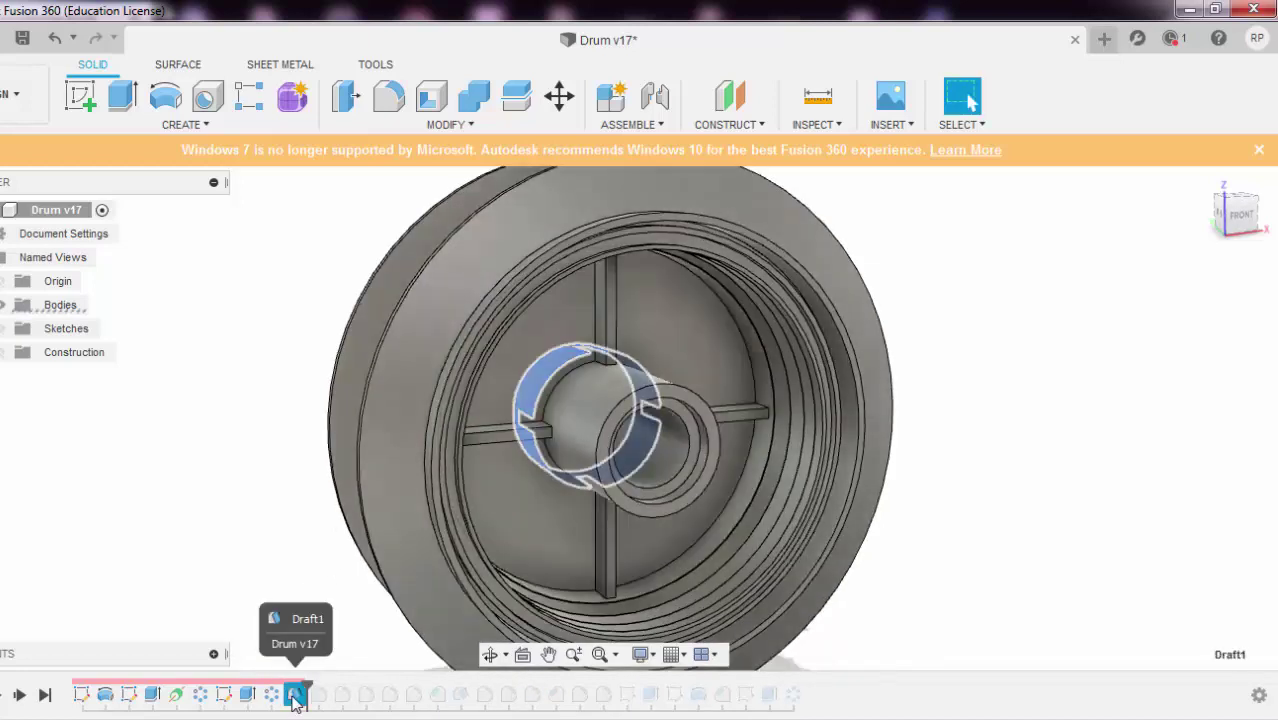
middle_click_drag(428, 408, 636, 396, "shift")
scroll(630, 390, "up", 2)
left_click_drag(306, 683, 286, 690)
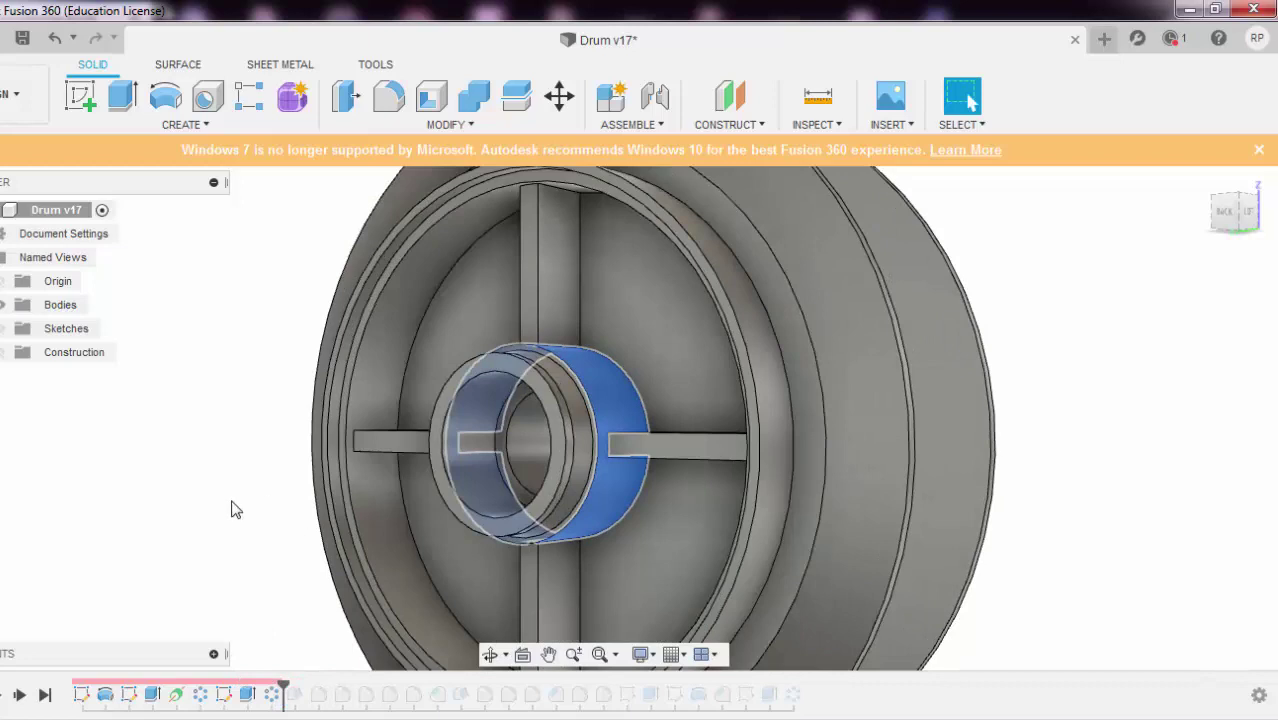
middle_click_drag(228, 507, 250, 497)
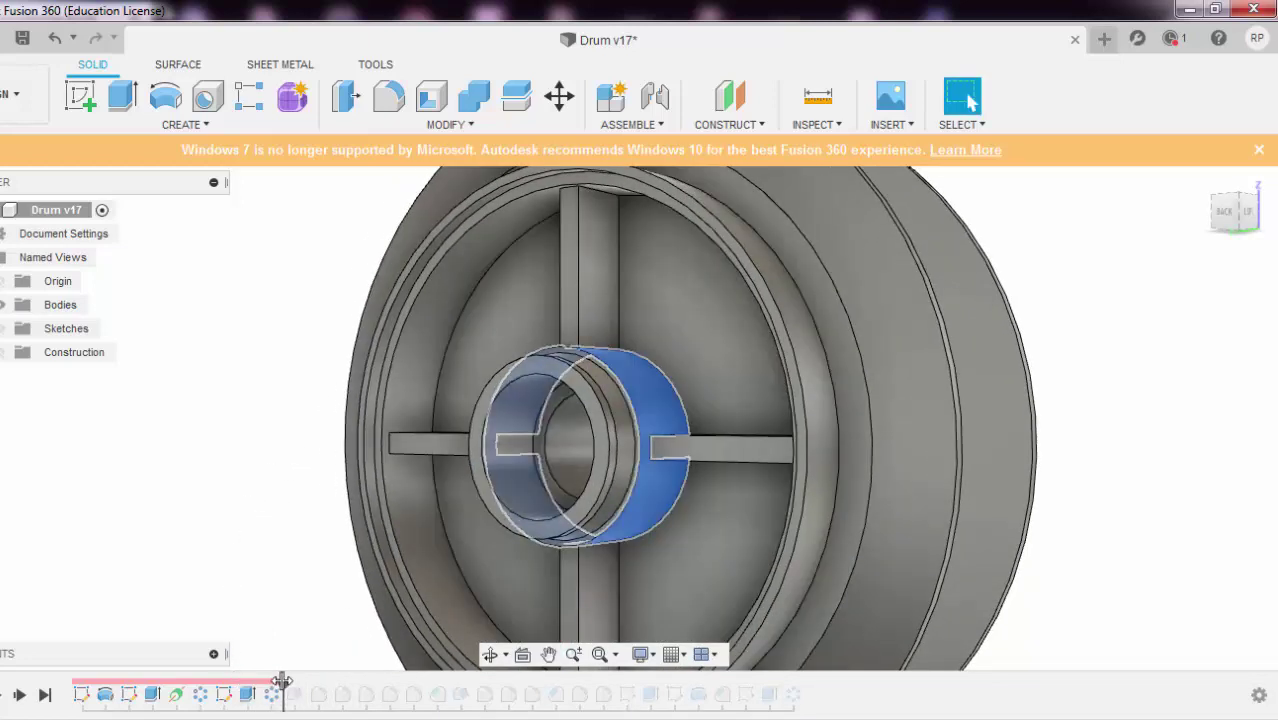
- Roll the design history past the hub draft, undo that roll, and examine the hub from the front and back
left_click_drag(282, 681, 307, 685)
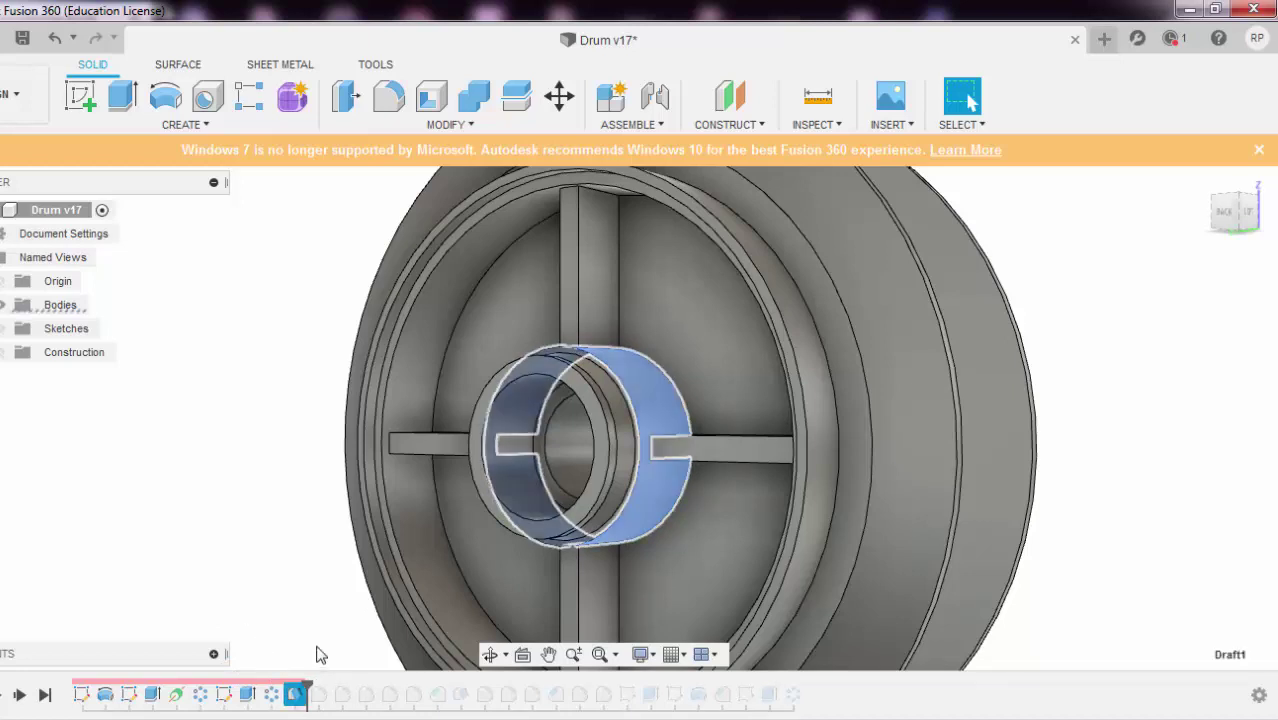
key("ctrl+z")
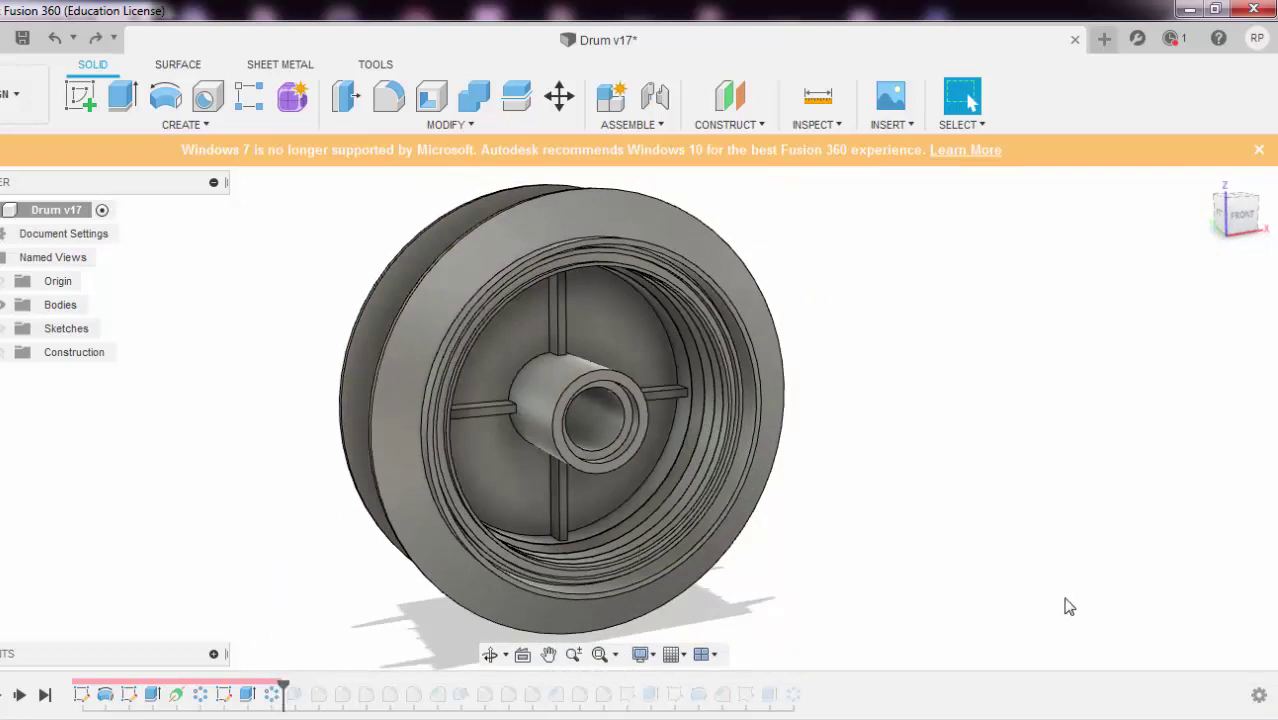
middle_click_drag(1069, 606, 910, 408, "shift")
scroll(380, 476, "up", 2)
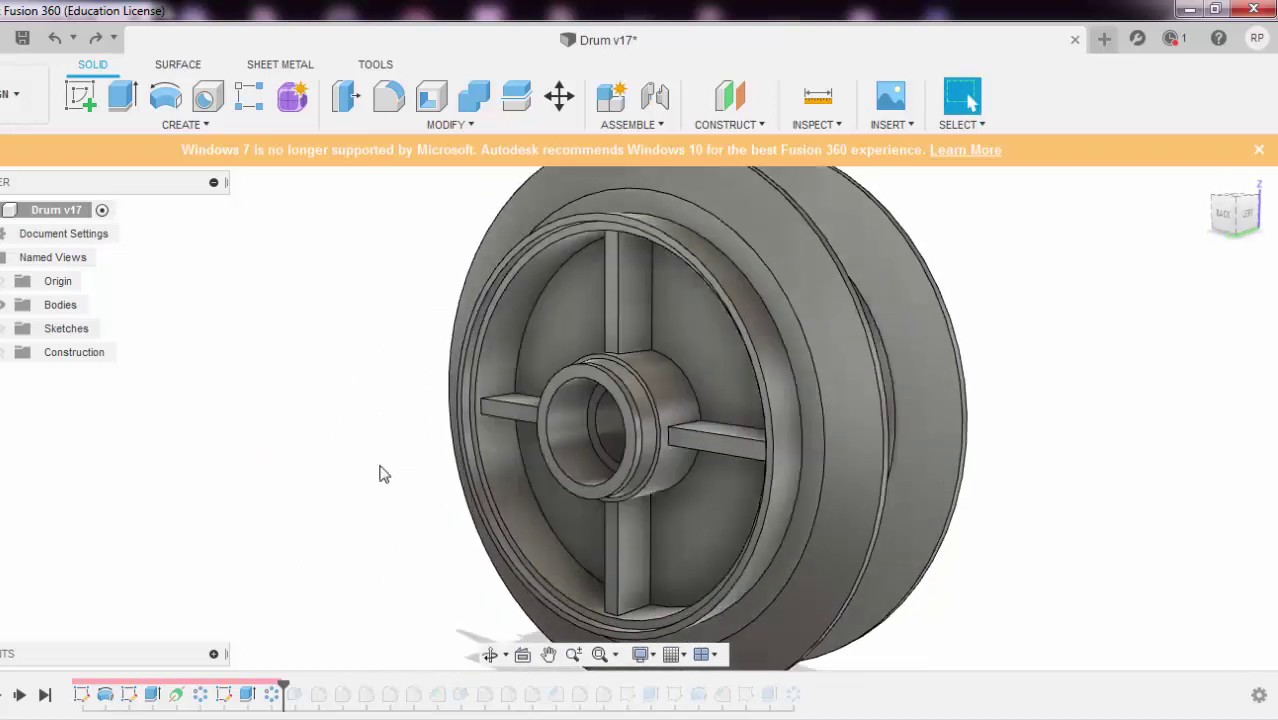
middle_click_drag(409, 447, 342, 468)
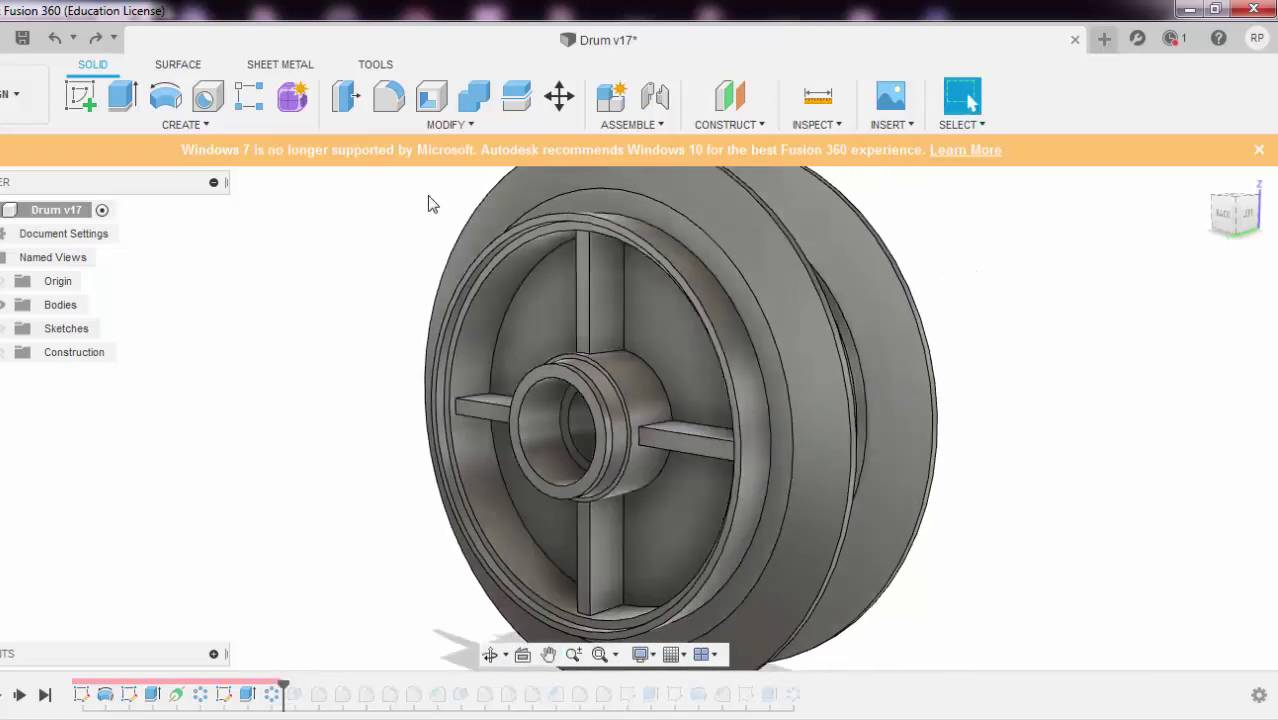
- Try a 25-degree one-sided draft on the hub's outer face, using the hub's back end face as pull direction, and cancel it
left_click(389, 96)
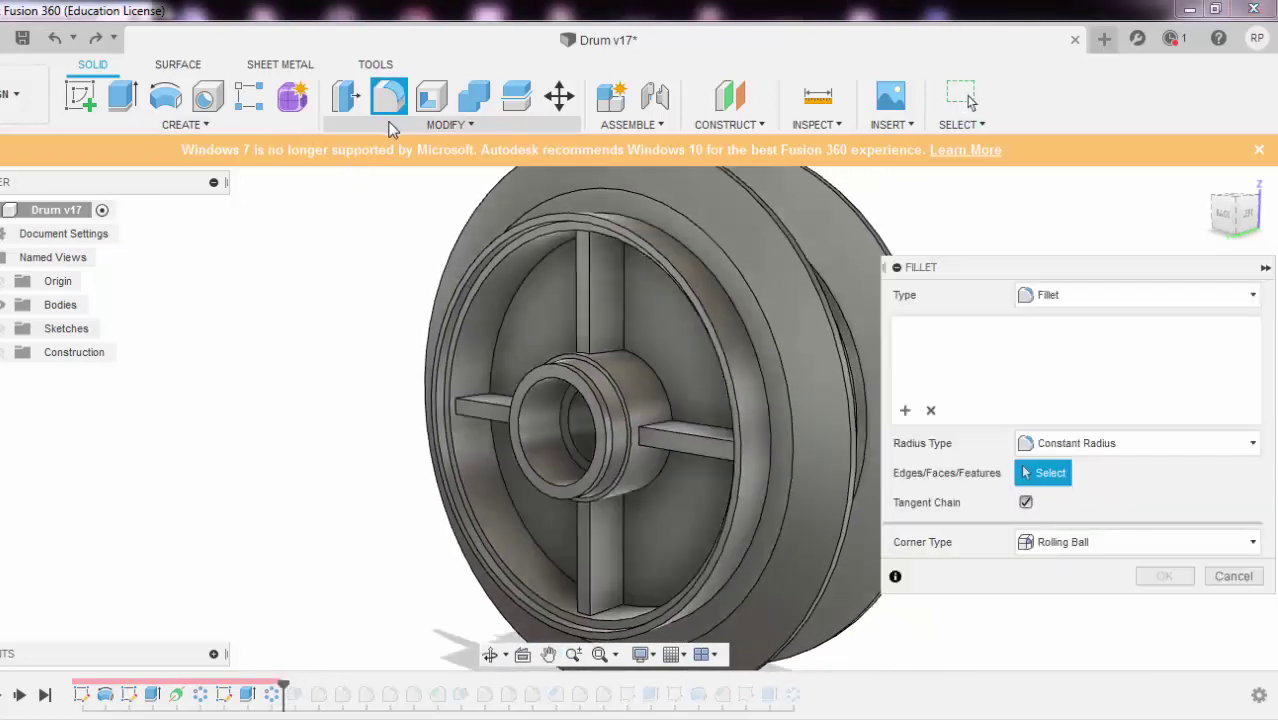
key("Escape")
left_click(391, 125)
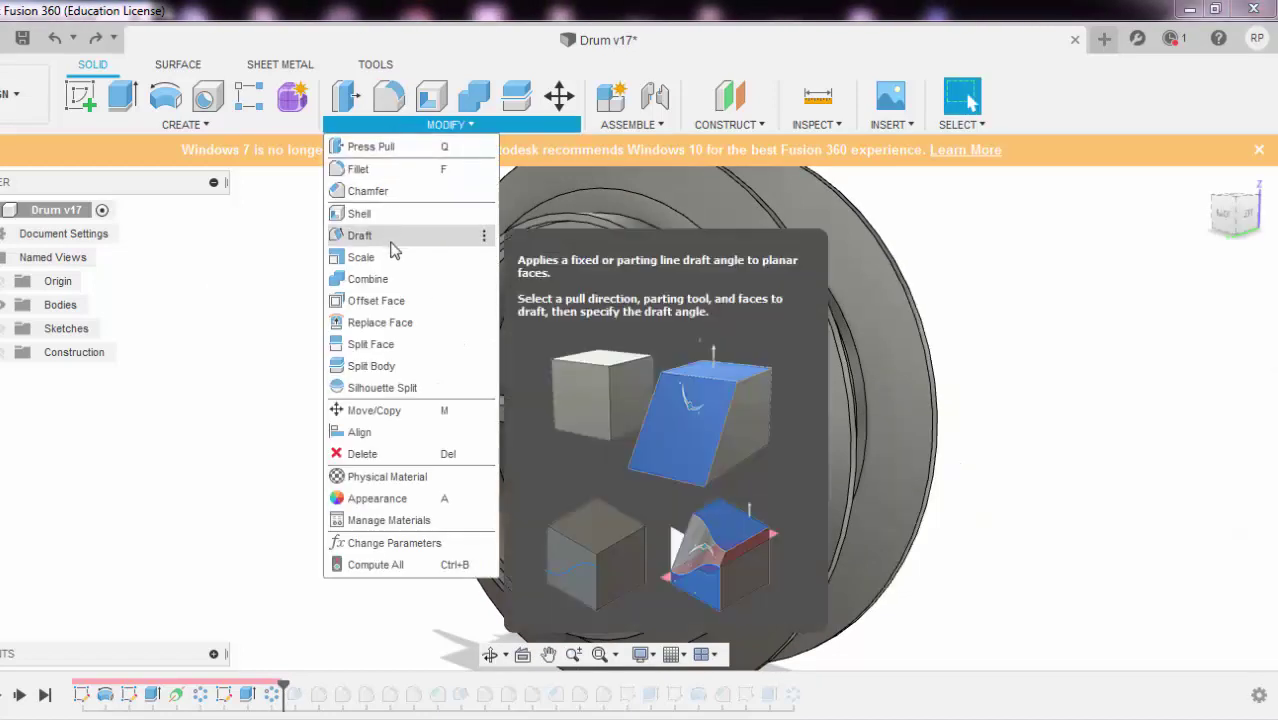
left_click(390, 239)
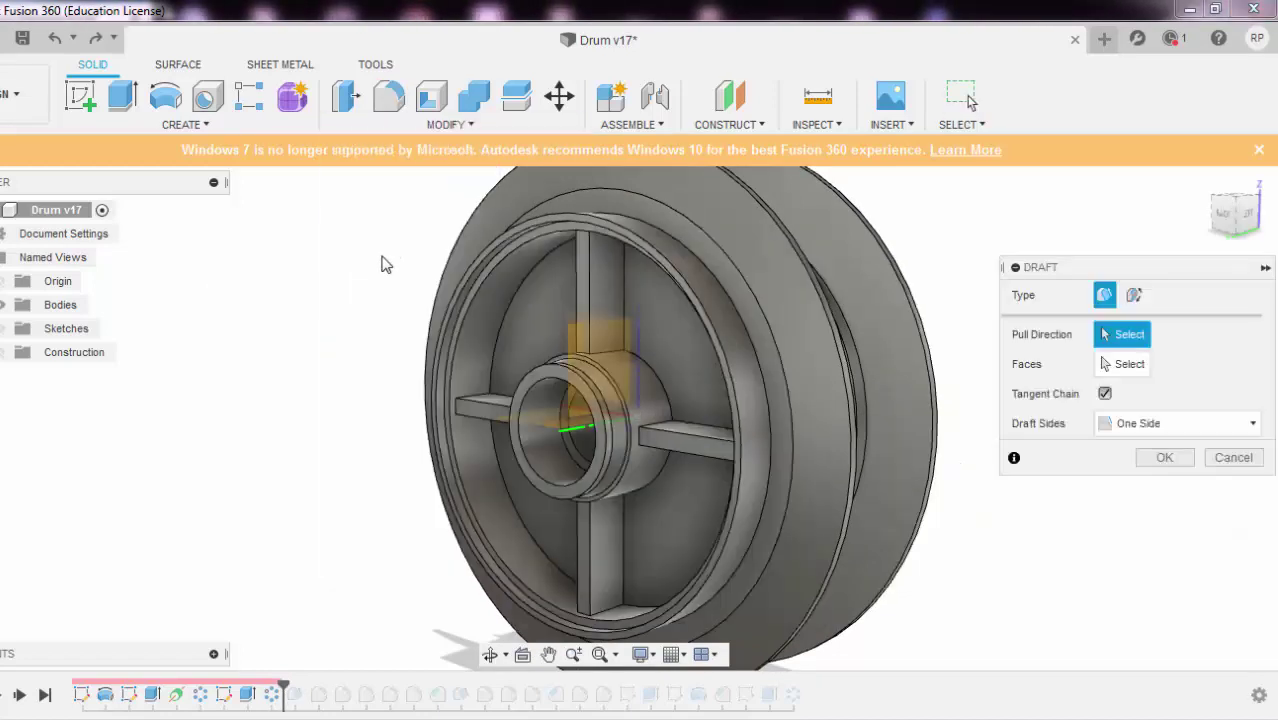
scroll(587, 484, "up", 5)
left_click(596, 482)
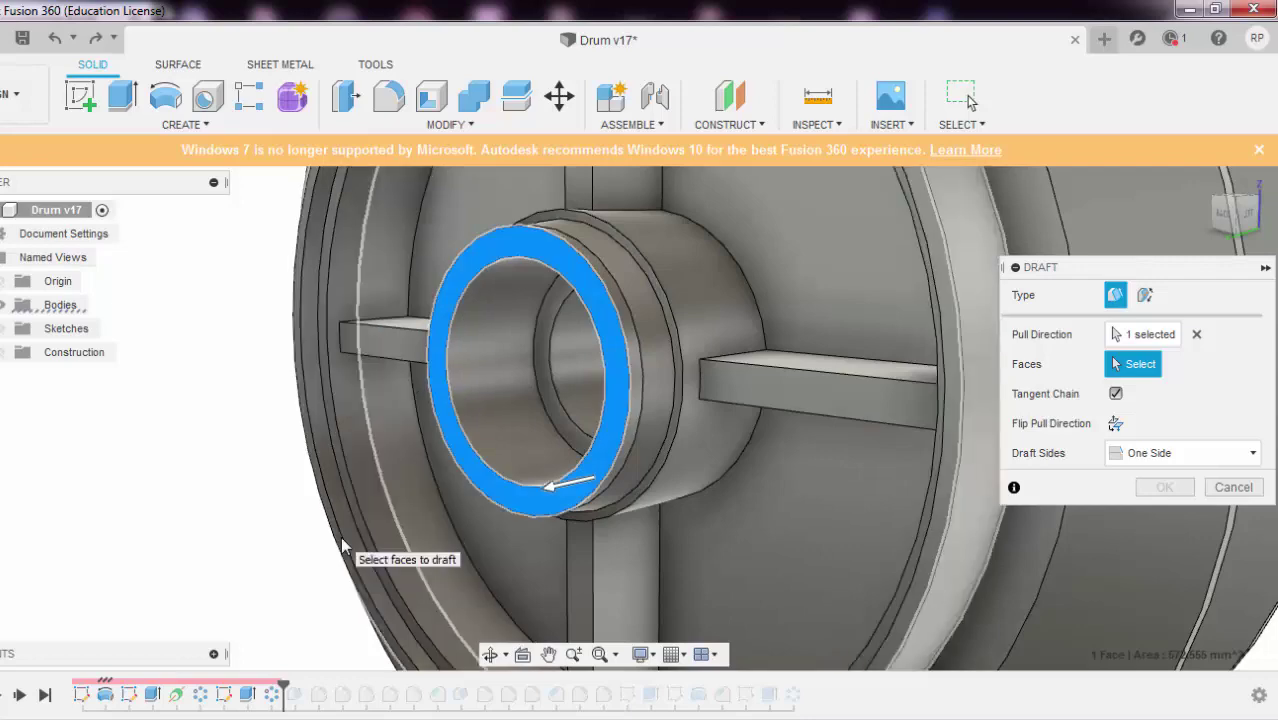
scroll(342, 545, "down", 3)
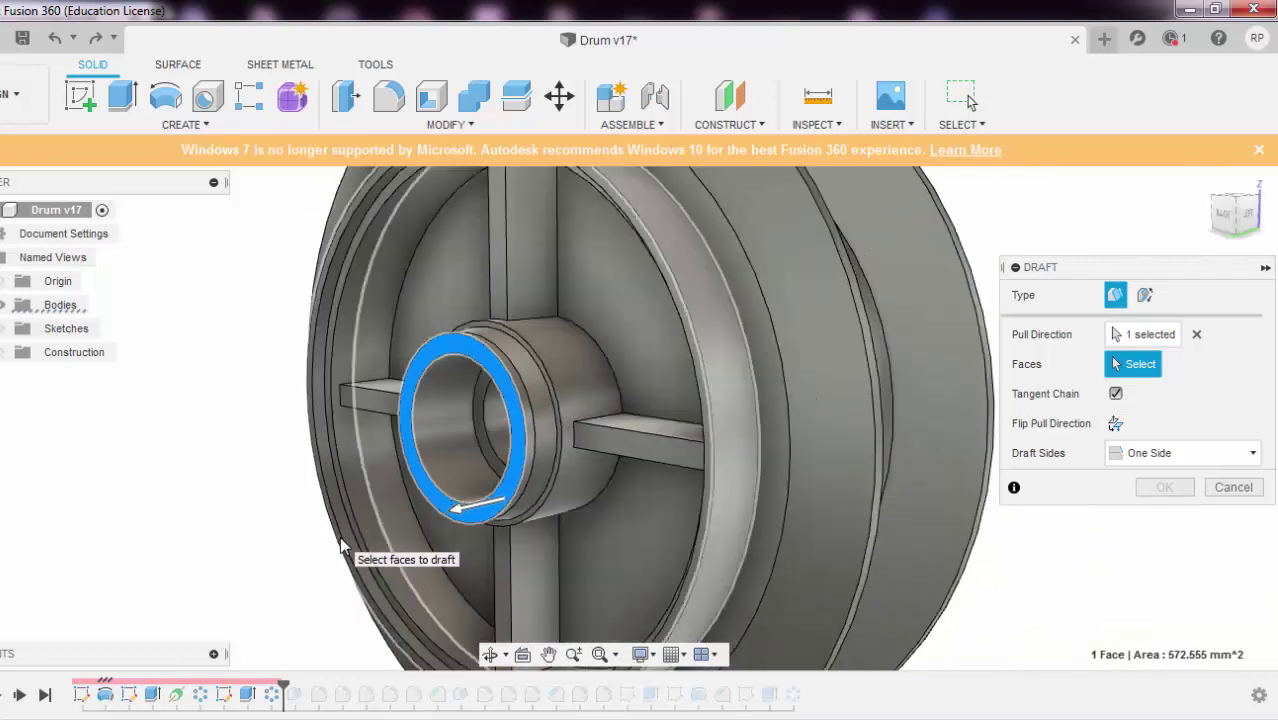
left_click(596, 410)
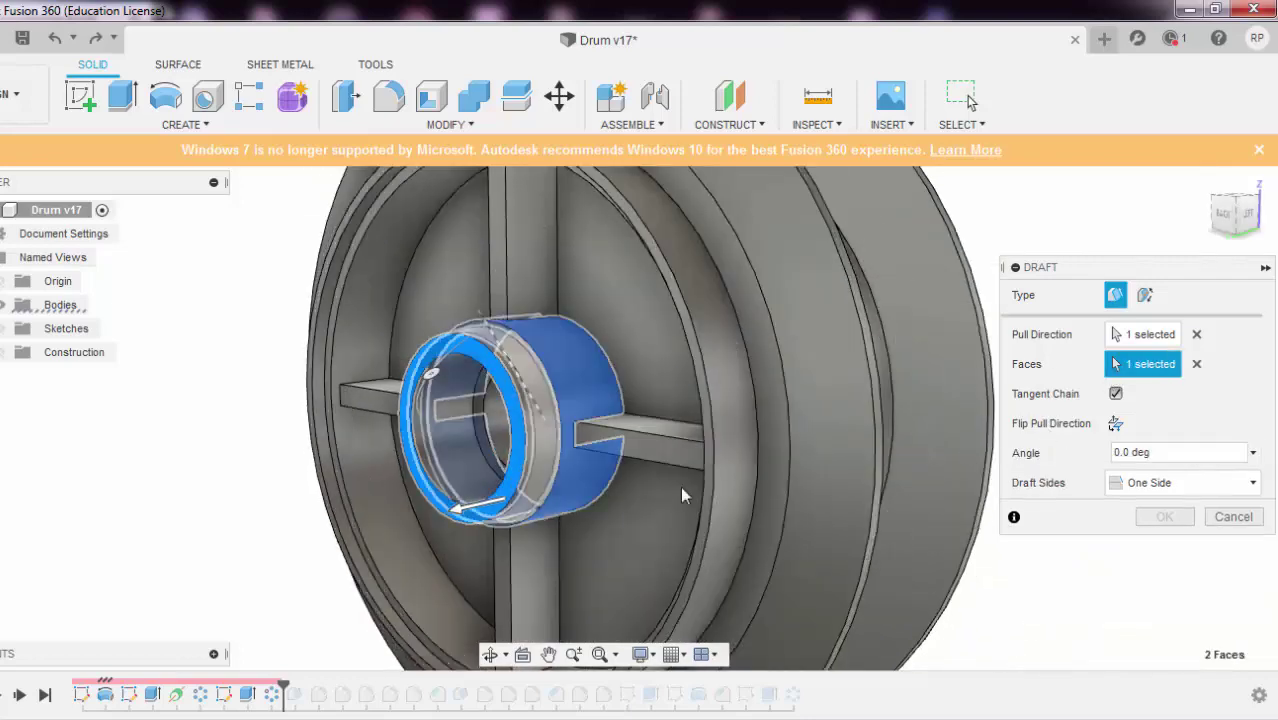
left_click(1170, 452)
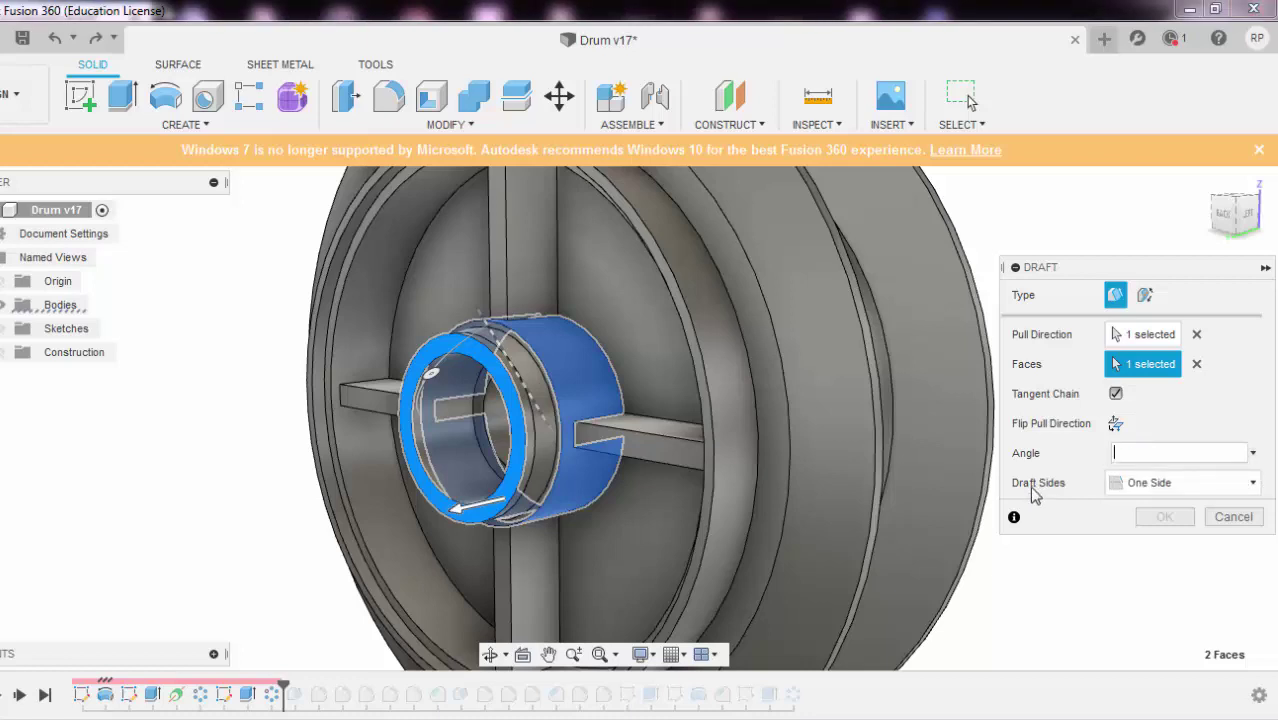
type("5")
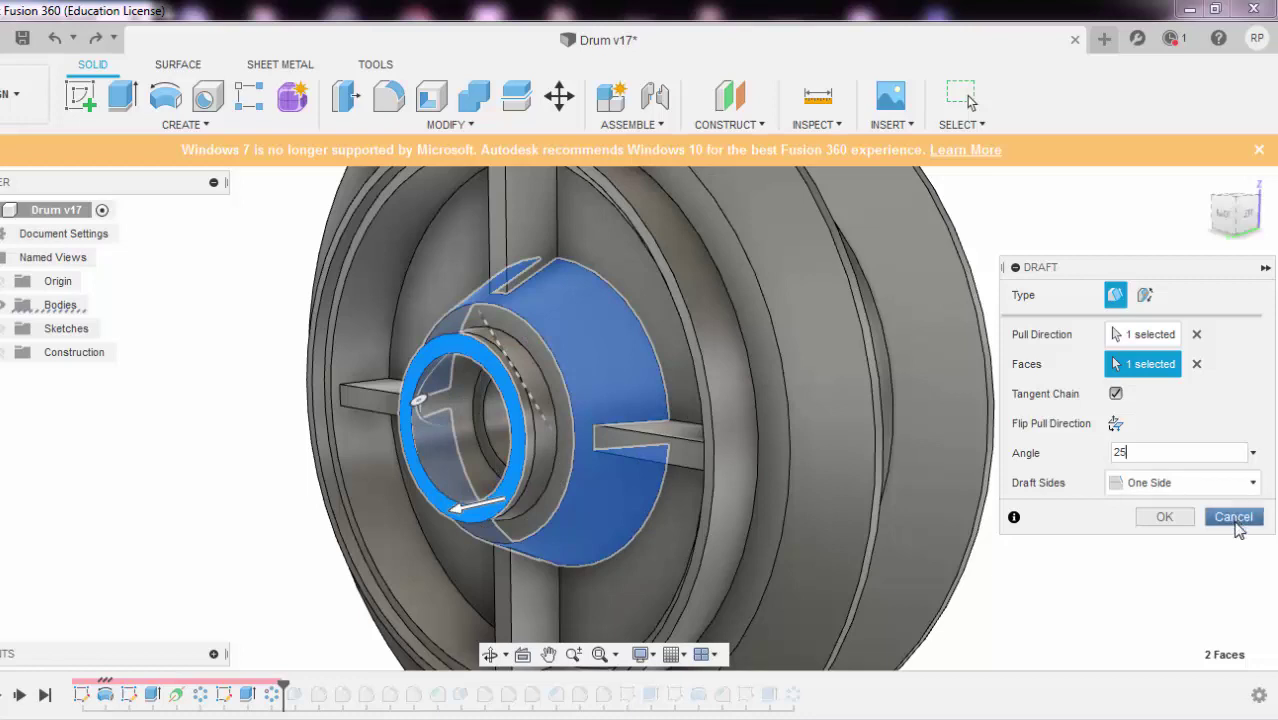
left_click(1236, 518)
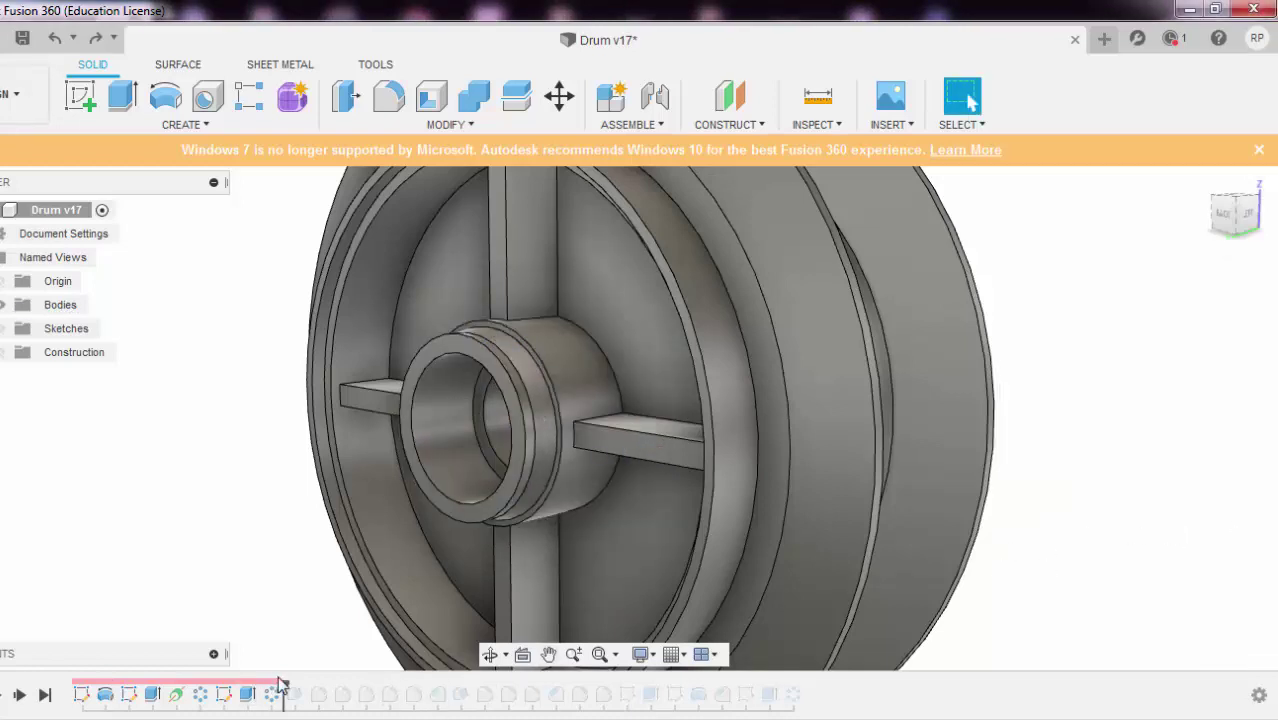
- Roll the design history forward past the draft, open that feature to check its angle, and close it without changes
left_click_drag(290, 692, 305, 692)
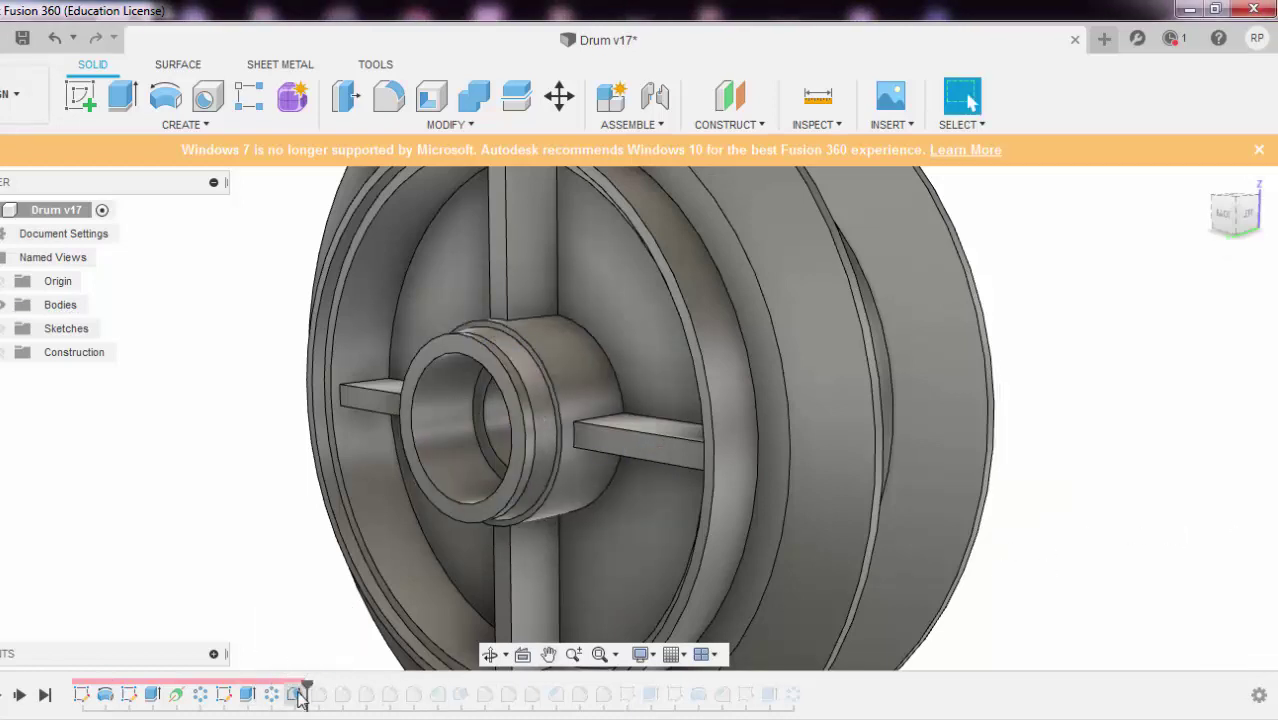
double_click(296, 694)
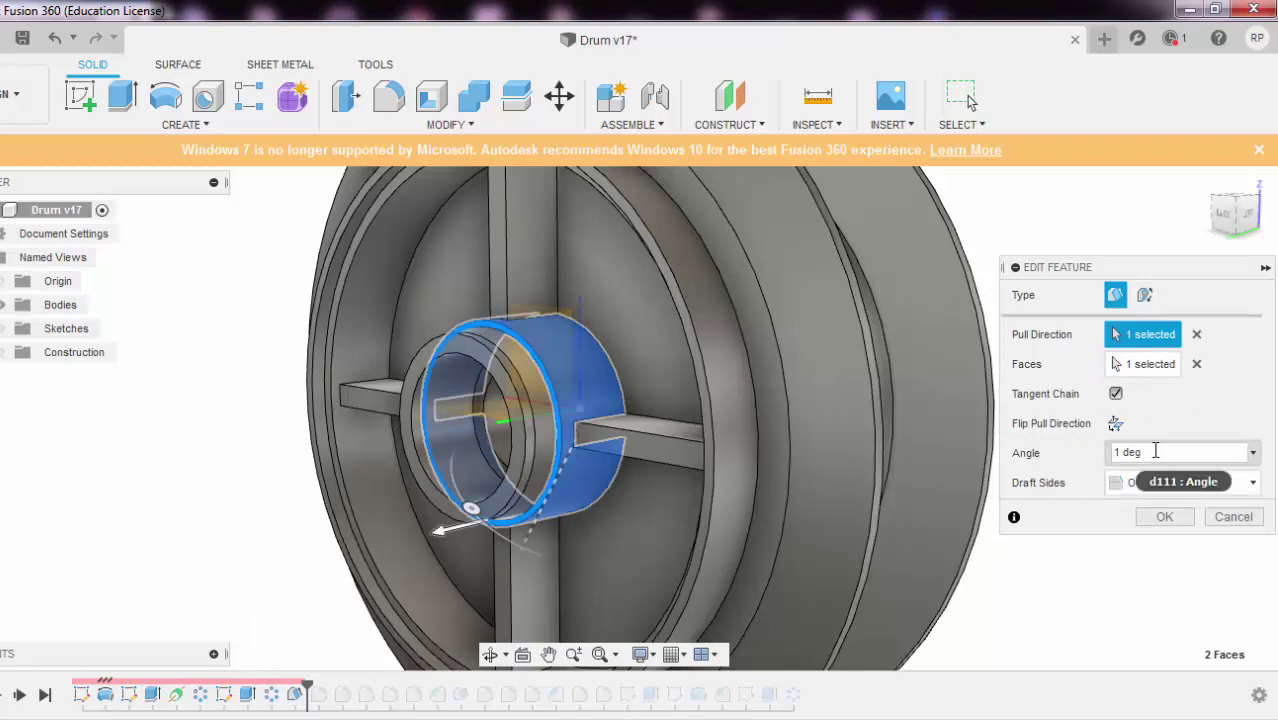
left_click(1233, 516)
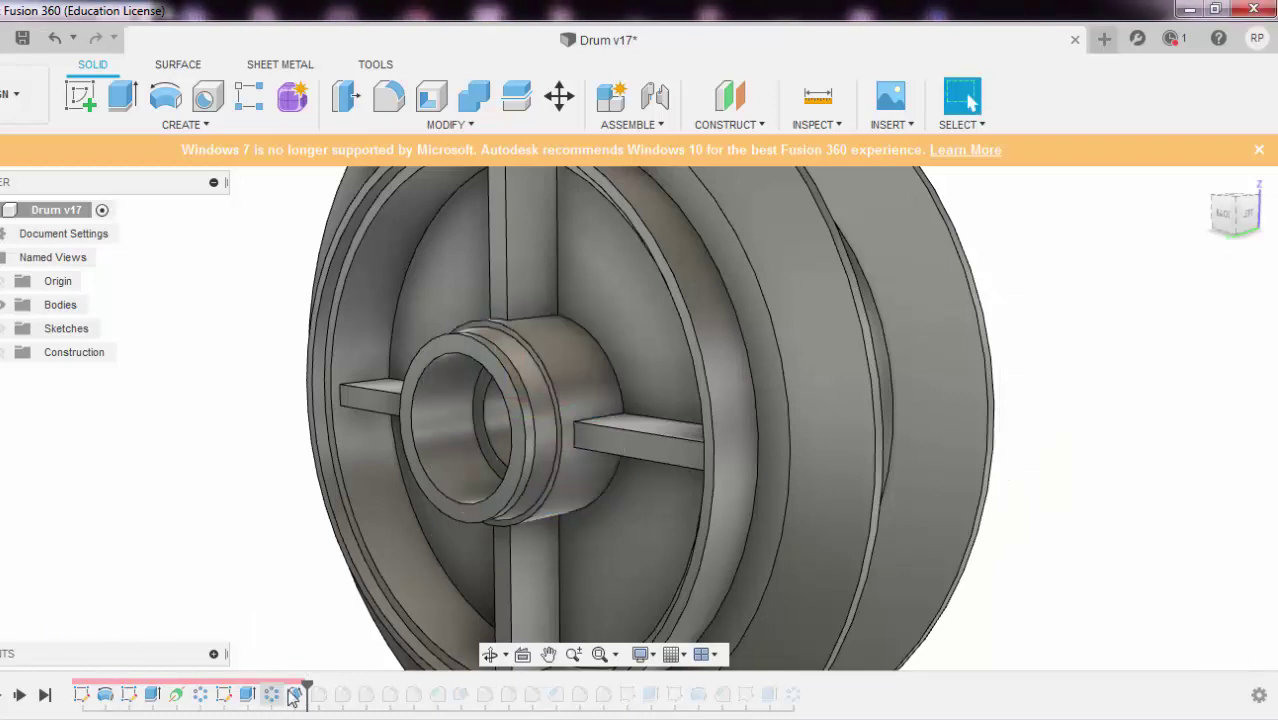
- Roll back to just before the first fillet and try a 10 mm fillet on the edge where the back rim meets the flange
left_click_drag(309, 682, 326, 694)
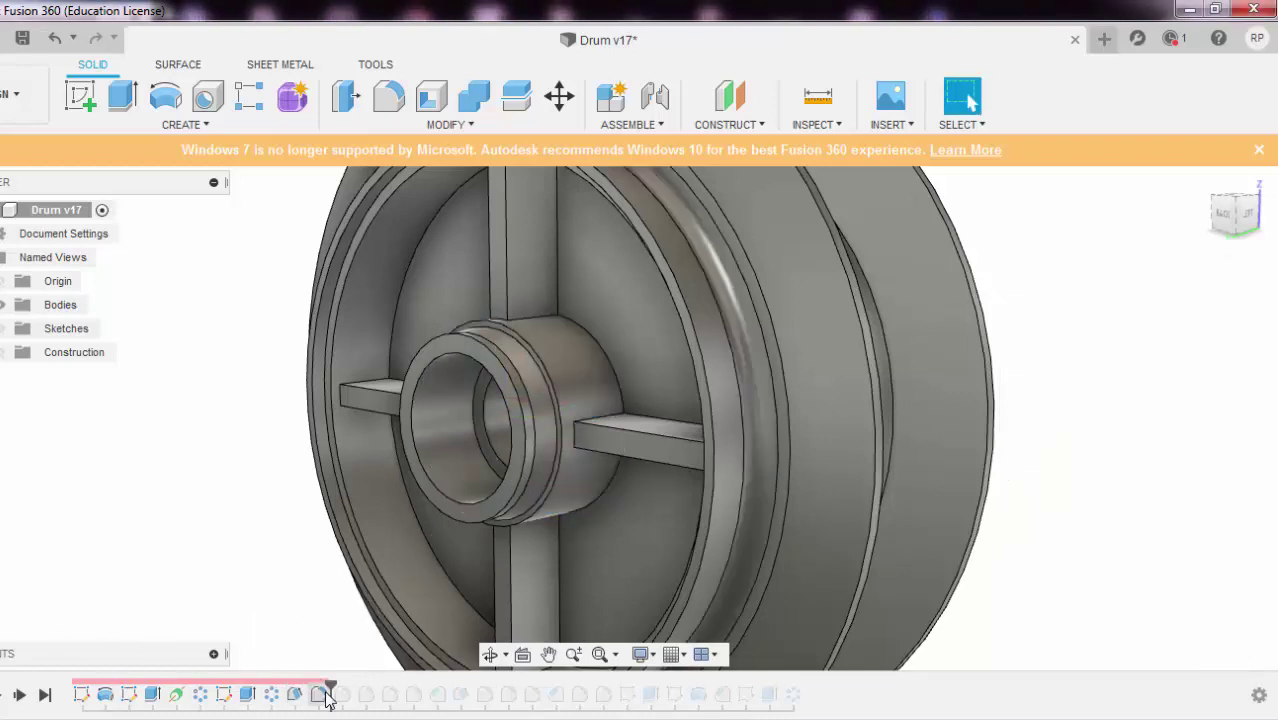
key("ctrl+z")
scroll(760, 505, "down", 2)
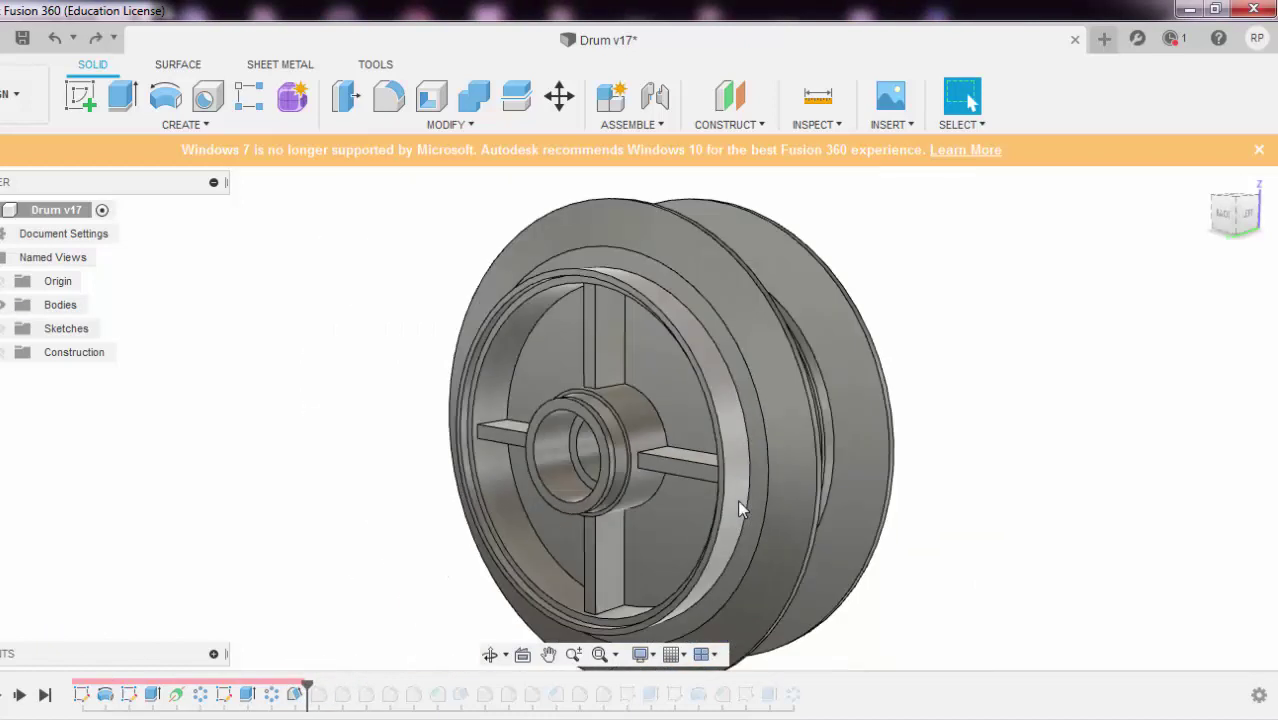
middle_click_drag(737, 509, 665, 390, "shift")
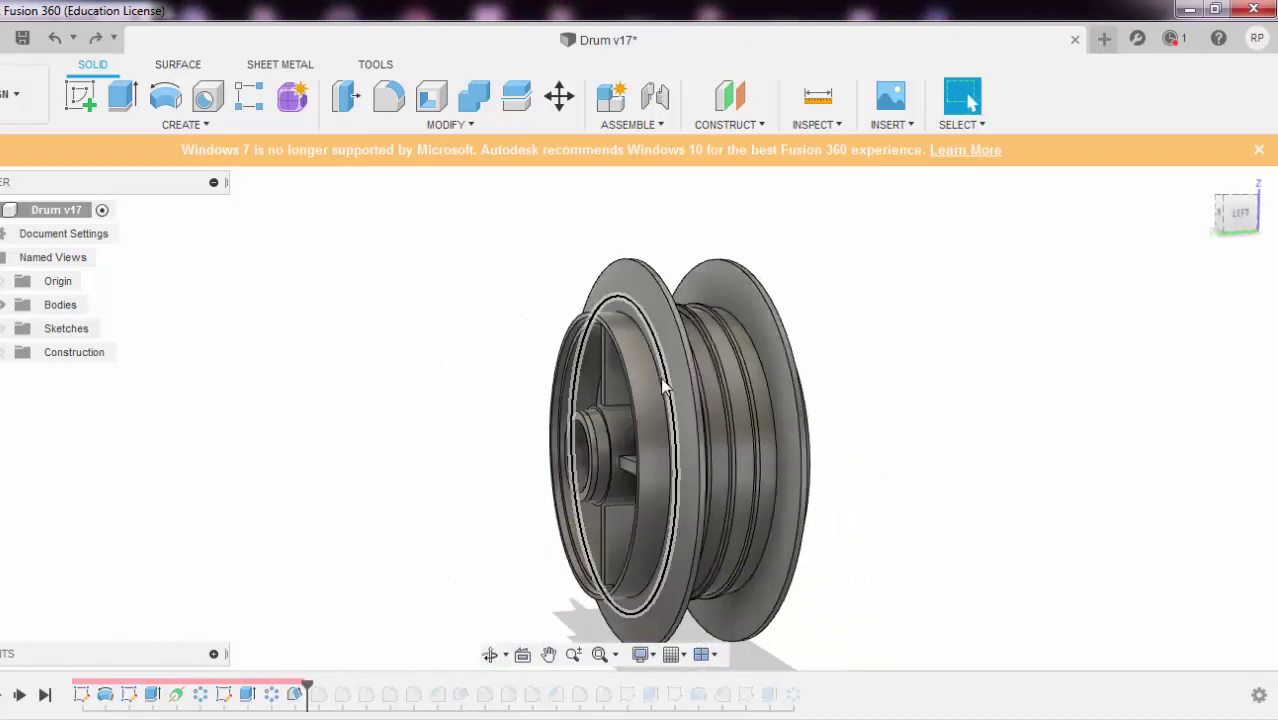
key("f")
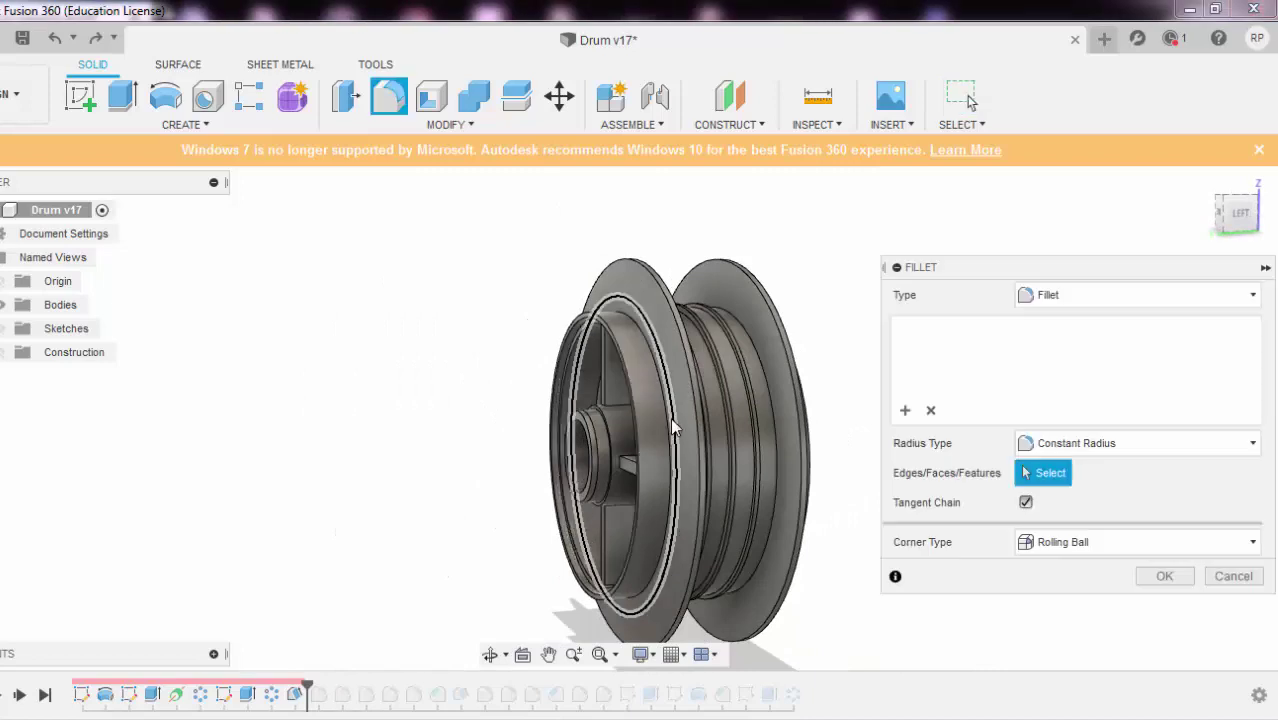
left_click(663, 418)
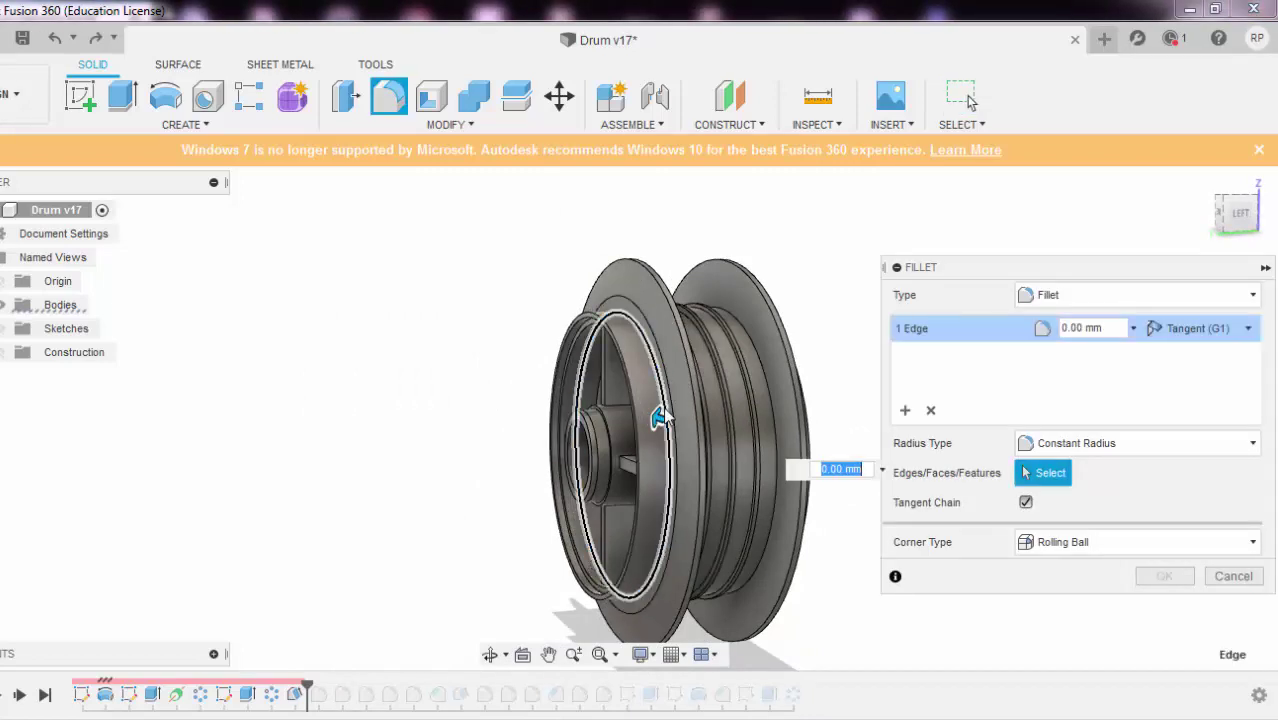
type("10")
key("Return")
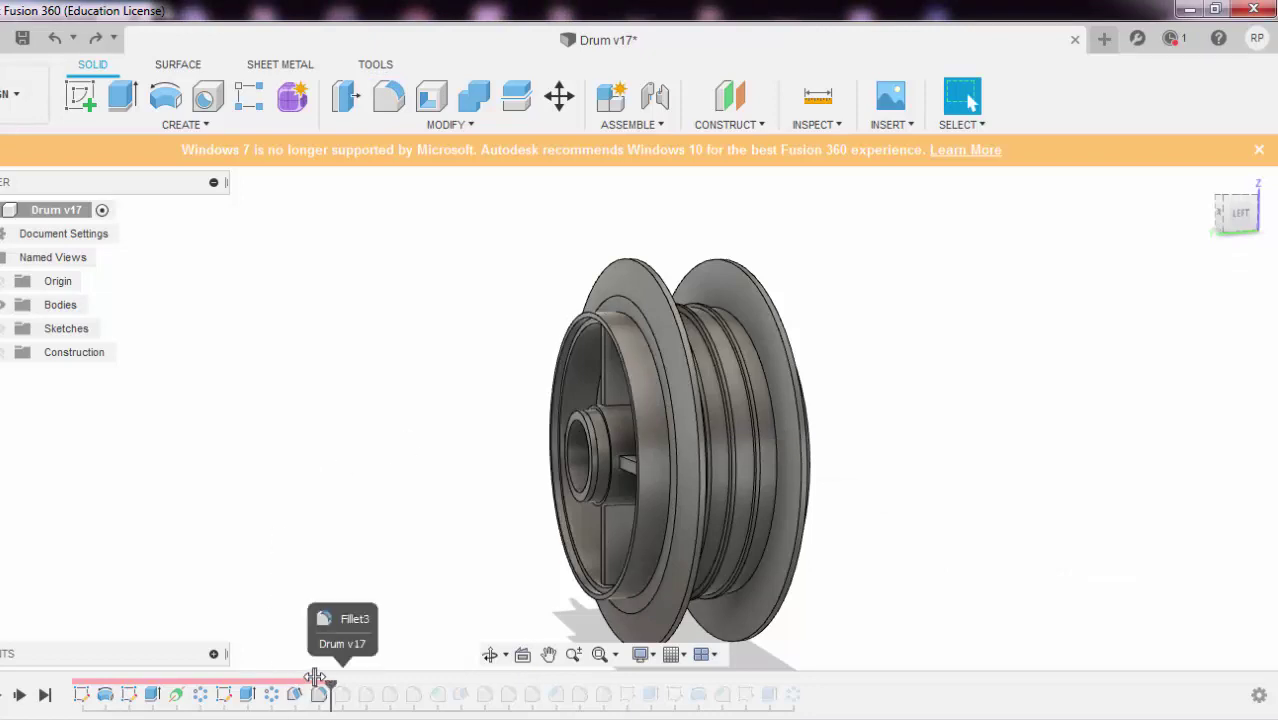
- Roll the design history forward past the first fillet and highlight its faces on both flanges from the side
left_click_drag(308, 682, 330, 684)
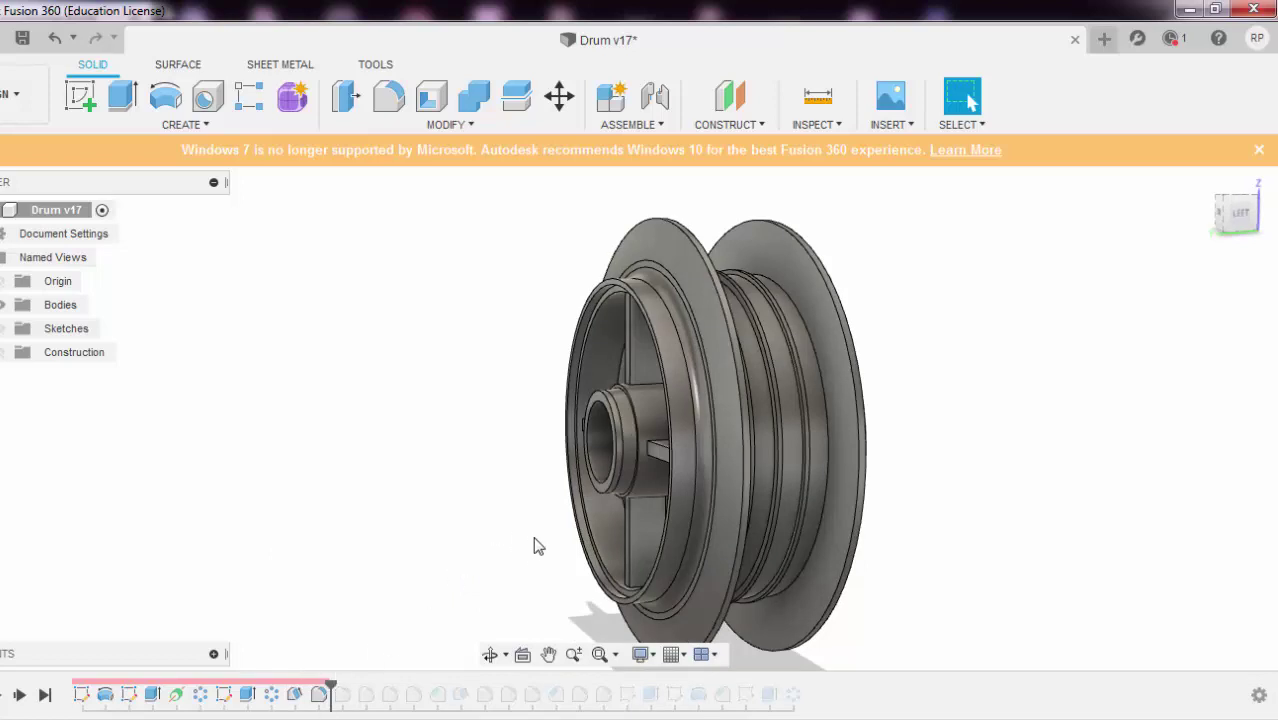
mouse_move(521, 532)
left_mouse_down()
mouse_move(476, 533)
mouse_move(518, 536)
left_mouse_up()
left_click(319, 694)
mouse_move(418, 548)
middle_mouse_down("shift")
mouse_move(387, 556)
mouse_move(432, 550)
middle_mouse_up("shift")
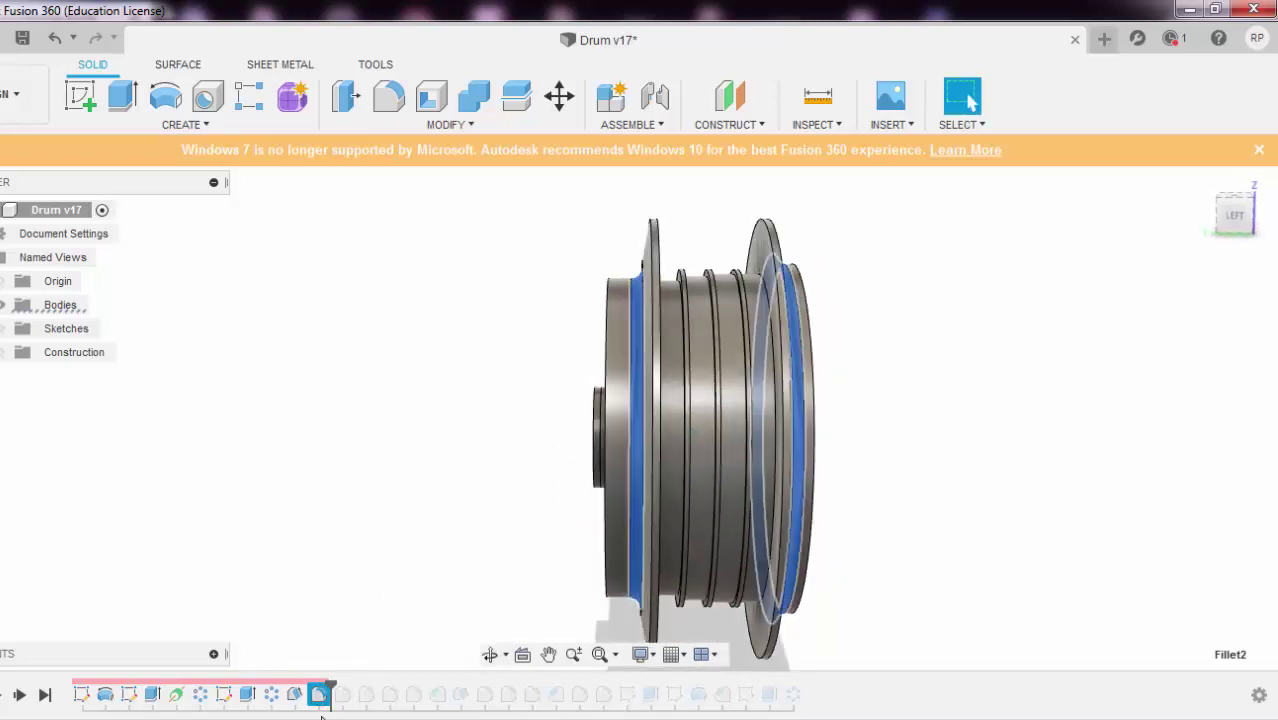
- Roll the design history forward past the next four fillets, up to just before the chamfer
left_click(343, 642)
left_click_drag(331, 692, 362, 692)
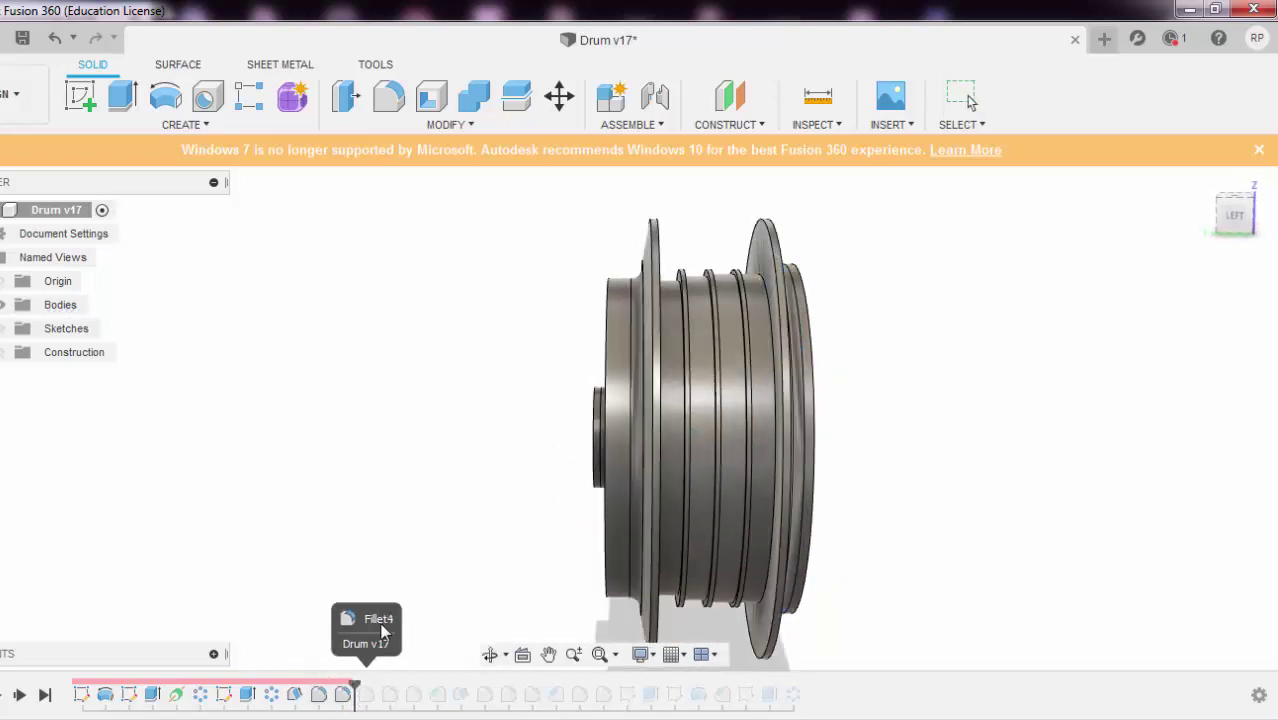
left_click_drag(380, 628, 380, 628)
middle_click_drag(431, 437, 397, 633, "shift")
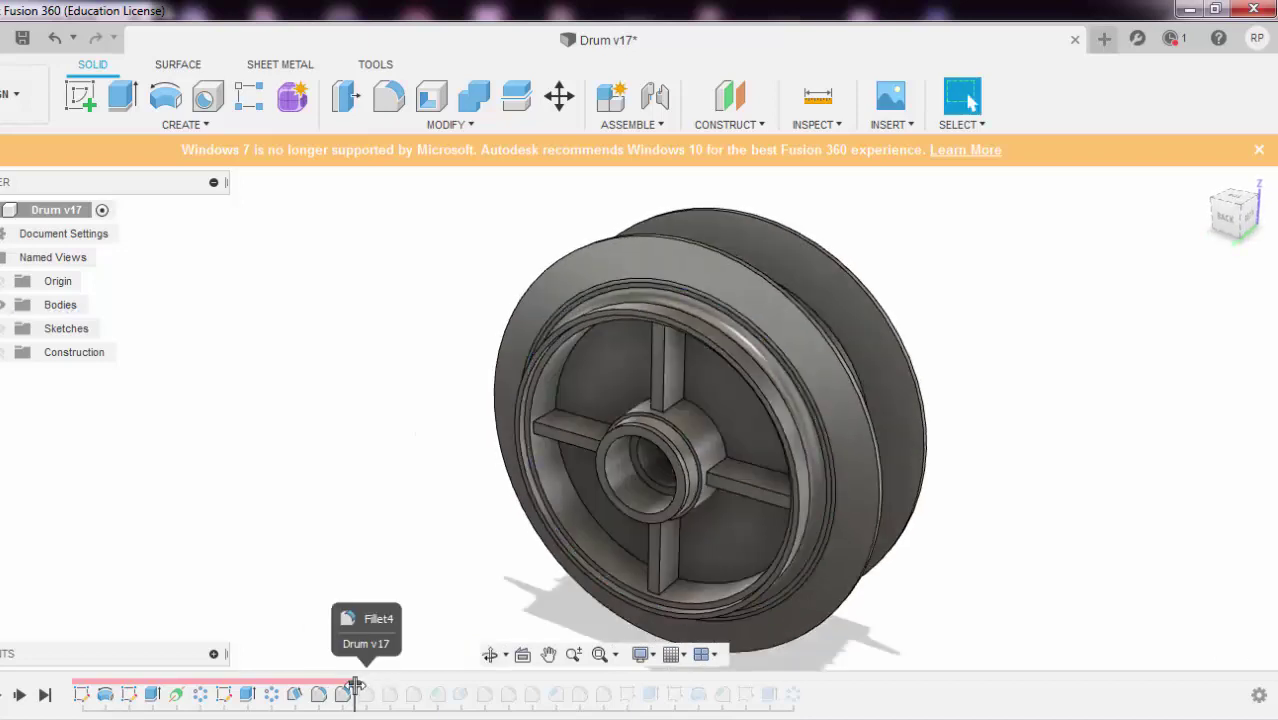
mouse_move(356, 686)
left_mouse_down()
mouse_move(435, 671)
mouse_move(426, 679)
left_mouse_up()
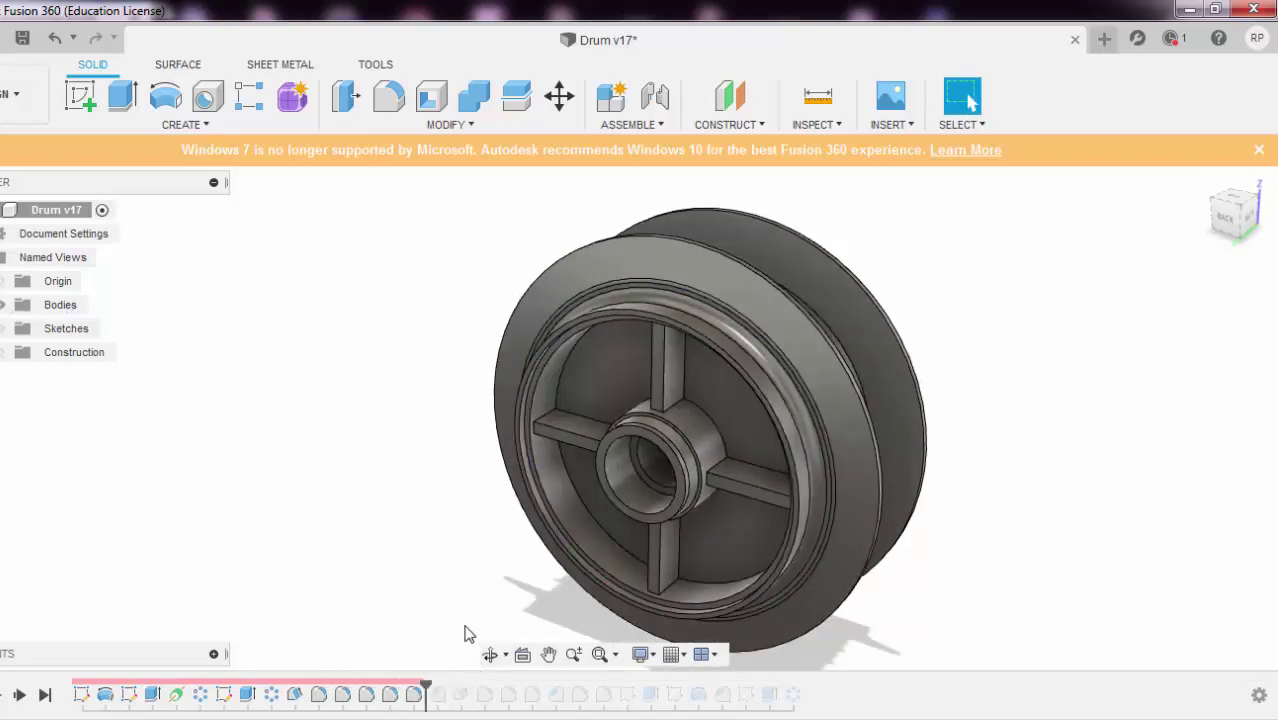
- Roll the design history forward past the chamfer and examine its highlighted edge on the back of the hub bore
left_click(437, 695)
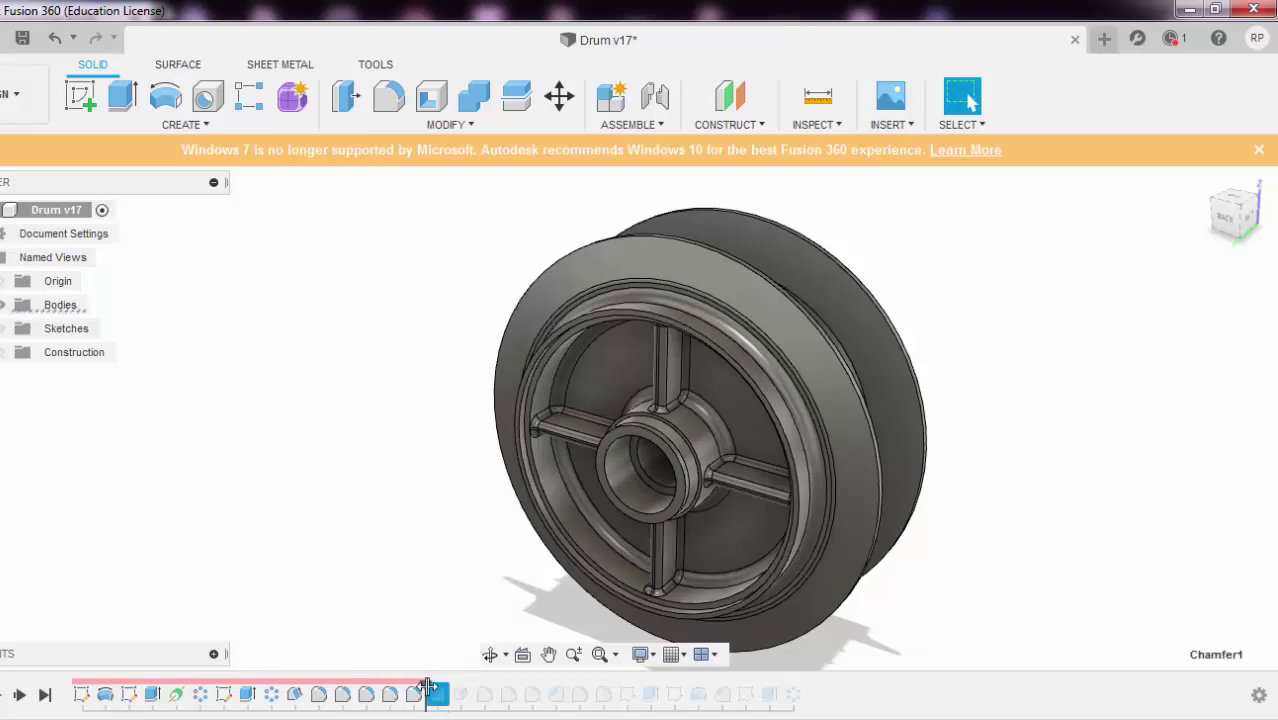
left_click_drag(426, 682, 449, 686)
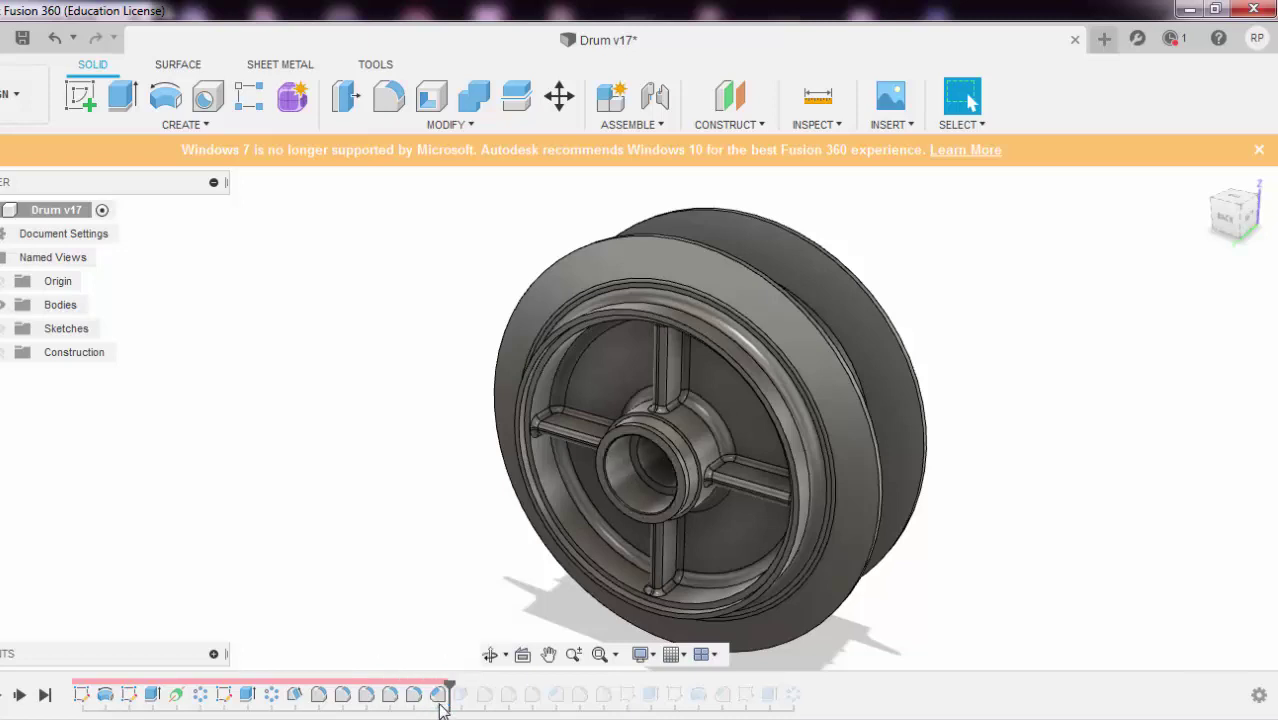
scroll(628, 487, "up", 5)
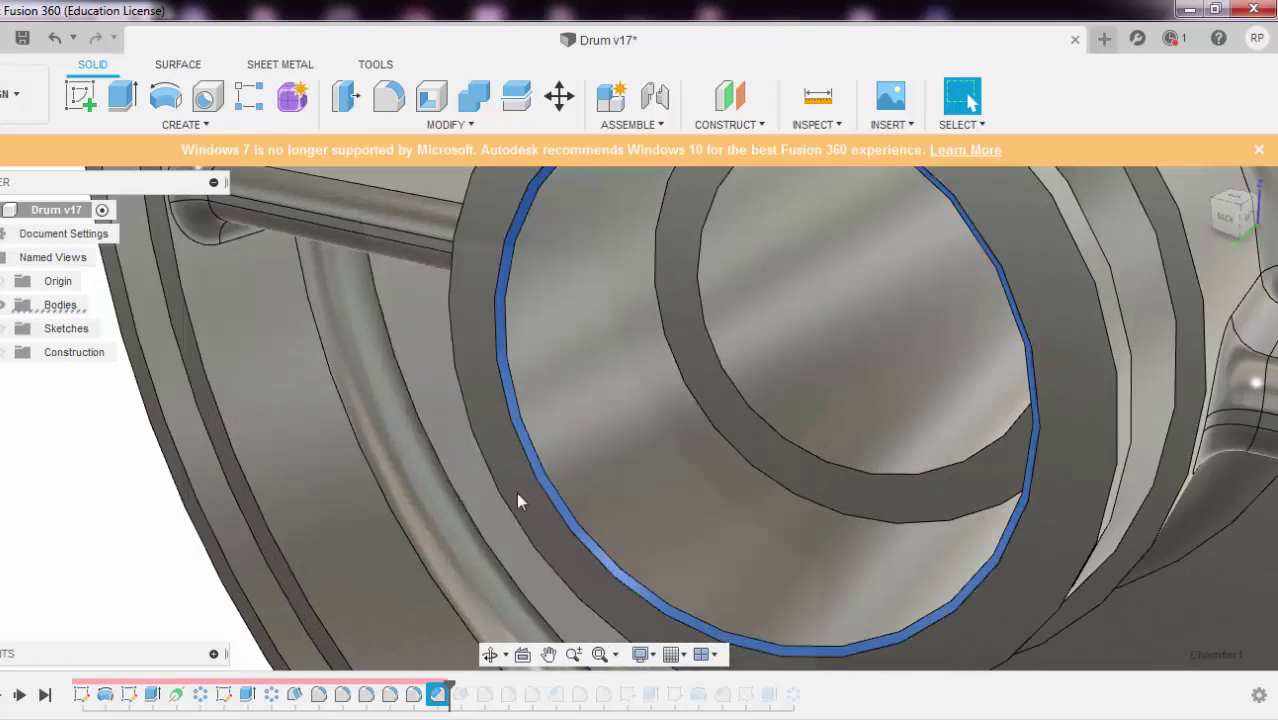
scroll(512, 491, "down", 3)
scroll(510, 490, "down", 3)
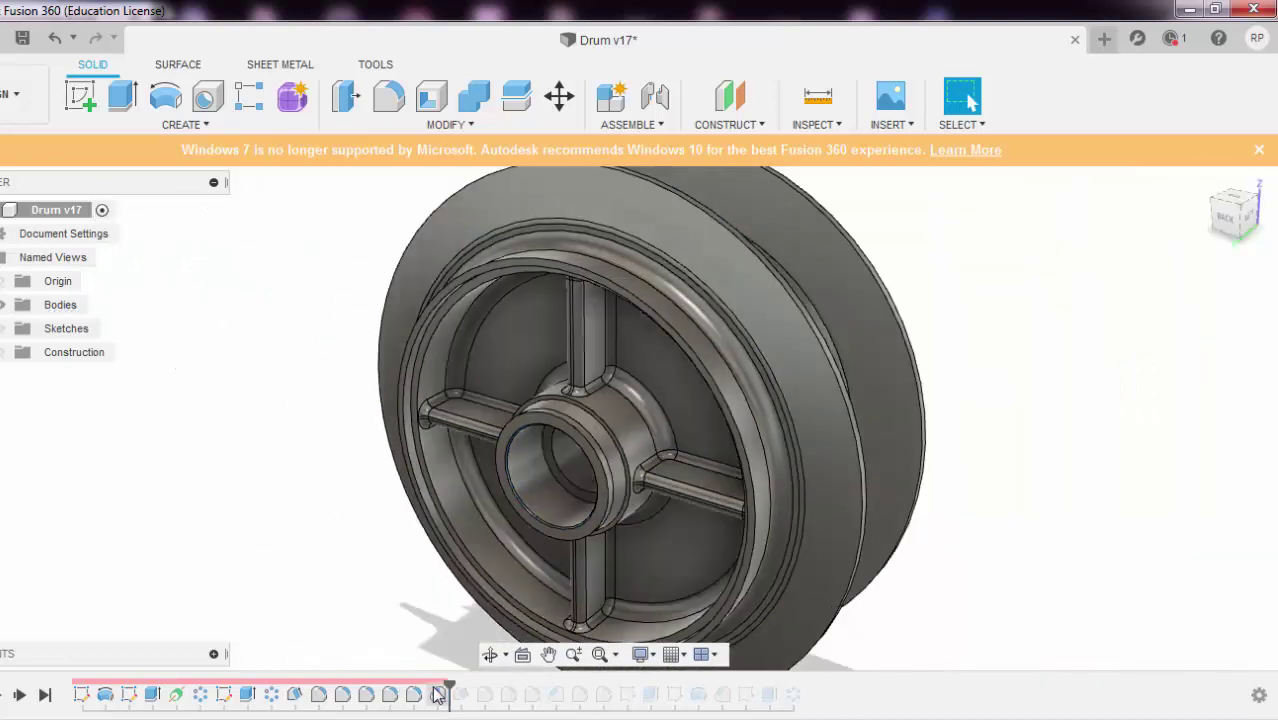
- Roll the design history forward past the second draft and examine its hub face from the front side
left_click_drag(452, 685, 473, 687)
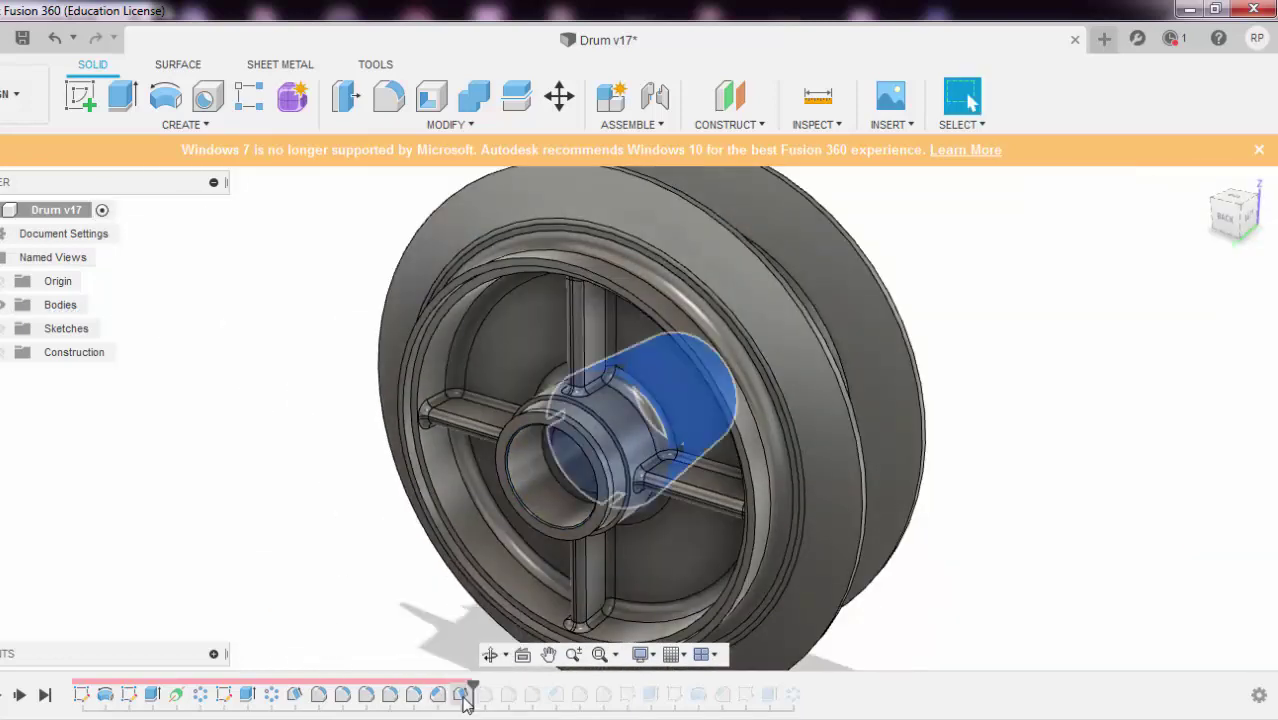
left_click(462, 697)
middle_click_drag(628, 420, 508, 376, "shift")
left_click(293, 457)
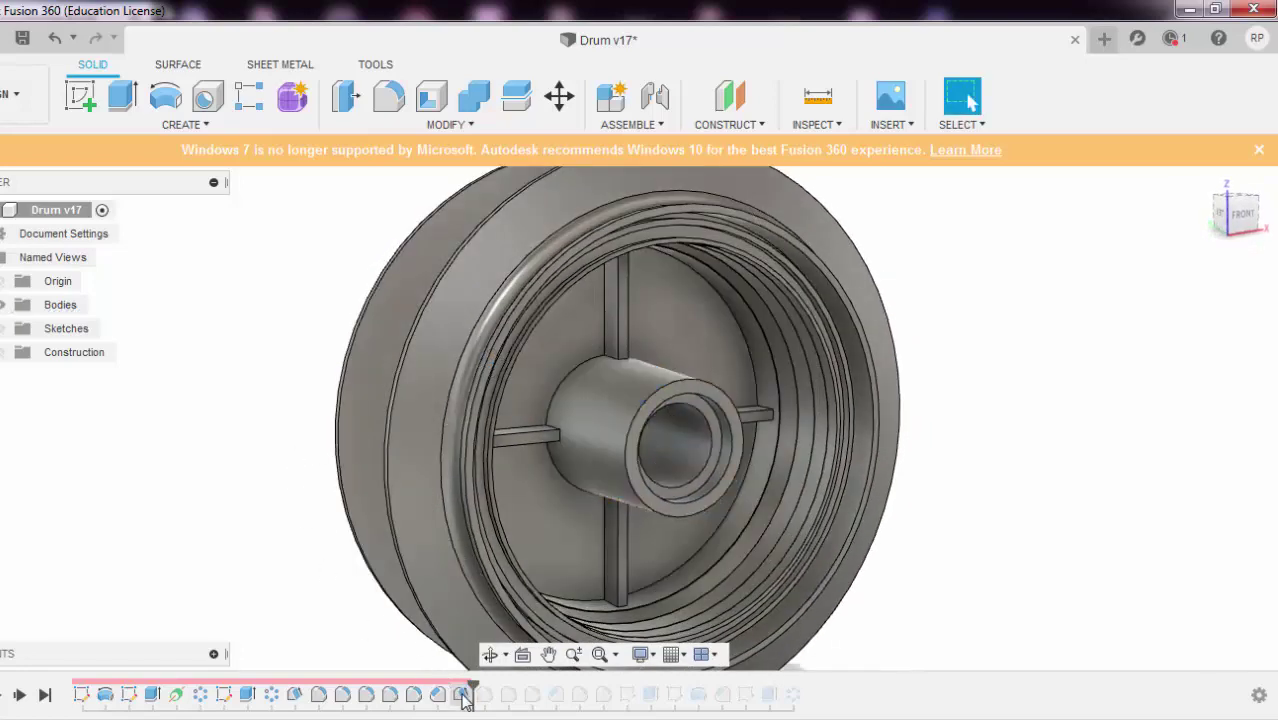
- Roll the design history forward past the fillet following the second draft, highlight that fillet, and clear the selection
mouse_move(465, 698)
left_mouse_down()
mouse_move(456, 688)
mouse_move(483, 683)
left_mouse_up()
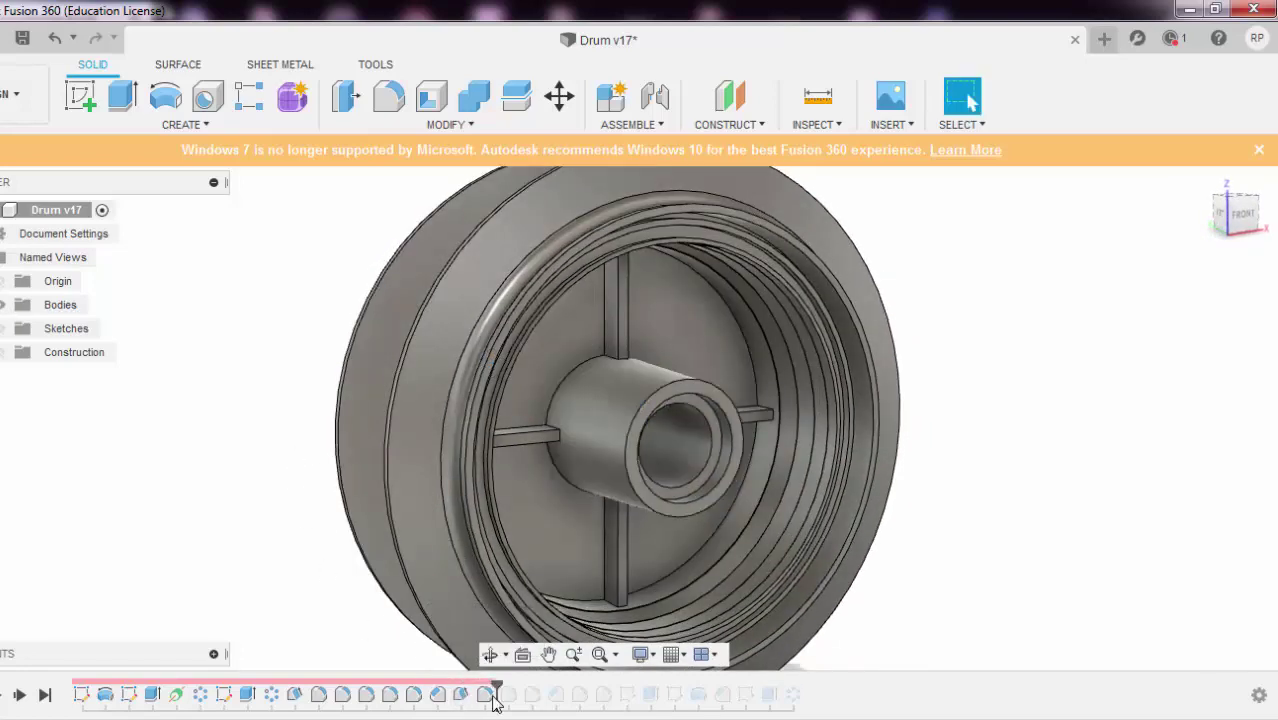
left_click(490, 700)
left_click(324, 551)
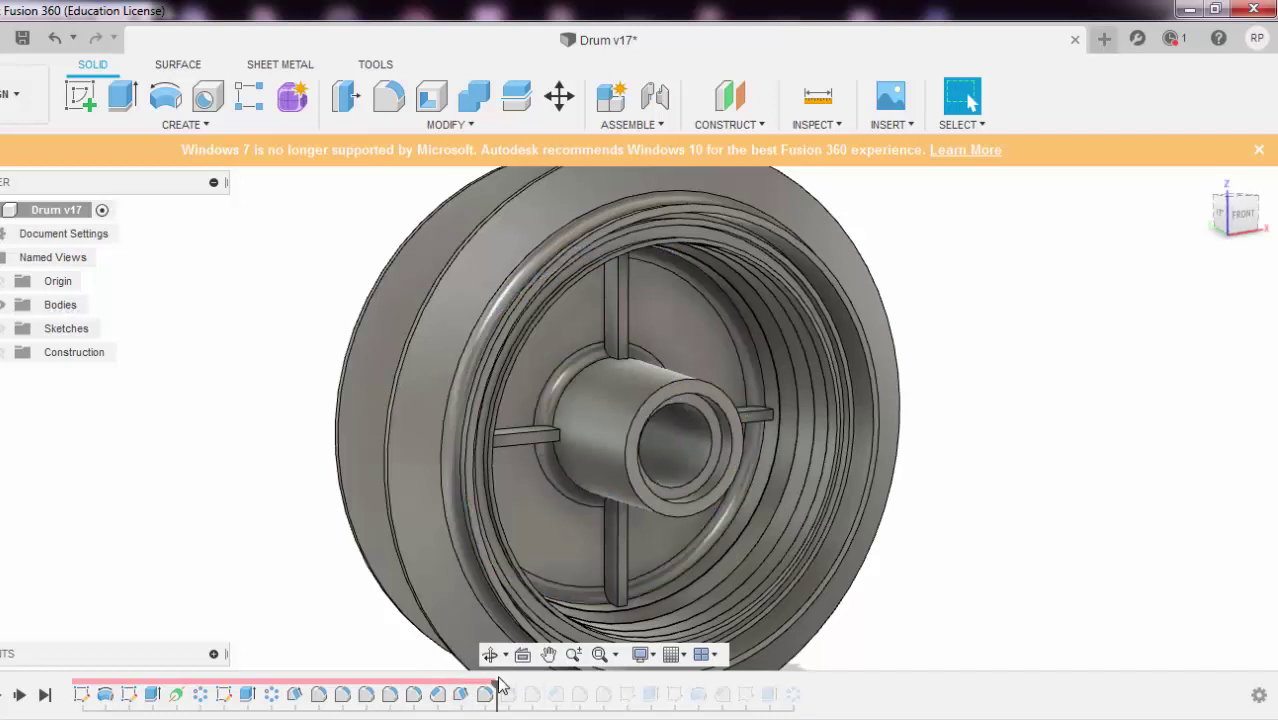
- Roll the design history forward past the next fillet, examine its highlighted rib edges up close, and clear the selection
left_click_drag(514, 682, 516, 688)
left_click(514, 702)
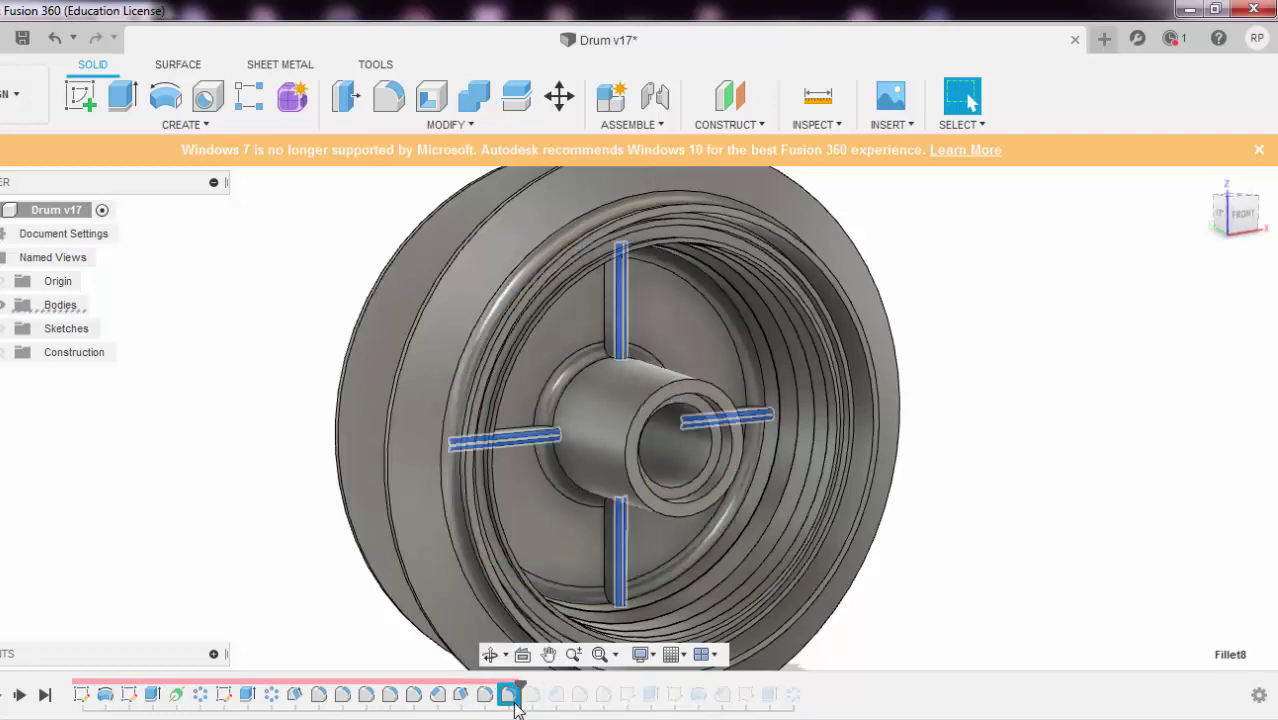
scroll(655, 360, "up", 5)
scroll(1165, 389, "down", 2)
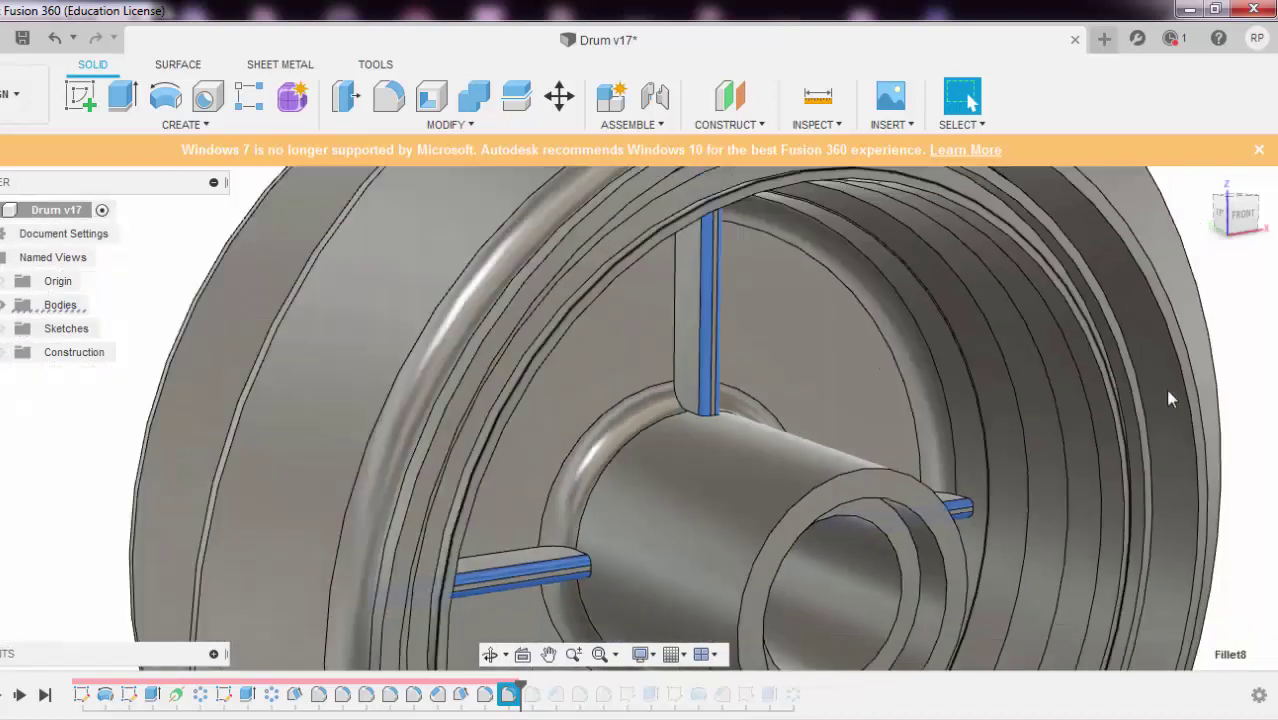
left_click(1265, 342)
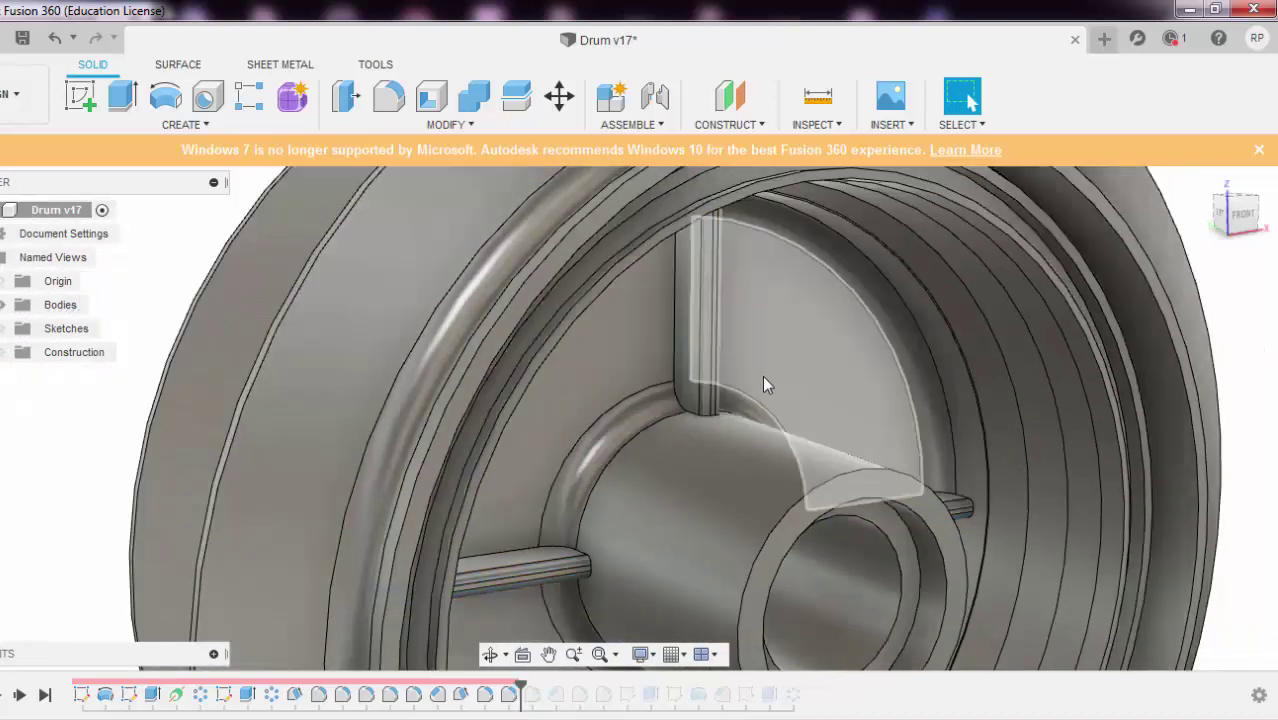
- Roll the design history forward past the fillet around the rib bases, examine its highlighted faces, and clear the selection
left_click_drag(523, 684, 533, 686)
left_click(532, 694)
scroll(662, 427, "down", 3)
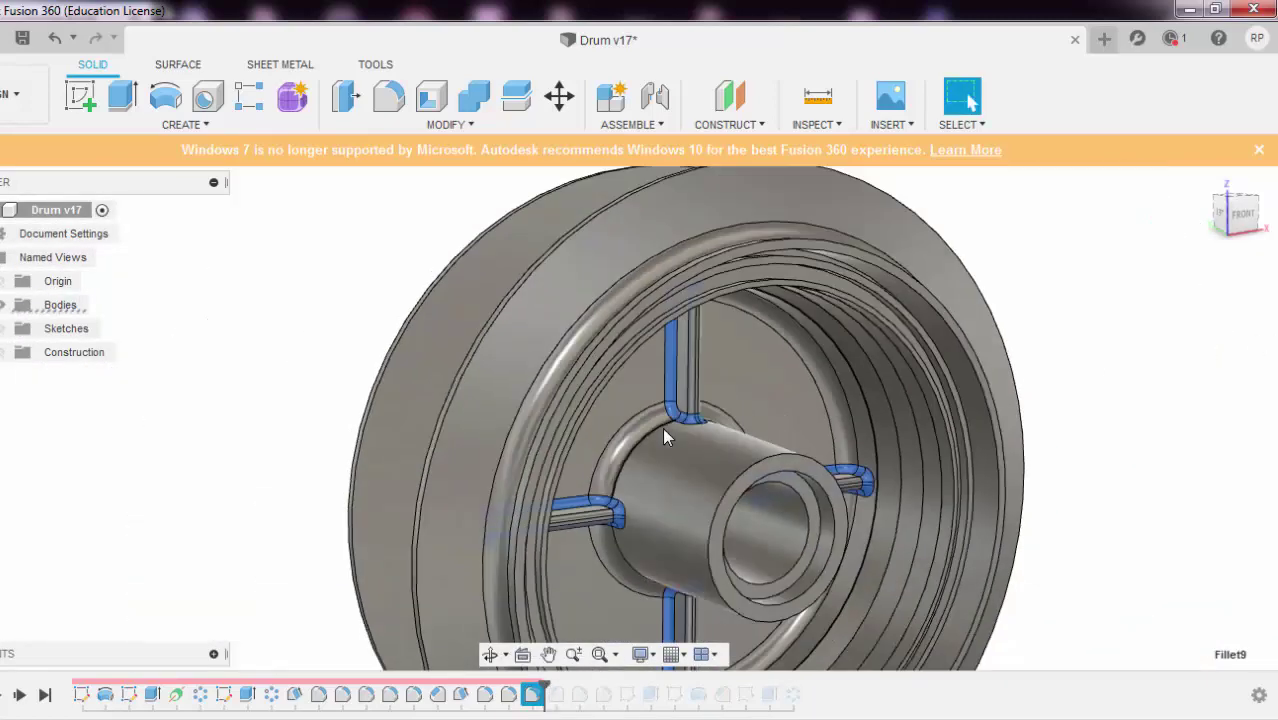
middle_click_drag(675, 441, 622, 412, "shift")
left_click(1136, 480)
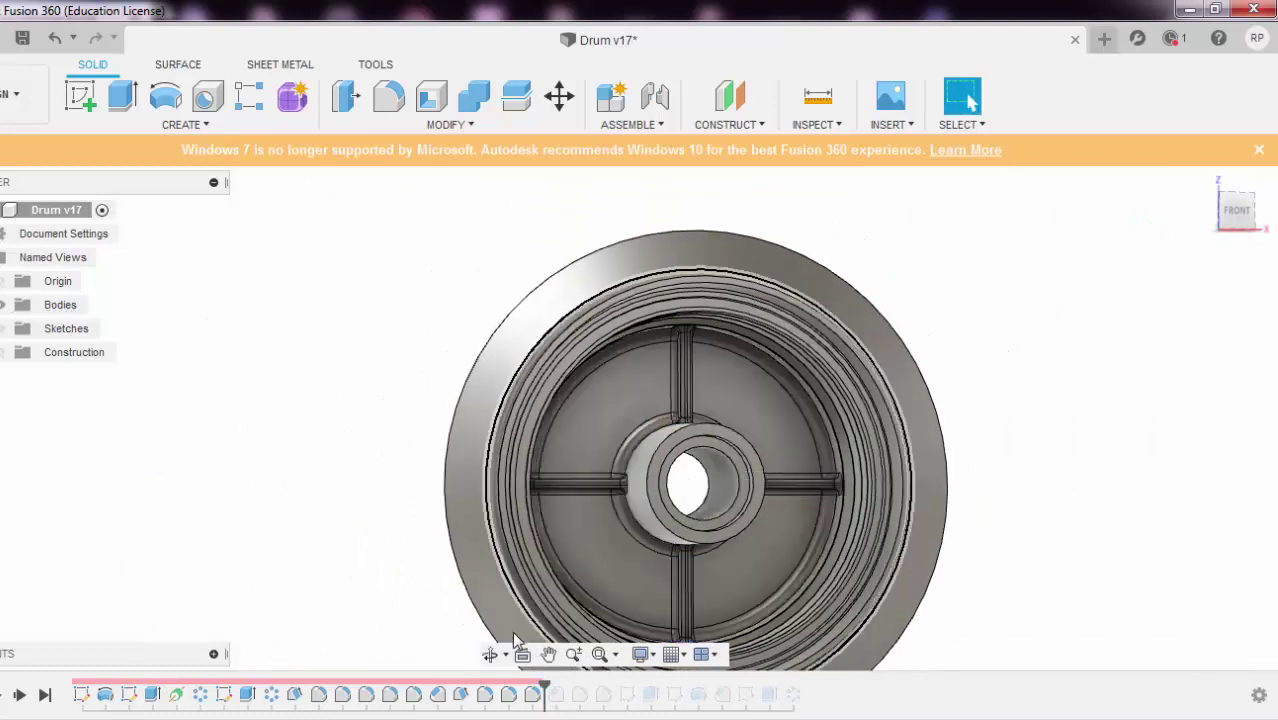
- Roll the design history forward past the second chamfer and the two fillets after it, and examine the hub and rims
left_click_drag(540, 684, 614, 686)
left_click(556, 694)
left_click(582, 696)
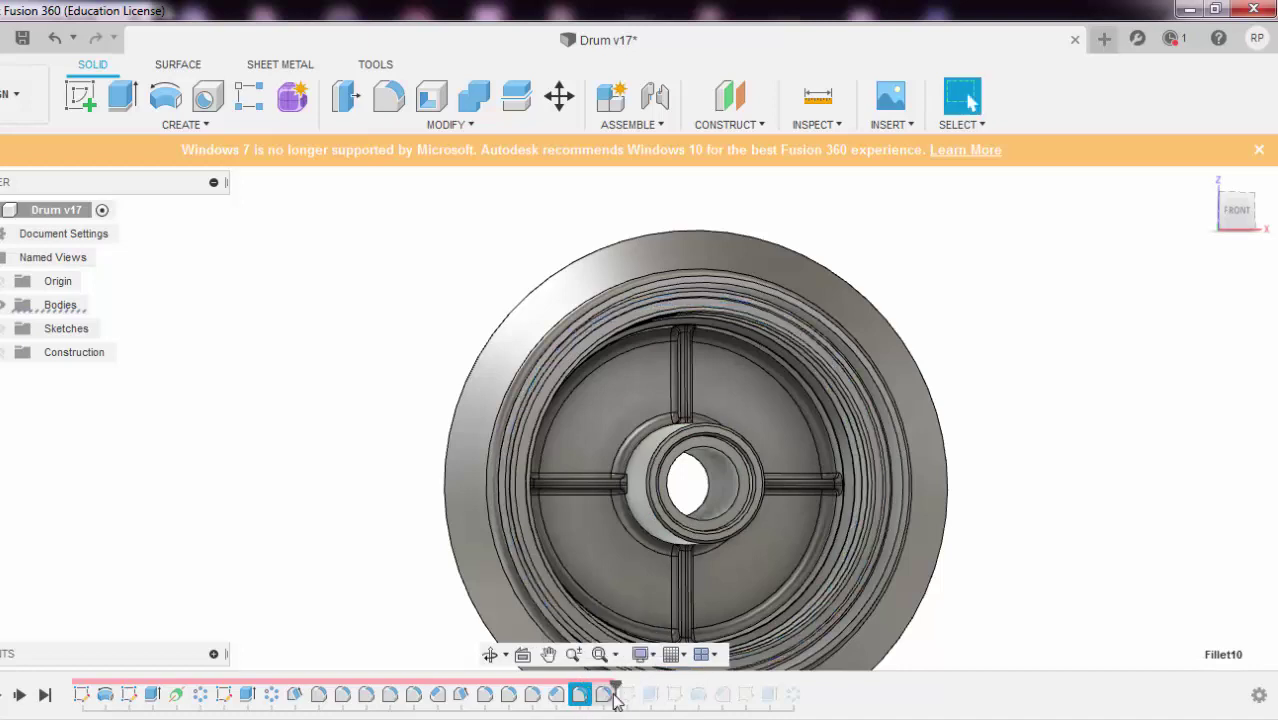
middle_click_drag(1041, 523, 1078, 467, "shift")
left_click(1075, 467)
scroll(945, 455, "up", 5)
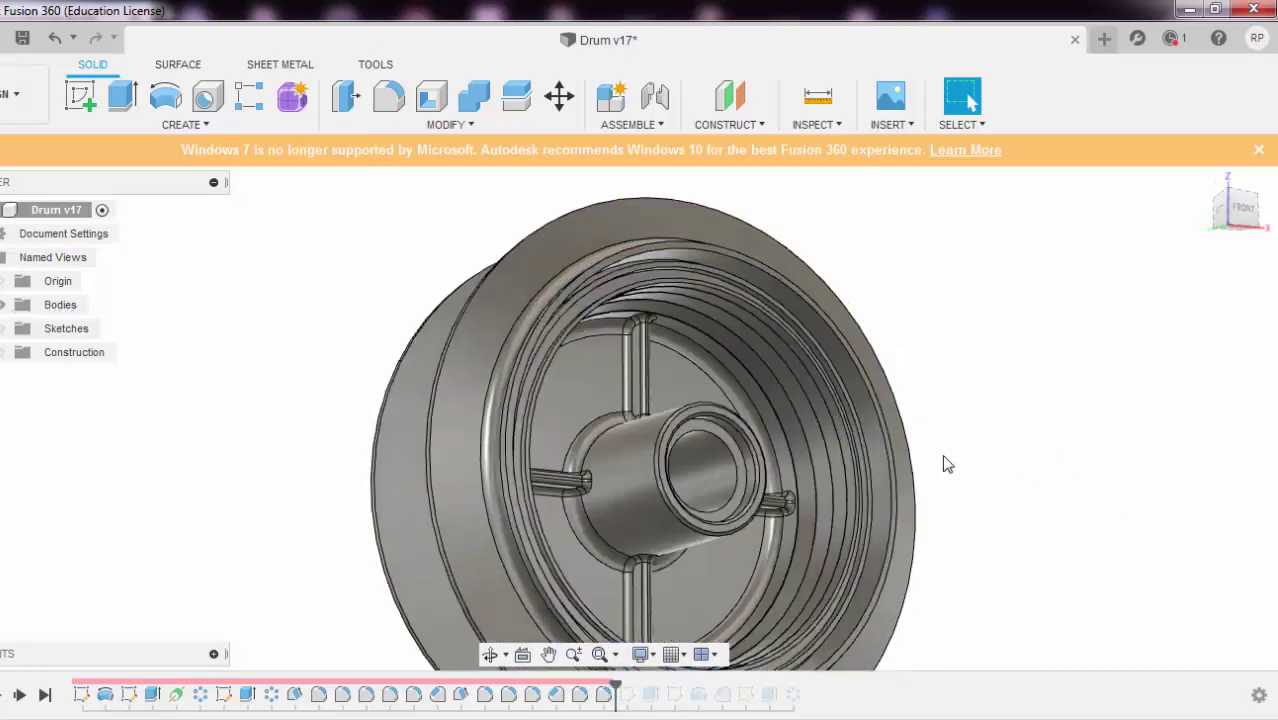
scroll(732, 488, "down", 4)
middle_click_drag(760, 487, 605, 466, "shift")
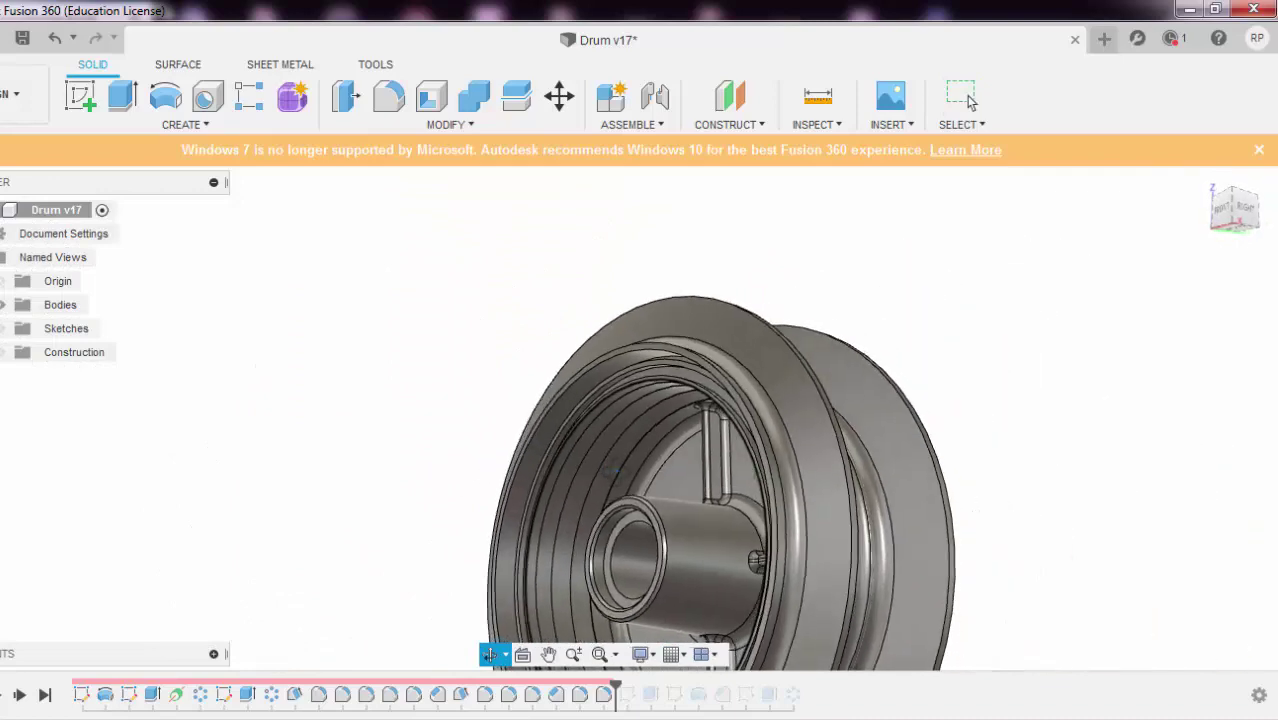
scroll(616, 463, "up", 6)
scroll(597, 462, "down", 6)
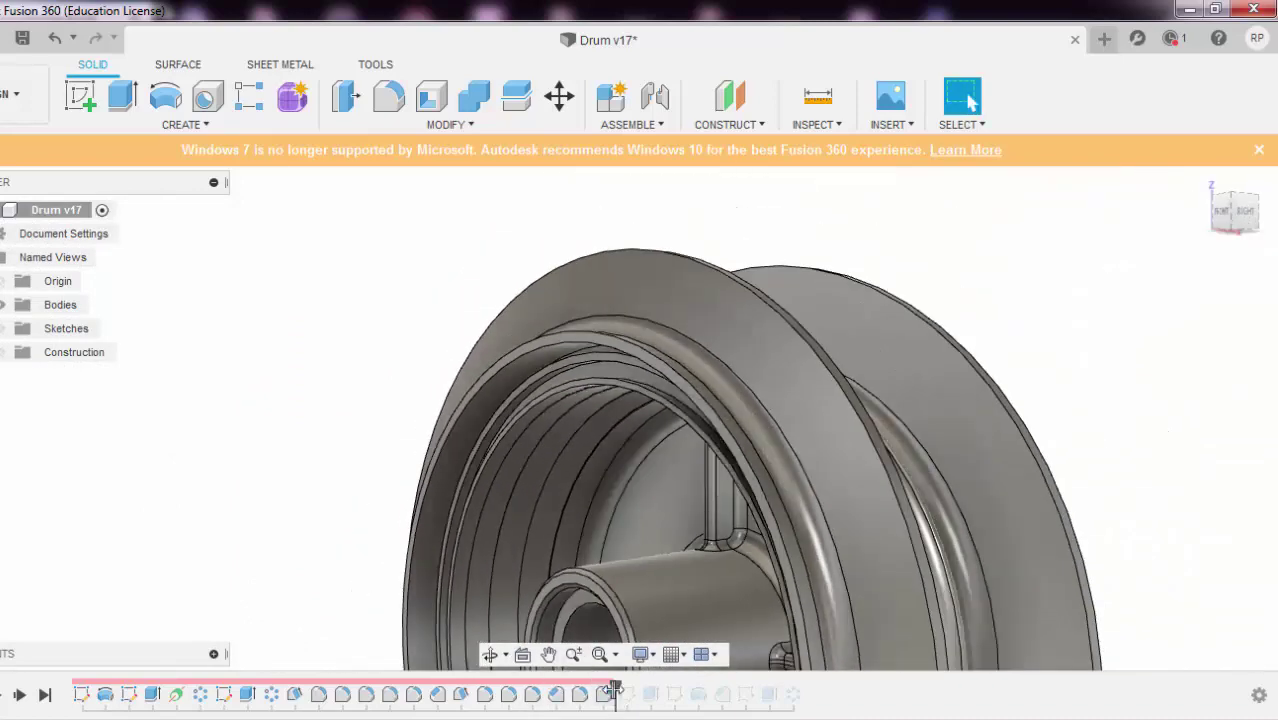
- Roll the design history past the next sketch, return it to just before that sketch, and clear the selection
left_click(605, 692)
left_click(629, 694)
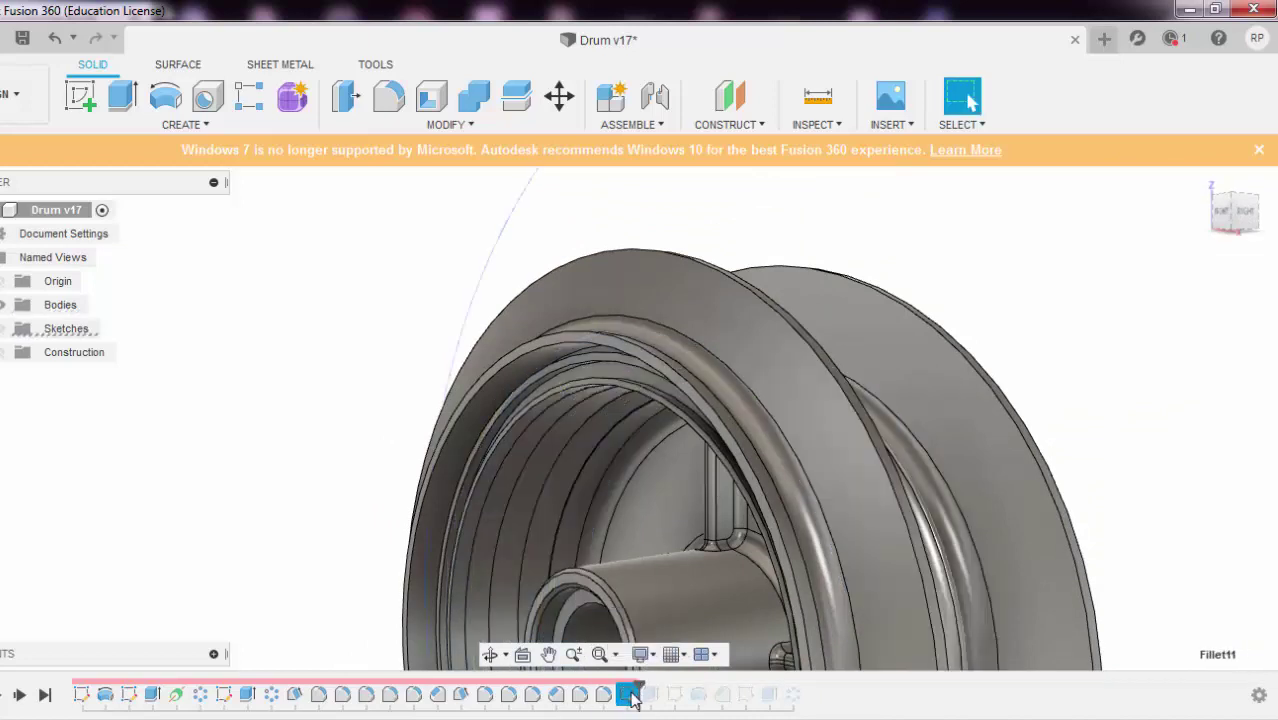
left_click_drag(637, 682, 615, 683)
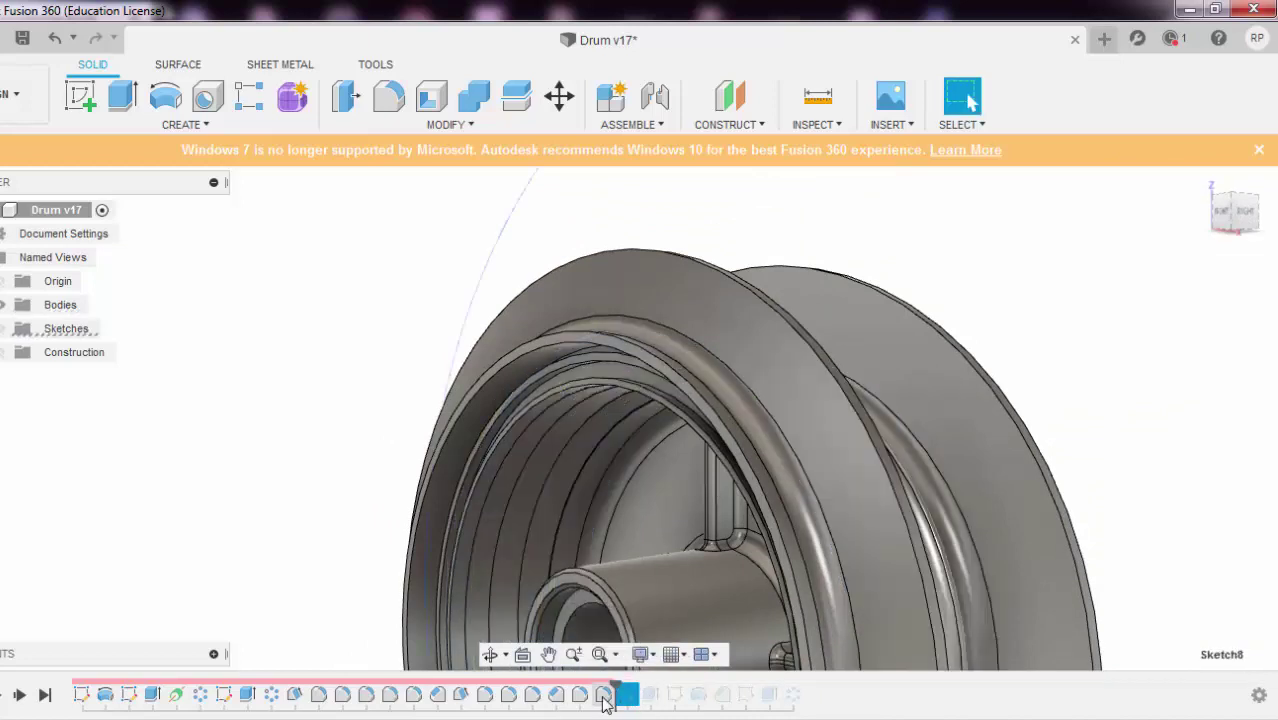
left_click(305, 437)
- Try a section analysis of the drum through the YZ plane and inspect the cut
scroll(225, 254, "down", 3)
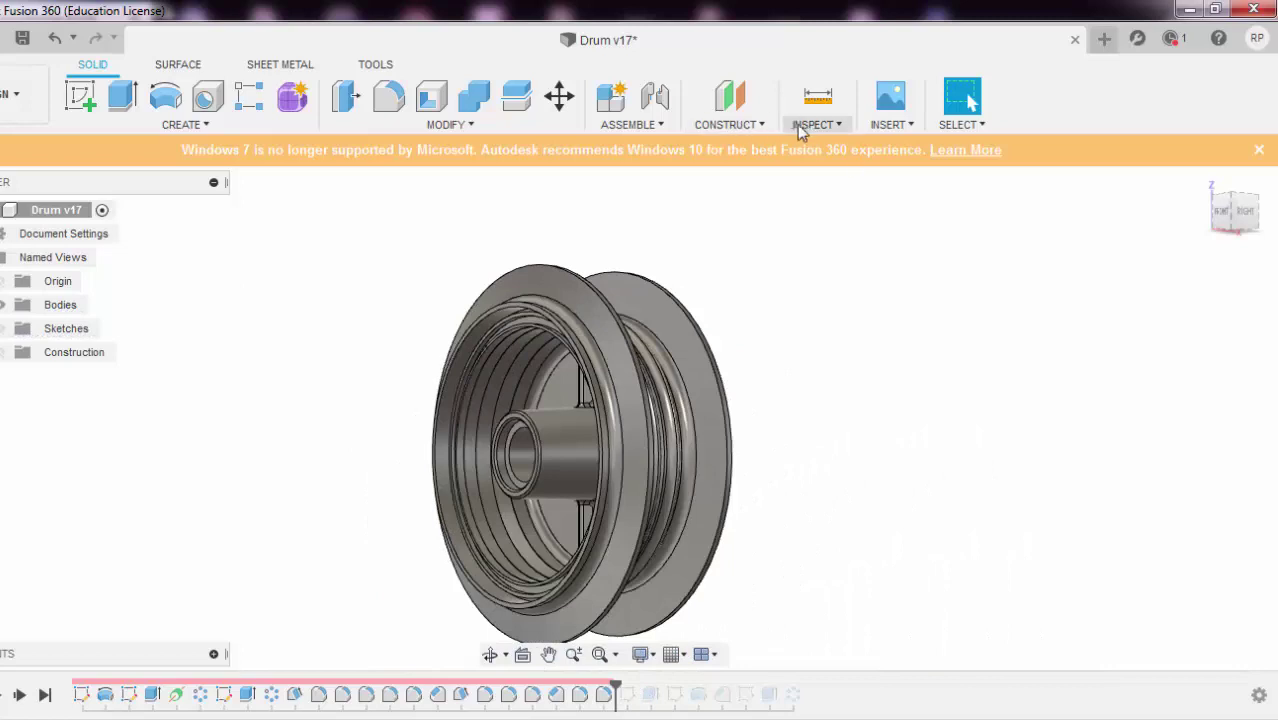
left_click(809, 124)
left_click(826, 321)
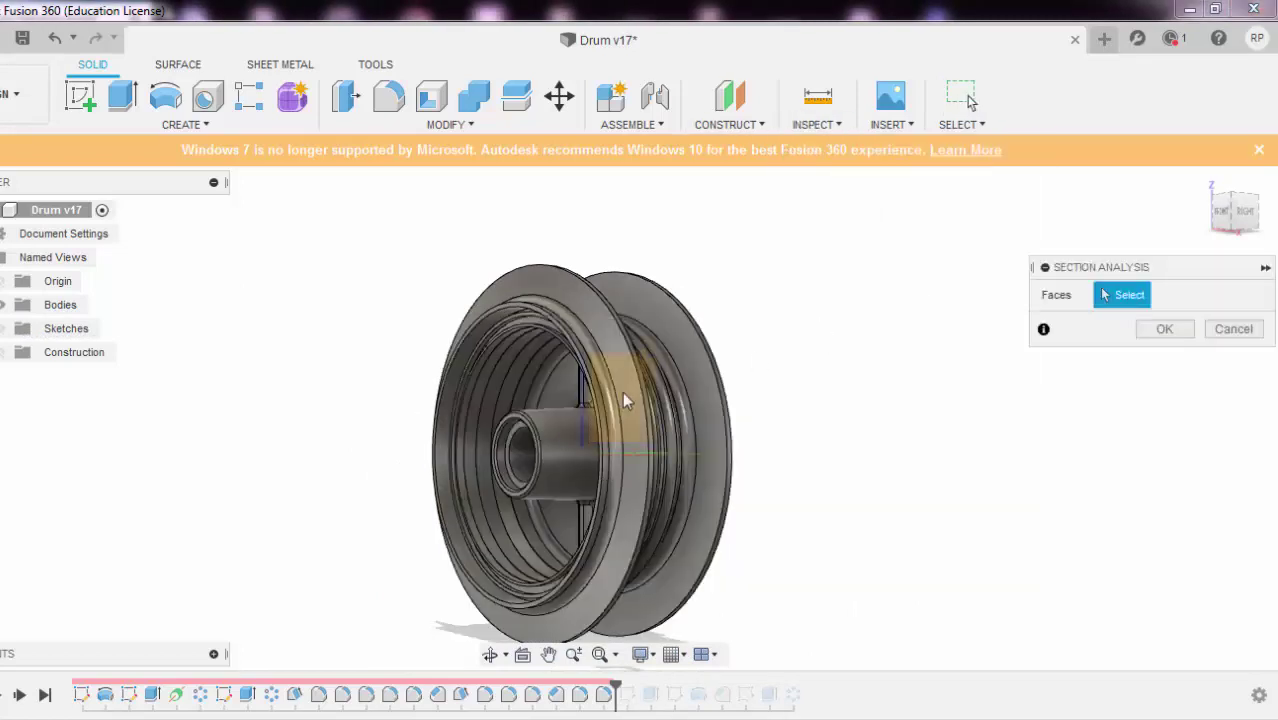
left_click(646, 374)
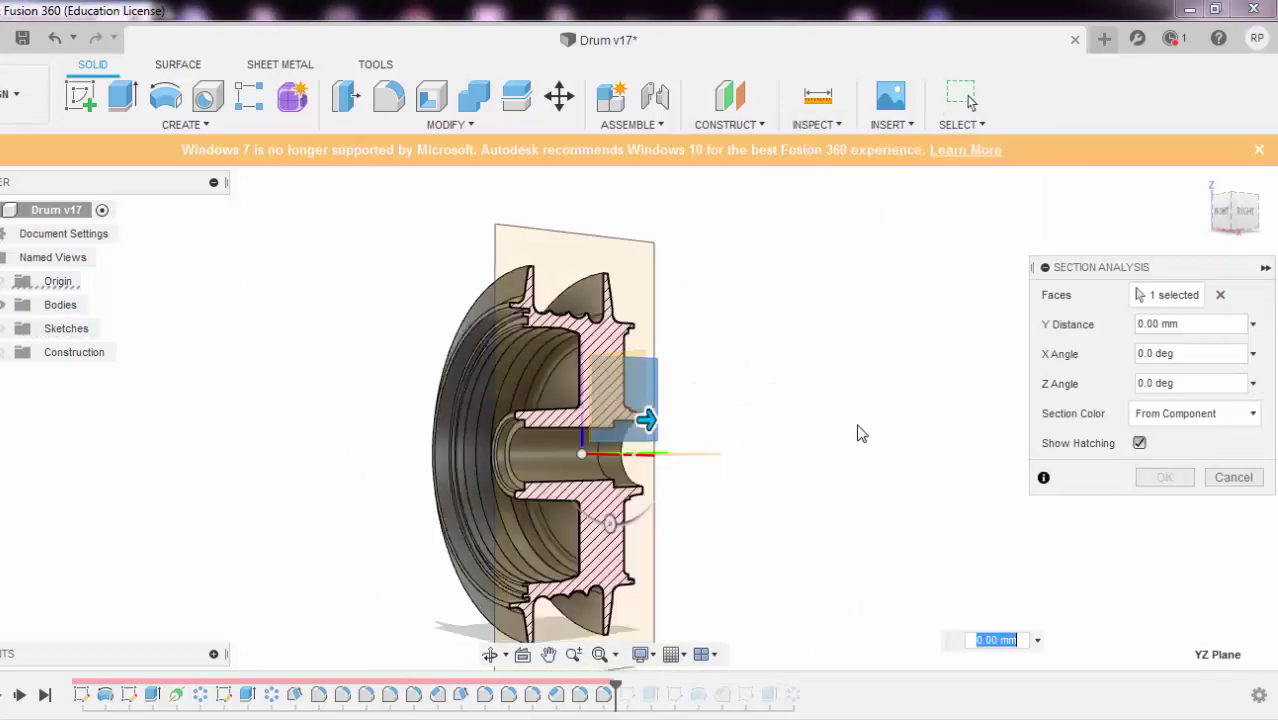
mouse_move(722, 397)
middle_mouse_down("shift")
mouse_move(668, 440)
mouse_move(707, 391)
middle_mouse_up("shift")
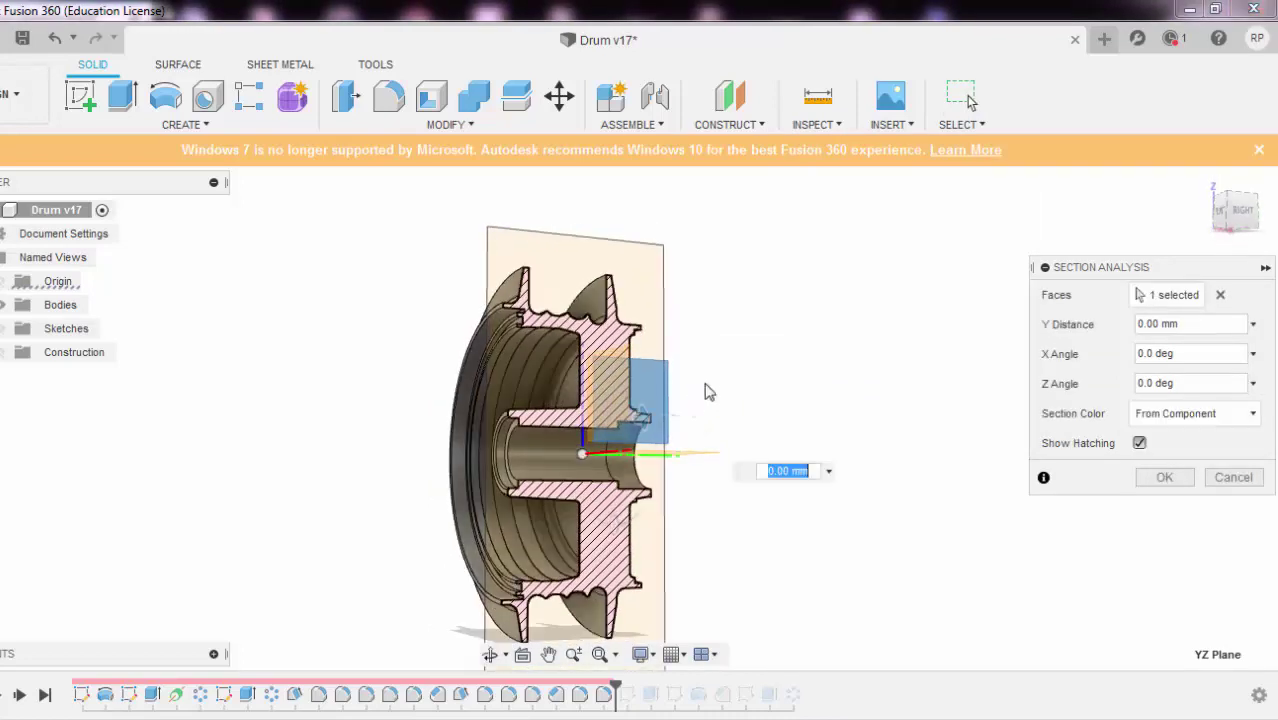
scroll(506, 358, "up", 10)
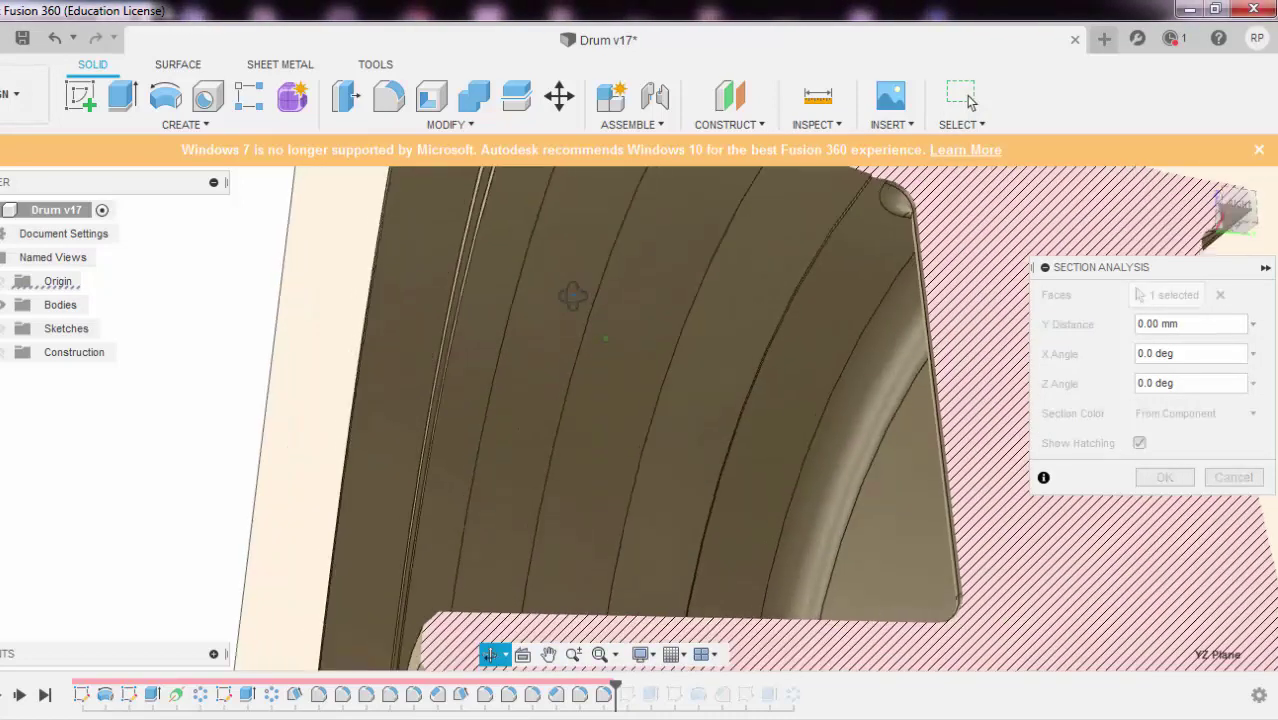
scroll(558, 425, "down", 10)
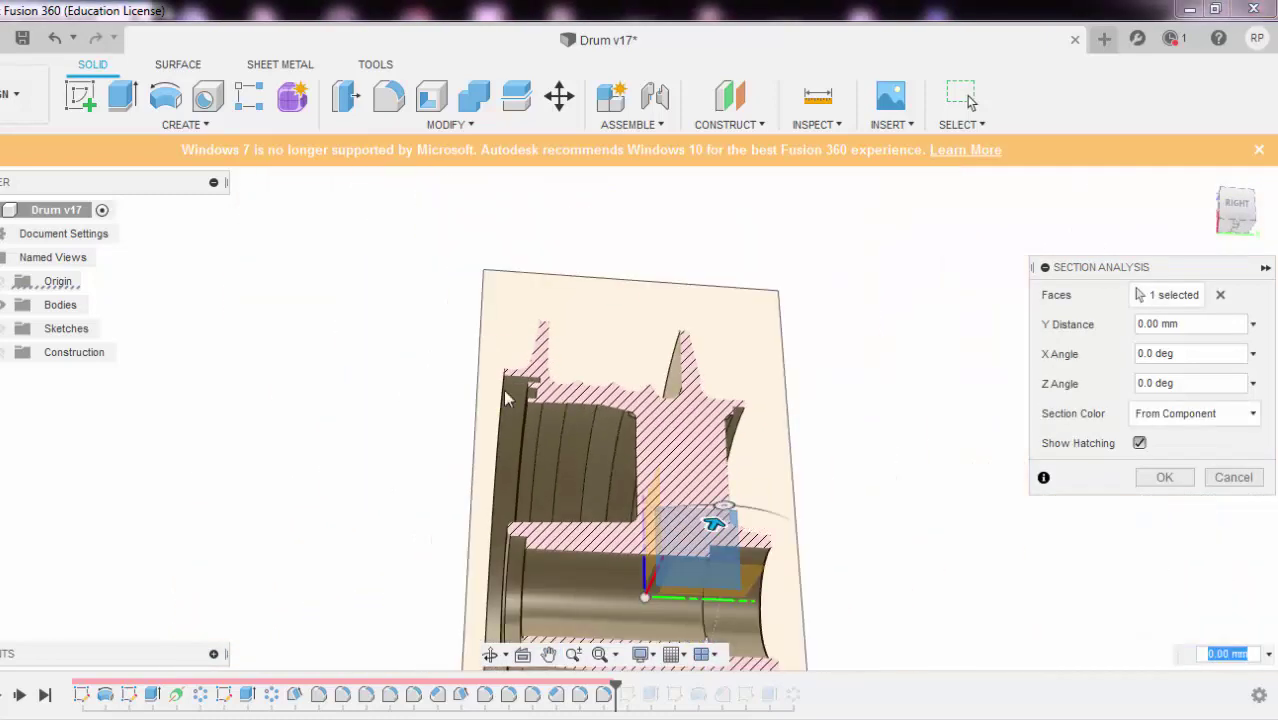
key("Escape")
- Examine the stepped inner wall, filleted ribs and hub inside the drum from several angles
middle_click_drag(407, 369, 366, 468, "shift")
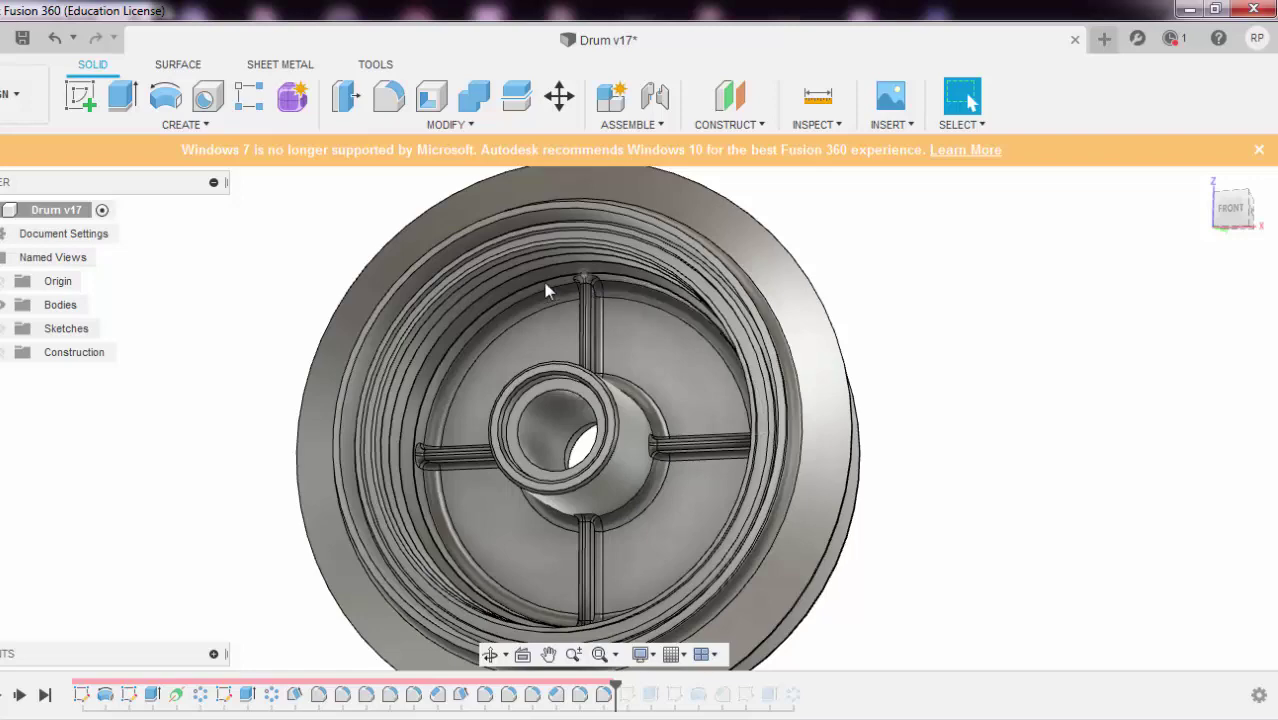
middle_click_drag(379, 485, 339, 553, "shift")
scroll(479, 539, "up", 3)
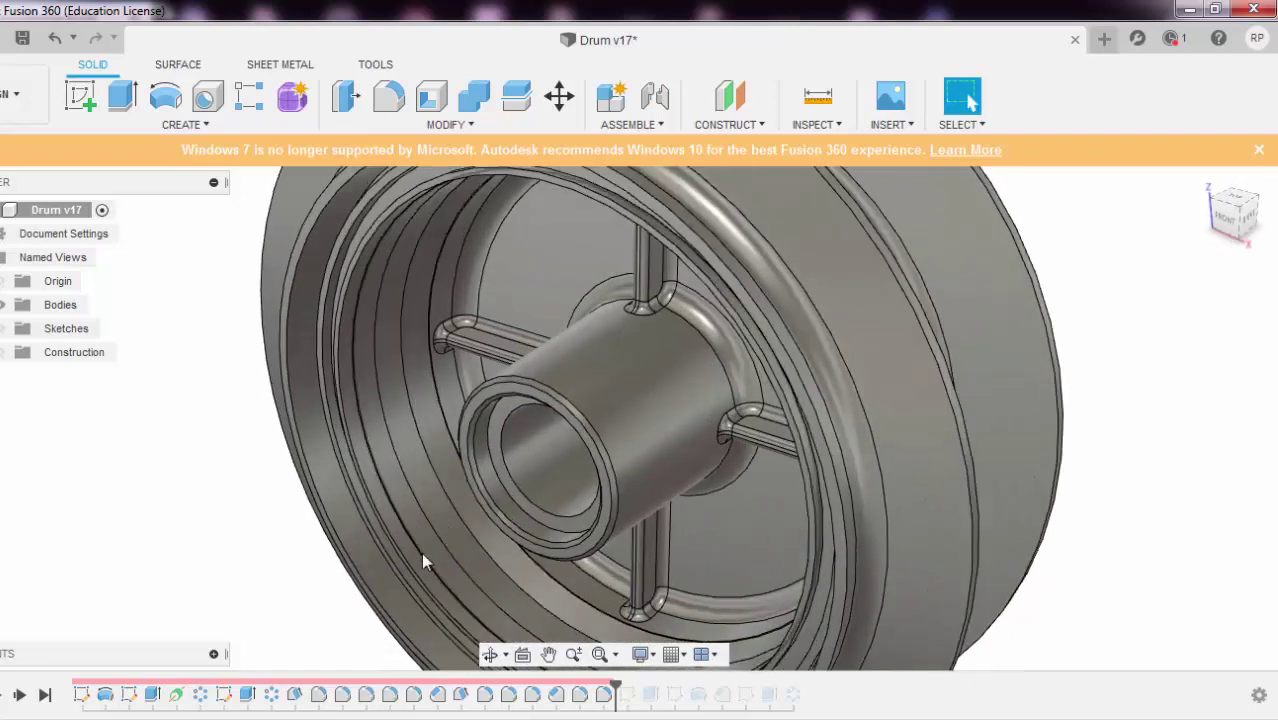
middle_click_drag(471, 565, 485, 505, "shift")
middle_click_drag(485, 500, 506, 585)
scroll(509, 555, "down", 2)
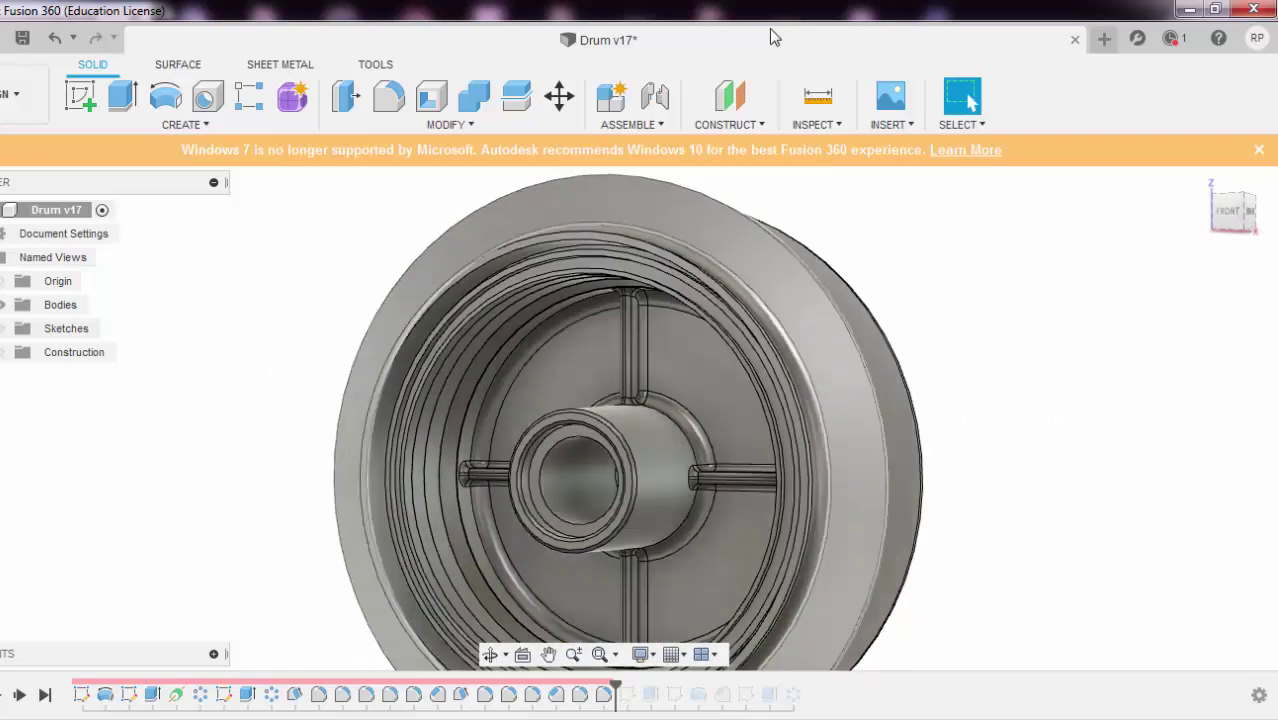
left_click(814, 124)
left_click(818, 321)
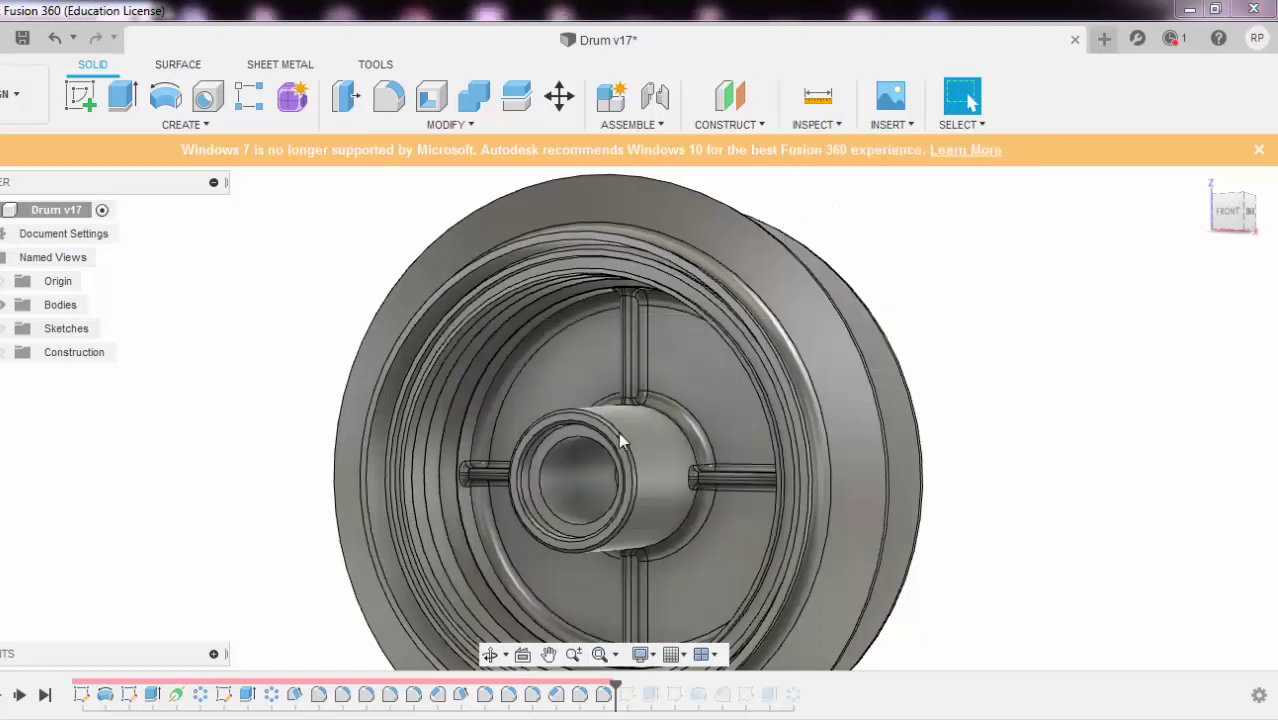
left_click(667, 392)
mouse_move(660, 392)
middle_mouse_down("shift")
mouse_move(645, 425)
mouse_move(662, 379)
middle_mouse_up("shift")
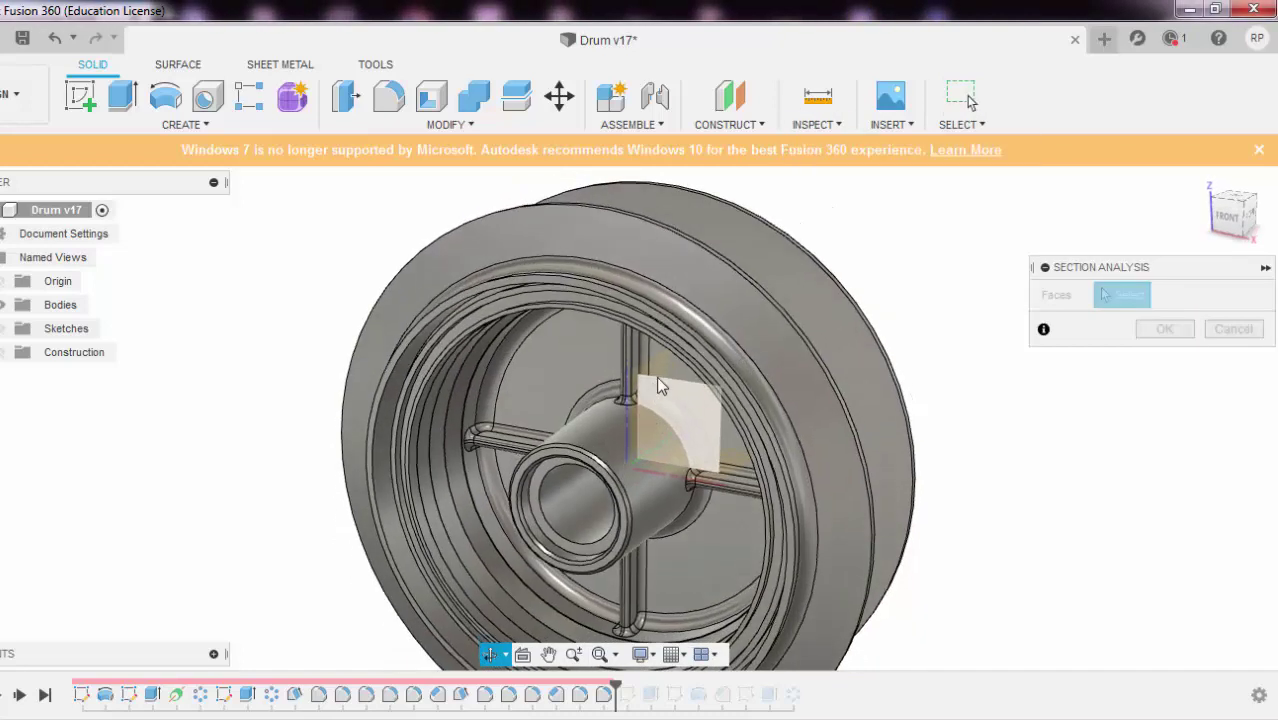
left_click(665, 376)
key("Escape")
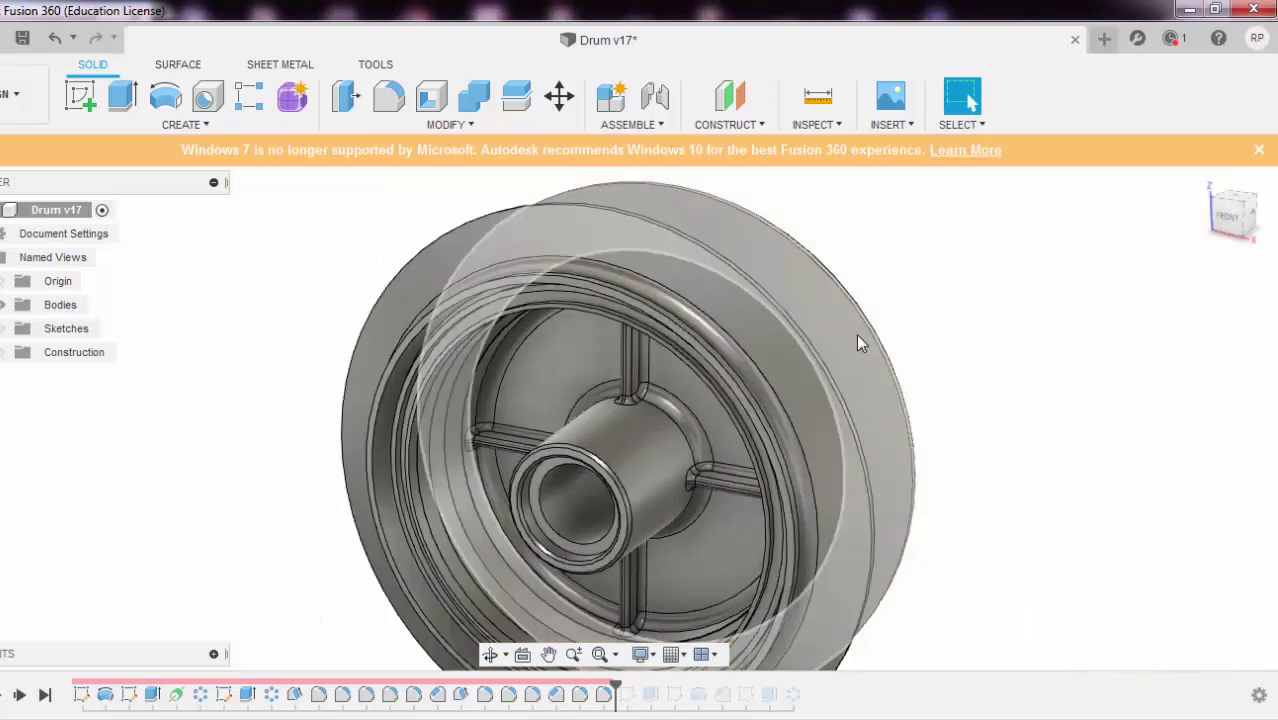
- Create a section analysis through the drum on the YZ plane with a 0.00 mm offset
mouse_move(856, 336)
middle_mouse_down("shift")
mouse_move(676, 350)
mouse_move(702, 327)
mouse_move(790, 345)
middle_mouse_up("shift")
left_click(810, 126)
left_click(827, 321)
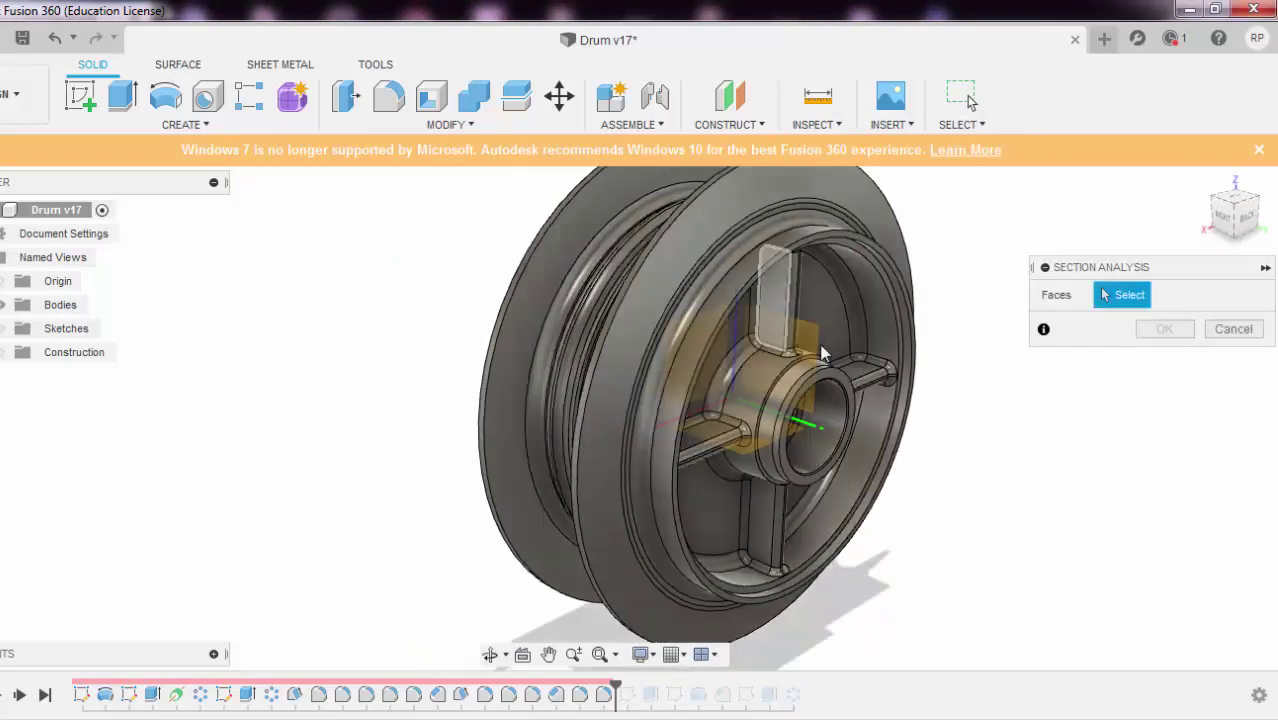
left_click(793, 346)
middle_click_drag(539, 336, 581, 405, "shift")
scroll(744, 293, "up", 5)
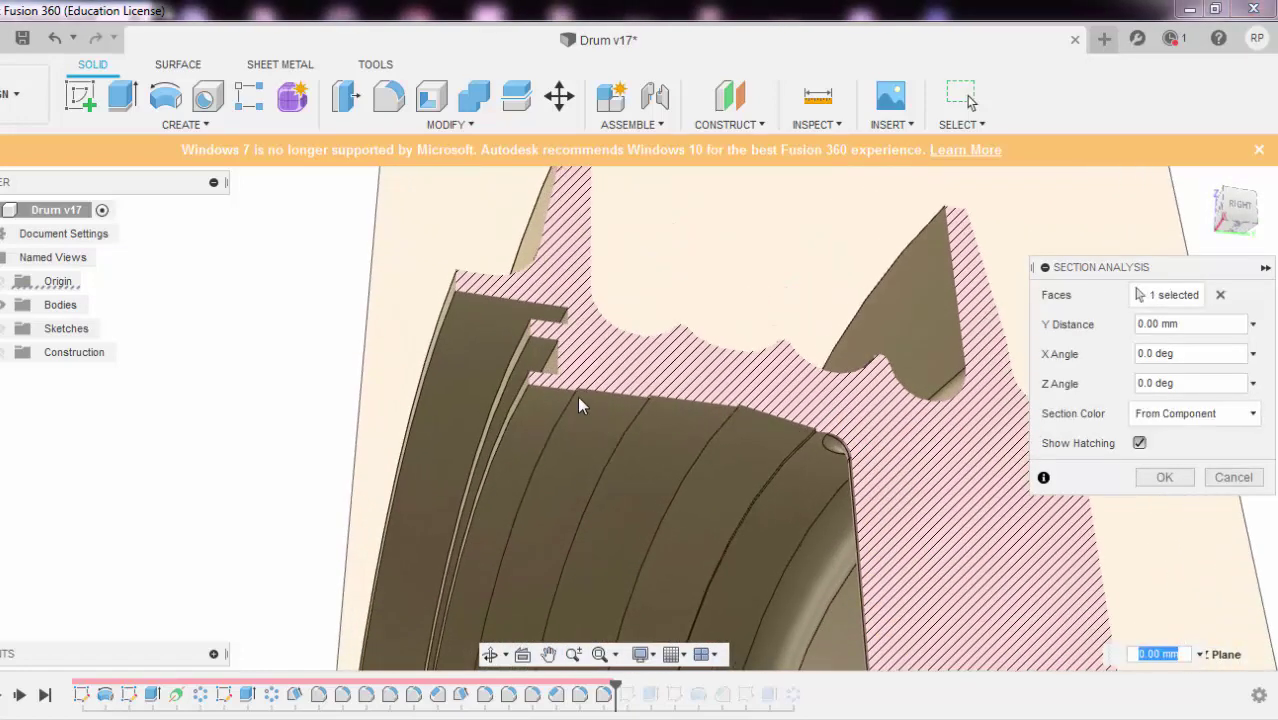
scroll(640, 385, "up", 2)
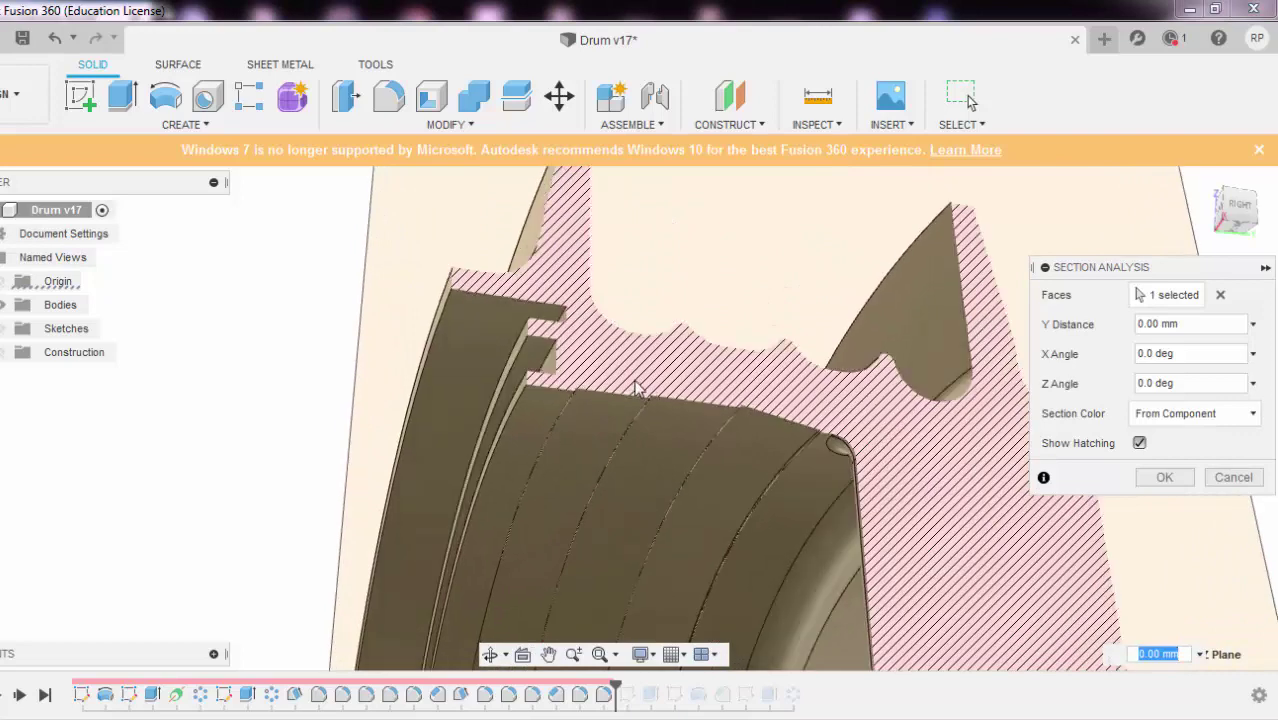
left_click(1164, 477)
- Examine the grooves, rim slots and stepped inner wall in the sectioned drum, and undo the section analysis
scroll(638, 334, "up", 3)
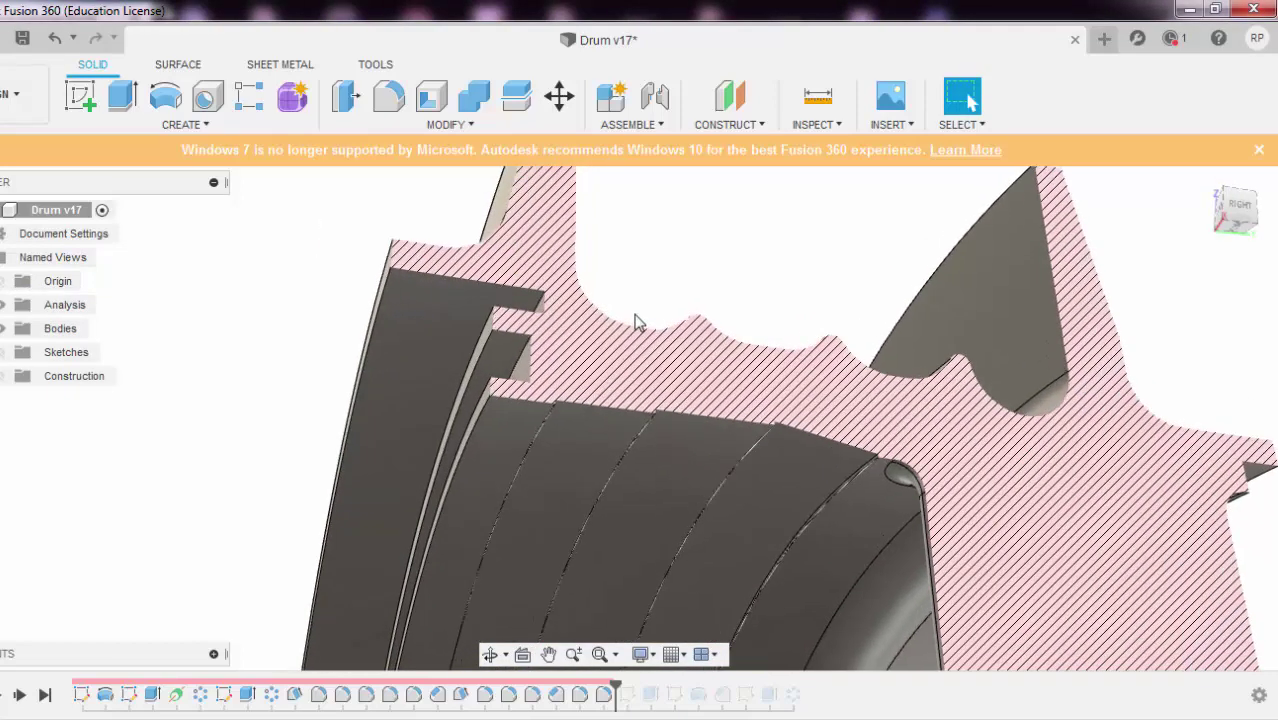
mouse_move(675, 277)
middle_mouse_down("shift")
mouse_move(633, 294)
mouse_move(585, 342)
mouse_move(525, 487)
middle_mouse_up("shift")
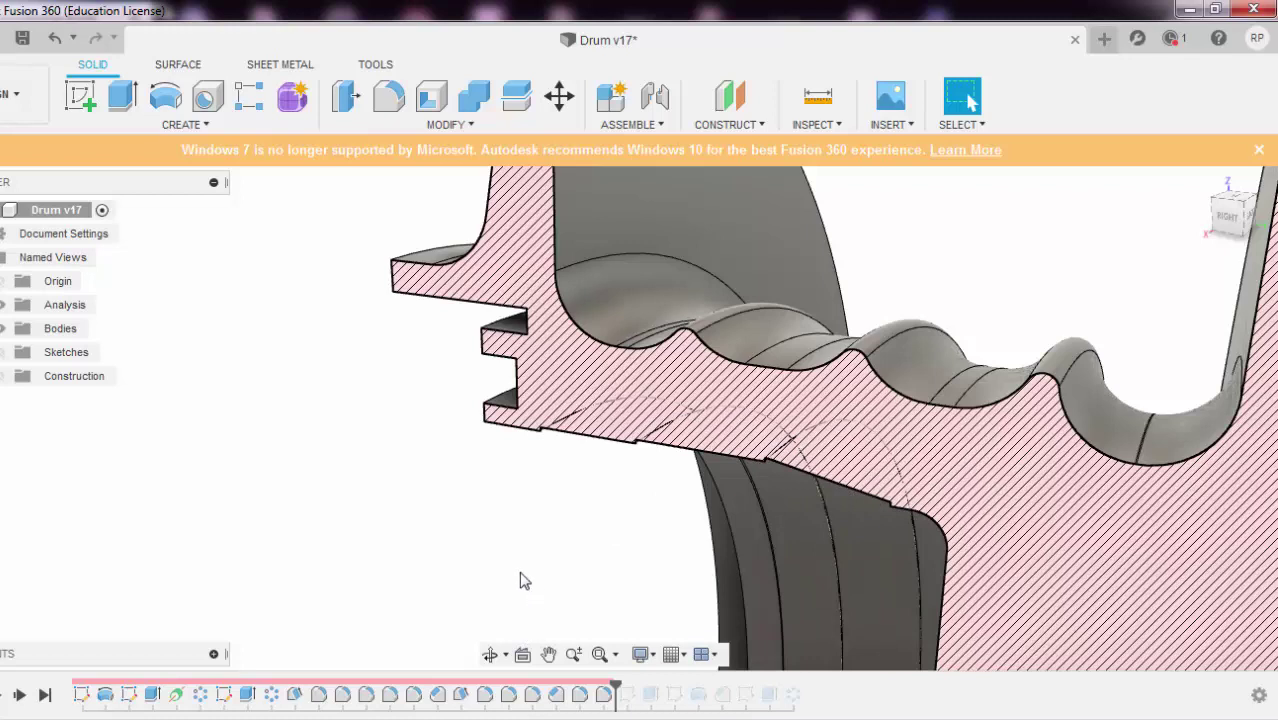
scroll(520, 578, "down", 5)
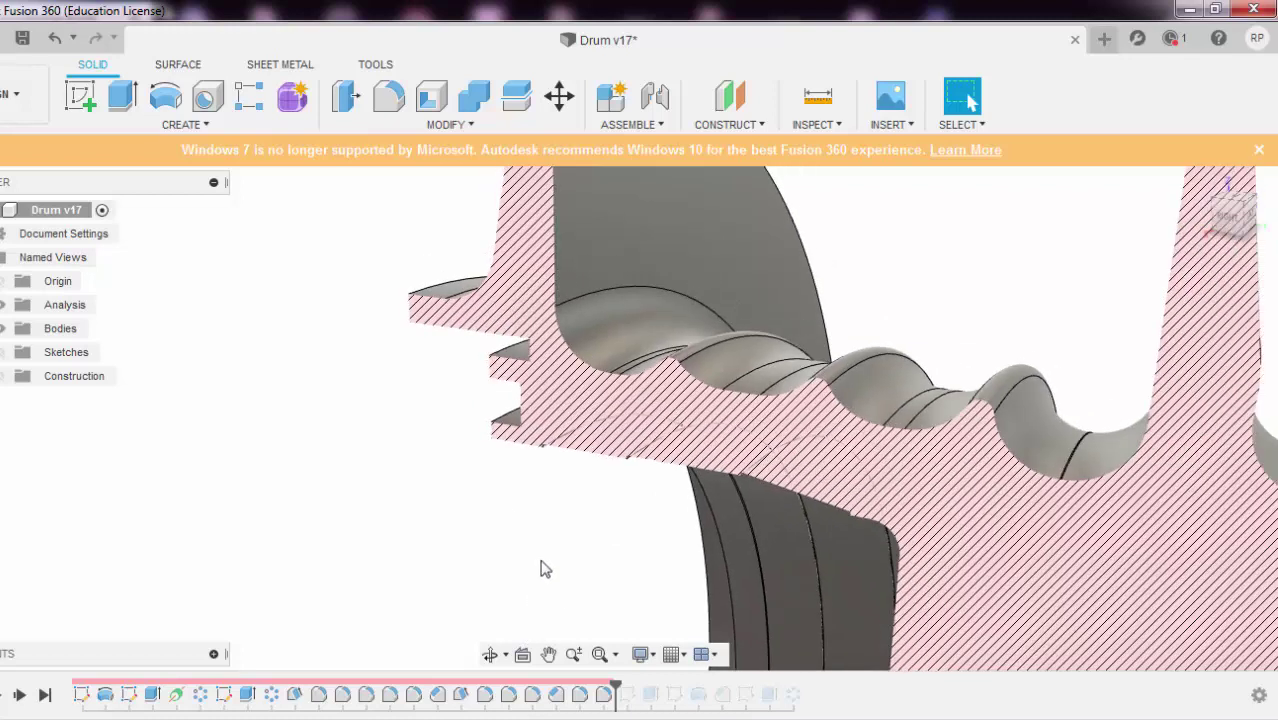
middle_click_drag(490, 485, 585, 470, "shift")
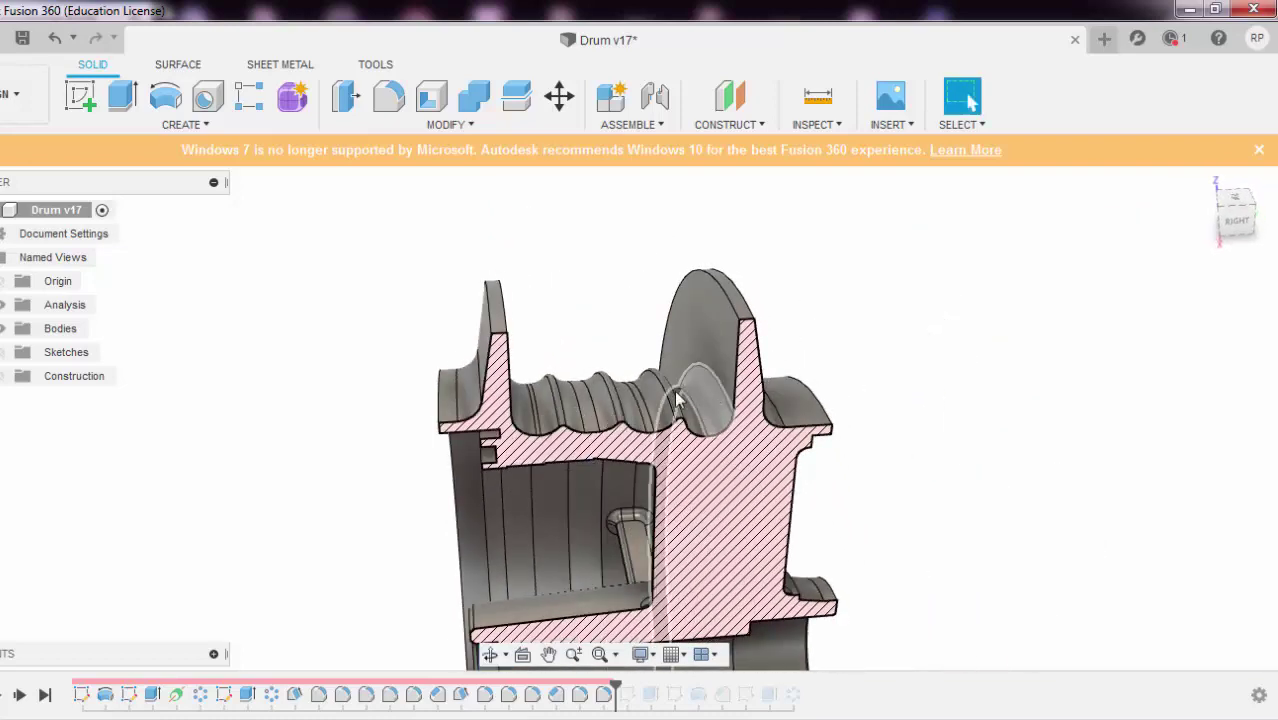
scroll(673, 400, "up", 2)
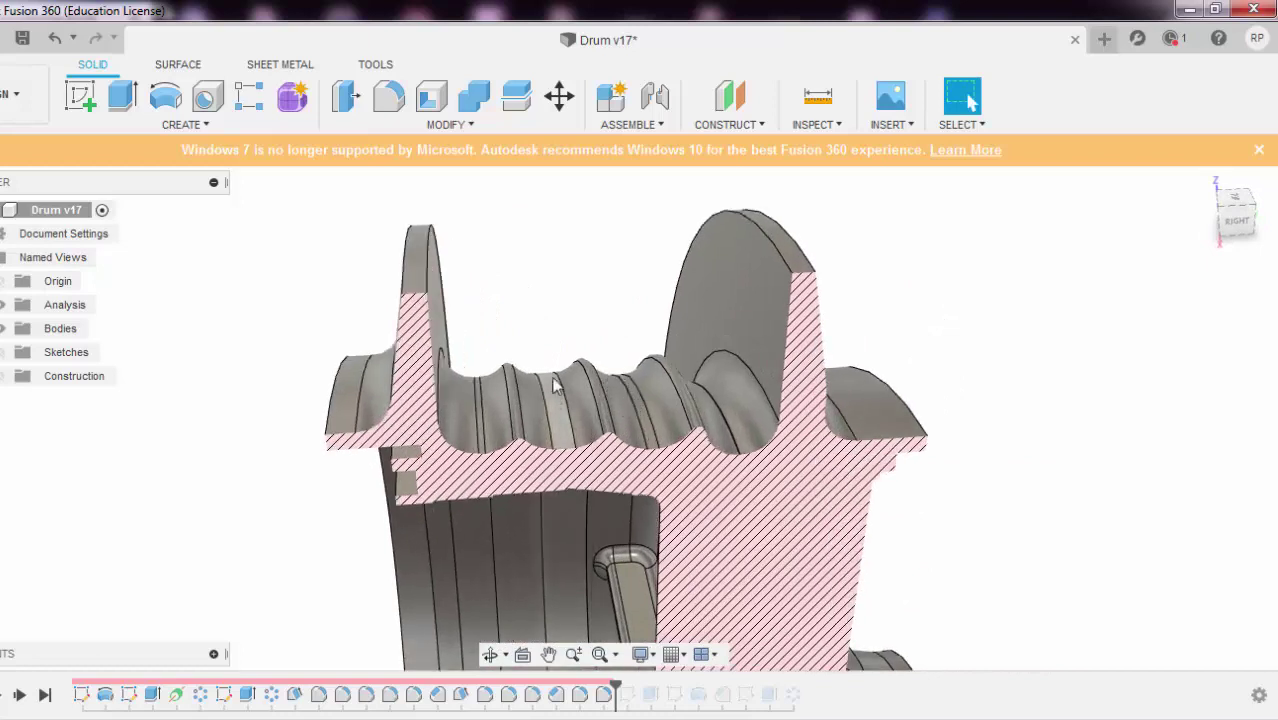
scroll(571, 314, "down", 4)
scroll(568, 310, "down", 1)
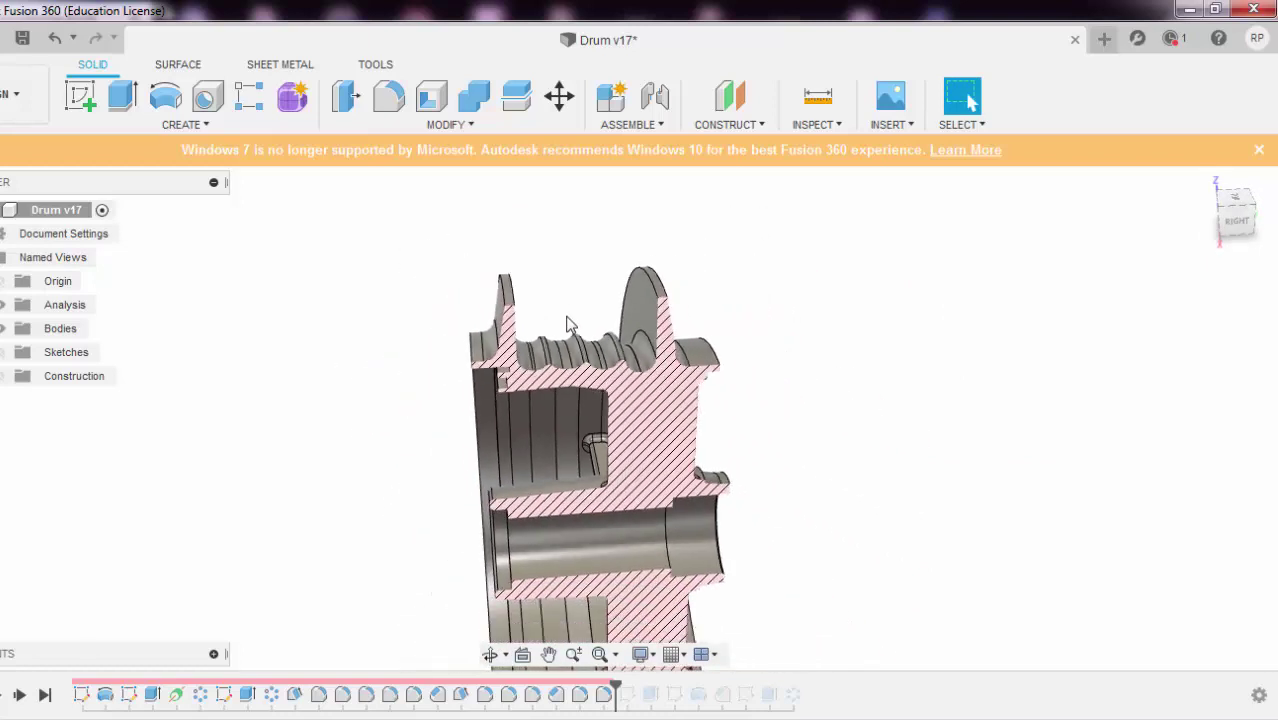
key("ctrl+z")
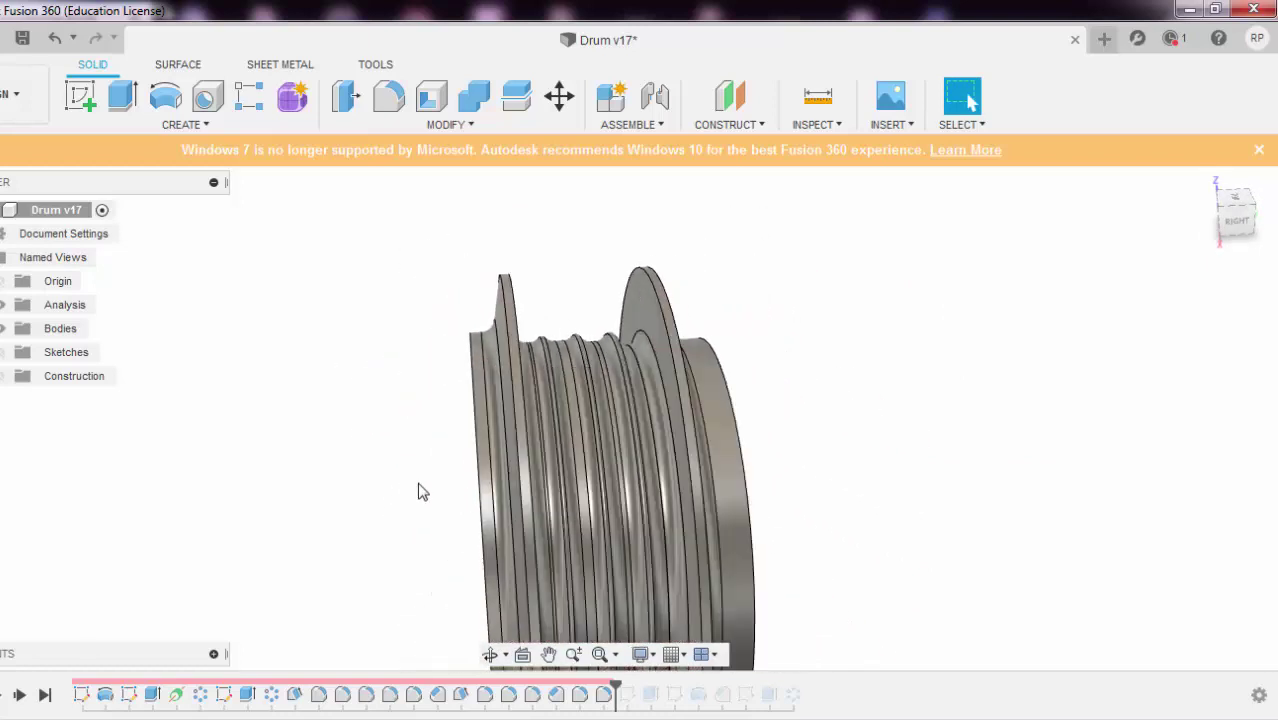
mouse_move(403, 491)
middle_mouse_down("shift")
mouse_move(477, 492)
mouse_move(518, 385)
mouse_move(482, 272)
mouse_move(322, 325)
mouse_move(325, 399)
mouse_move(397, 371)
mouse_move(607, 343)
mouse_move(400, 500)
middle_mouse_up("shift")
- Switch to the Drum Drawing v6 PDF and examine detail C, section B-B, the title block and the front and side views
key("alt+Tab")
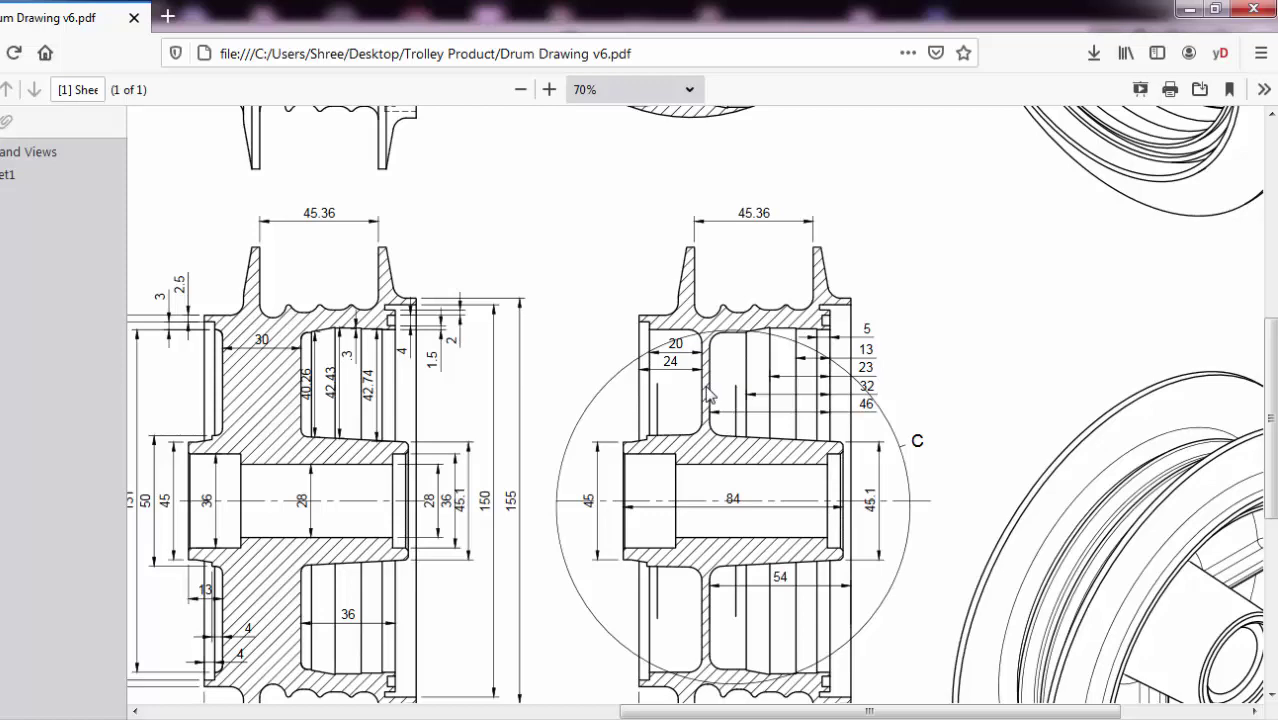
scroll(709, 393, "up", 5)
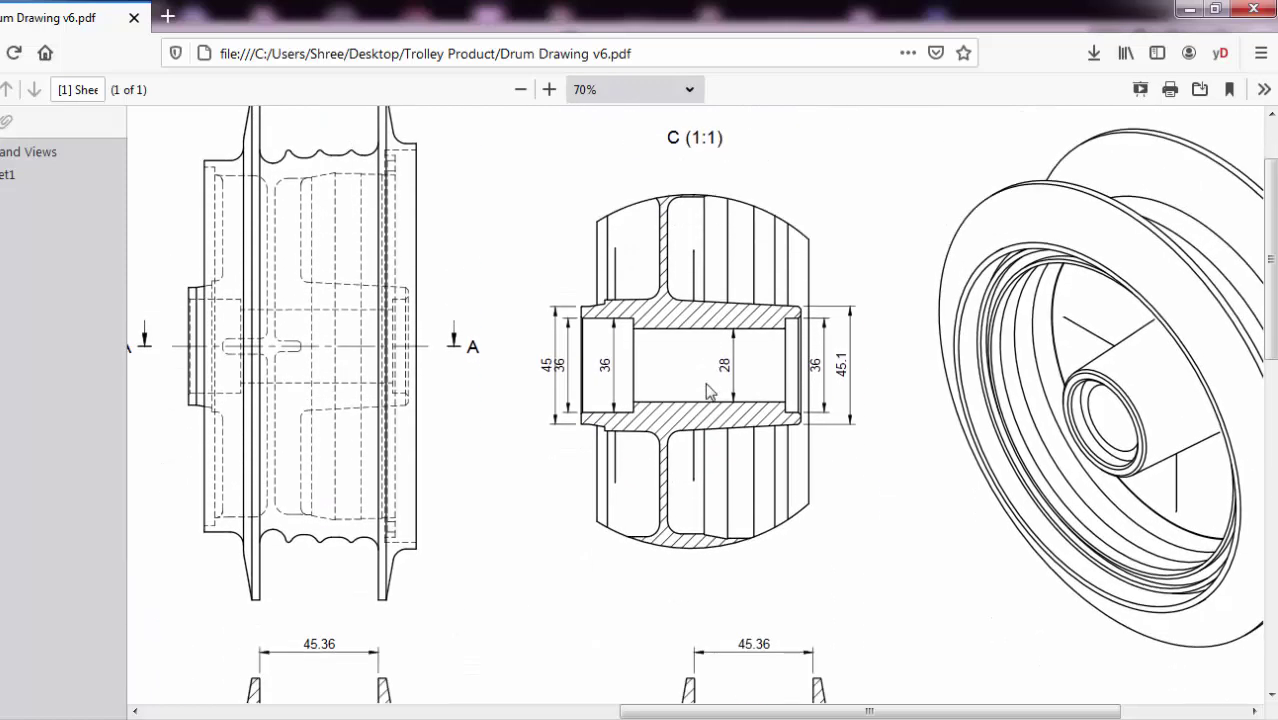
scroll(608, 385, "up", 1)
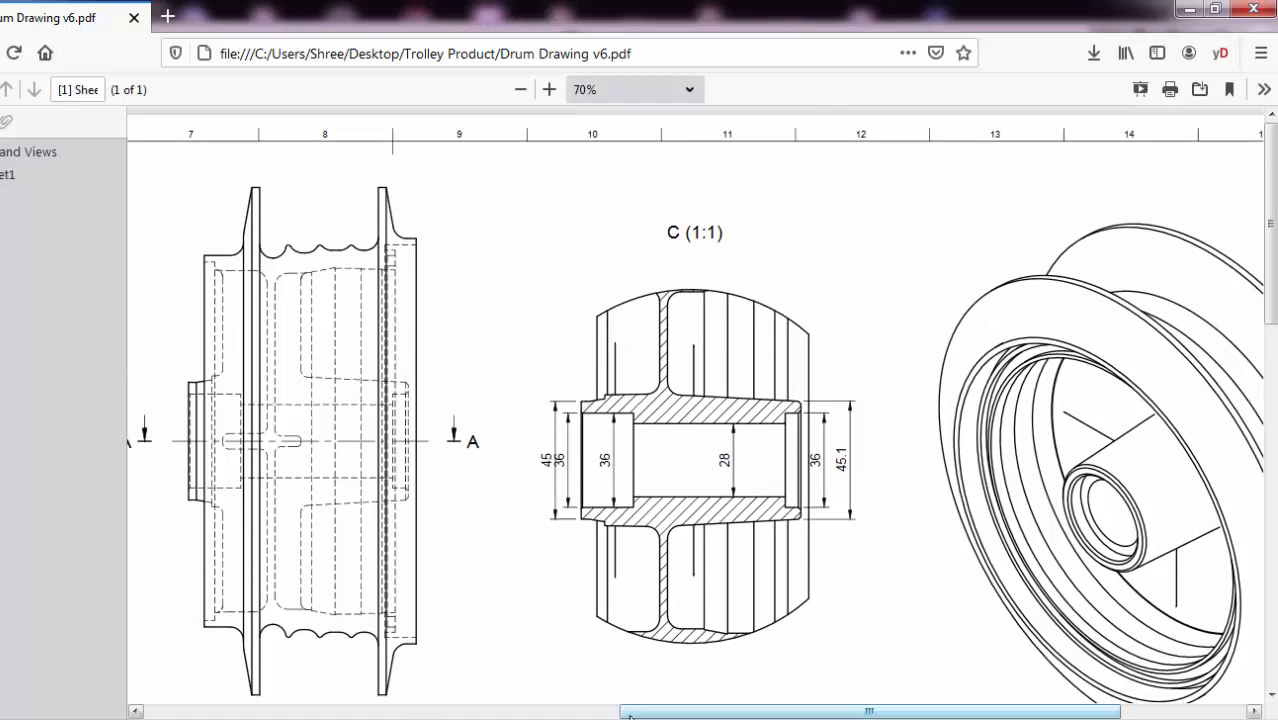
left_click_drag(638, 712, 731, 712)
scroll(778, 506, "down", 2)
scroll(783, 506, "down", 5)
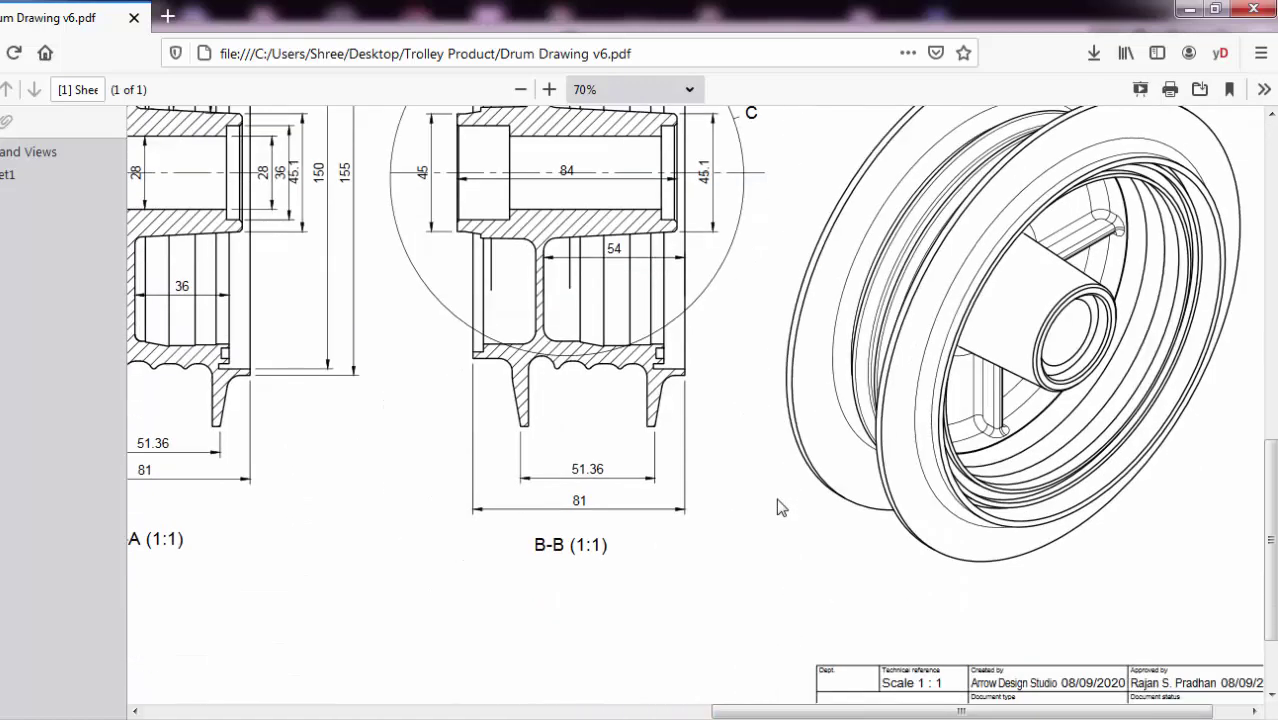
left_click_drag(905, 711, 939, 711)
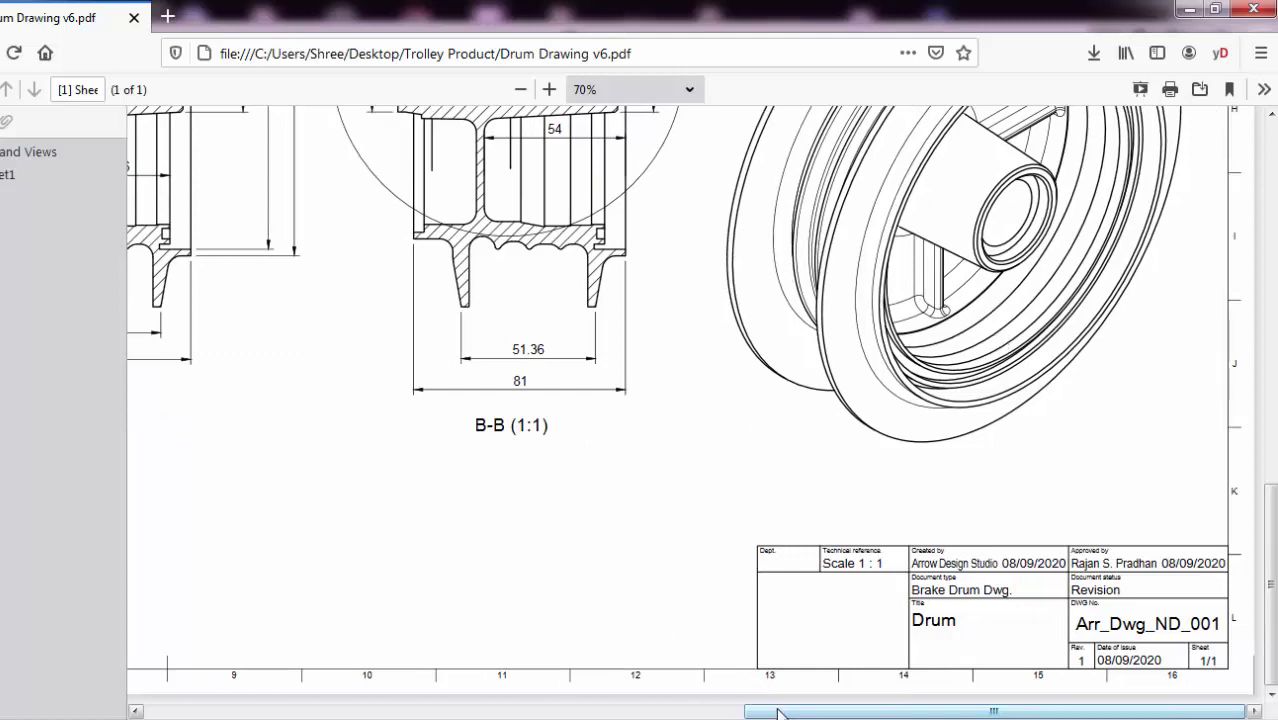
mouse_move(778, 712)
left_mouse_down()
mouse_move(220, 676)
mouse_move(178, 690)
left_mouse_up()
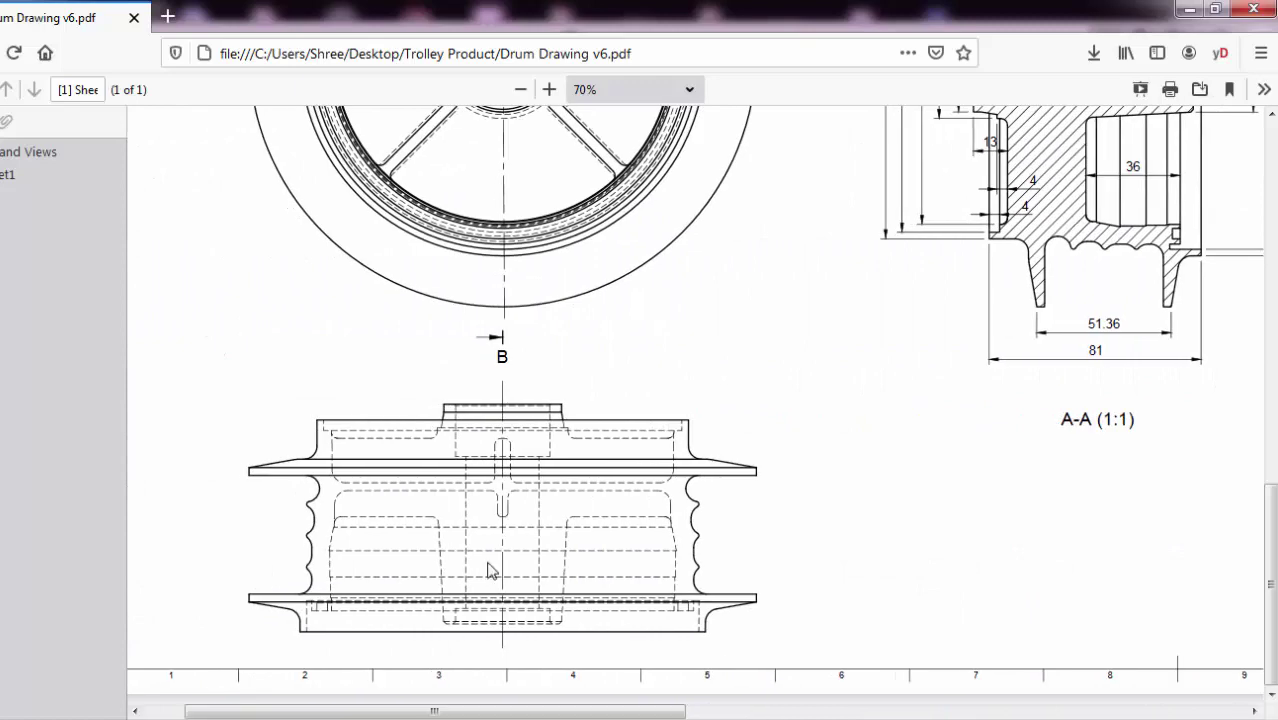
scroll(489, 570, "up", 8)
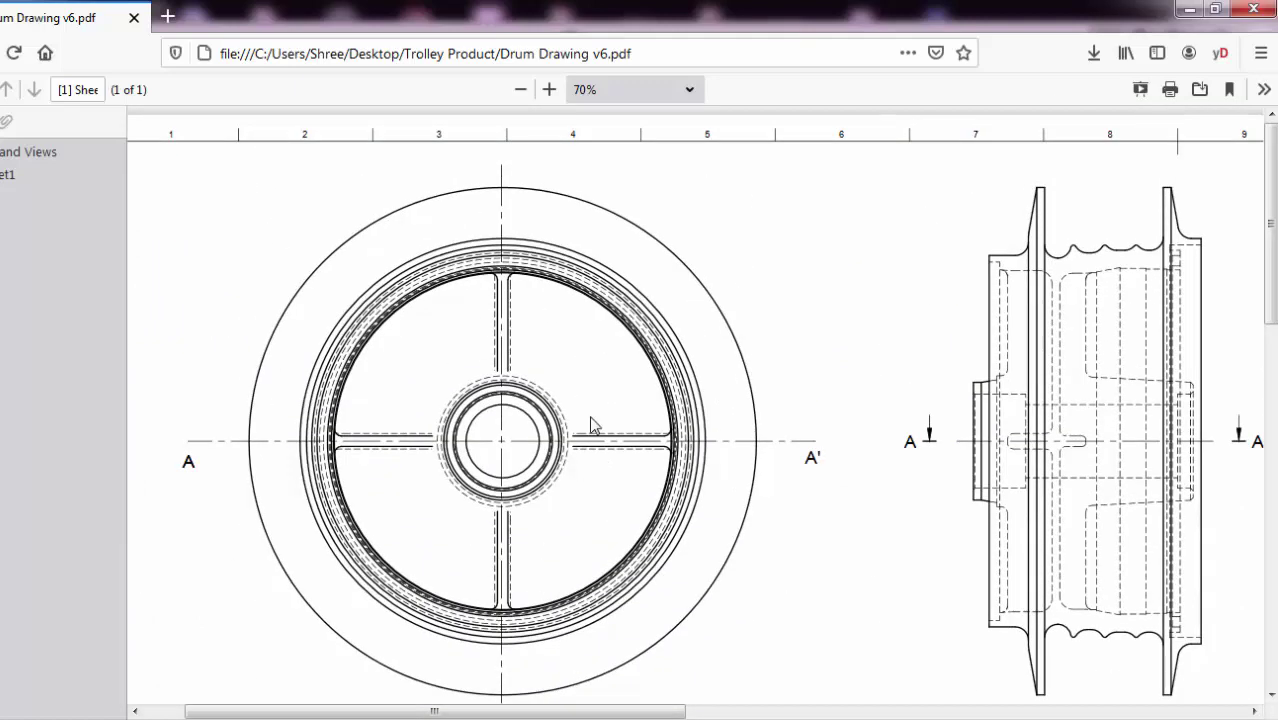
scroll(600, 366, "down", 4)
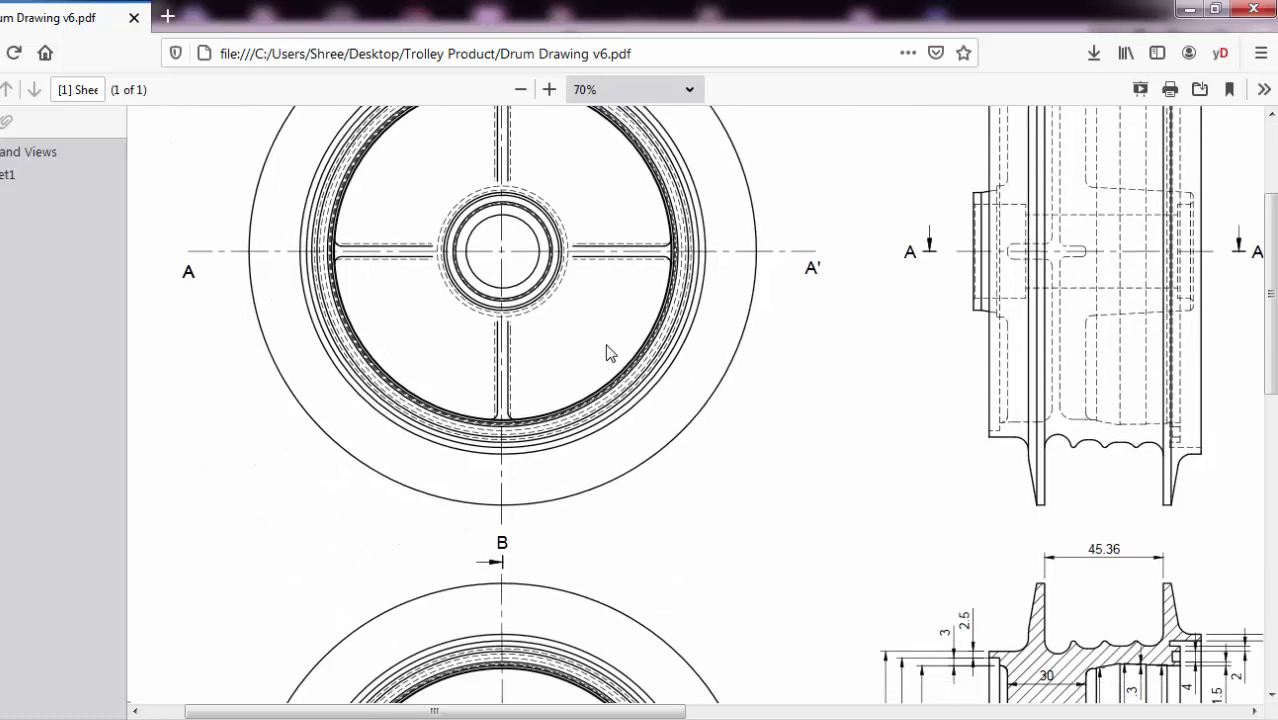
scroll(716, 453, "up", 4)
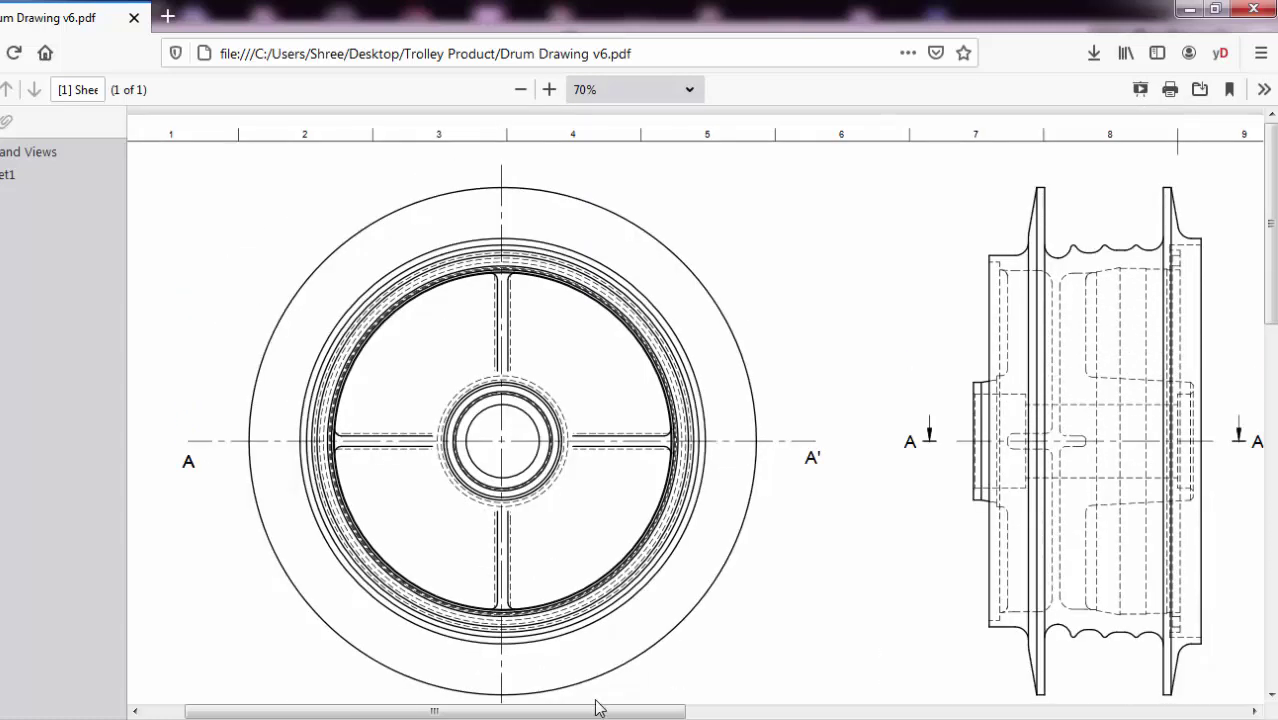
- Examine the isometric drum views and the dimensions of detail C and section B-B in the drawing
left_click_drag(597, 707, 1096, 710)
scroll(805, 528, "down", 2)
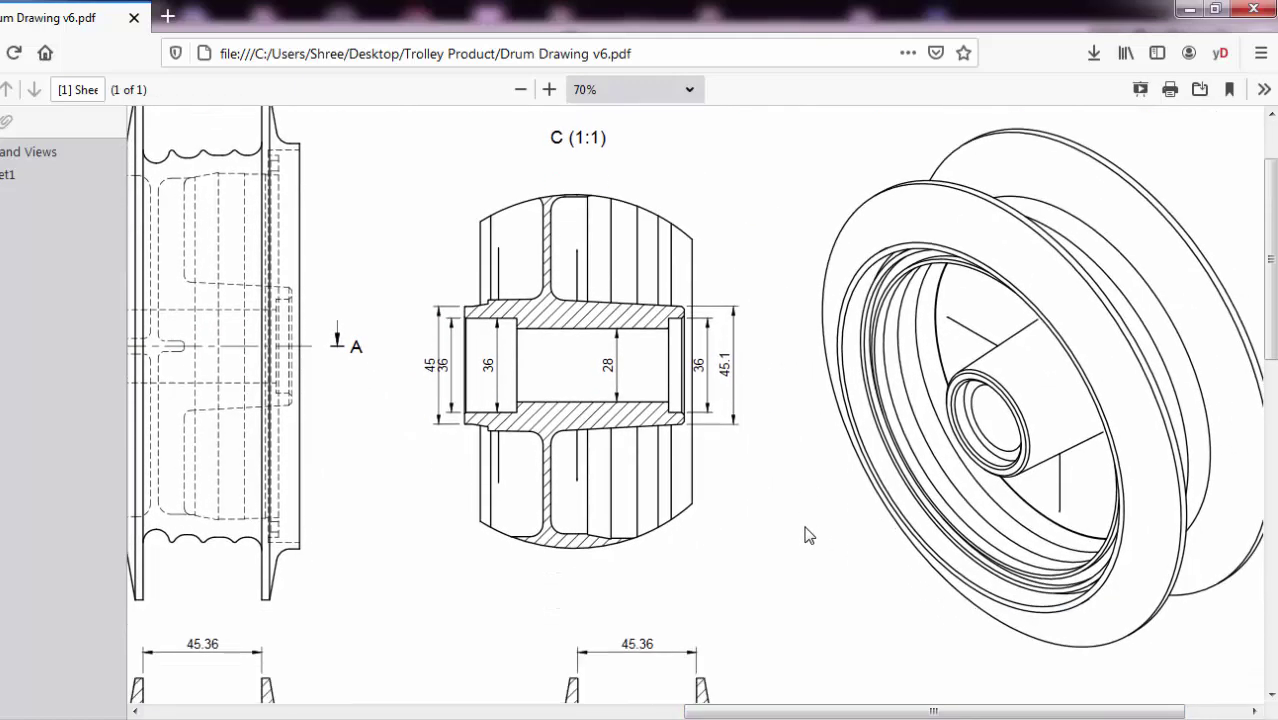
left_click_drag(800, 711, 860, 711)
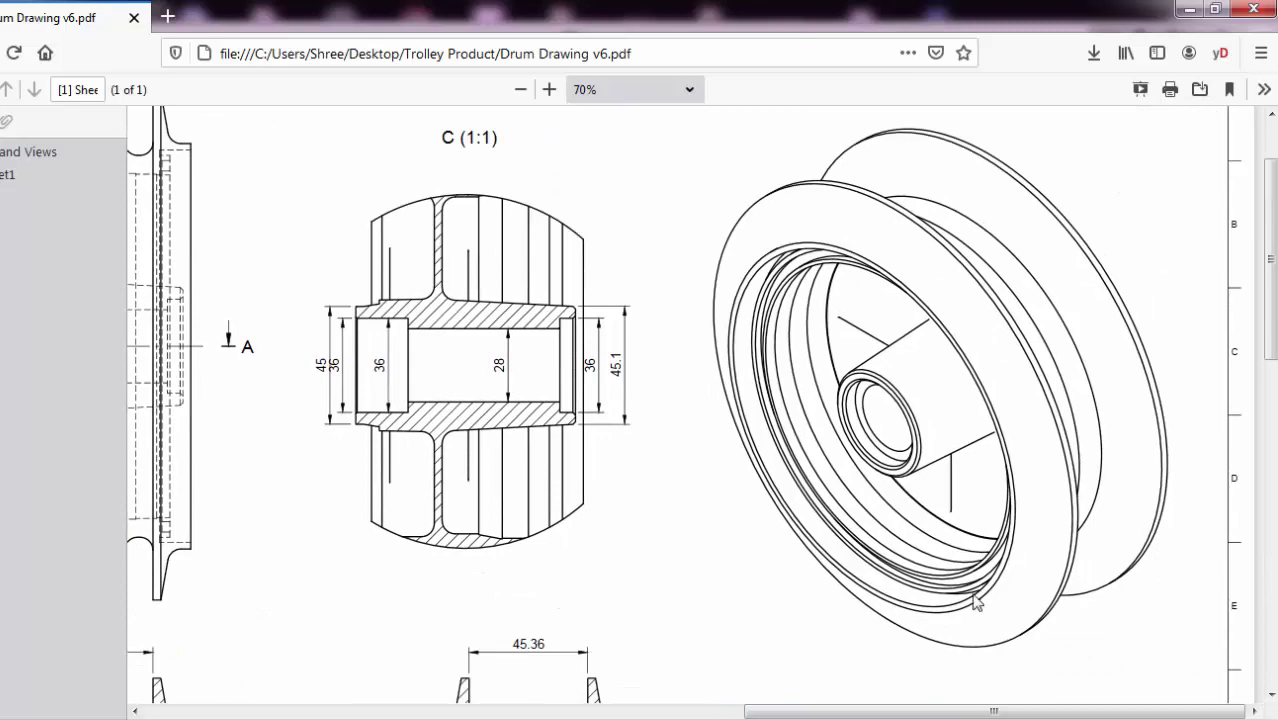
scroll(826, 537, "down", 1)
scroll(826, 537, "down", 10)
scroll(815, 517, "down", 4)
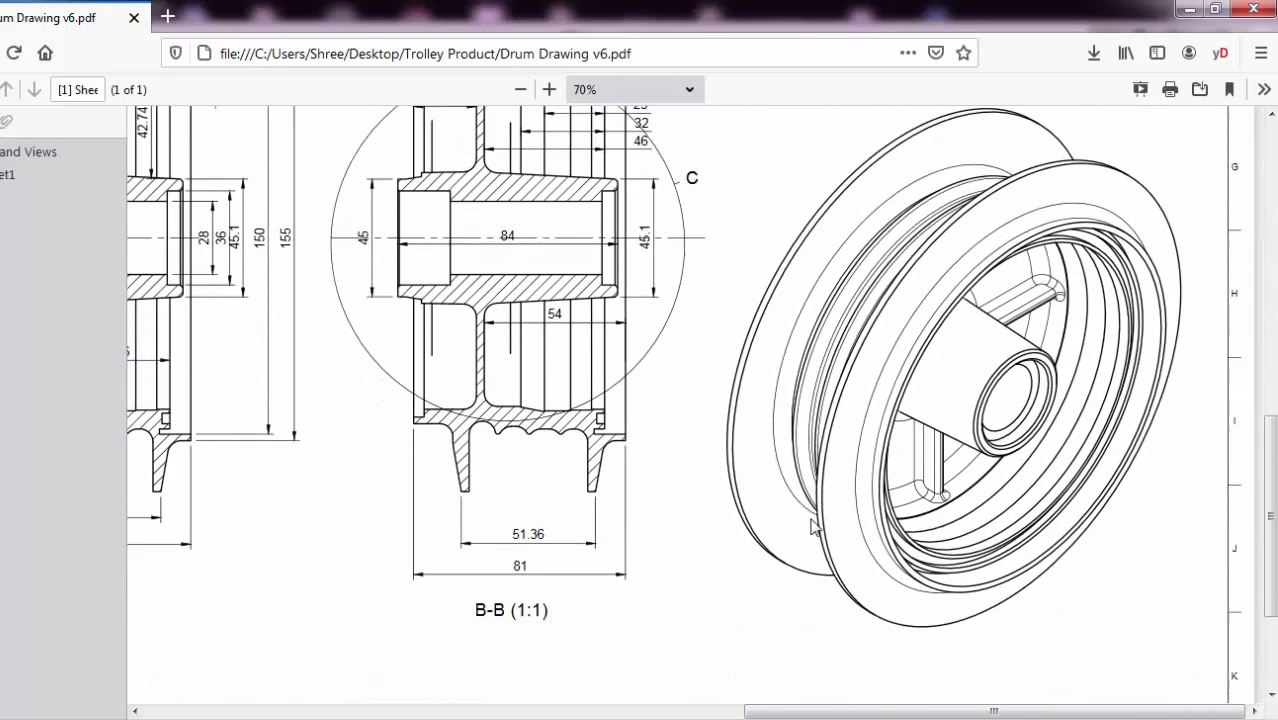
scroll(811, 517, "up", 10)
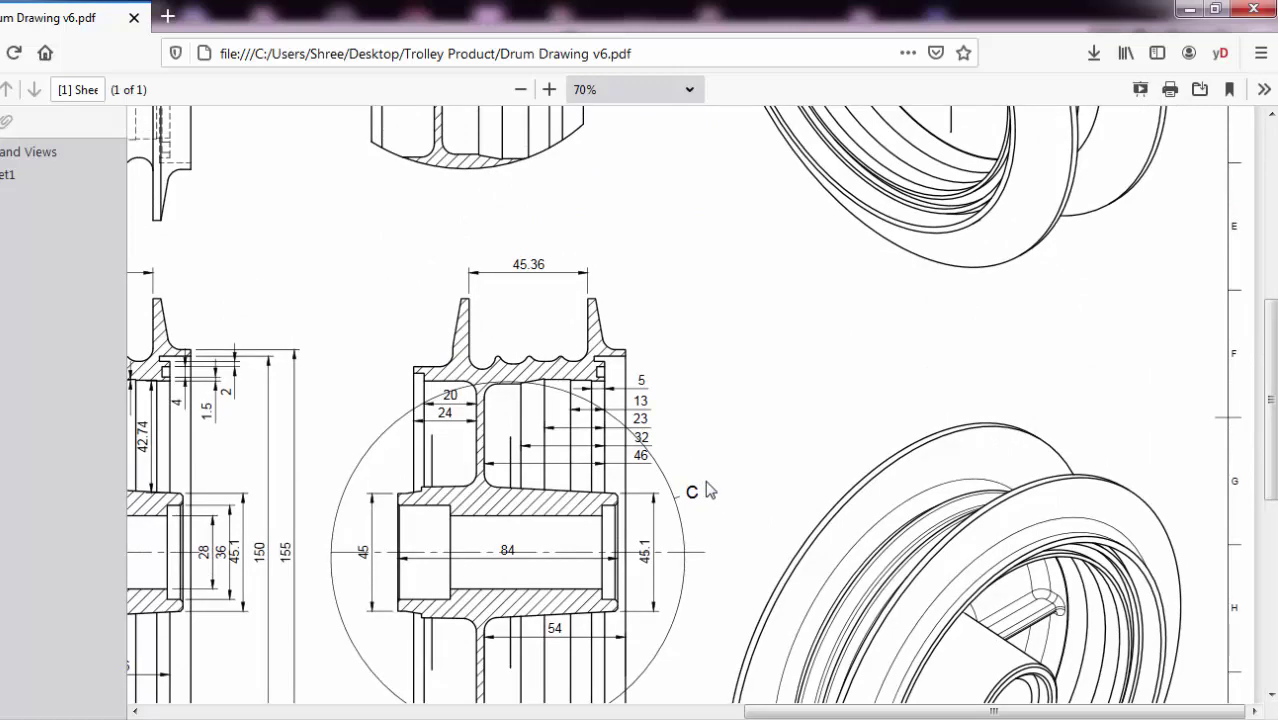
scroll(707, 490, "down", 4)
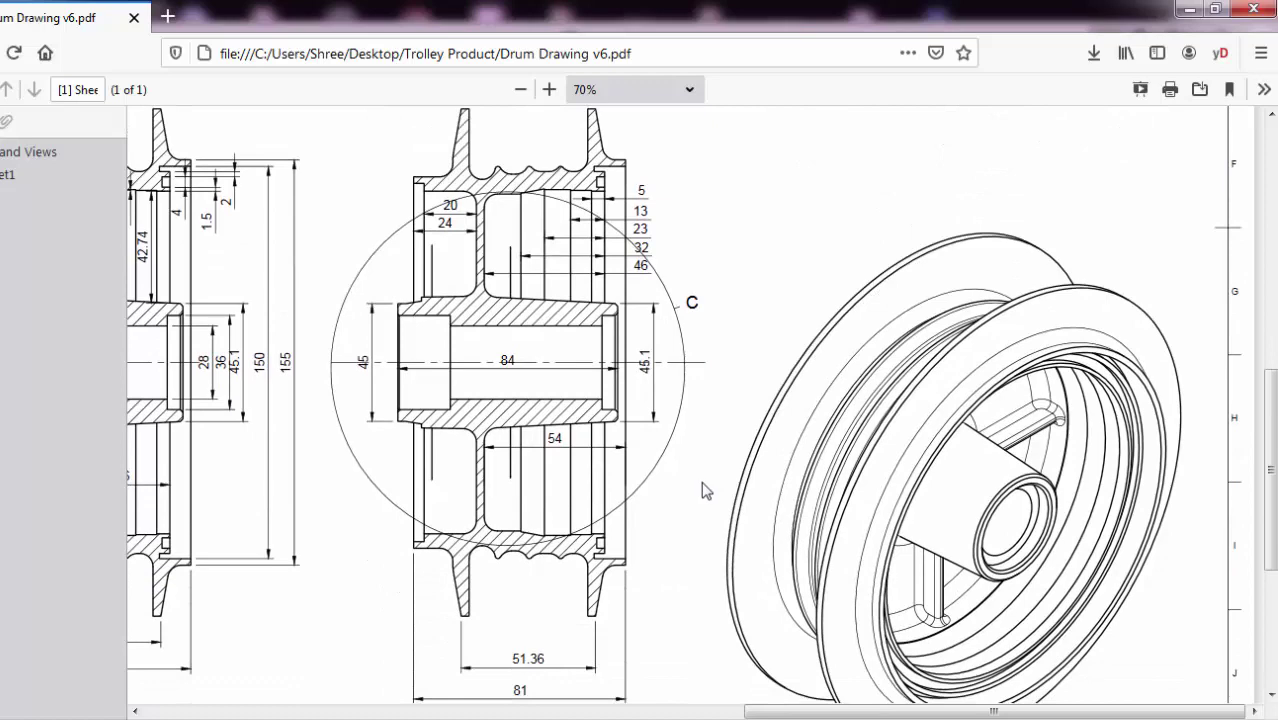
scroll(700, 481, "down", 4)
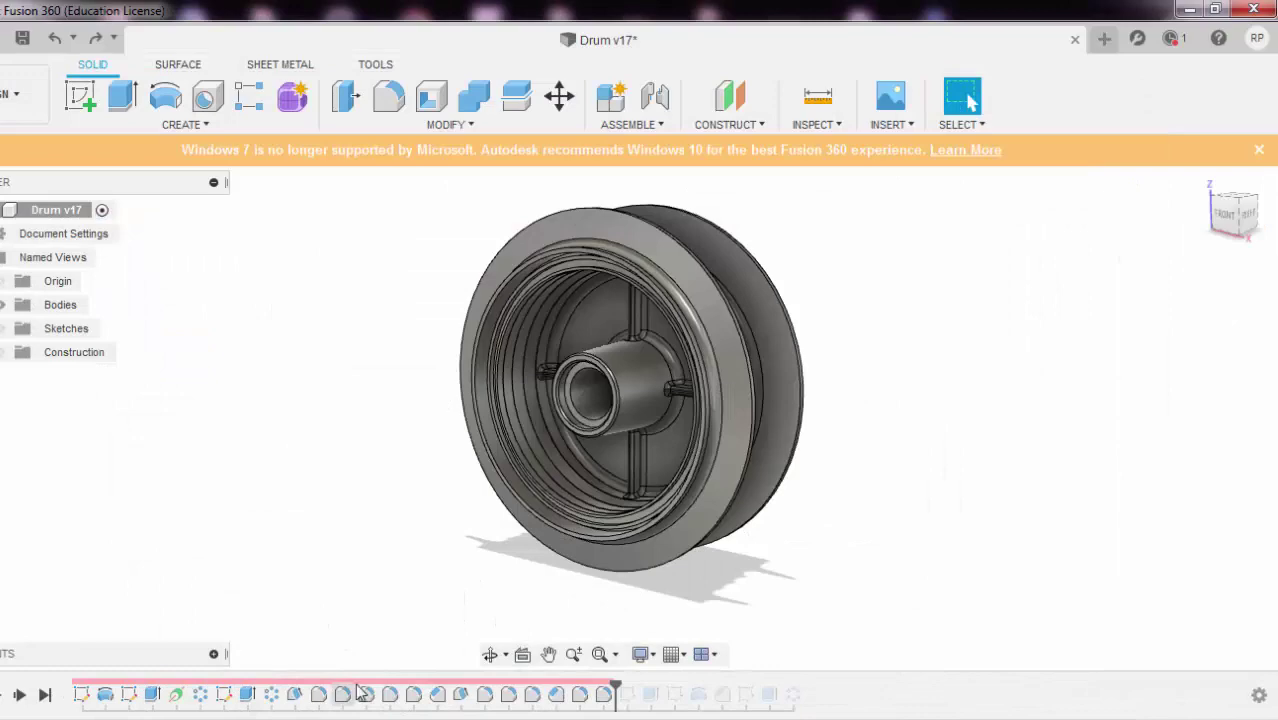
- Create a new drawing of the full drum assembly from scratch, using the ISO standard, mm units and an A3 (420mm x 297mm) sheet
middle_click_drag(433, 424, 300, 450, "shift")
middle_click_drag(379, 442, 270, 405)
left_click(10, 93)
mouse_move(33, 366)
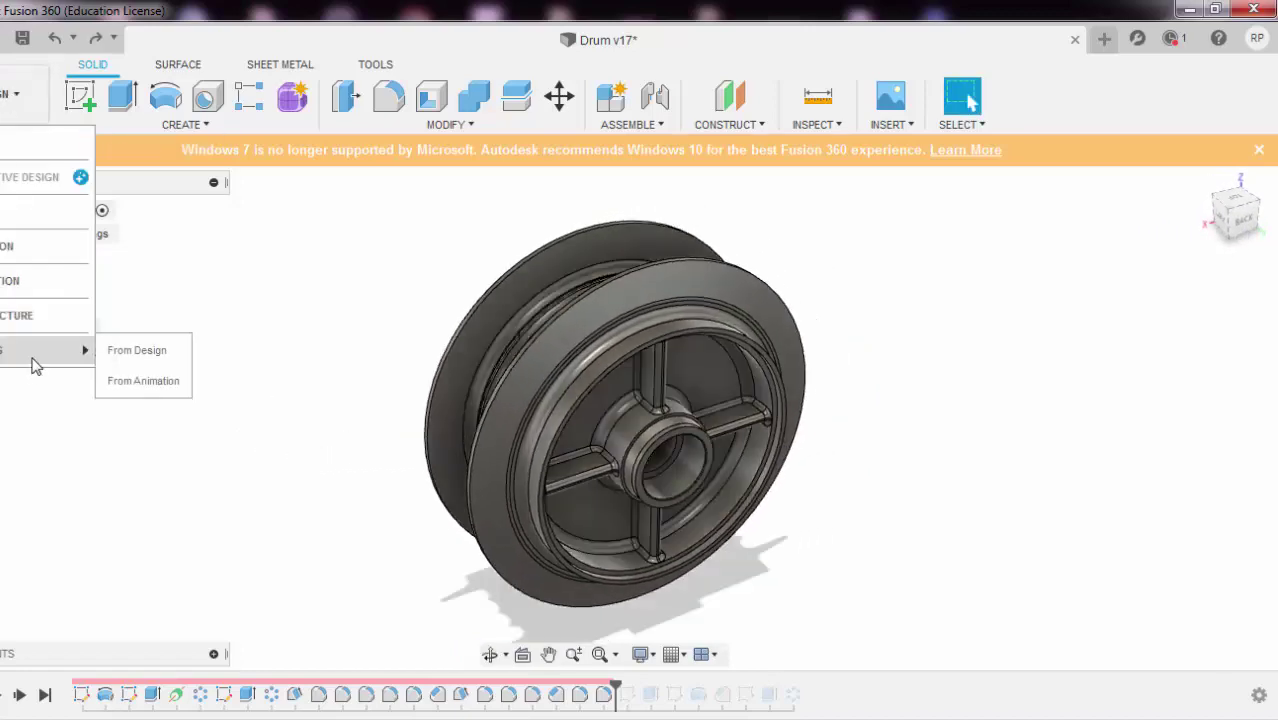
left_click(126, 351)
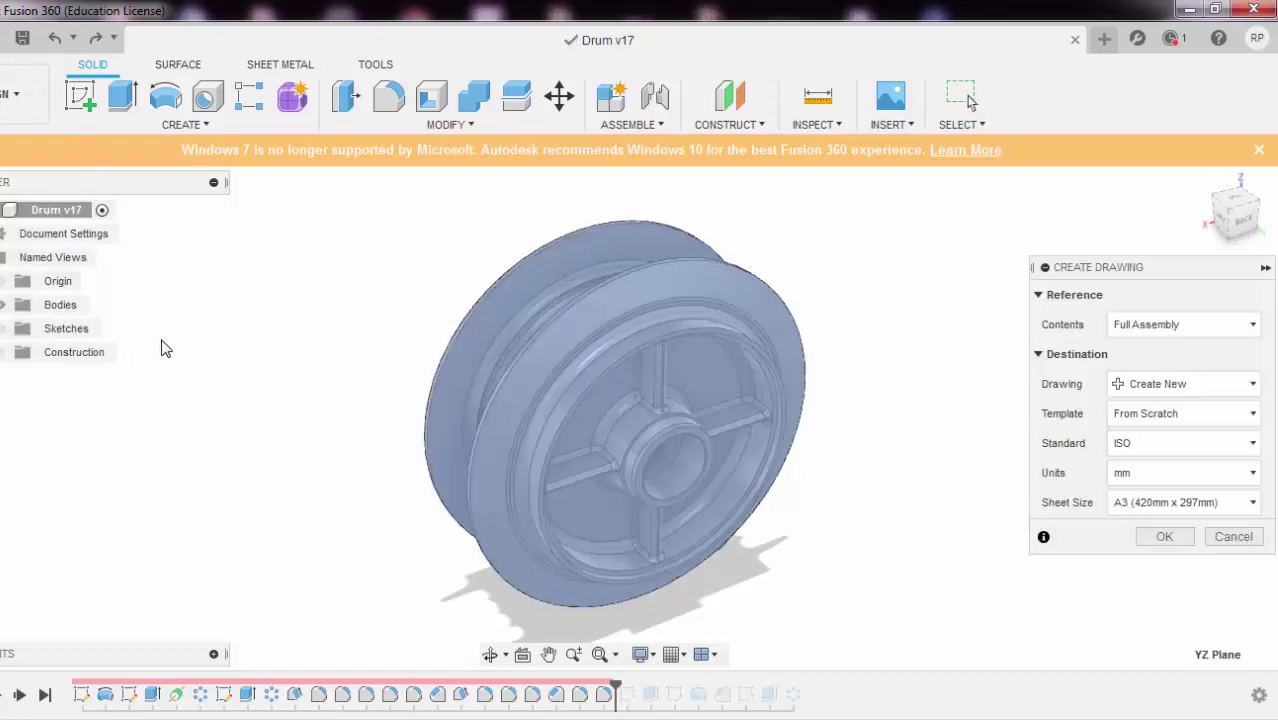
left_click(1164, 324)
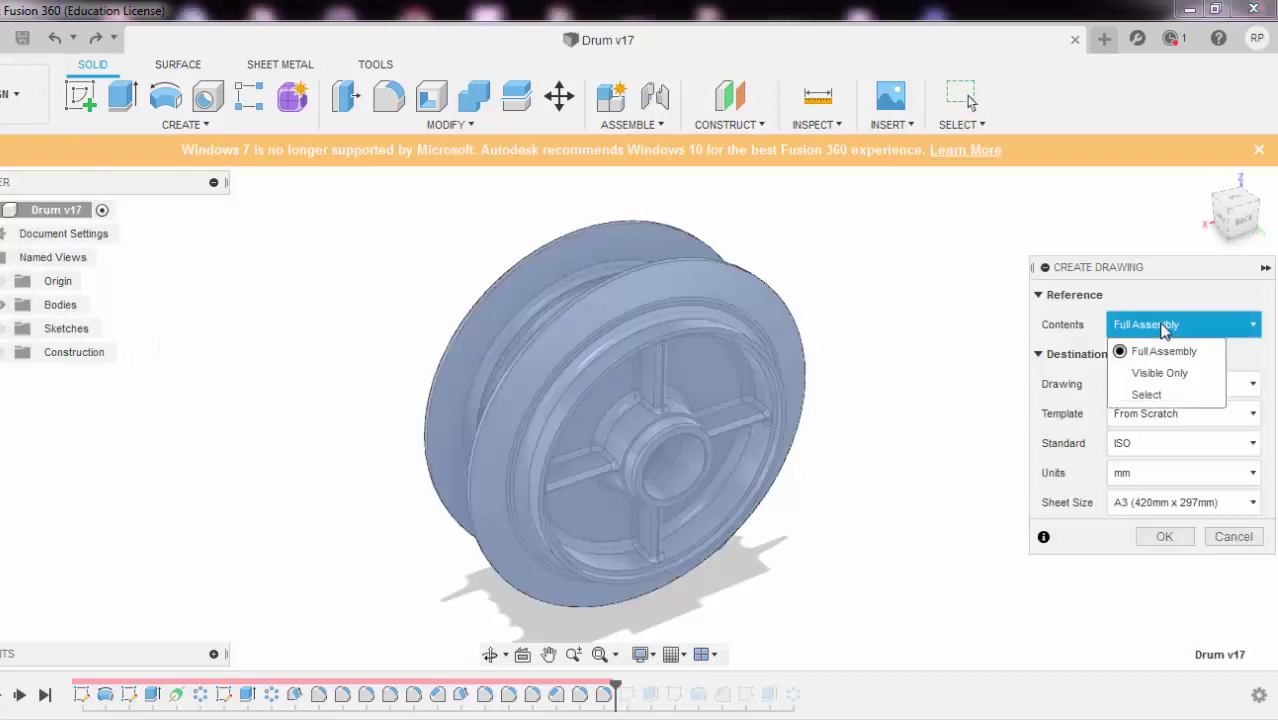
left_click(1164, 326)
left_click(1153, 384)
left_click(1160, 406)
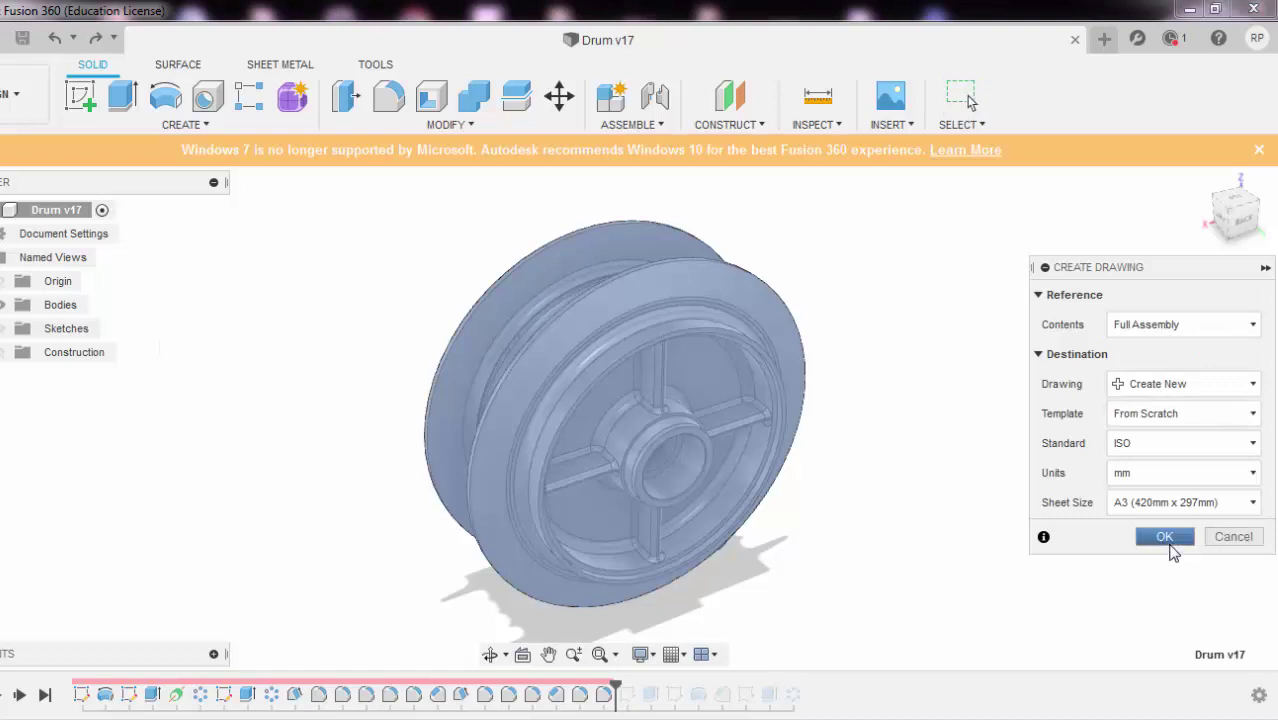
left_click(1164, 537)
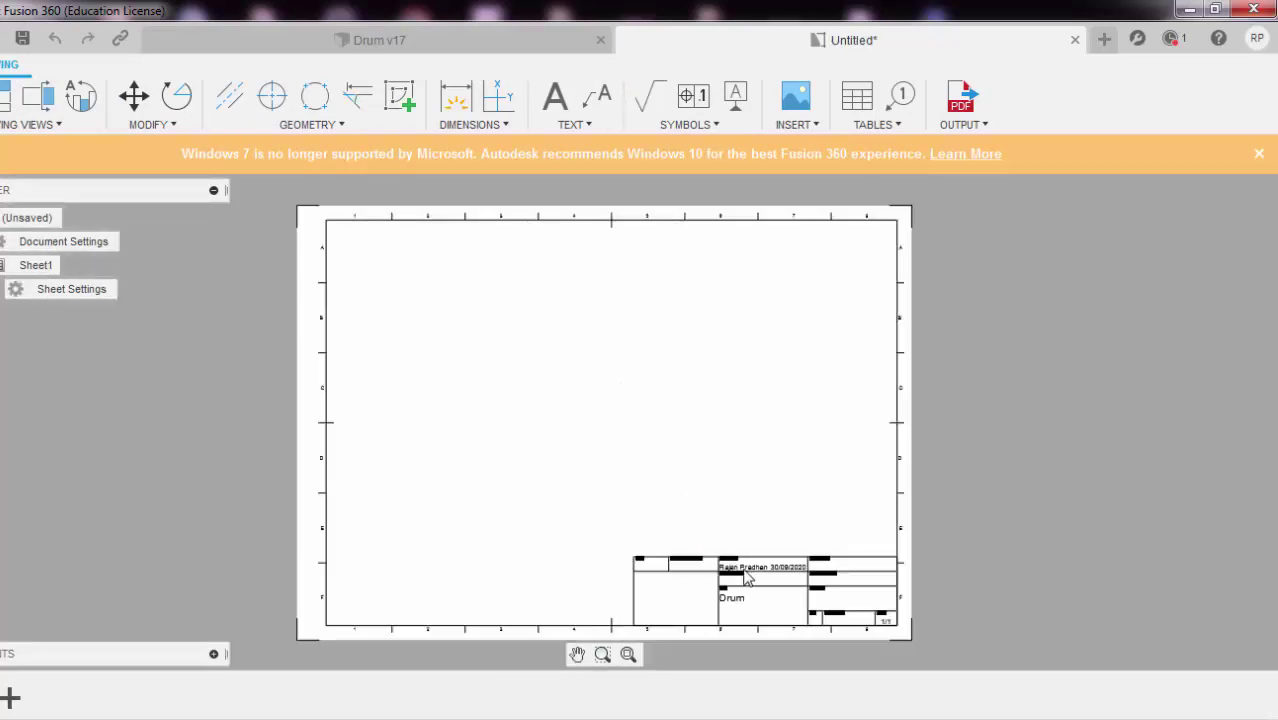
middle_click_drag(745, 573, 642, 489)
scroll(642, 489, "down", 4)
scroll(650, 565, "up", 10)
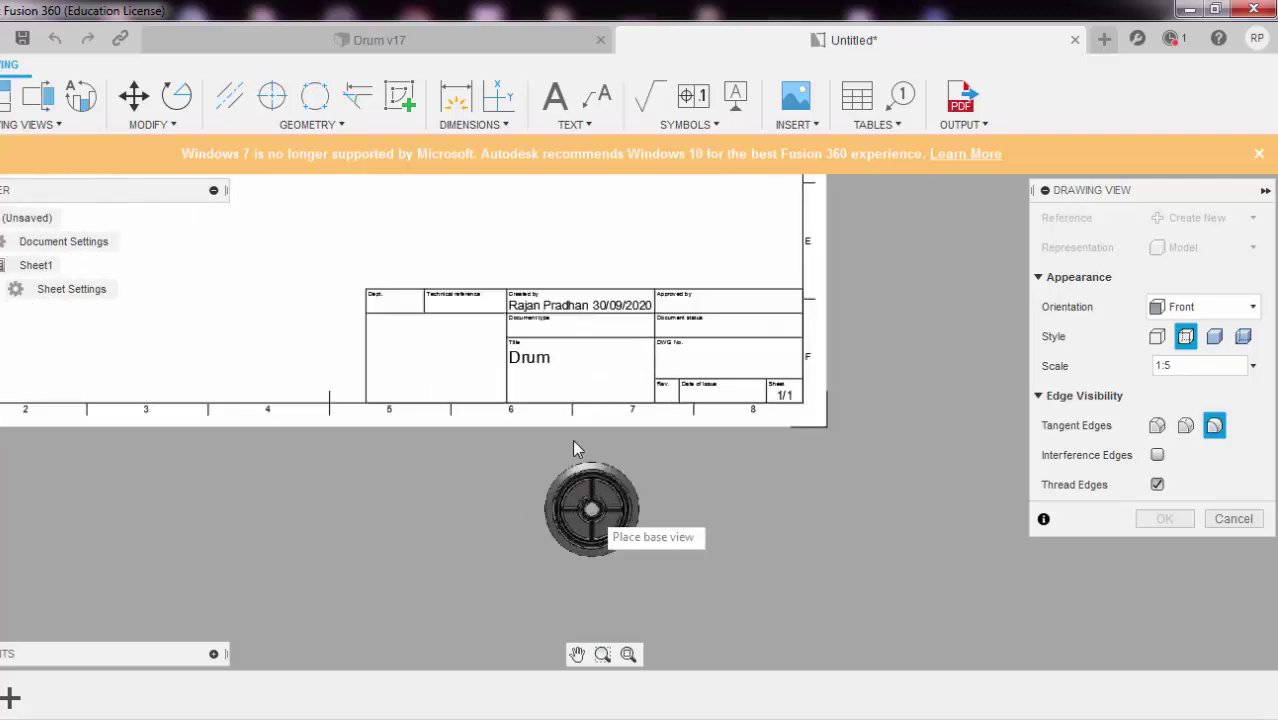
middle_click_drag(539, 373, 659, 477)
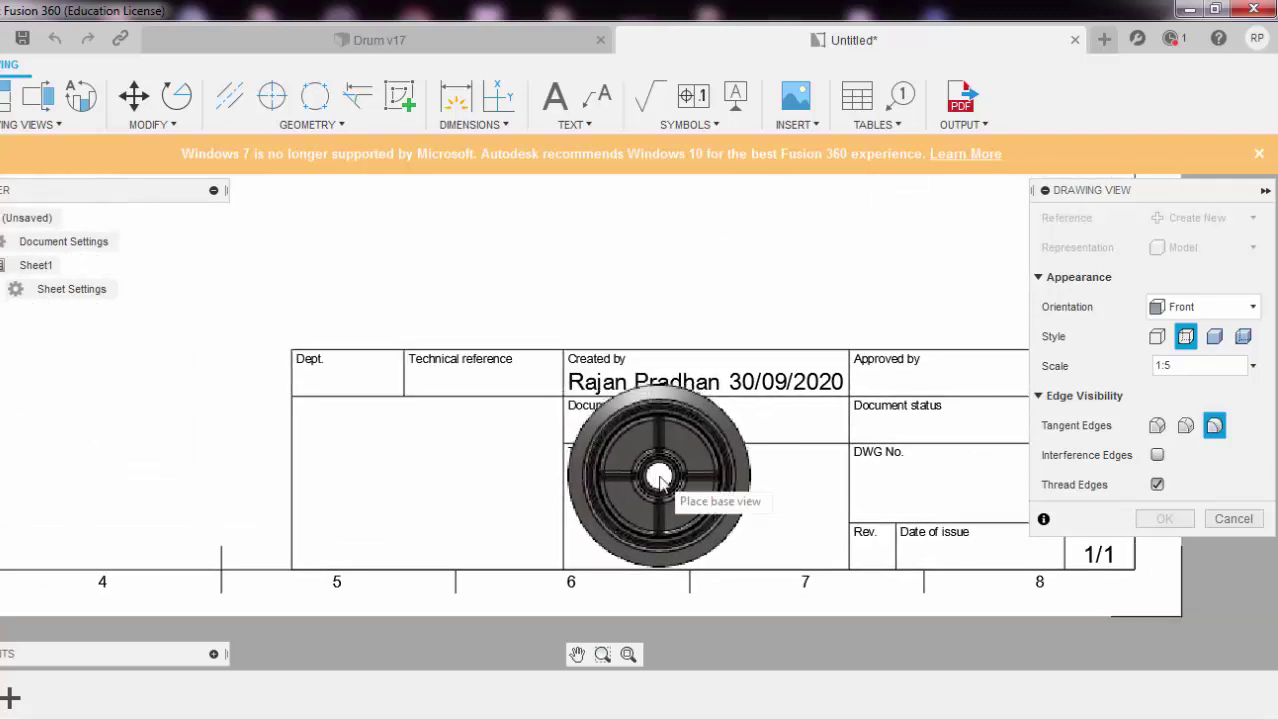
scroll(659, 477, "down", 8)
scroll(562, 340, "up", 2)
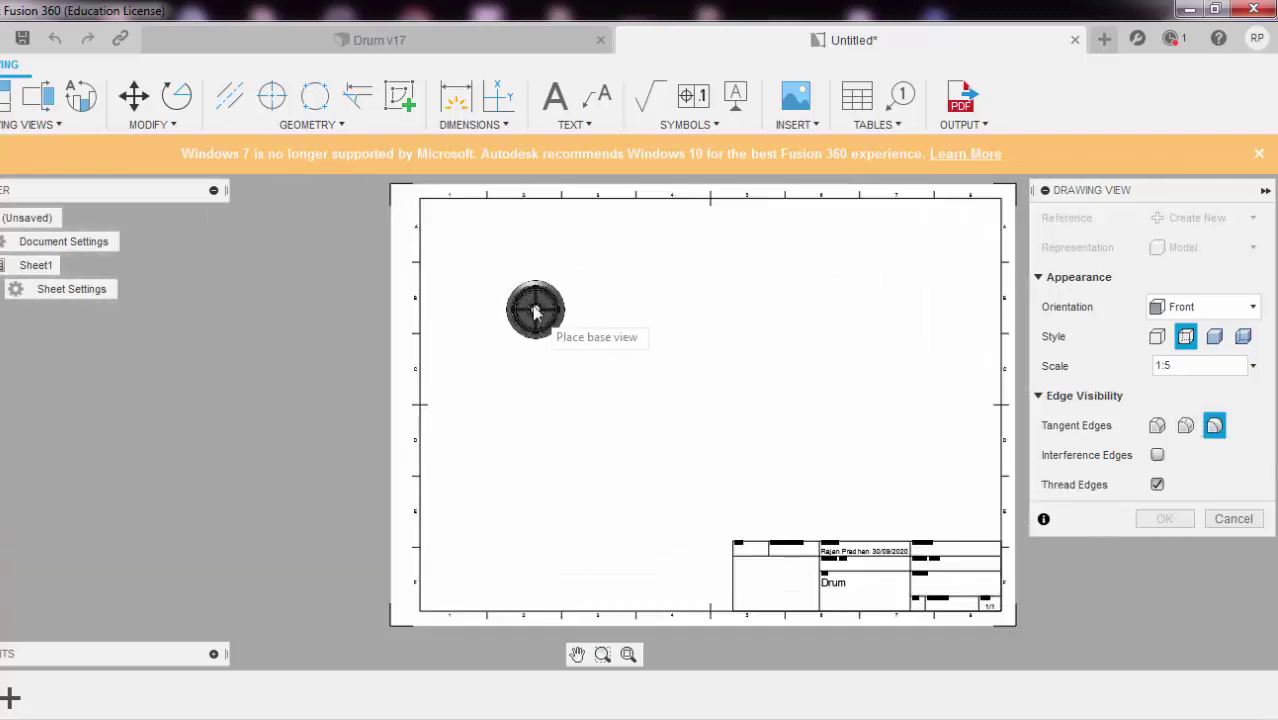
left_click(1252, 366)
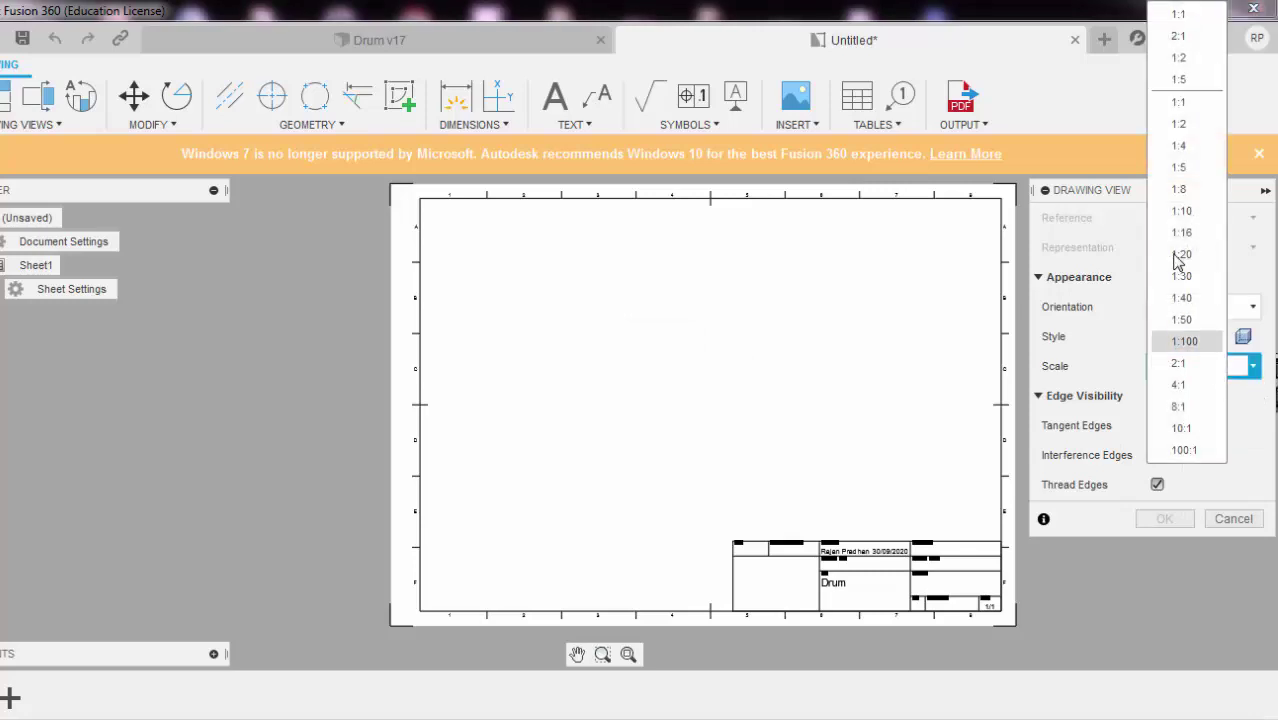
left_click(1168, 98)
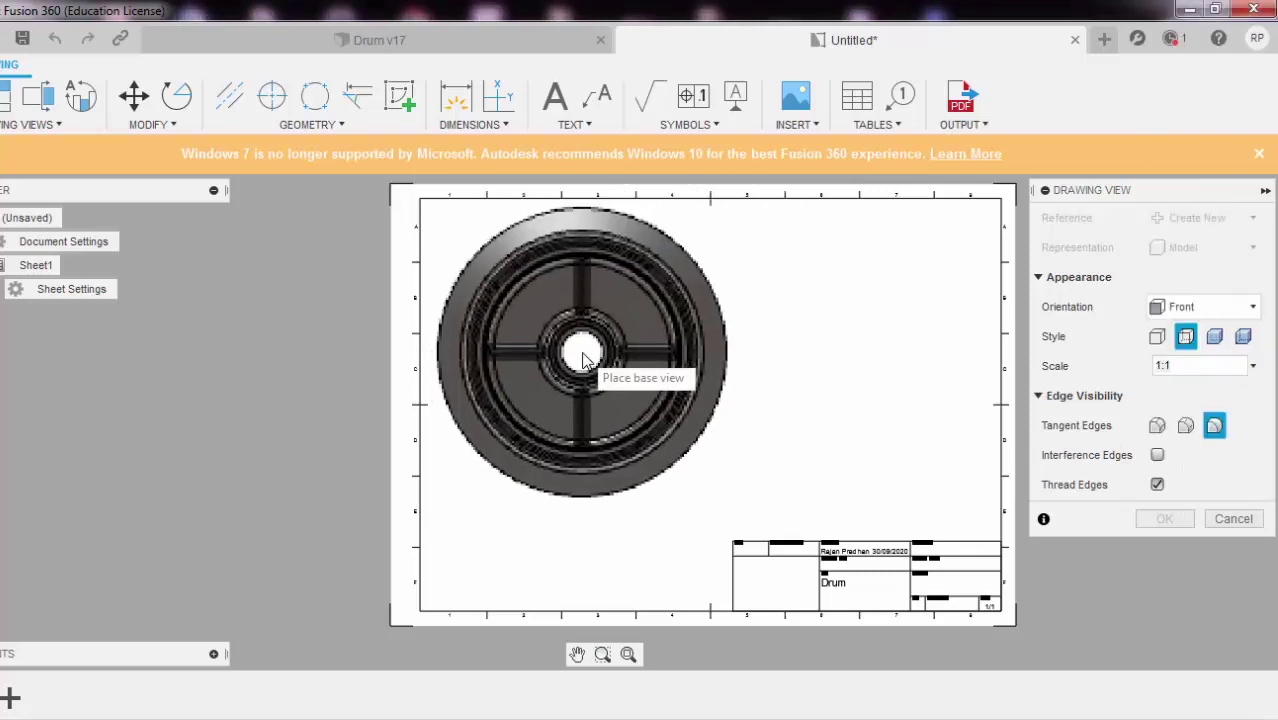
left_click(1252, 366)
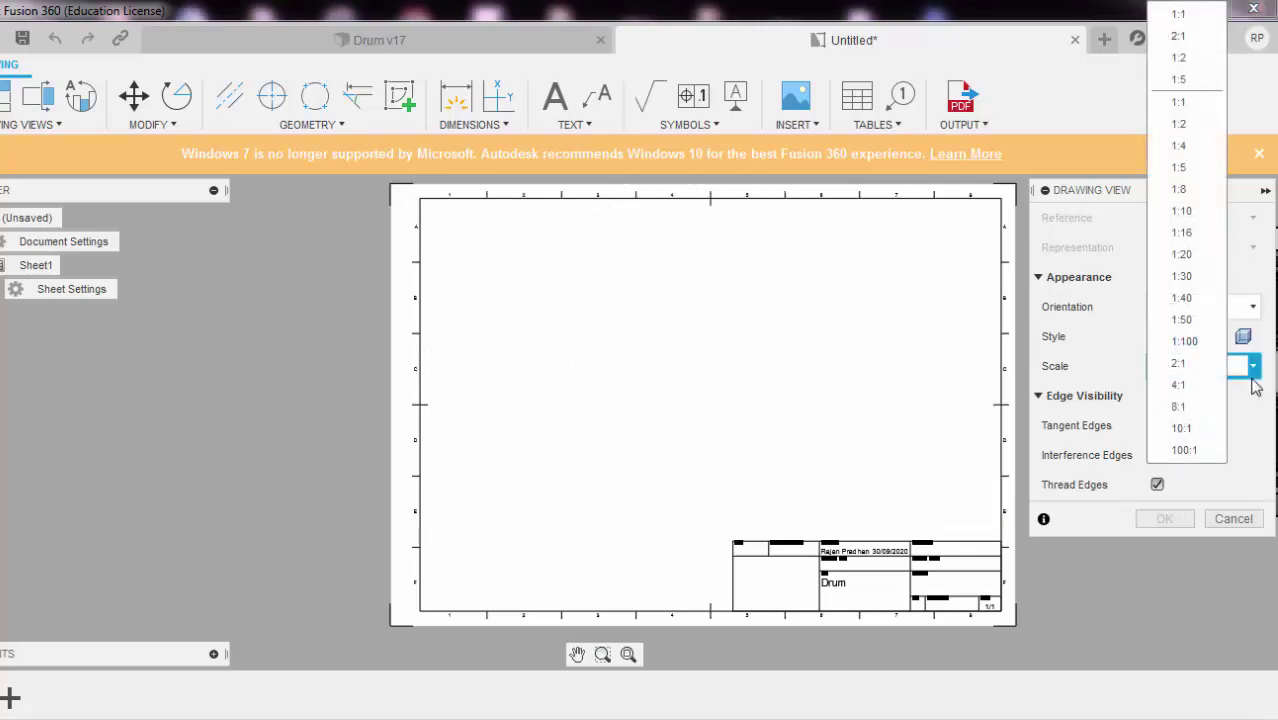
left_click(1208, 102)
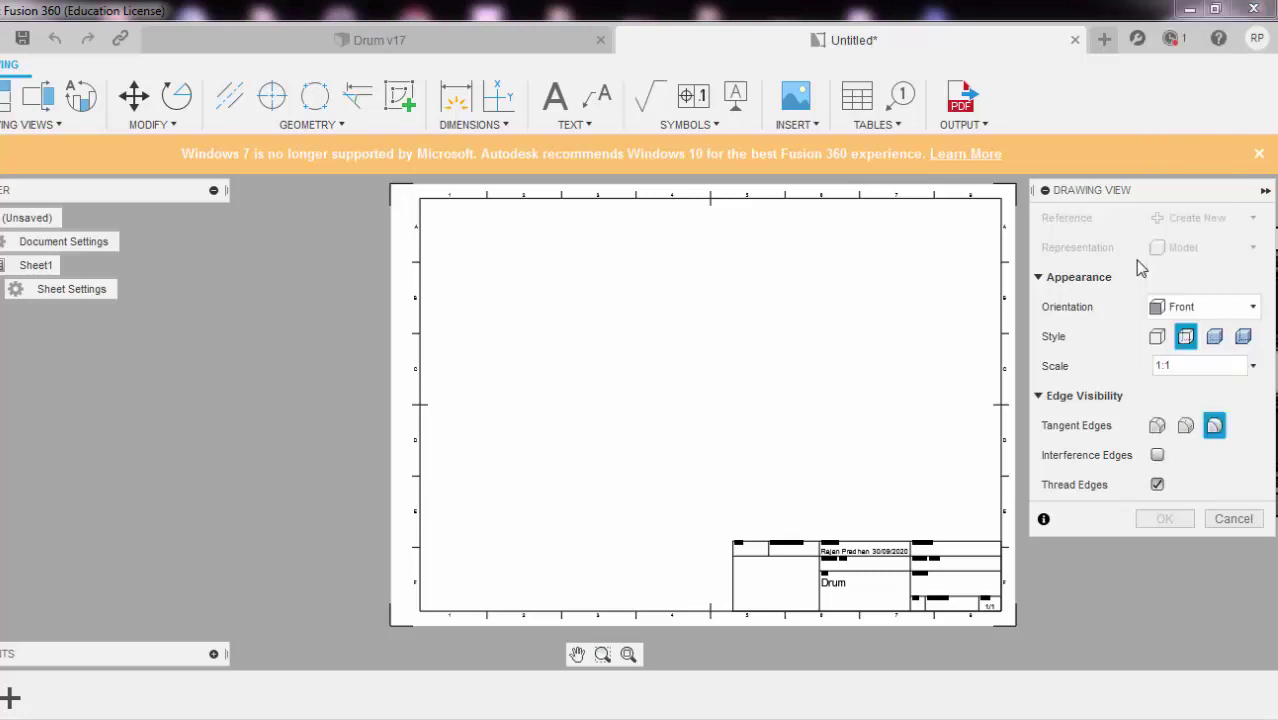
left_click(1232, 519)
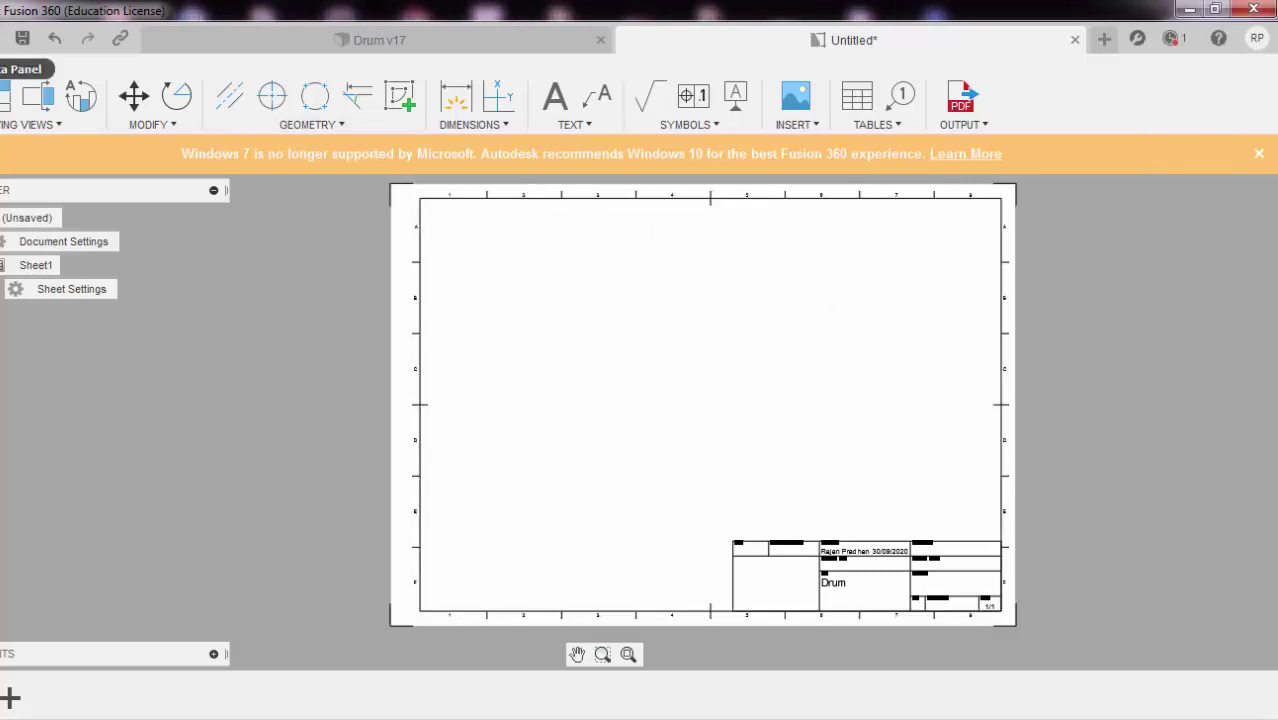
- Start a new empty design, request a drawing from it and save the design as Untitled in the Master location
left_click(4, 38)
left_click(12, 67)
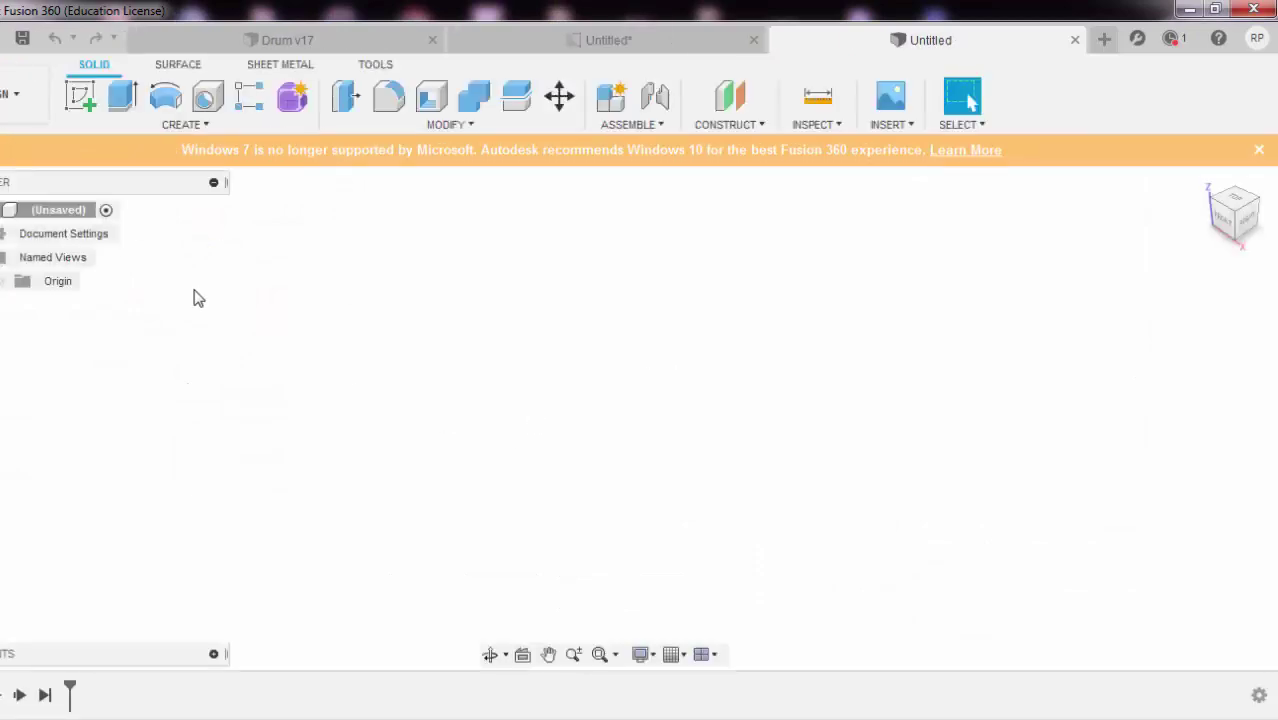
left_click(12, 93)
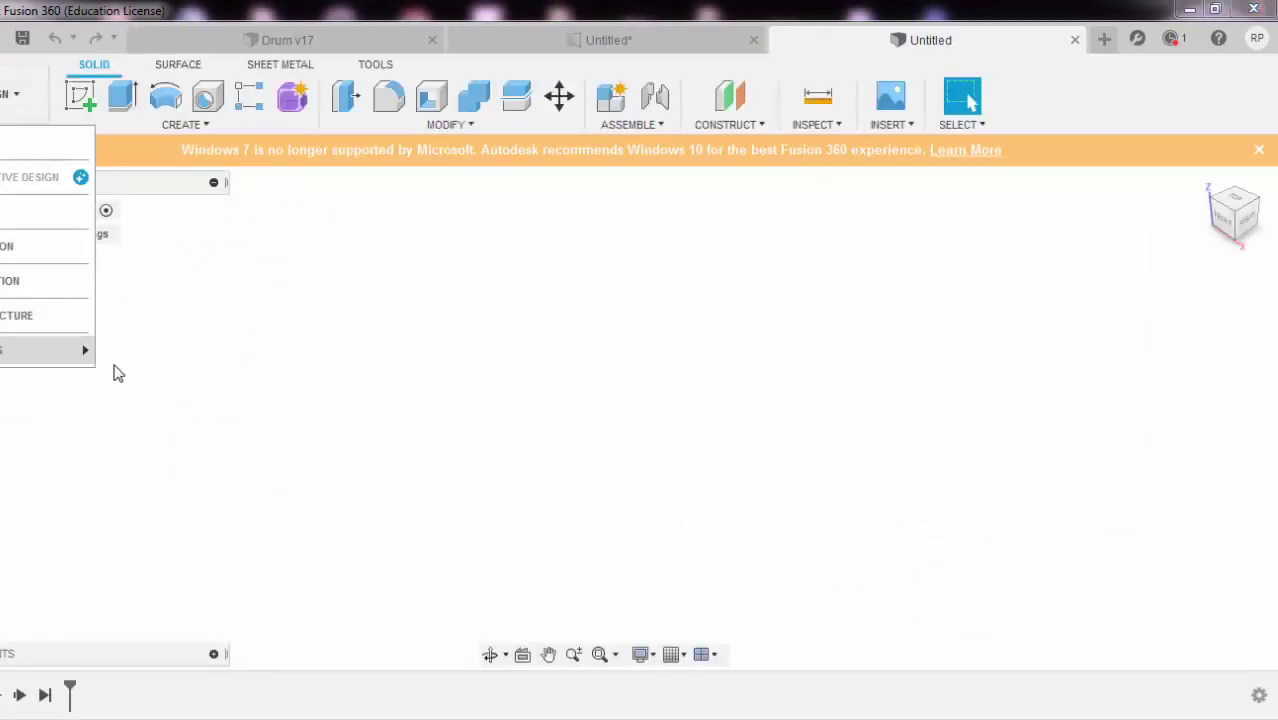
left_click(121, 350)
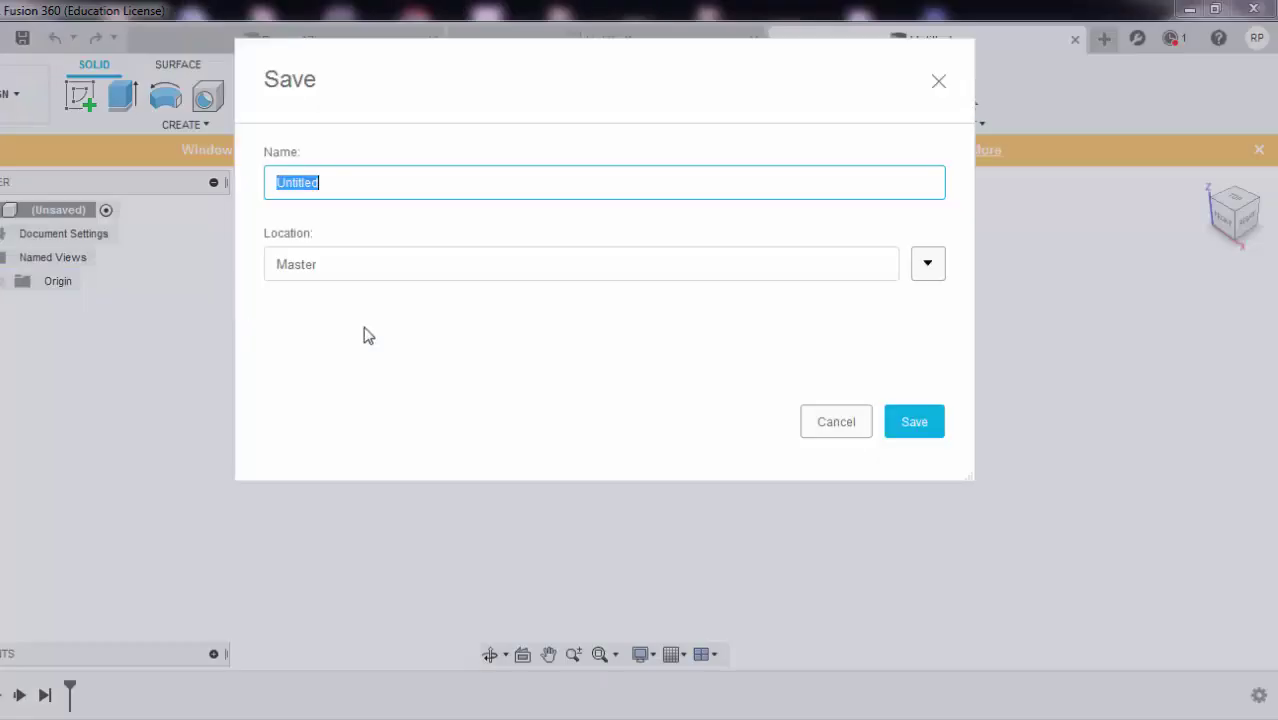
left_click(937, 421)
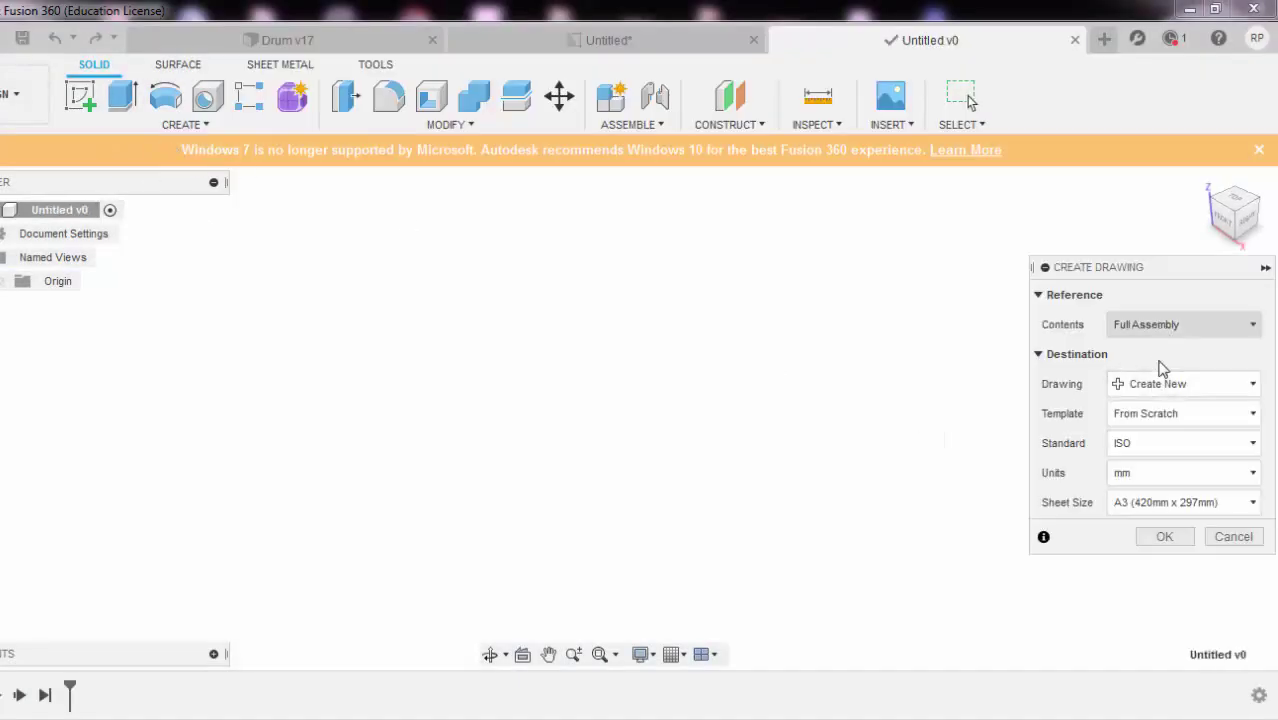
- Try to create a drawing of the empty design with ISO standard, mm units and sheet size A1
left_click(1163, 443)
left_click(1163, 445)
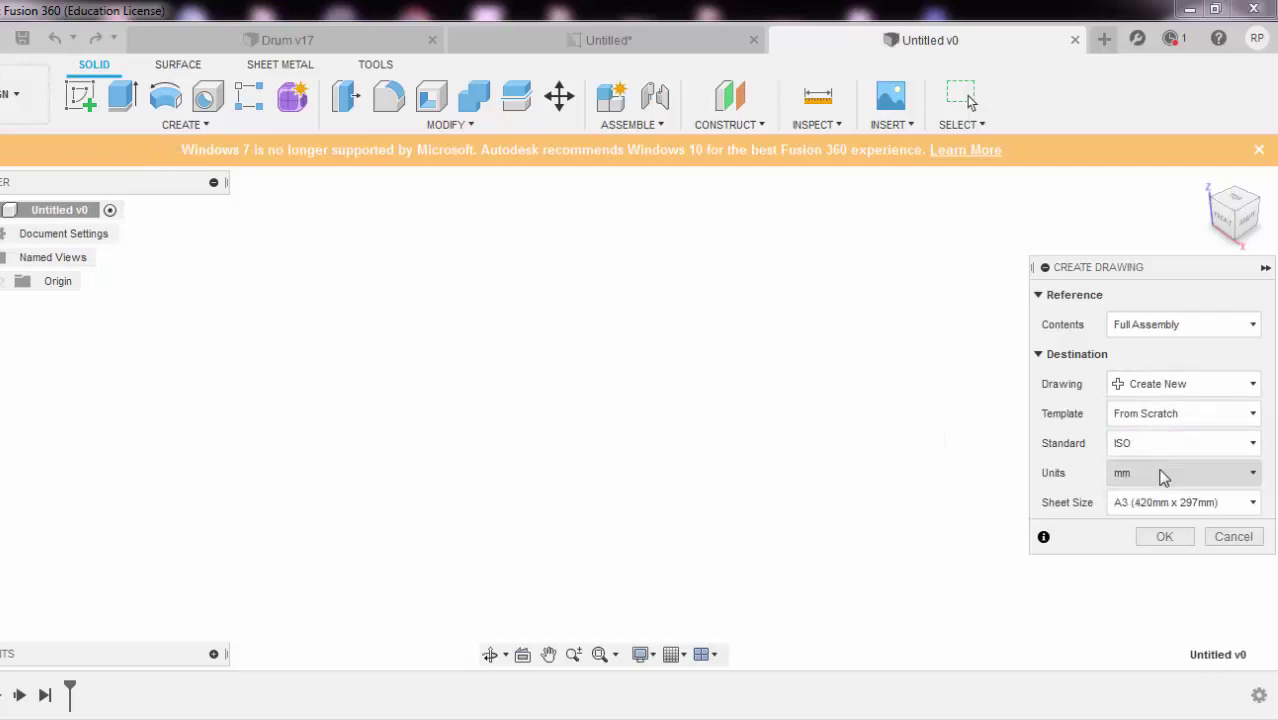
left_click(1163, 505)
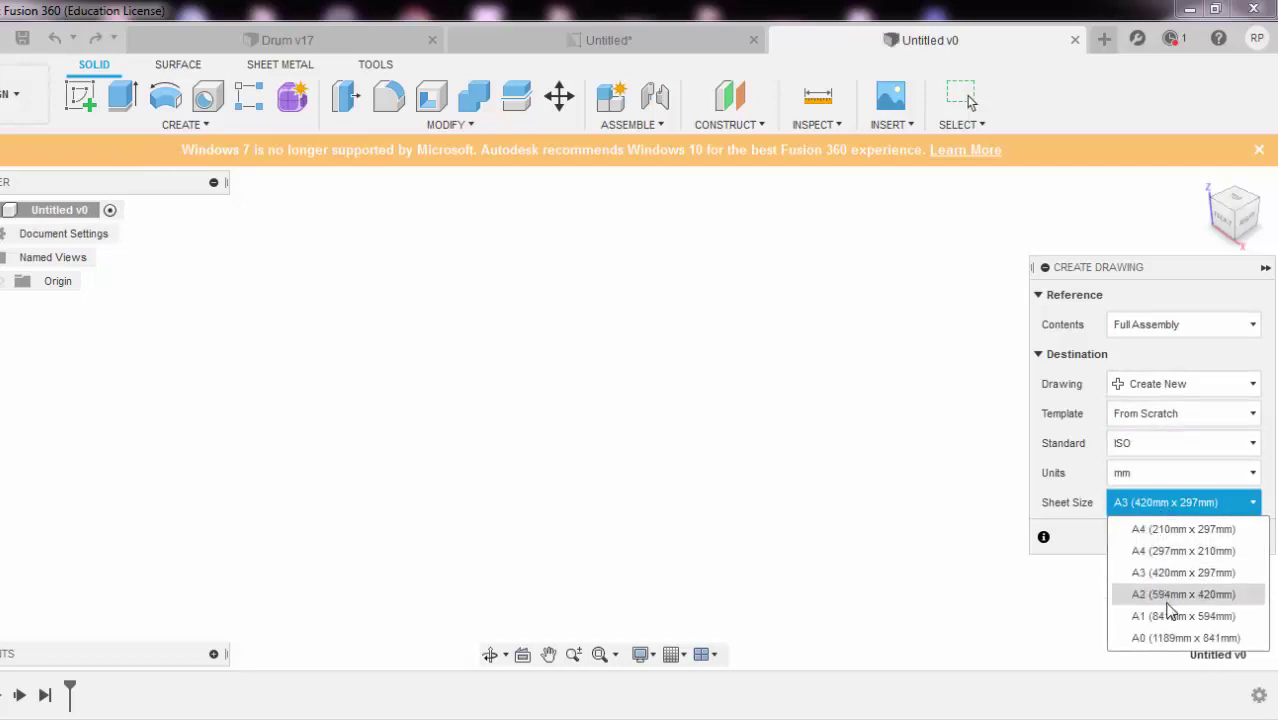
left_click(1176, 614)
left_click(1164, 536)
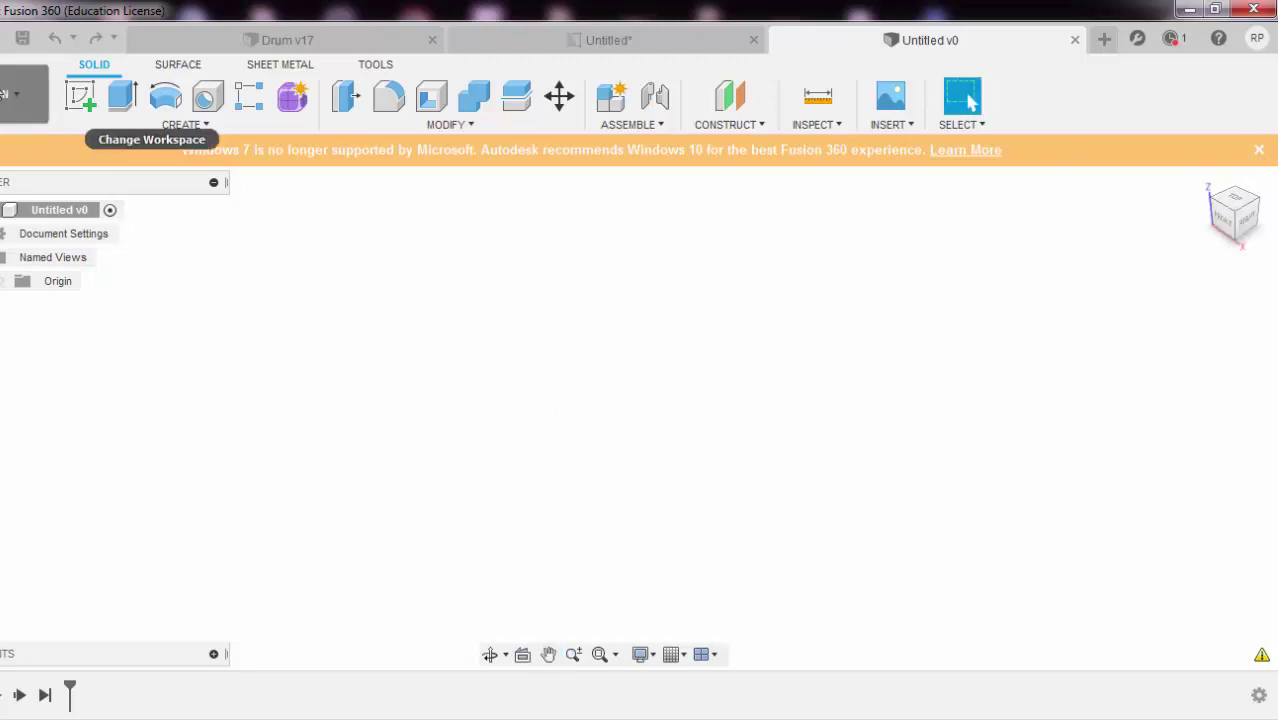
- Try to create a drawing of the empty design with ISO standard, mm units and sheet size A2 (594mm x 420mm)
left_click(6, 93)
mouse_move(76, 370)
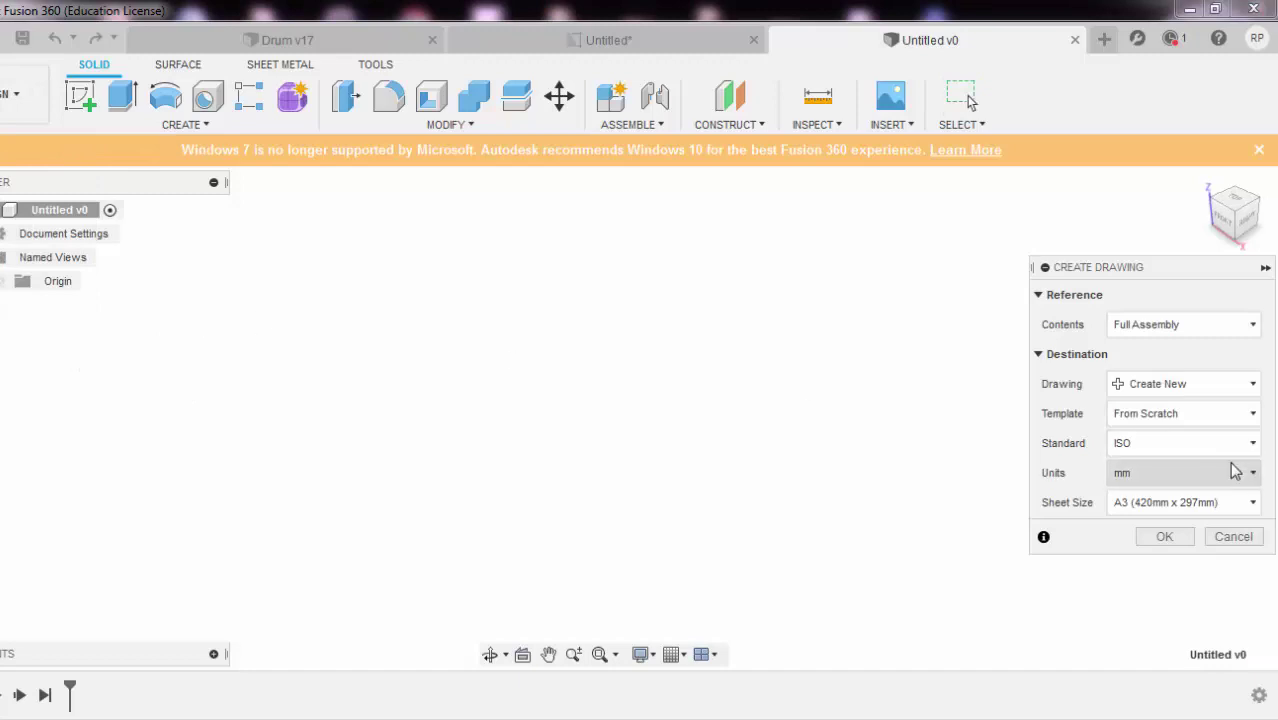
left_click(1190, 505)
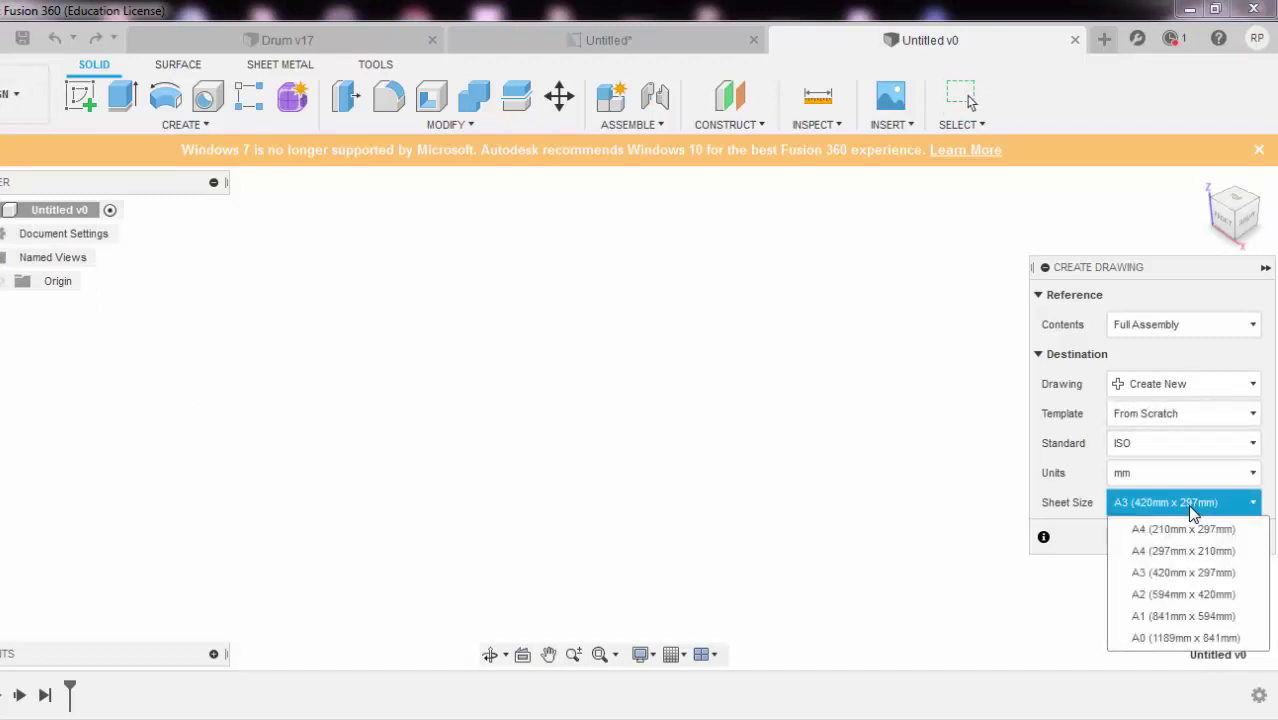
left_click(1186, 598)
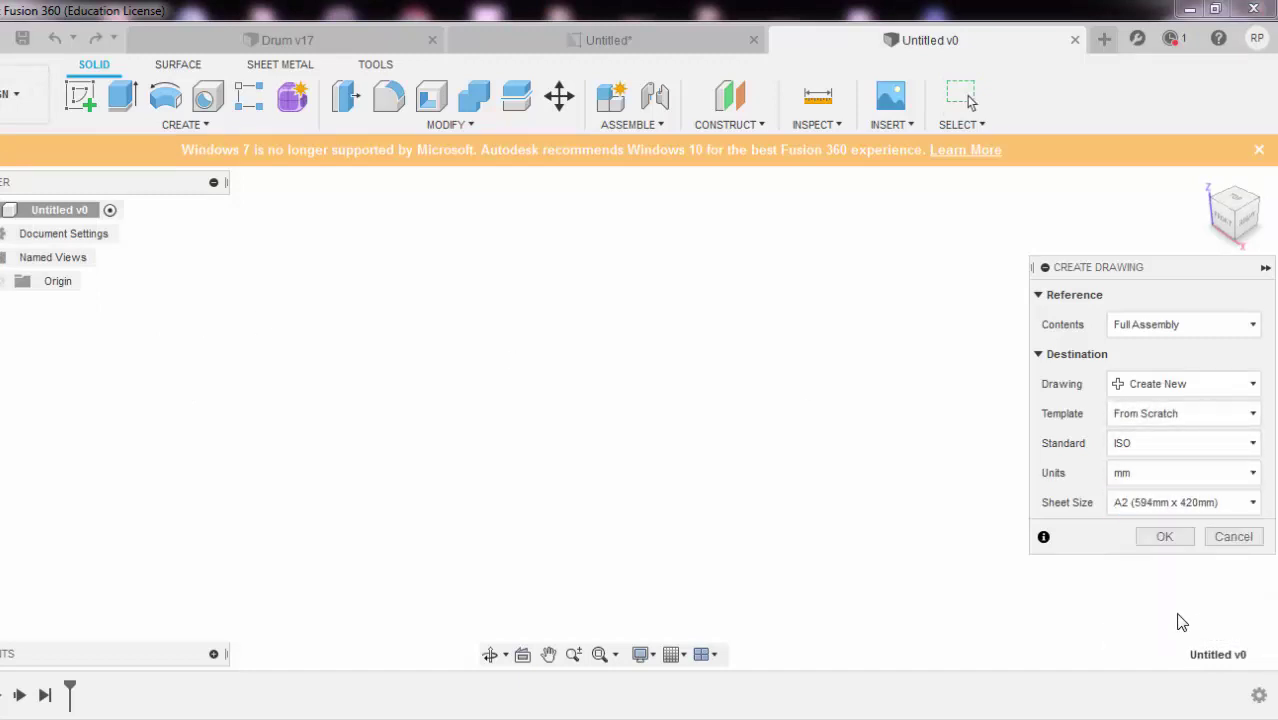
left_click(1164, 537)
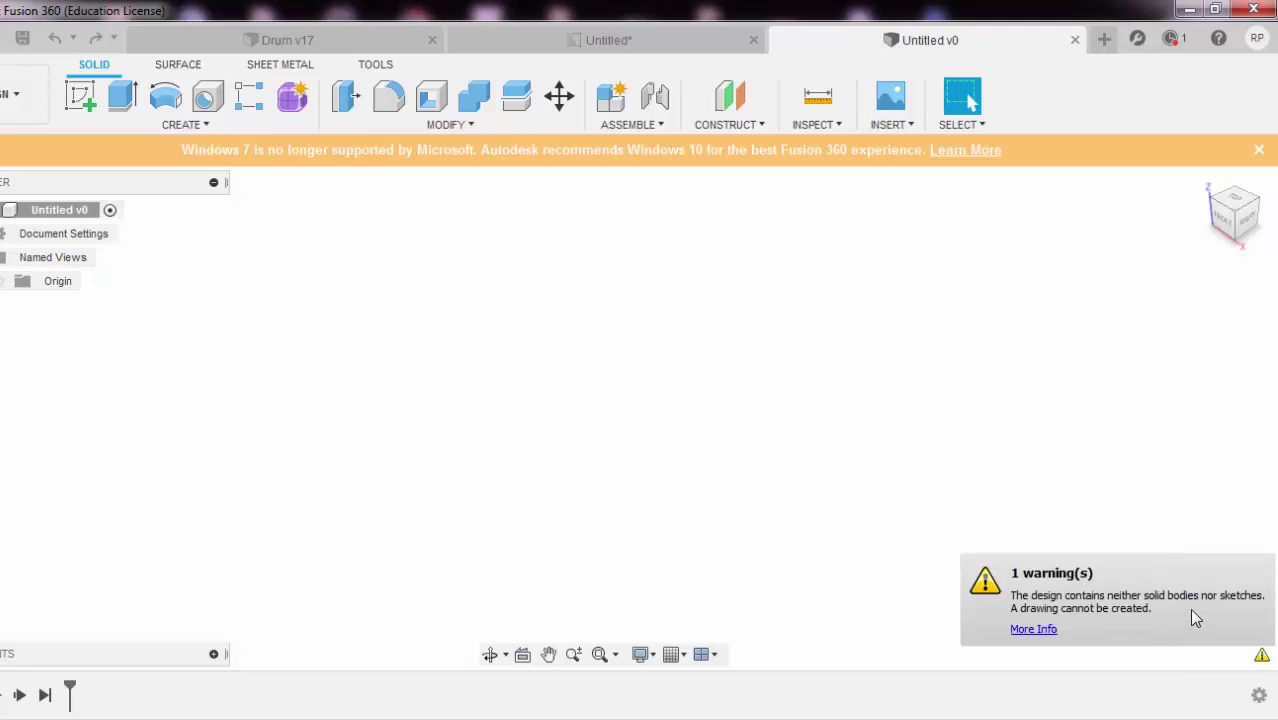
left_click(1033, 630)
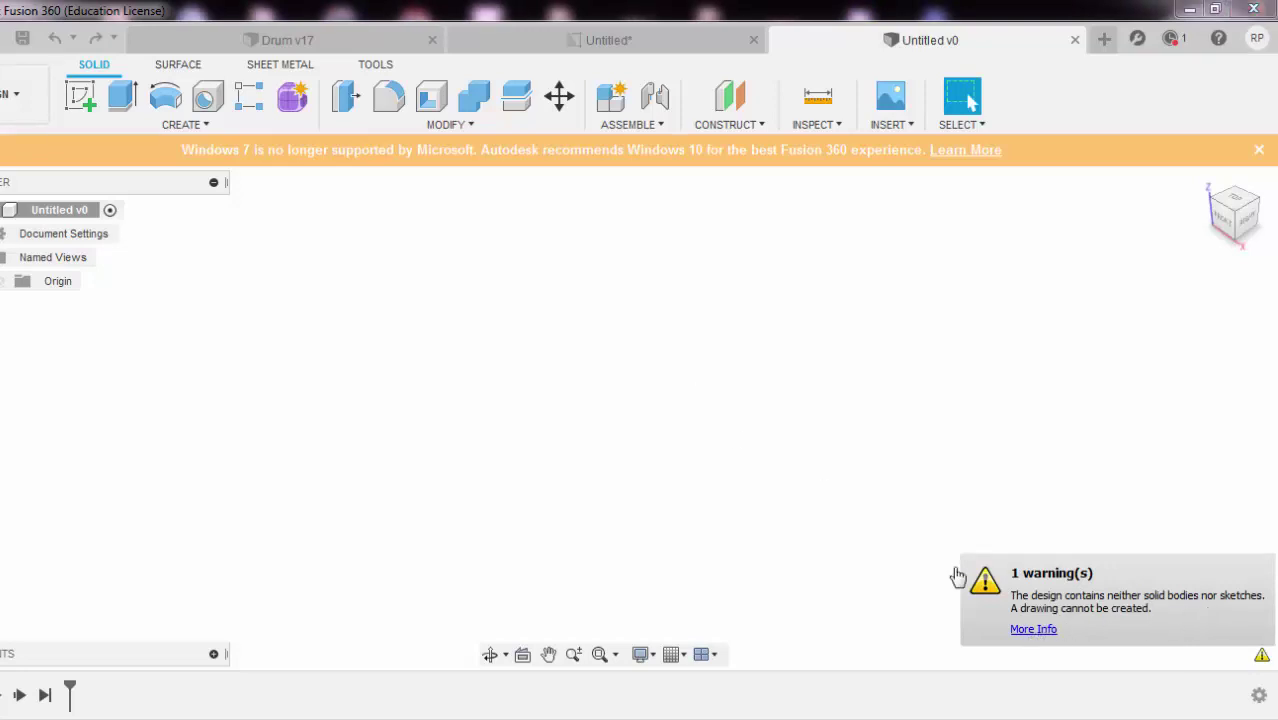
key("Escape")
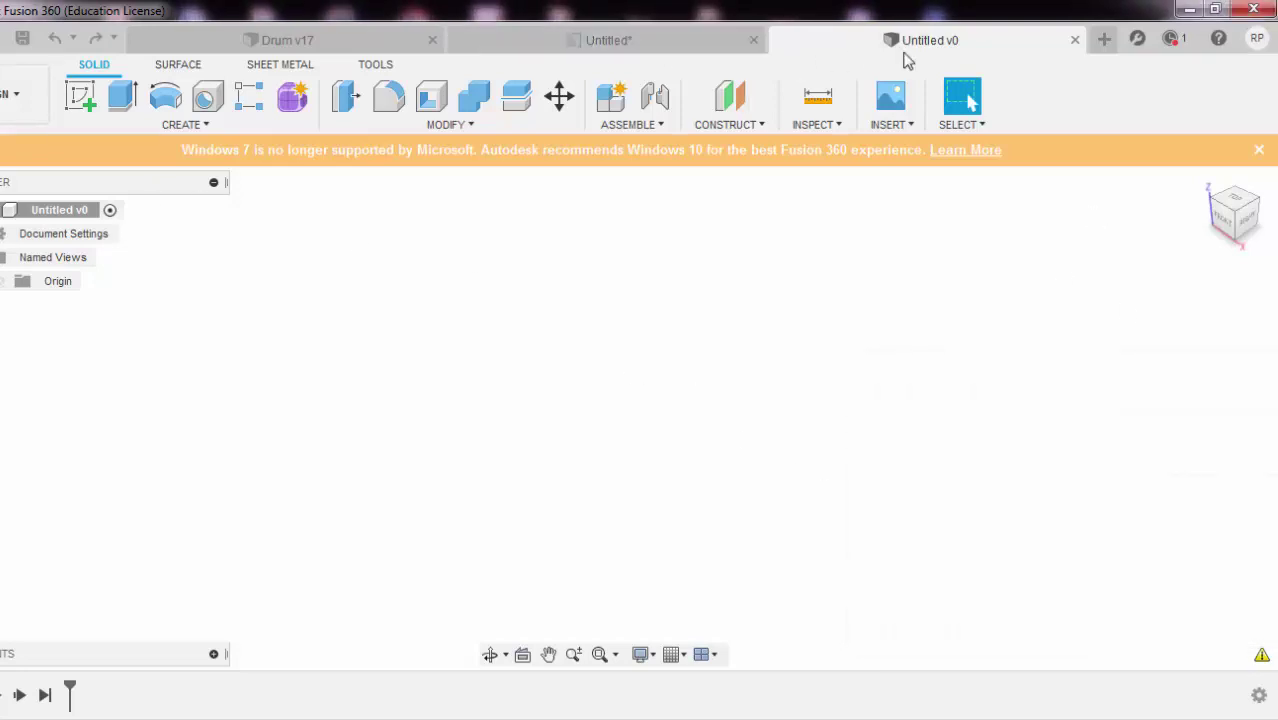
- Close the empty design and discard the unsaved A3 drawing to return to the Drum v17 model
left_click(1074, 42)
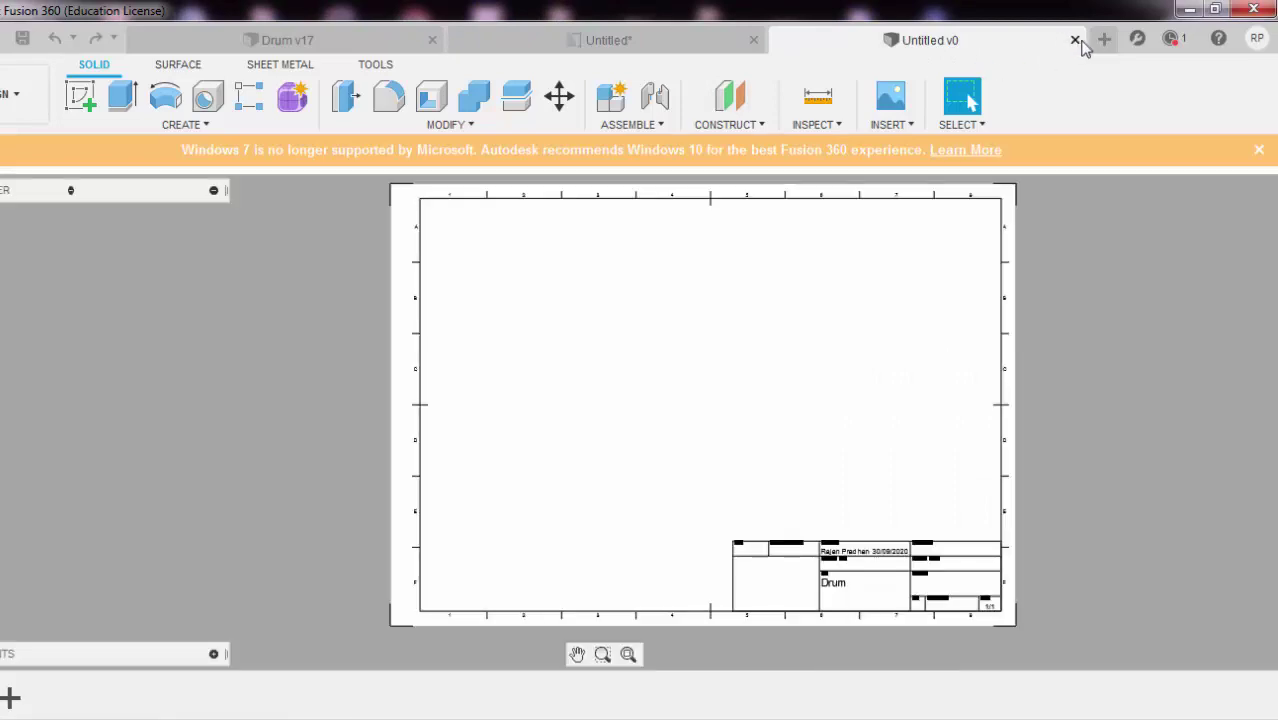
left_click(1076, 42)
left_click(604, 396)
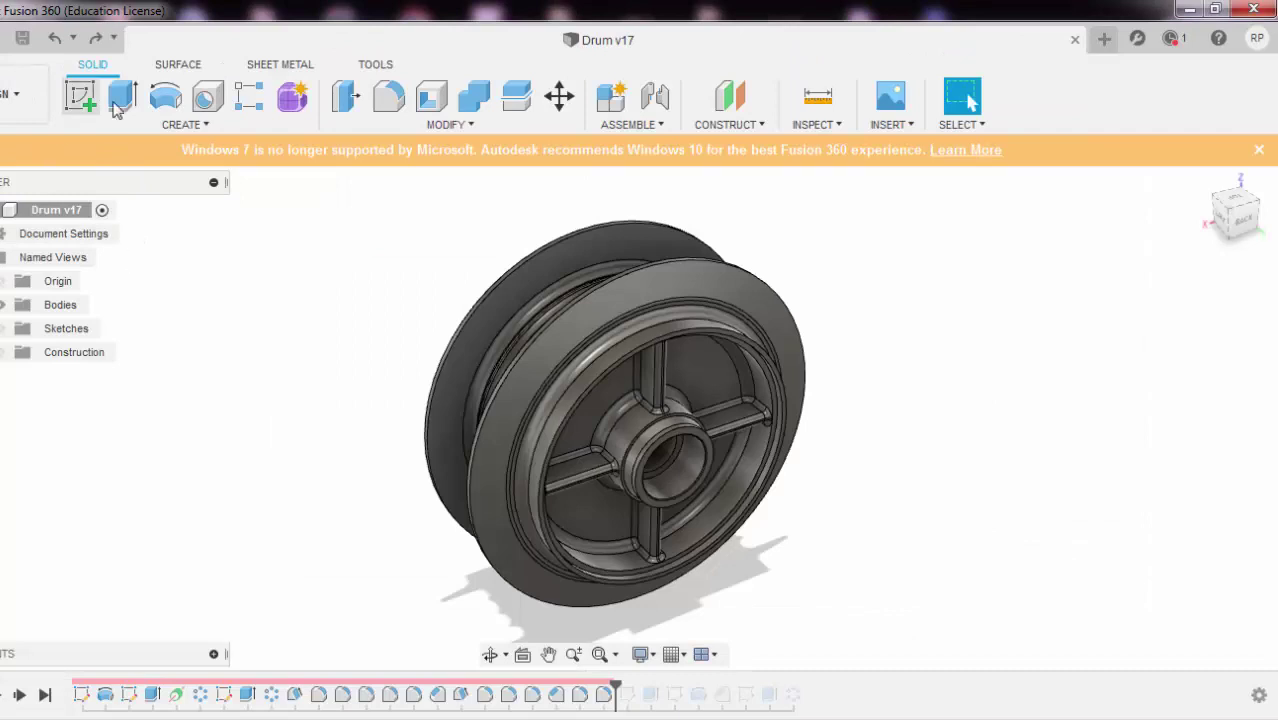
- Create a new drawing of the full drum assembly from scratch, using ISO standard, mm units and an A1 (841mm x 594mm) sheet
left_click(25, 94)
mouse_move(57, 348)
left_click(125, 349)
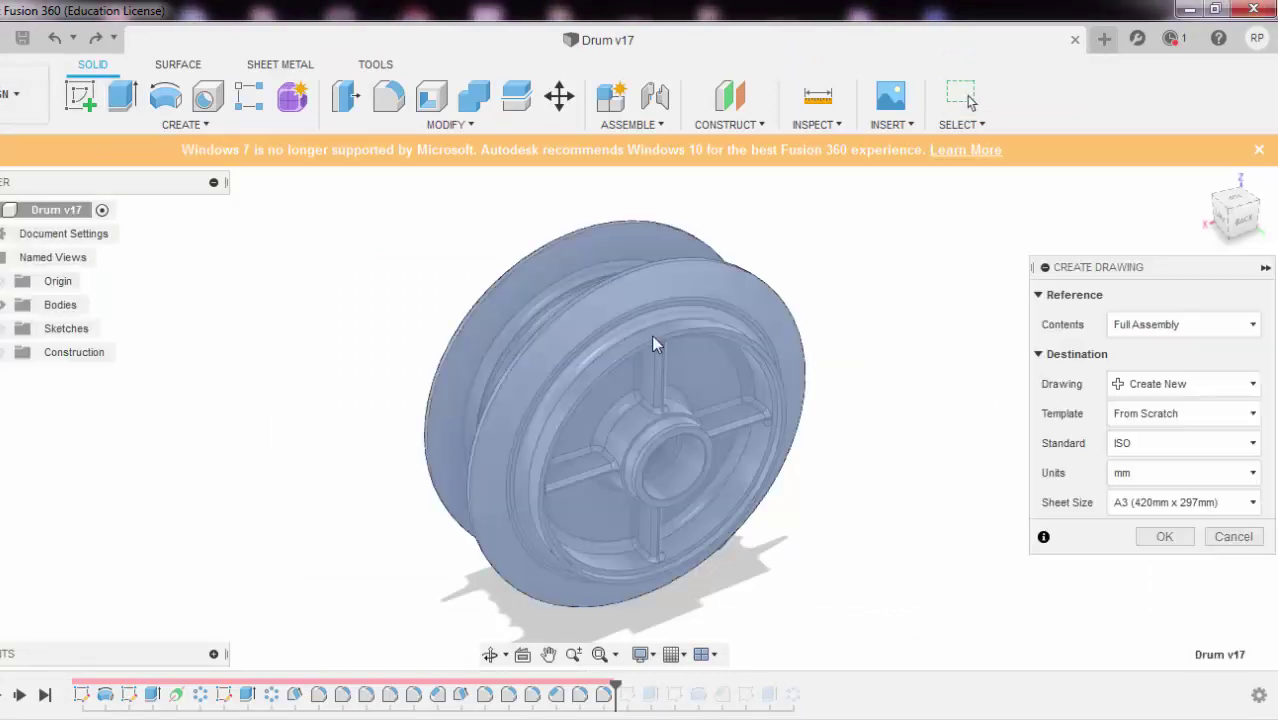
left_click(1247, 443)
left_click(1187, 451)
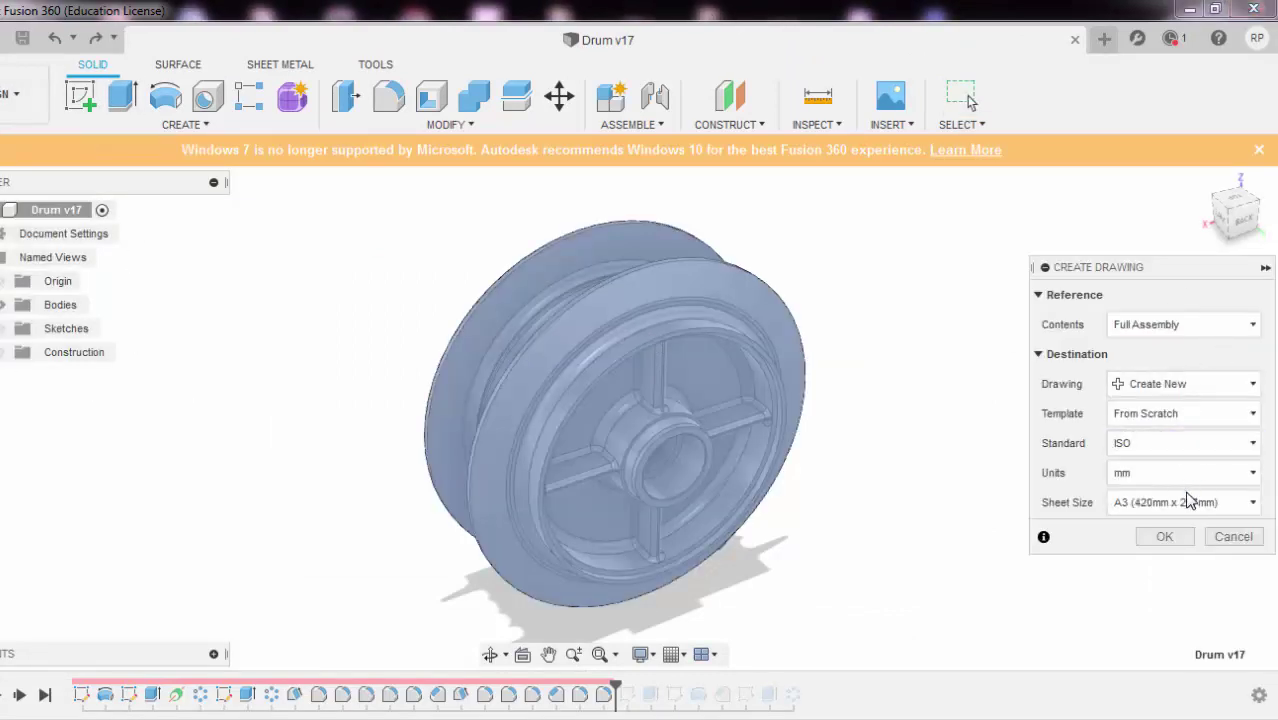
left_click(1189, 501)
left_click(1156, 617)
left_click(1166, 537)
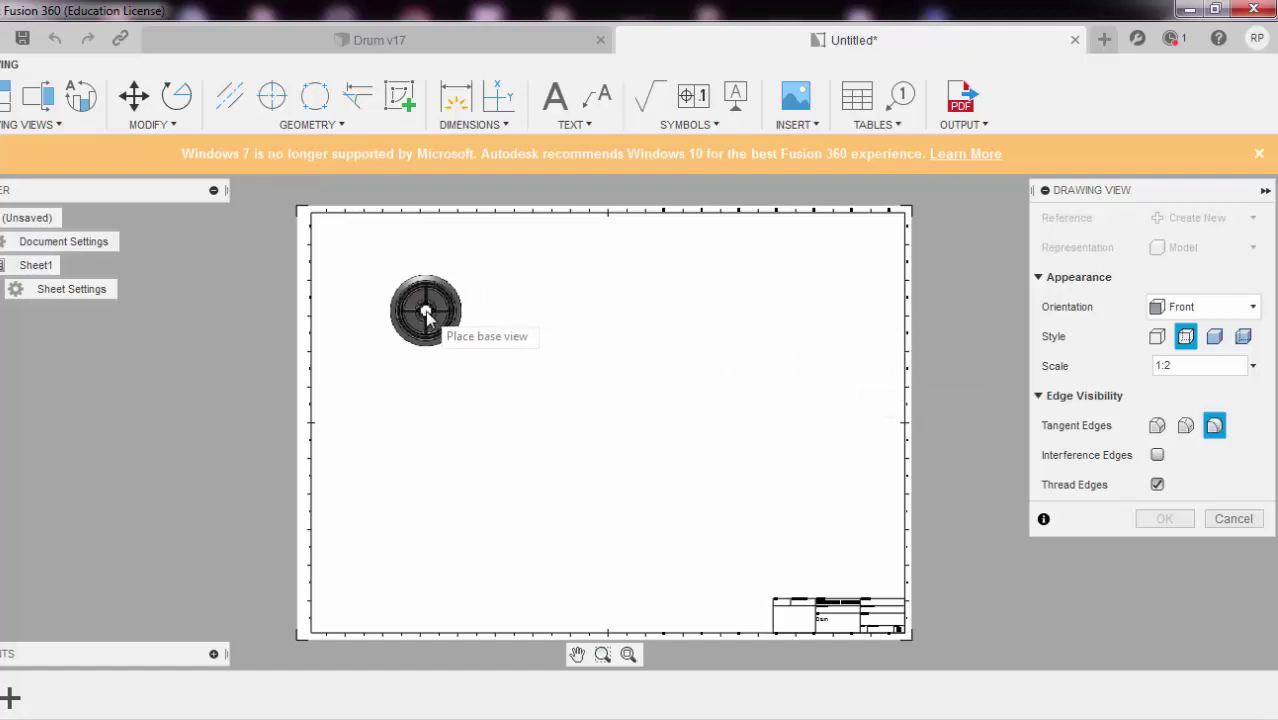
- Place a Front base view in the sheet's upper-left area at scale 1:1, with visible edges only and full-length tangent edges
left_click(1252, 366)
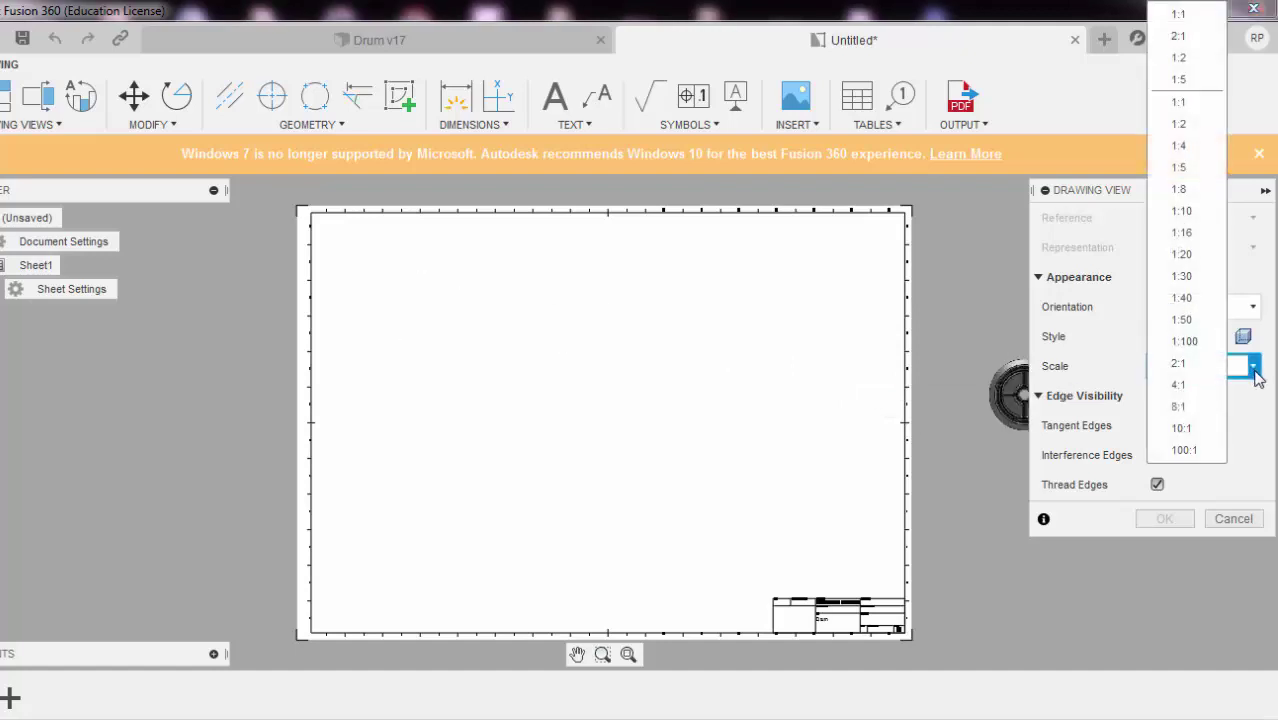
left_click(1192, 103)
left_click(435, 310)
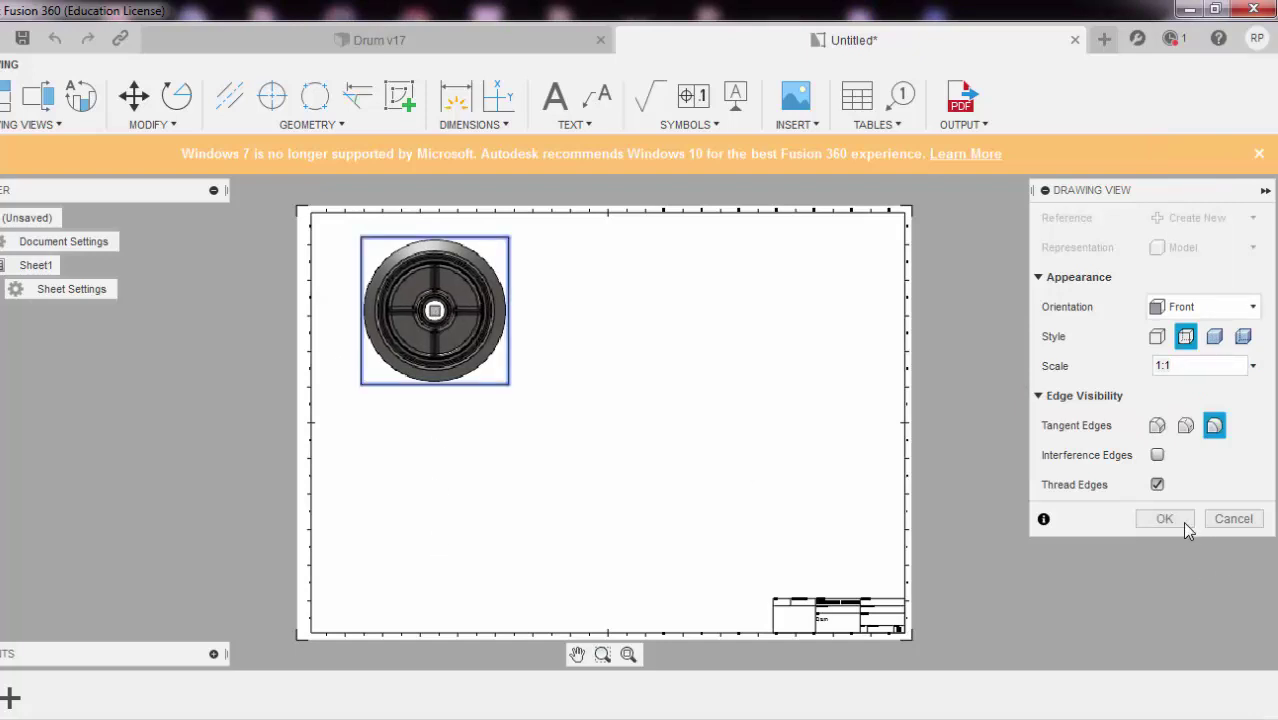
left_click(1157, 426)
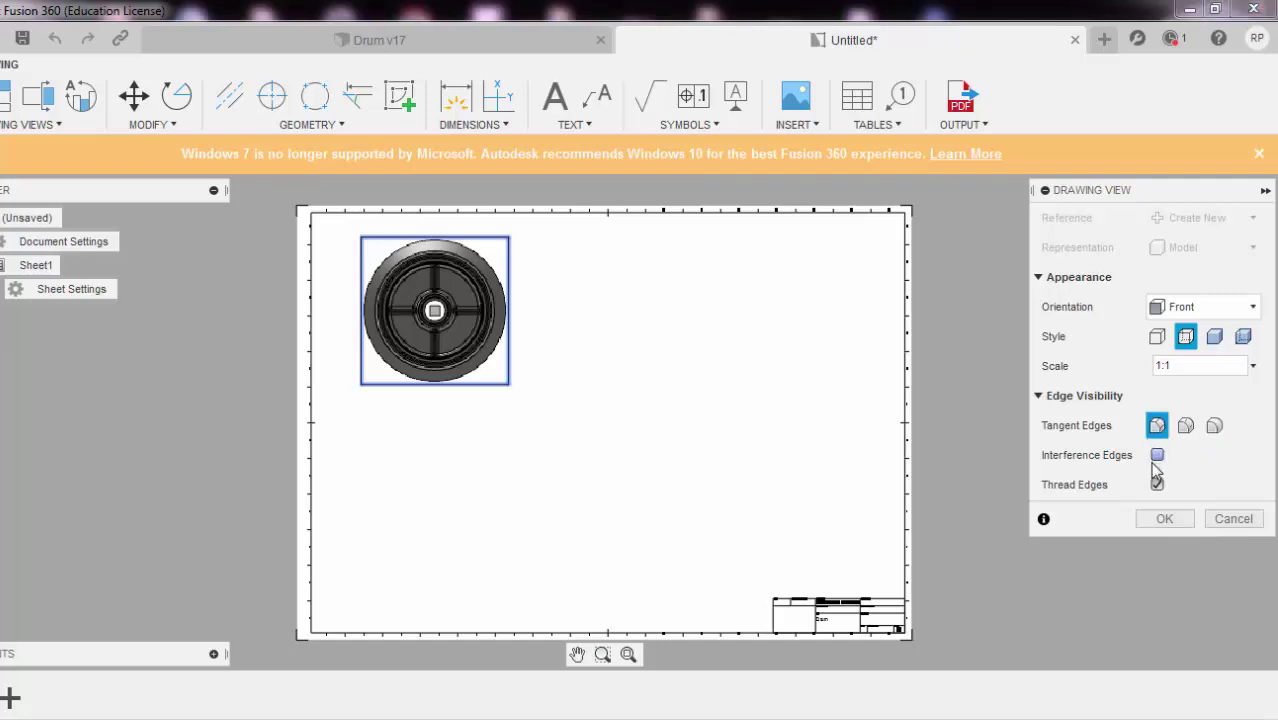
left_click(1157, 336)
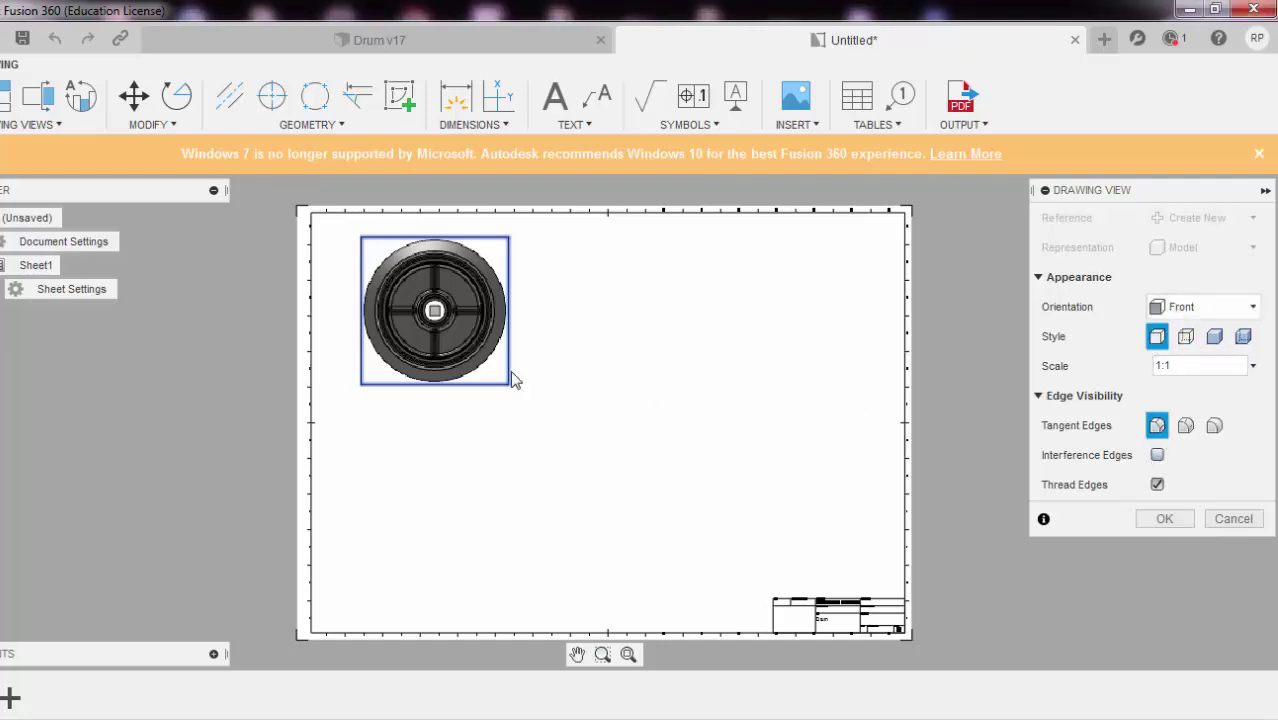
middle_click_drag(520, 380, 554, 406)
scroll(521, 364, "up", 3)
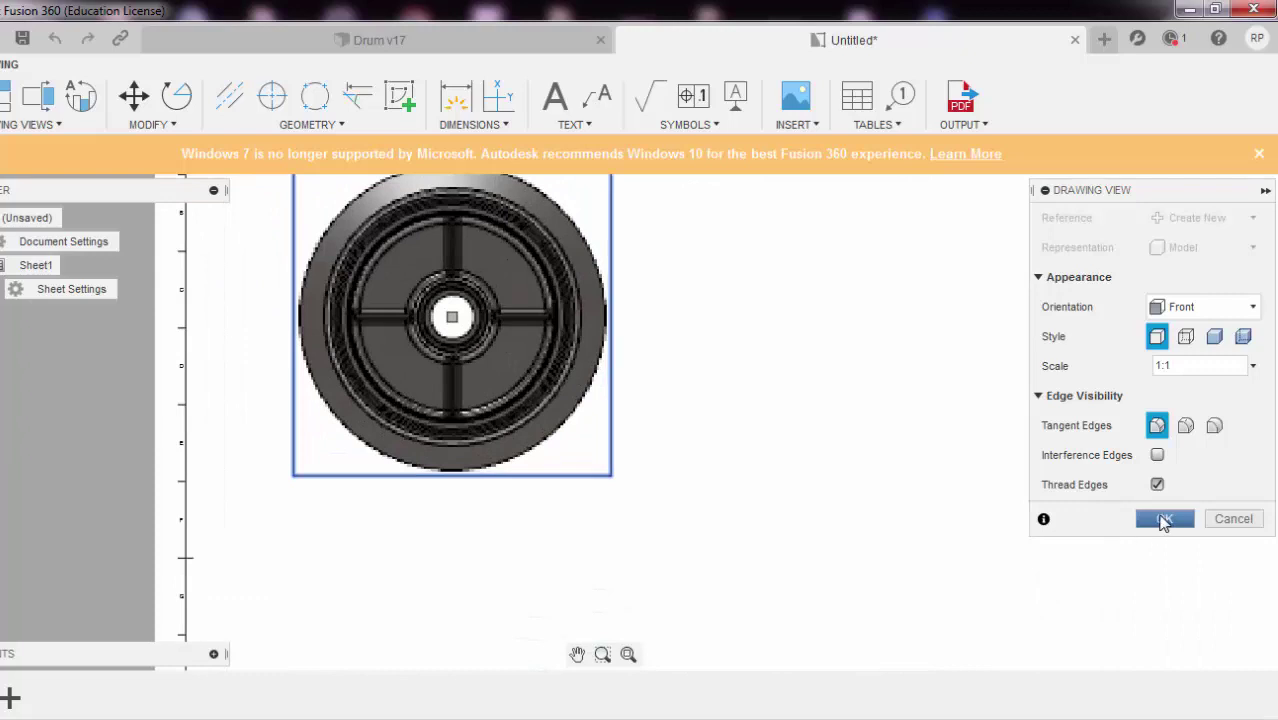
left_click(1164, 519)
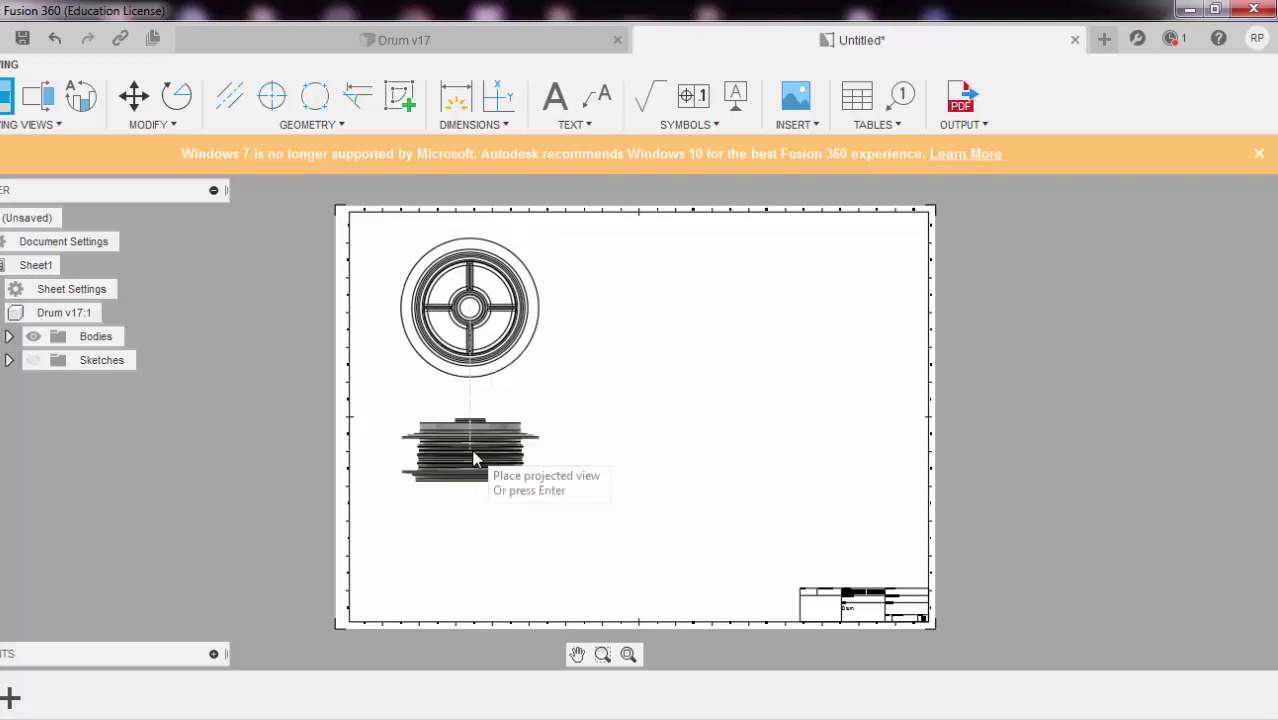
- Add projected views of the drum below and to the right of the front view, plus an isometric view diagonally below it
left_click(522, 434)
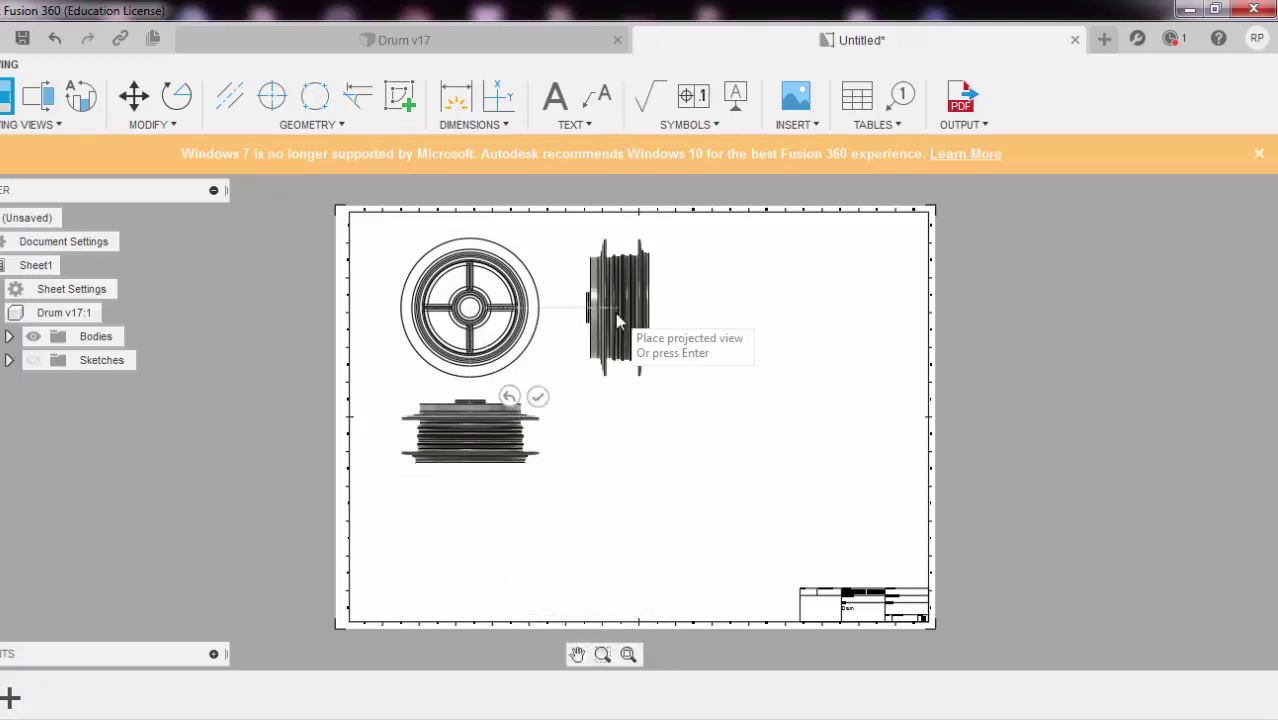
left_click(615, 313)
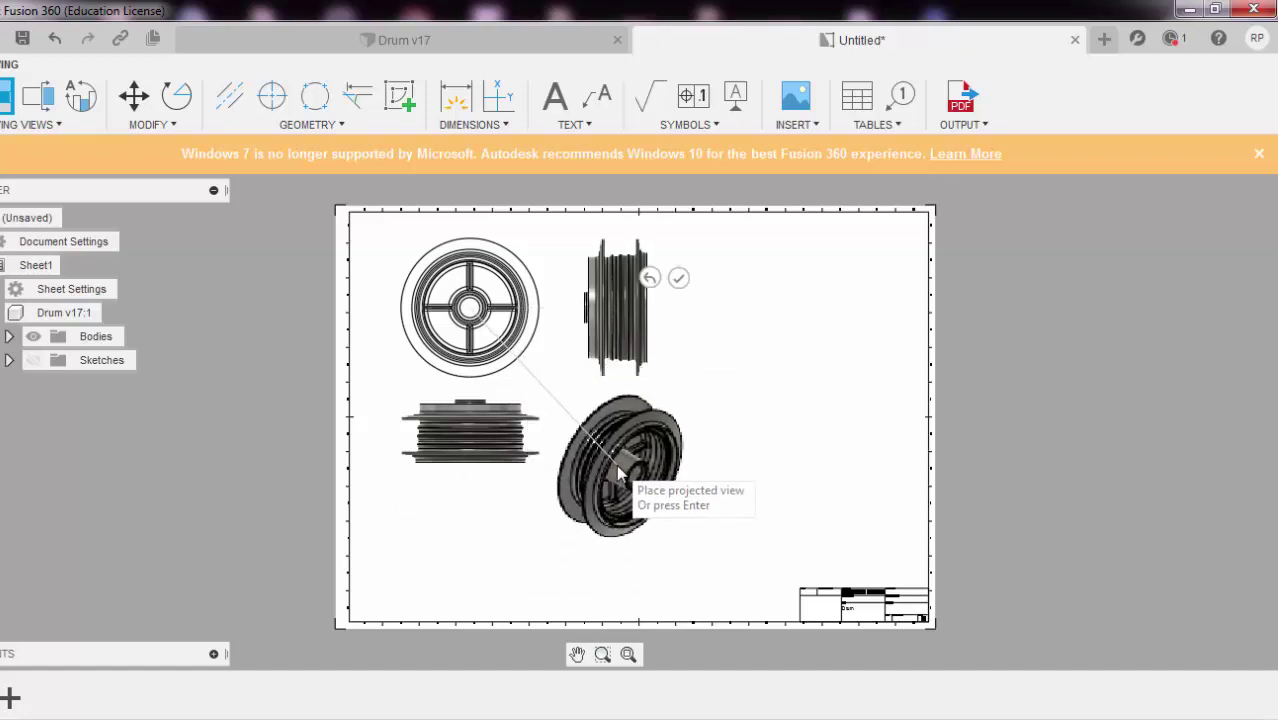
left_click(616, 464)
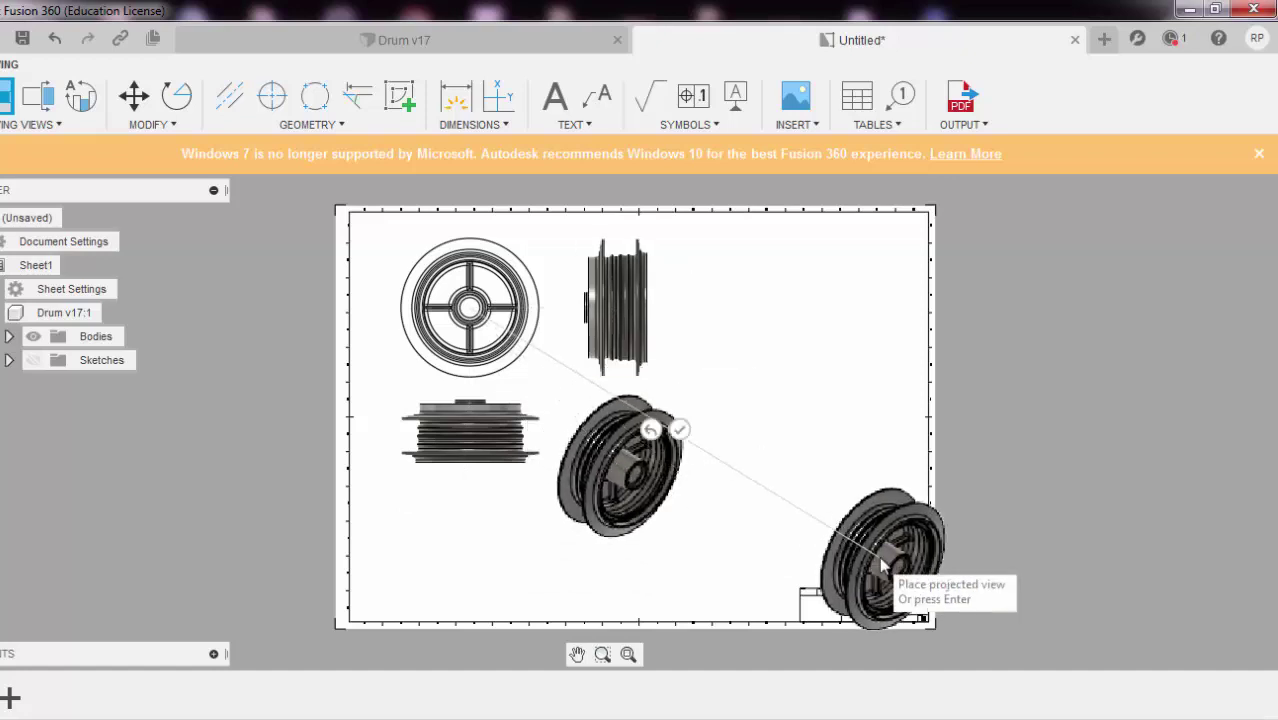
right_click(707, 480)
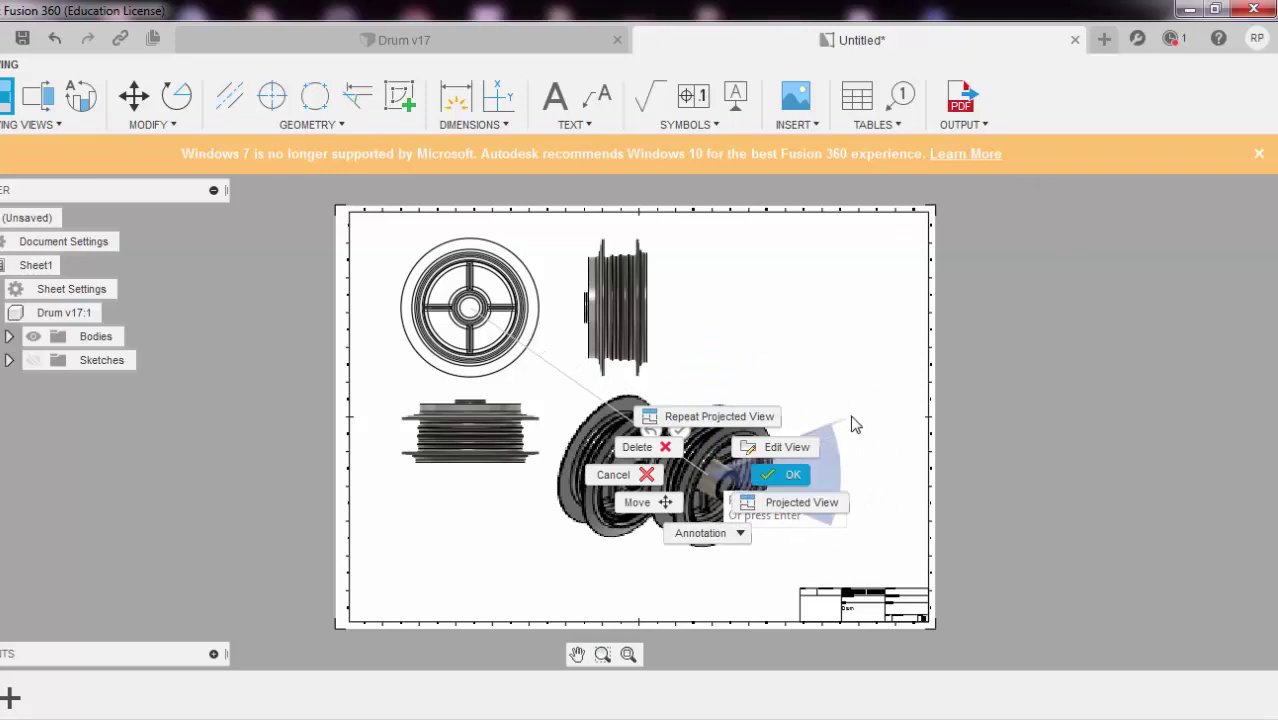
left_click(792, 475)
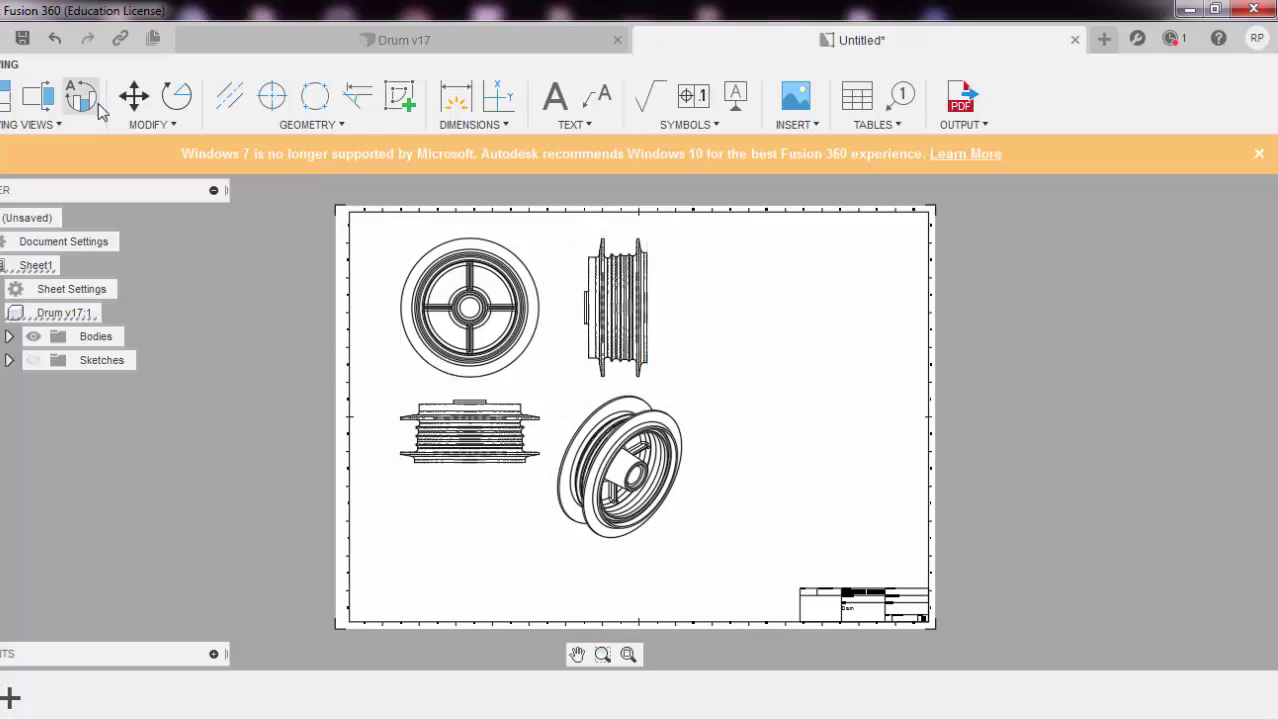
left_click(37, 125)
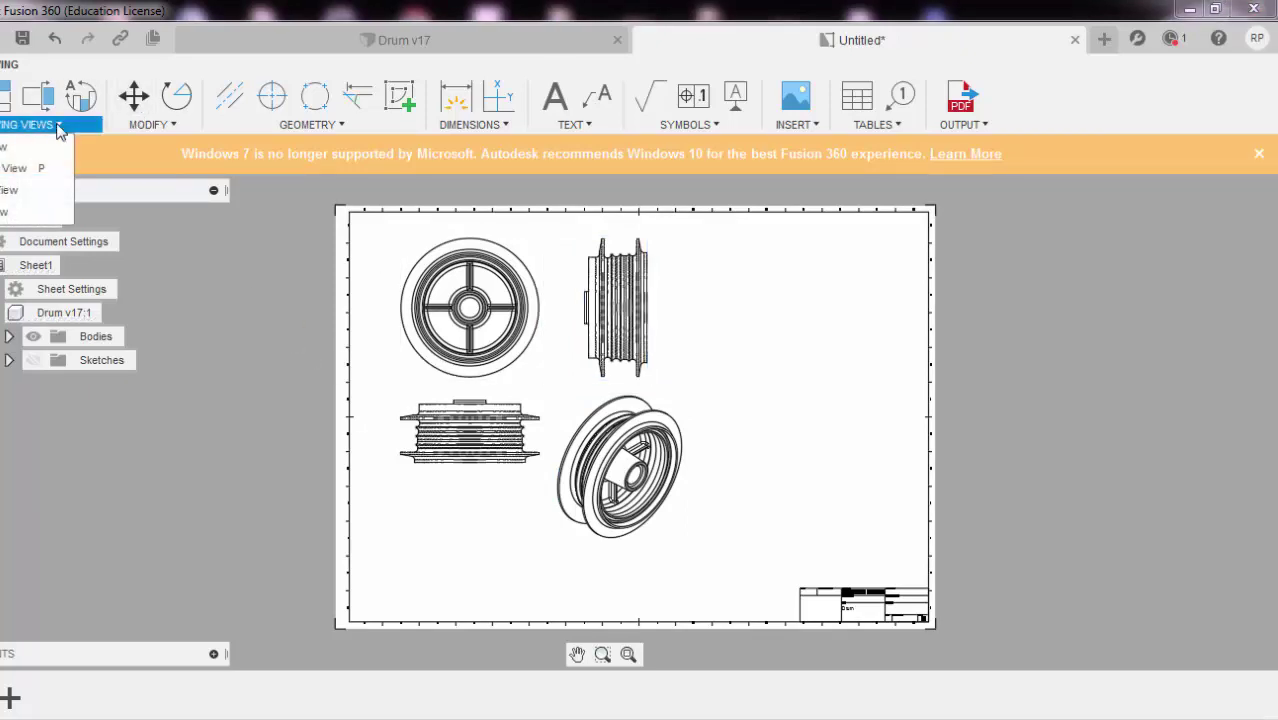
left_click(18, 190)
left_click(467, 244)
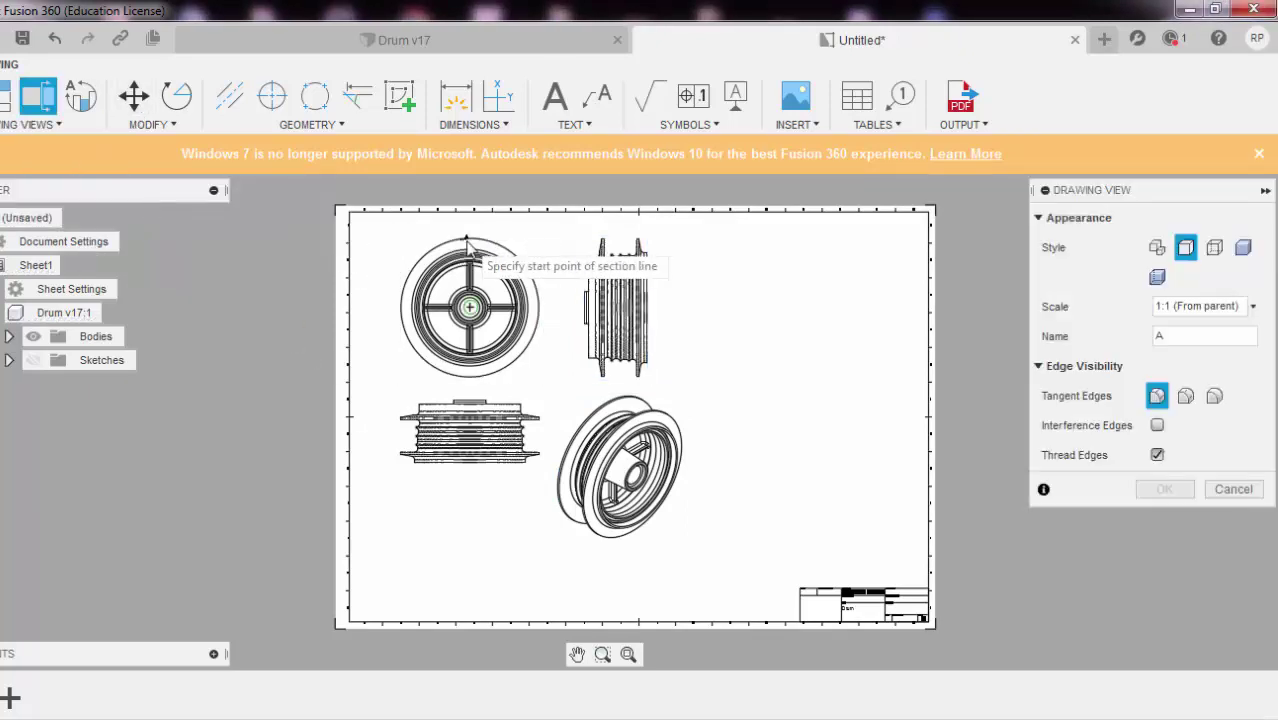
left_click(466, 231)
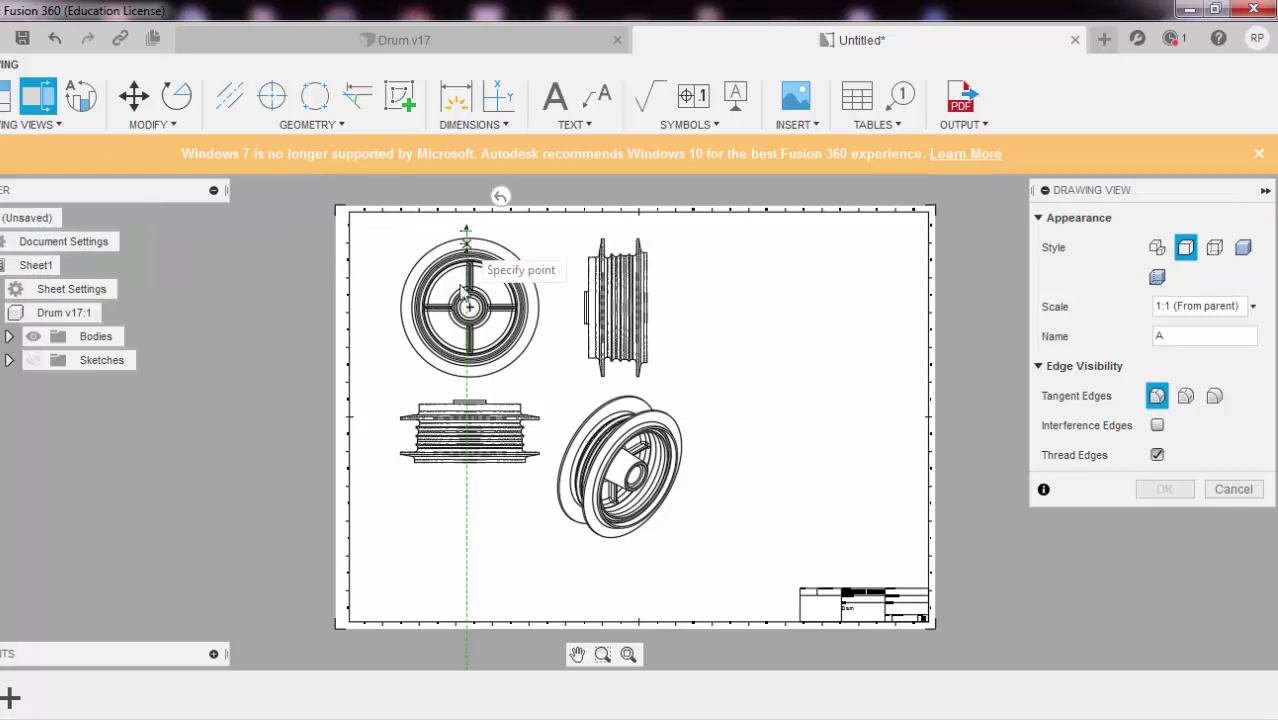
left_click(466, 384)
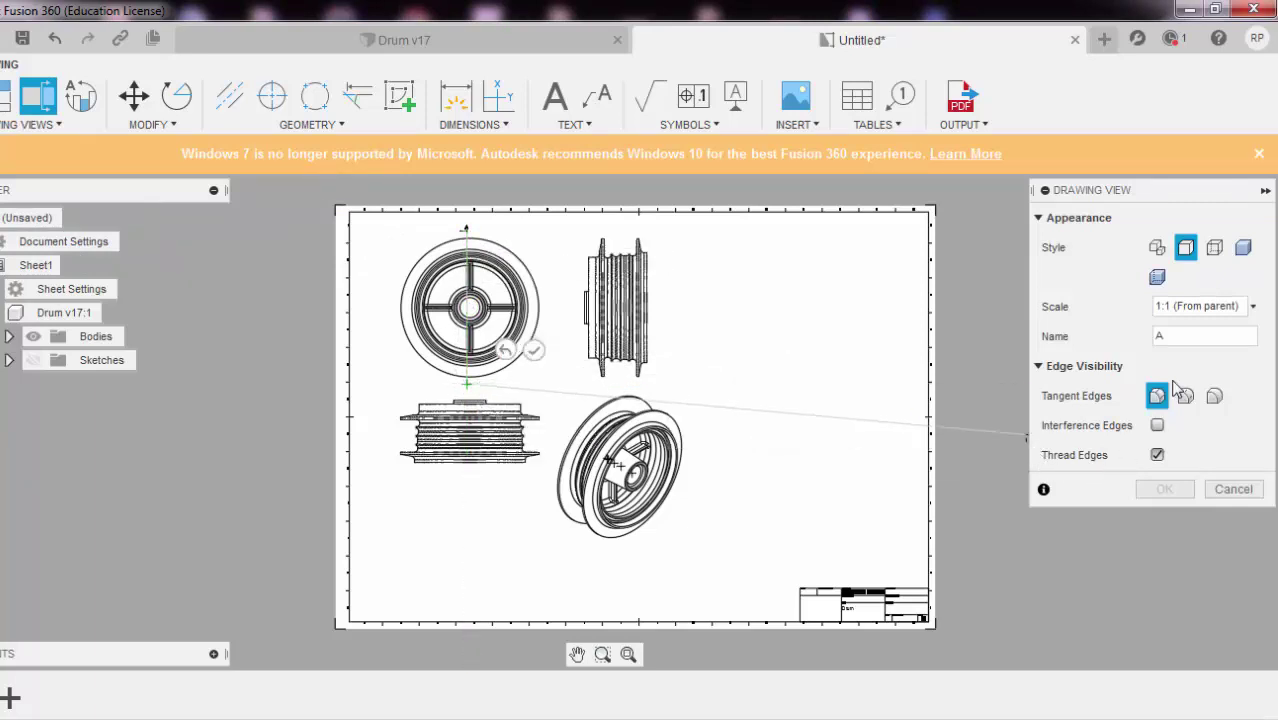
left_click(519, 384)
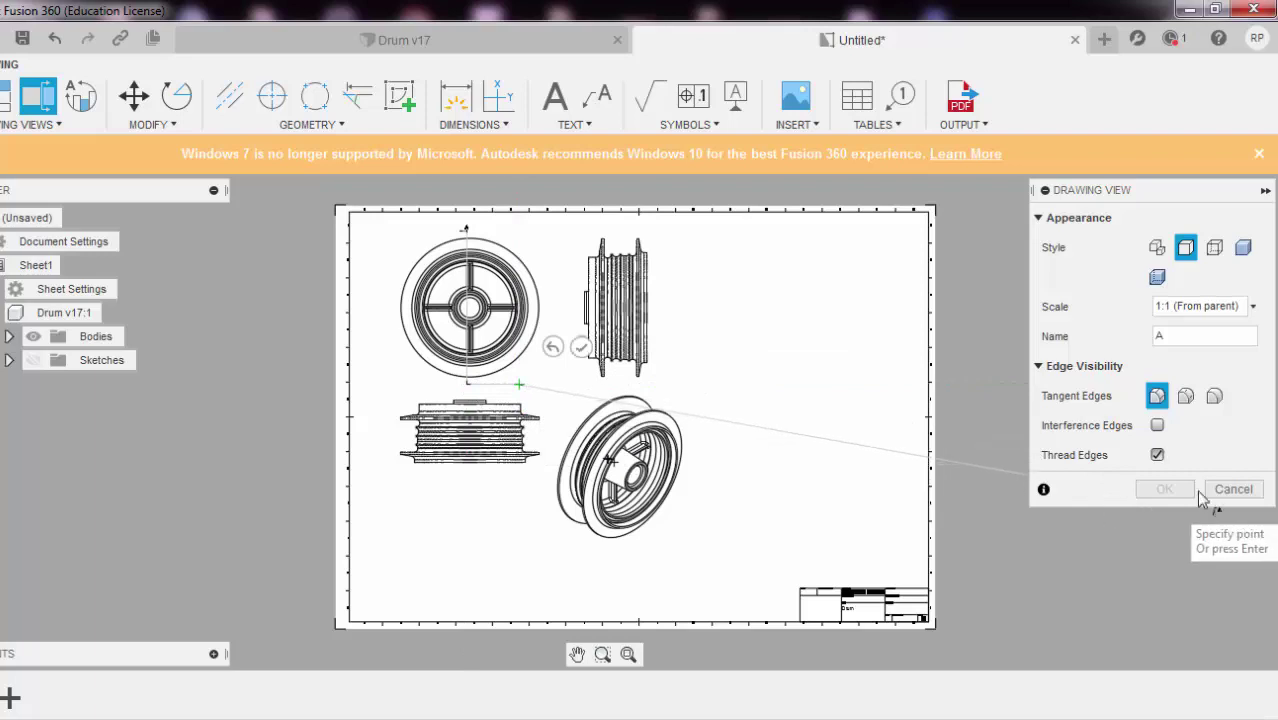
left_click(519, 229)
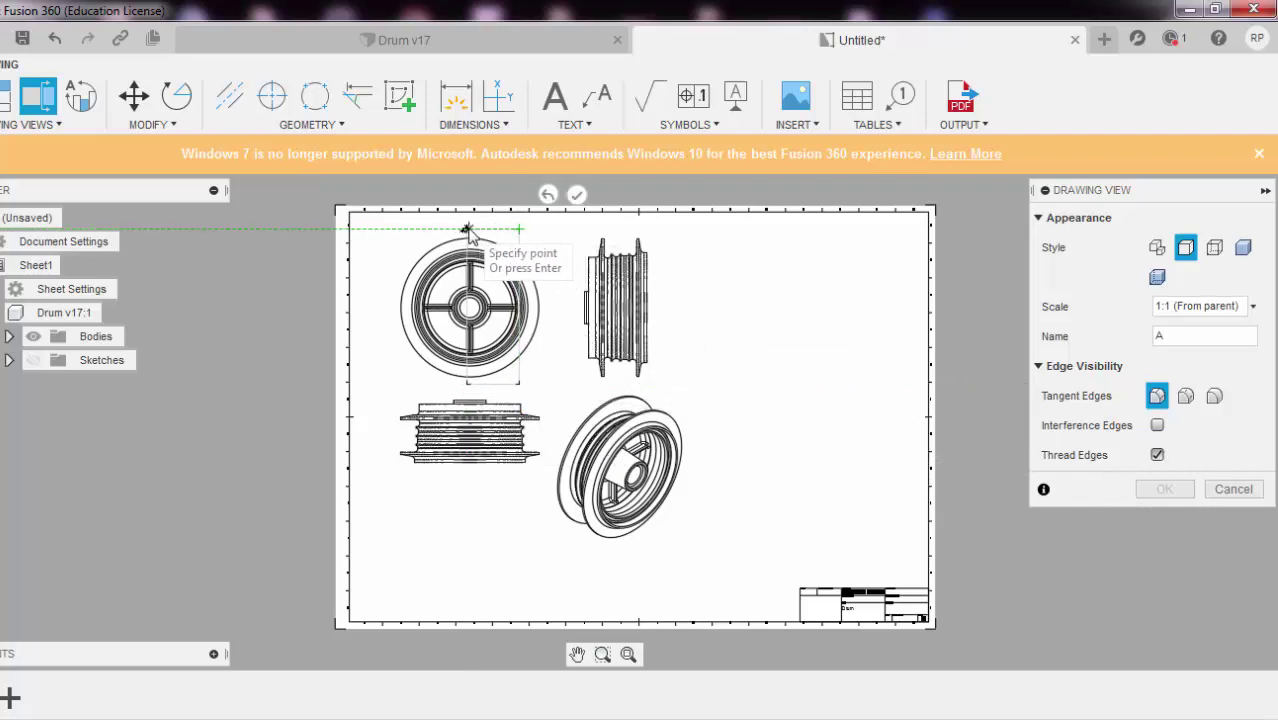
right_click(535, 232)
left_click(467, 234)
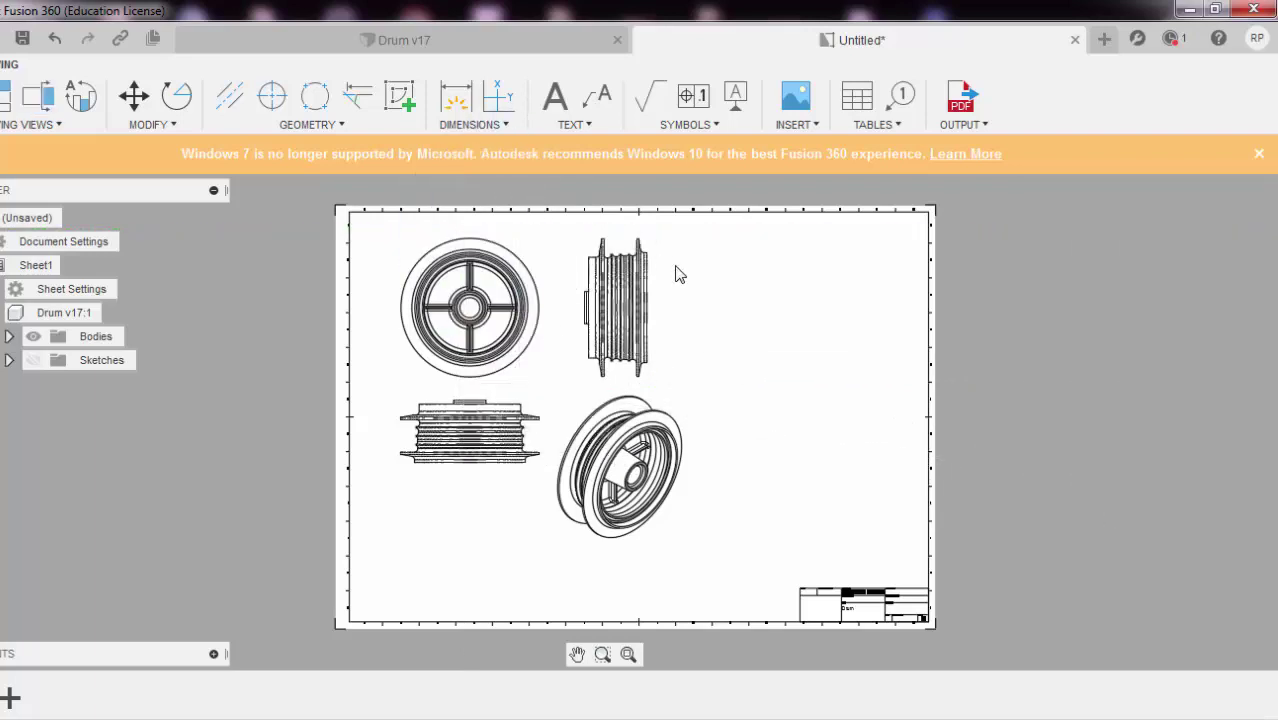
- Create full-depth section view A along the front view's vertical centreline, with visible and hidden edges, and place it beside the side view
left_click(478, 252)
left_click(36, 124)
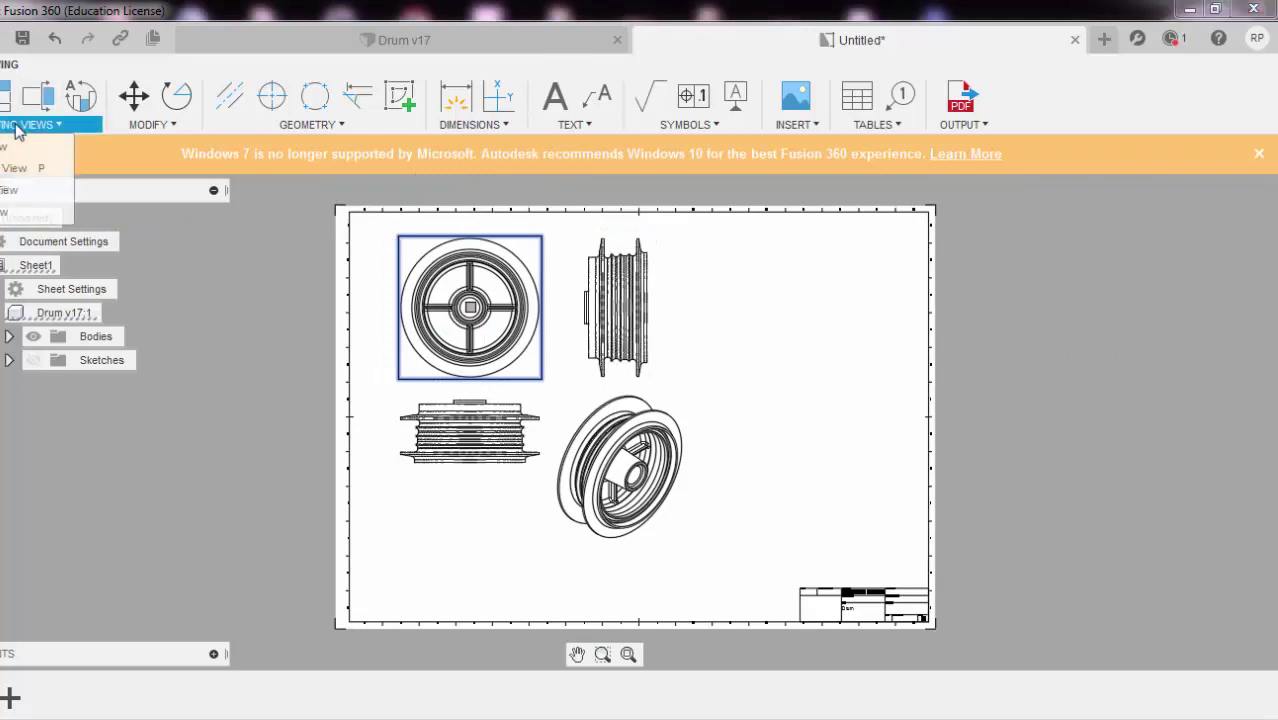
left_click(8, 213)
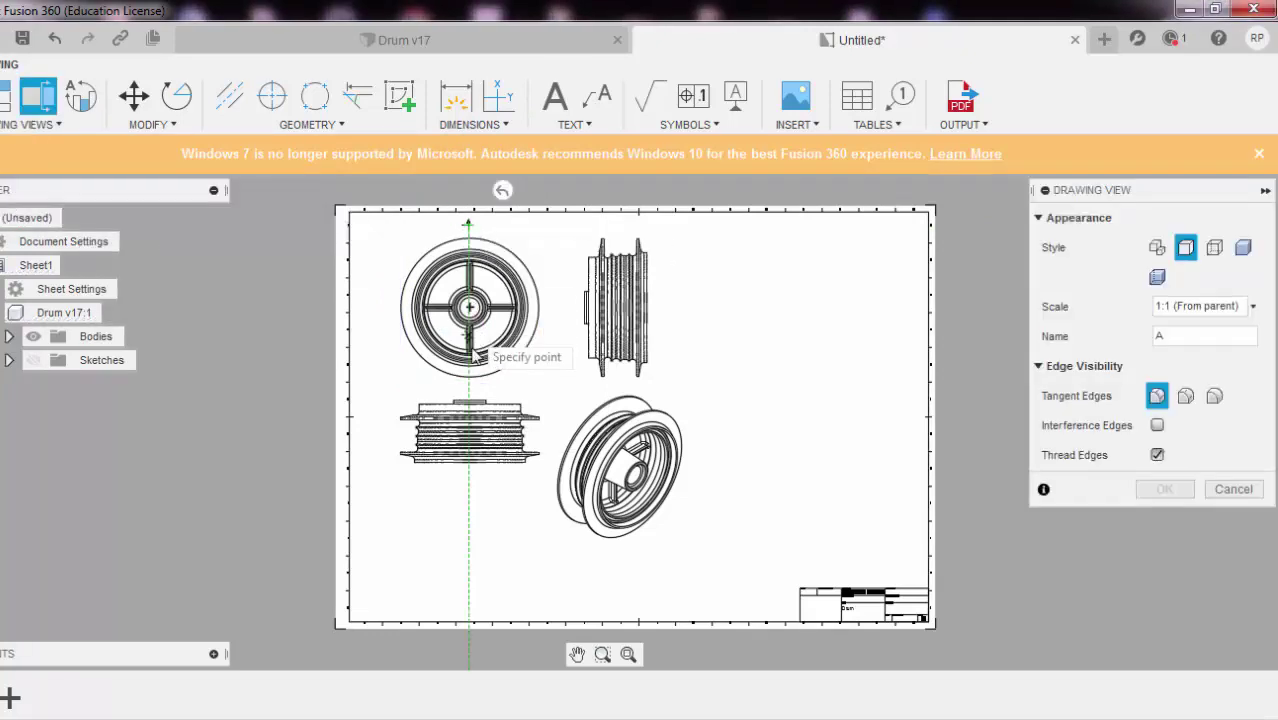
left_click(468, 385)
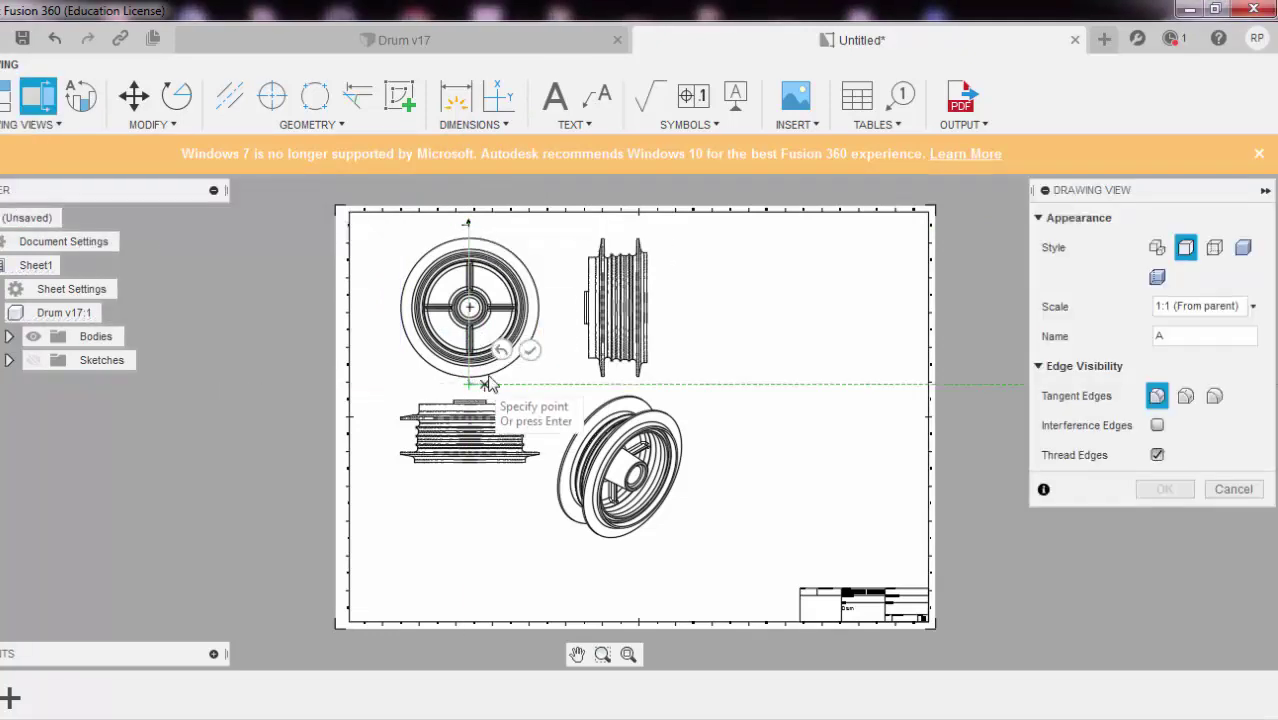
left_click(539, 350)
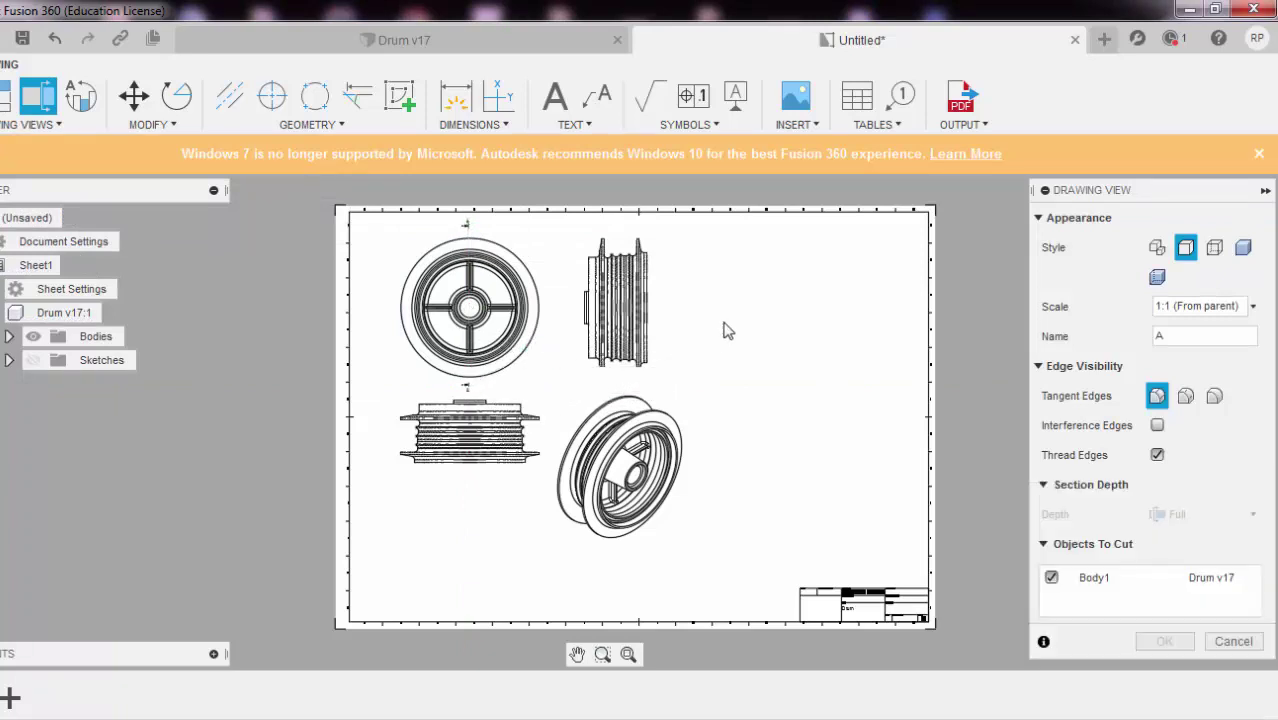
left_click(716, 360)
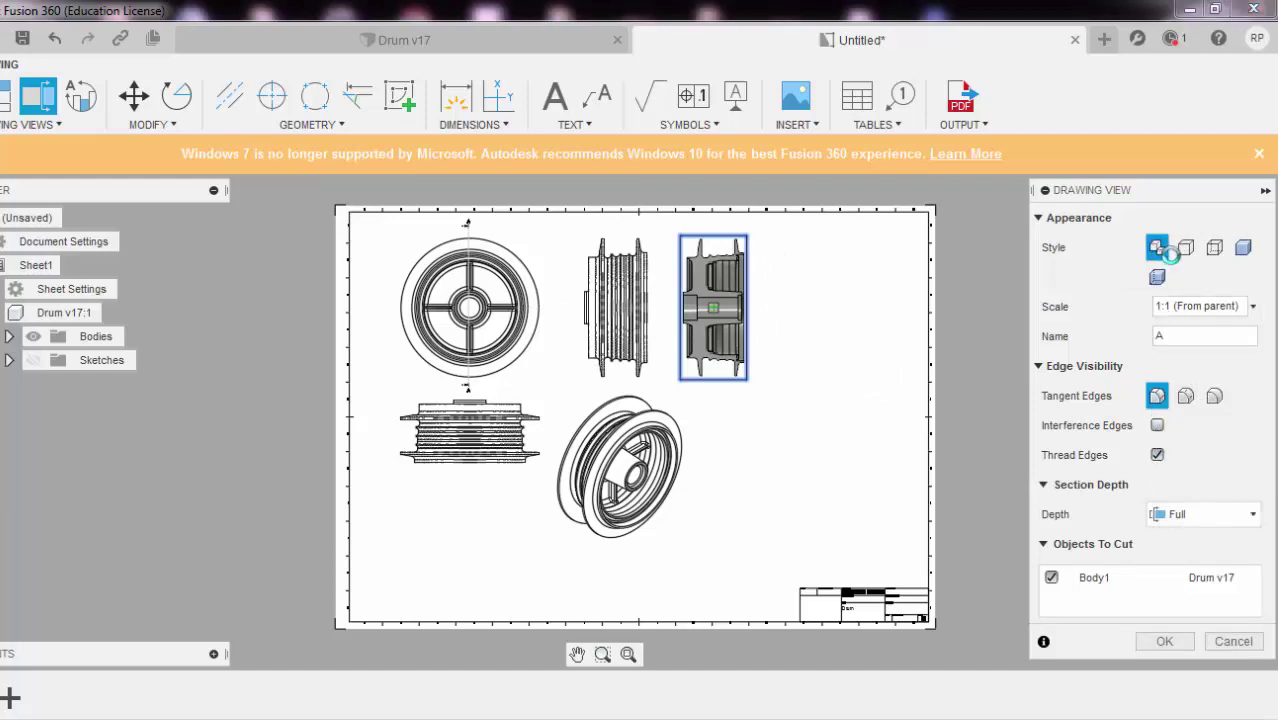
left_click(1214, 247)
left_click(1167, 643)
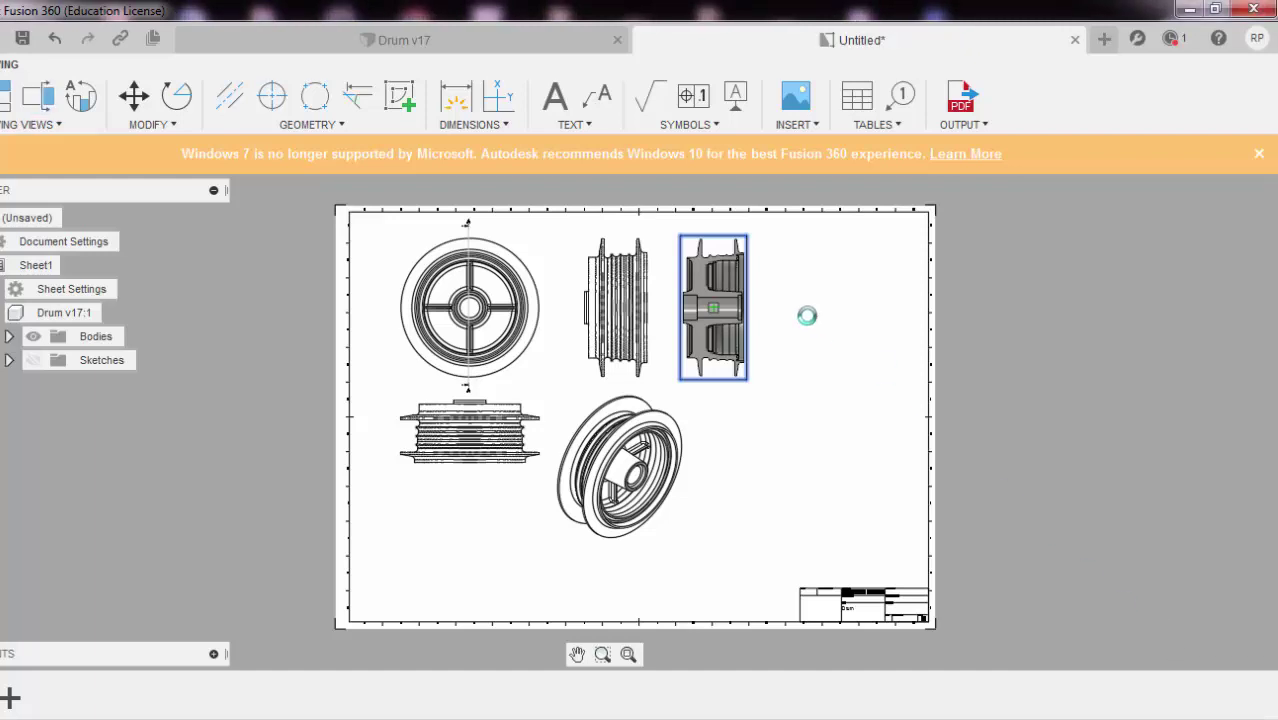
- Set the hatch pattern of section view A-A to ANSI32 and finish editing the hatch
scroll(770, 268, "up", 3)
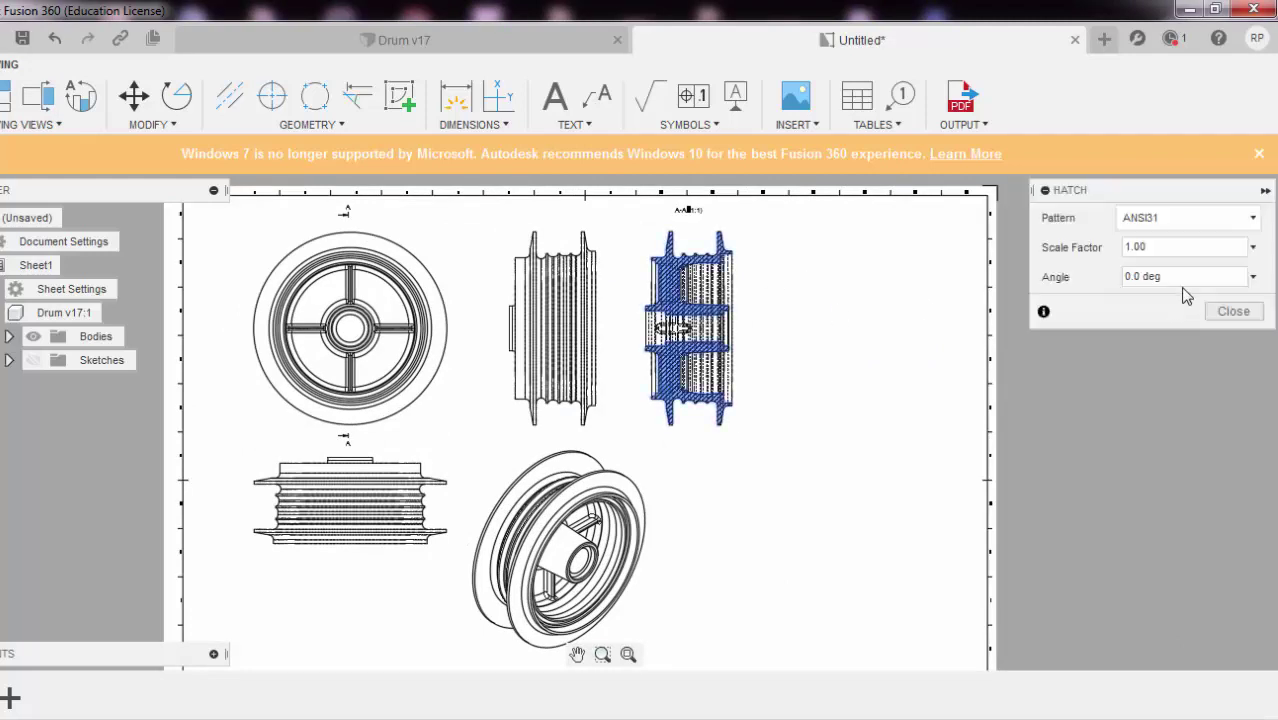
left_click(1190, 217)
left_click(1181, 267)
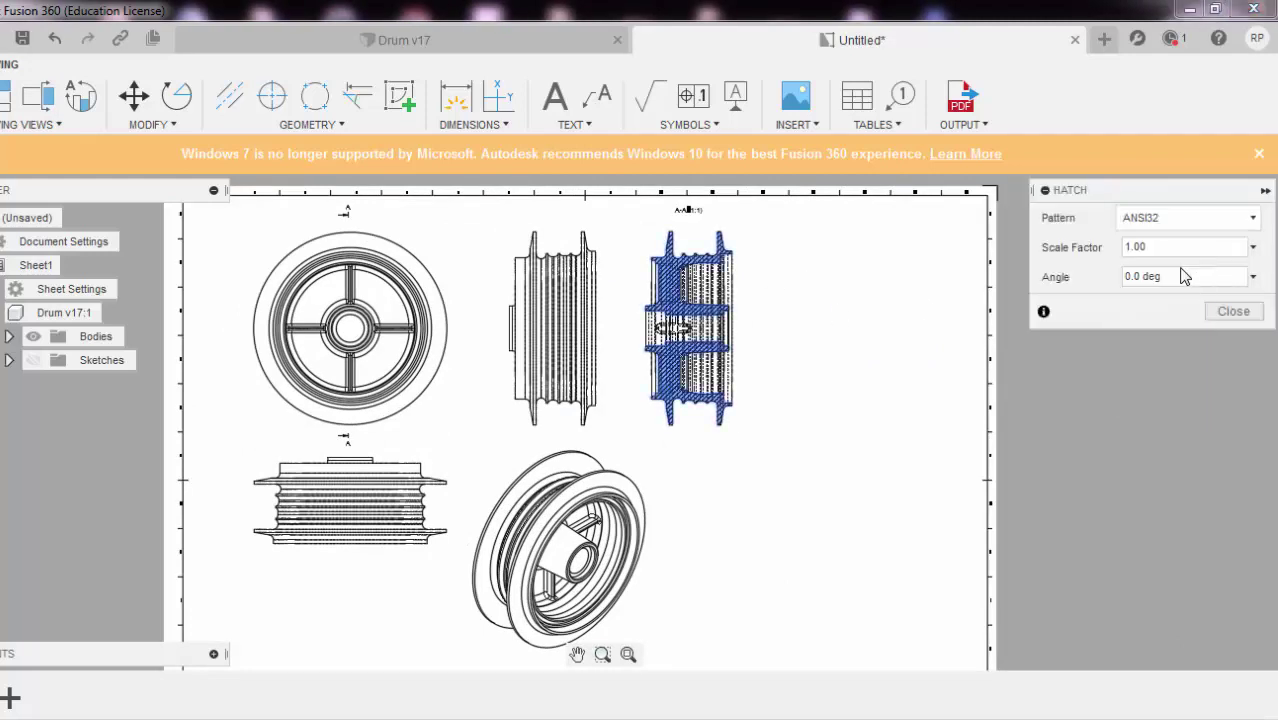
left_click(1234, 311)
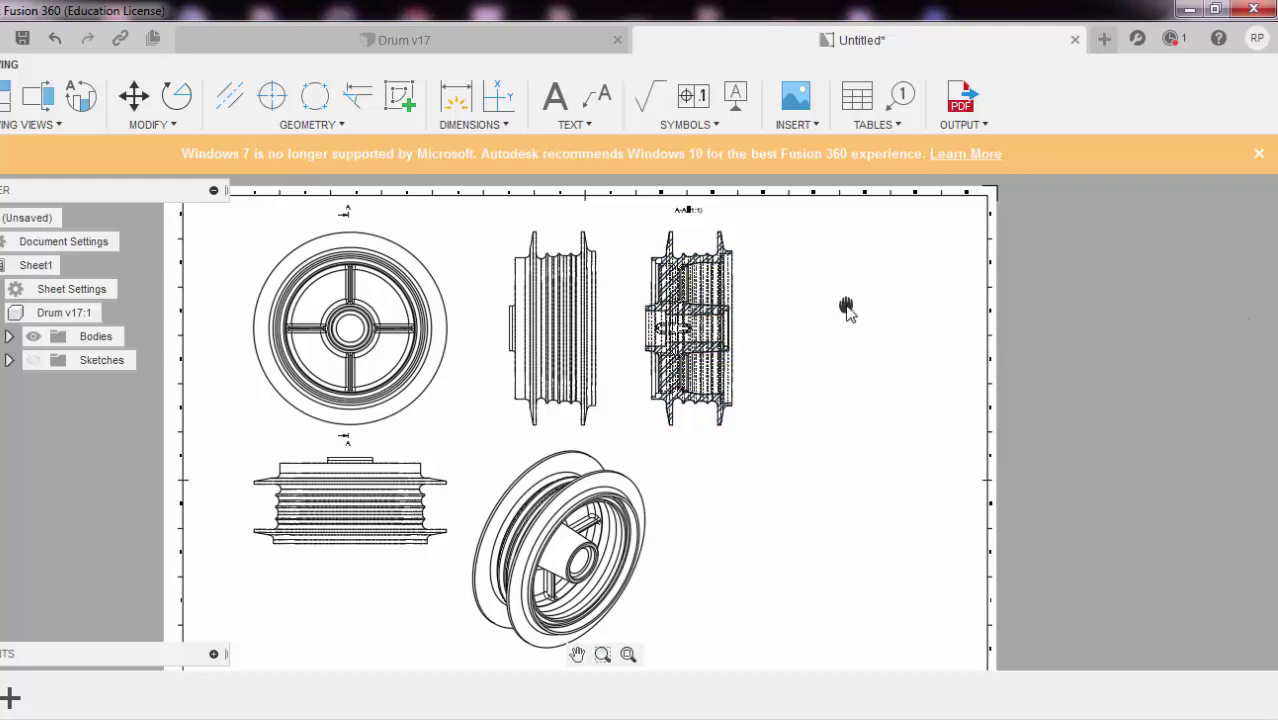
mouse_move(846, 306)
middle_mouse_down()
mouse_move(887, 279)
mouse_move(902, 242)
middle_mouse_up()
scroll(890, 242, "up", 2)
scroll(779, 342, "down", 5)
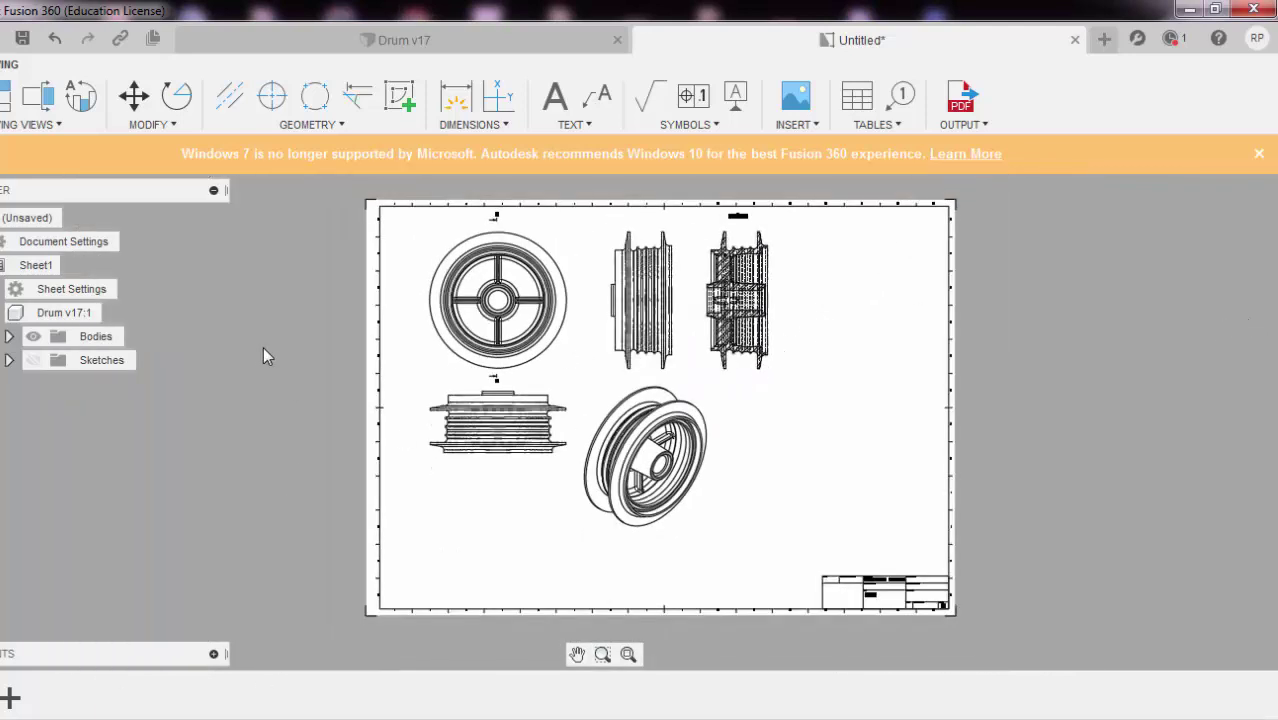
middle_click_drag(263, 347, 270, 358)
- Switch to Firefox and show the whole sheet of Drum Drawing v6.pdf at Page Fit zoom to examine the finished drawing
key("alt+Tab")
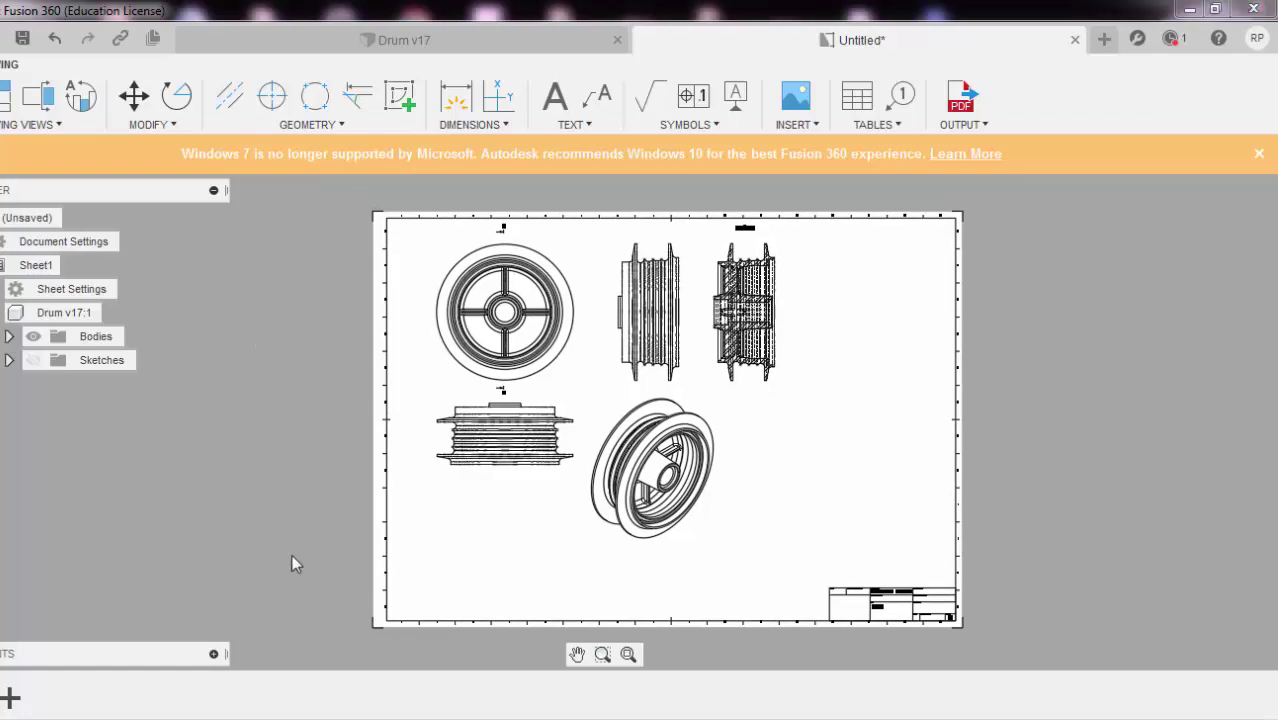
scroll(488, 505, "up", 7)
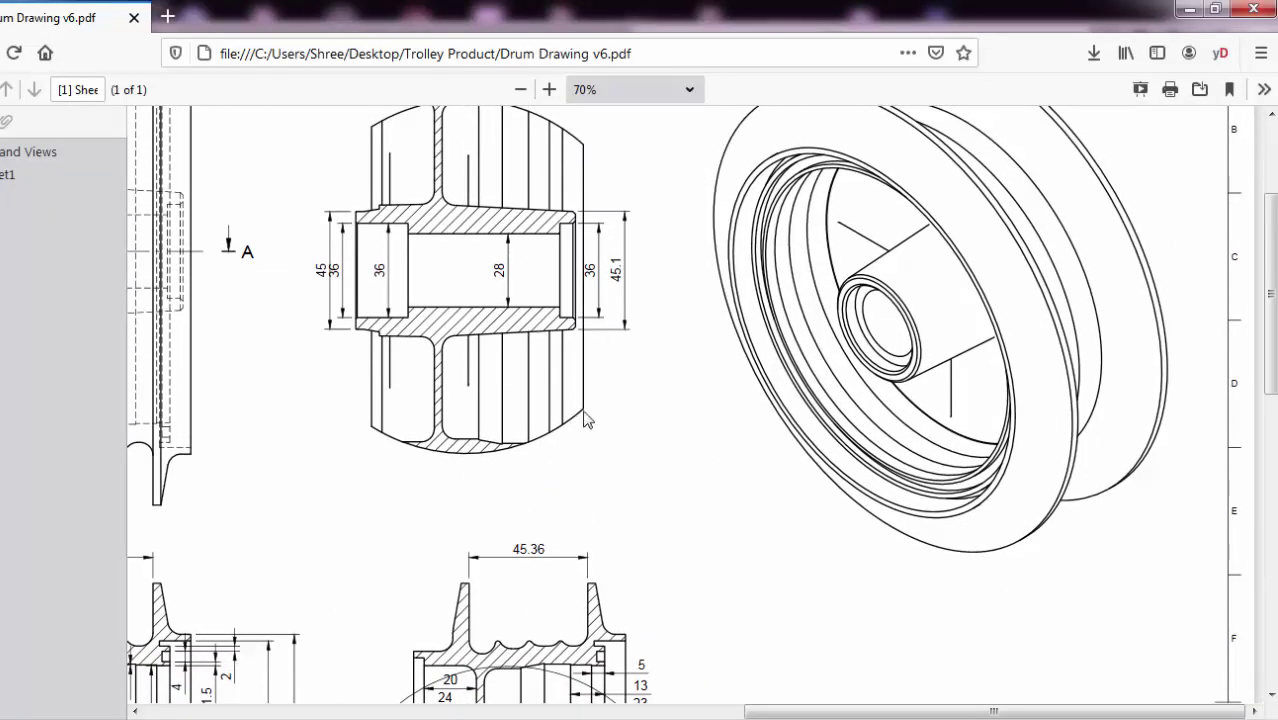
left_click(600, 90)
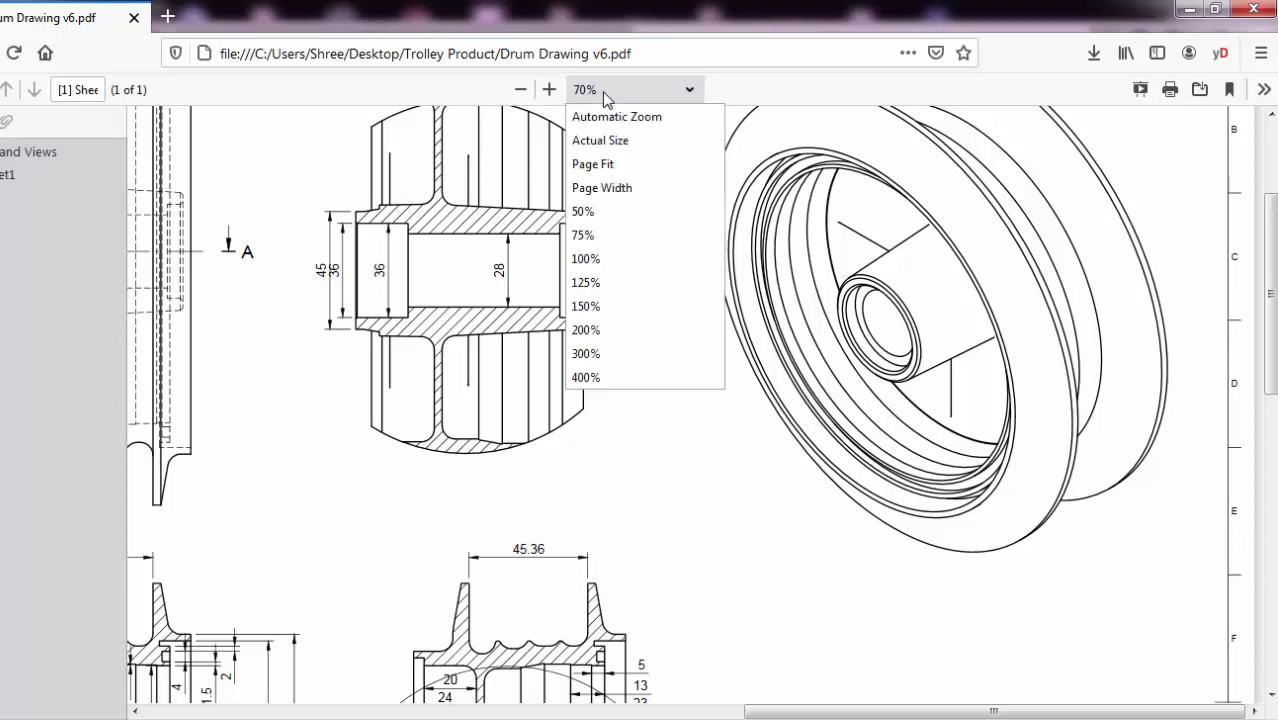
left_click(608, 163)
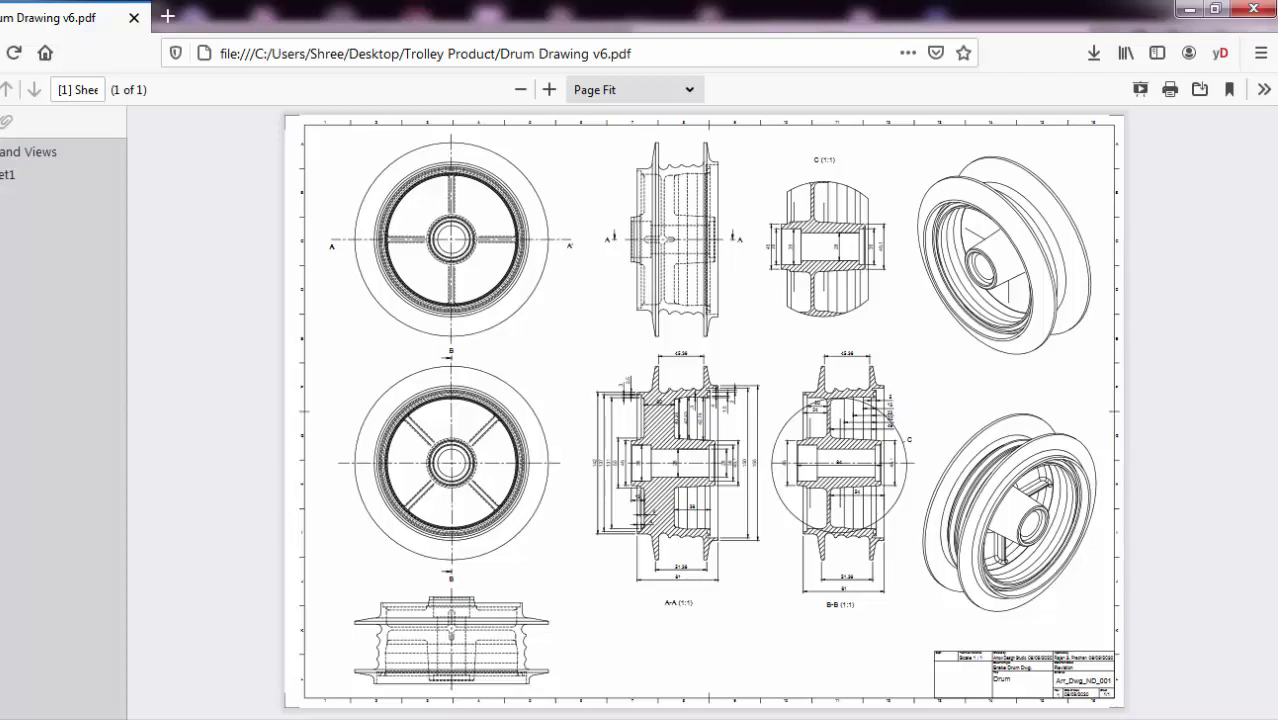
- Switch back to Fusion 360 and close the untitled drum drawing without saving it
left_click(62, 712)
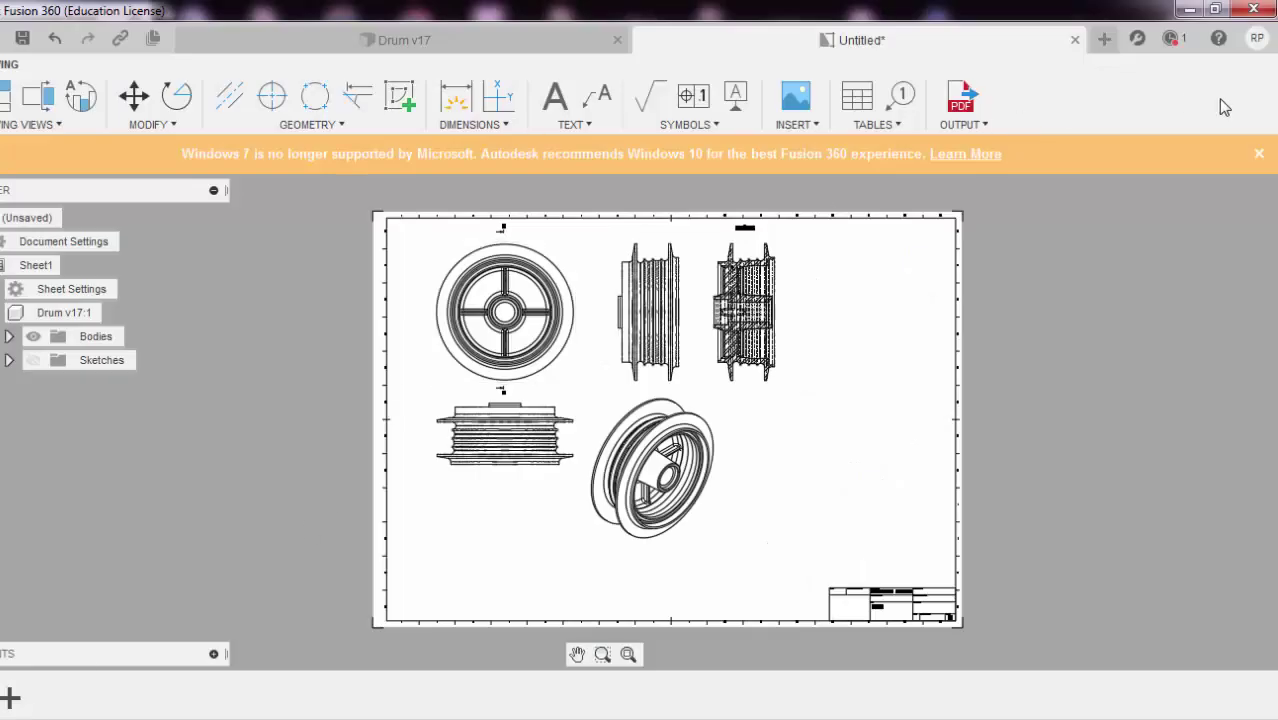
left_click(1075, 40)
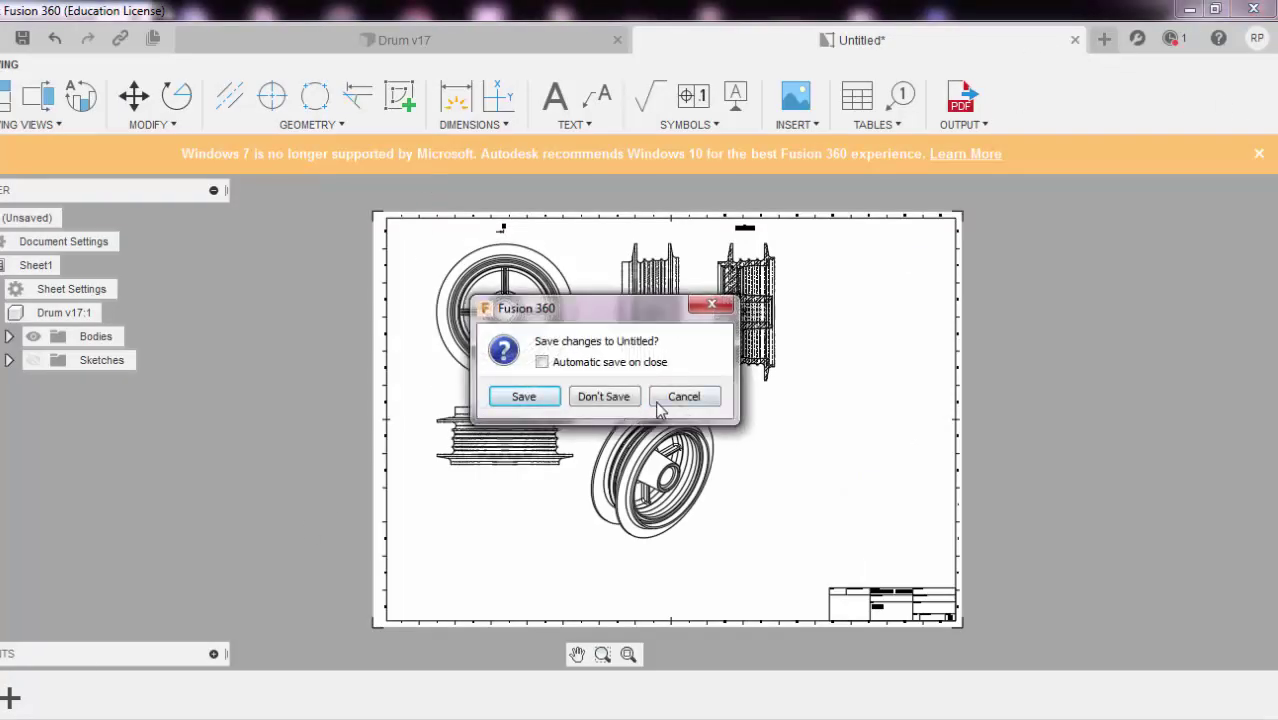
left_click(614, 397)
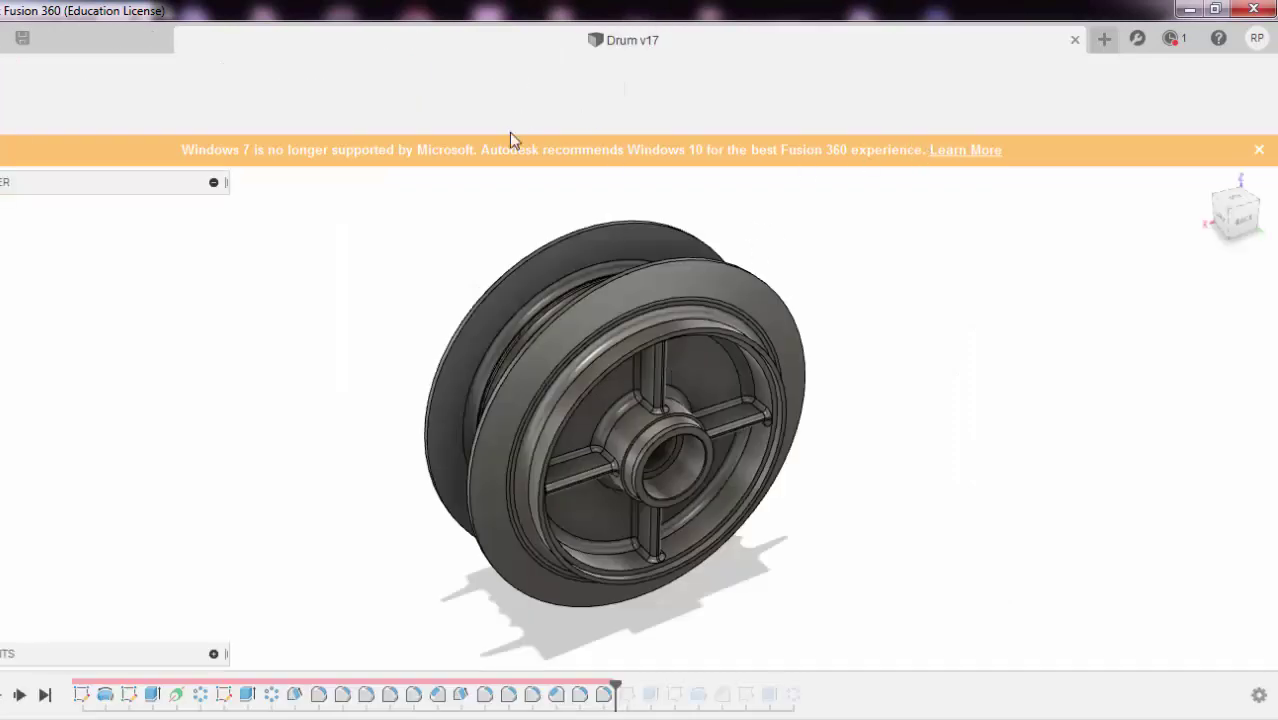